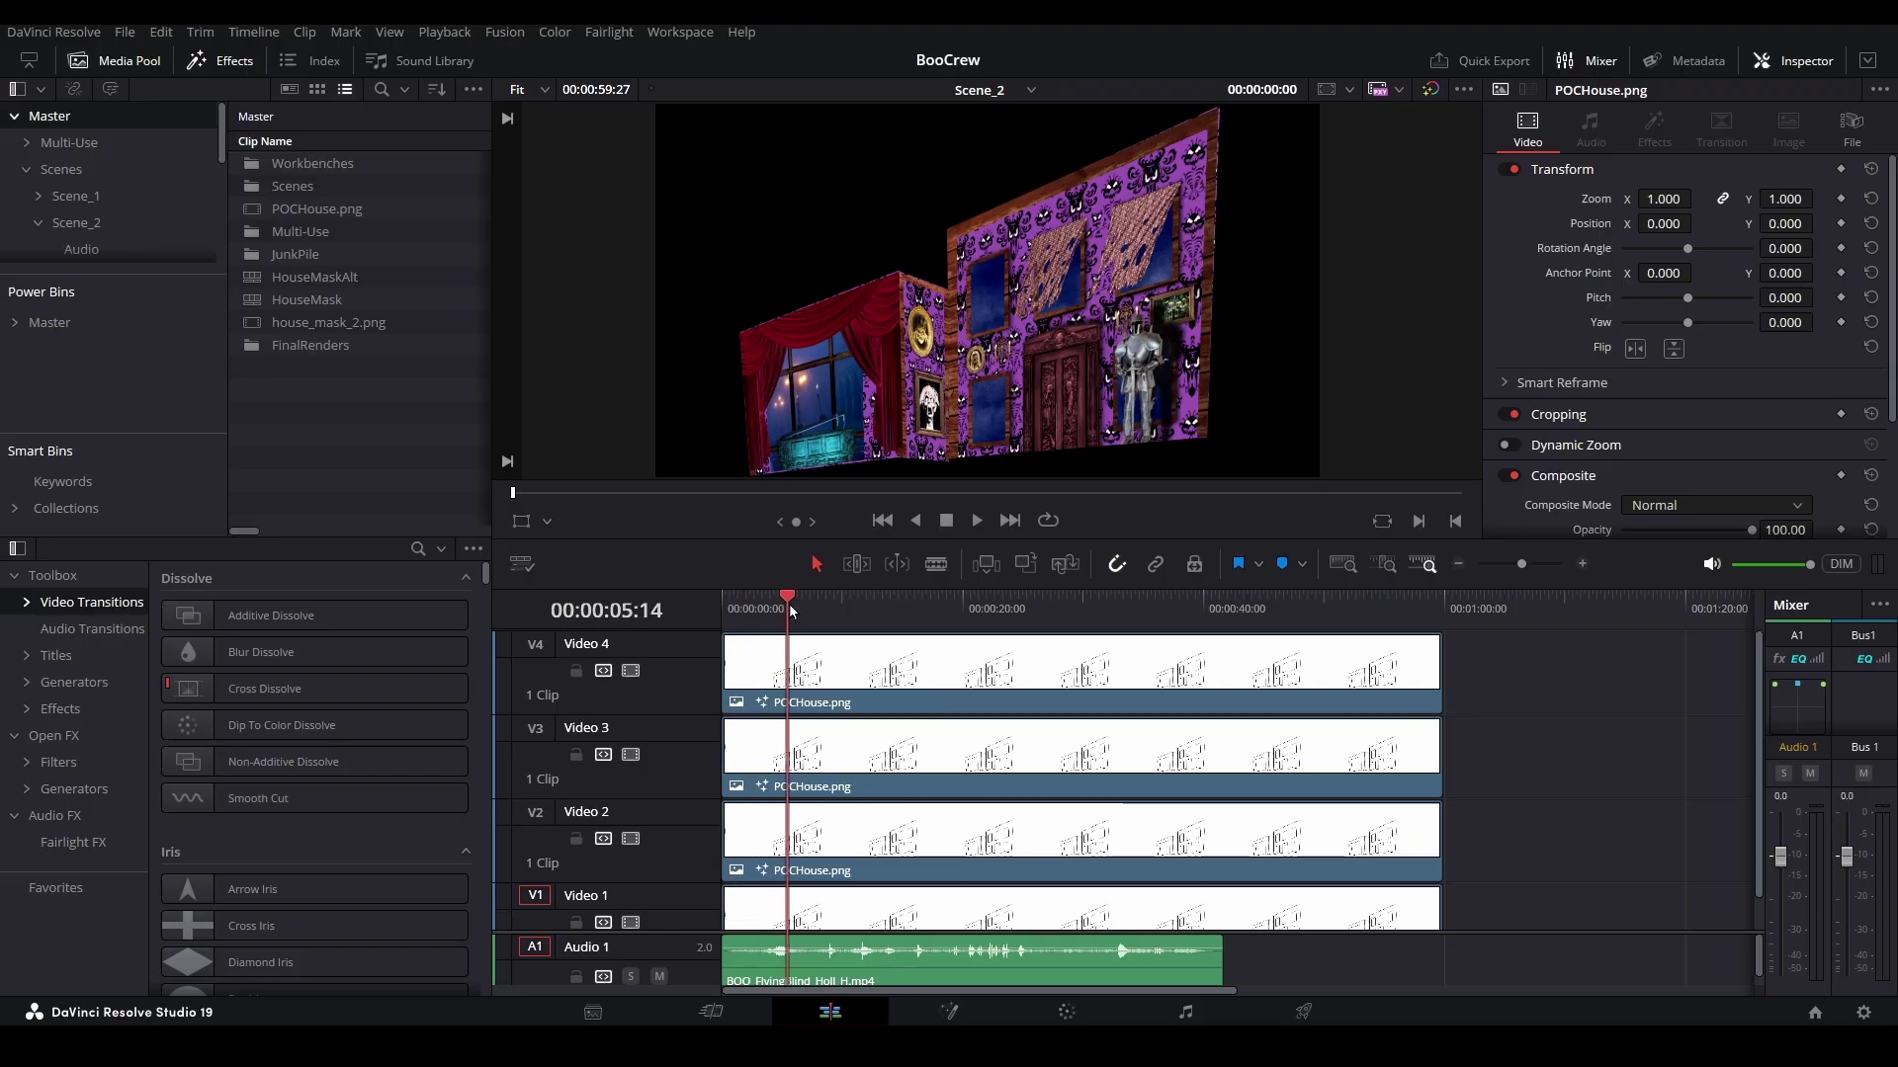
# - Scrub and play Scene_2 to locate its ending point at 00:00:44:20
pyautogui.moveTo(788, 603); pyautogui.dragTo(872, 603)
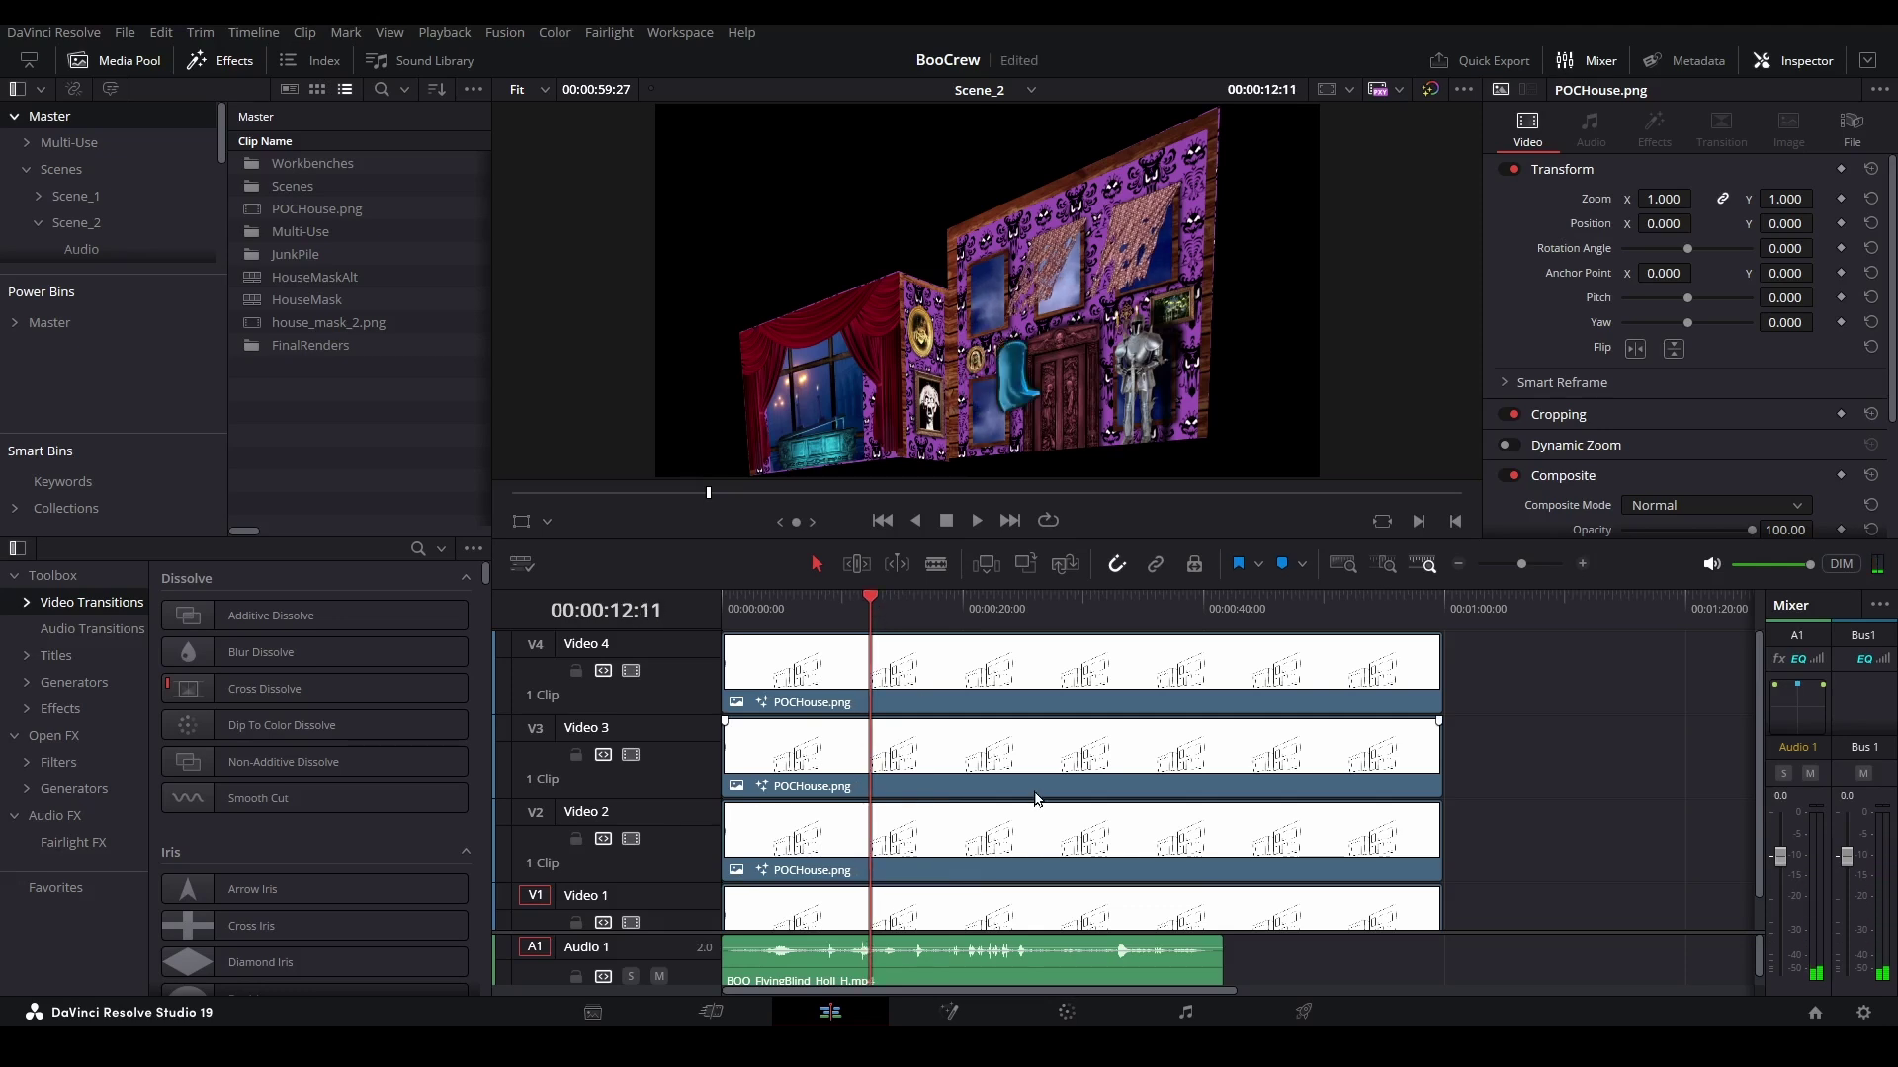
pyautogui.moveTo(870, 603); pyautogui.dragTo(1224, 638)
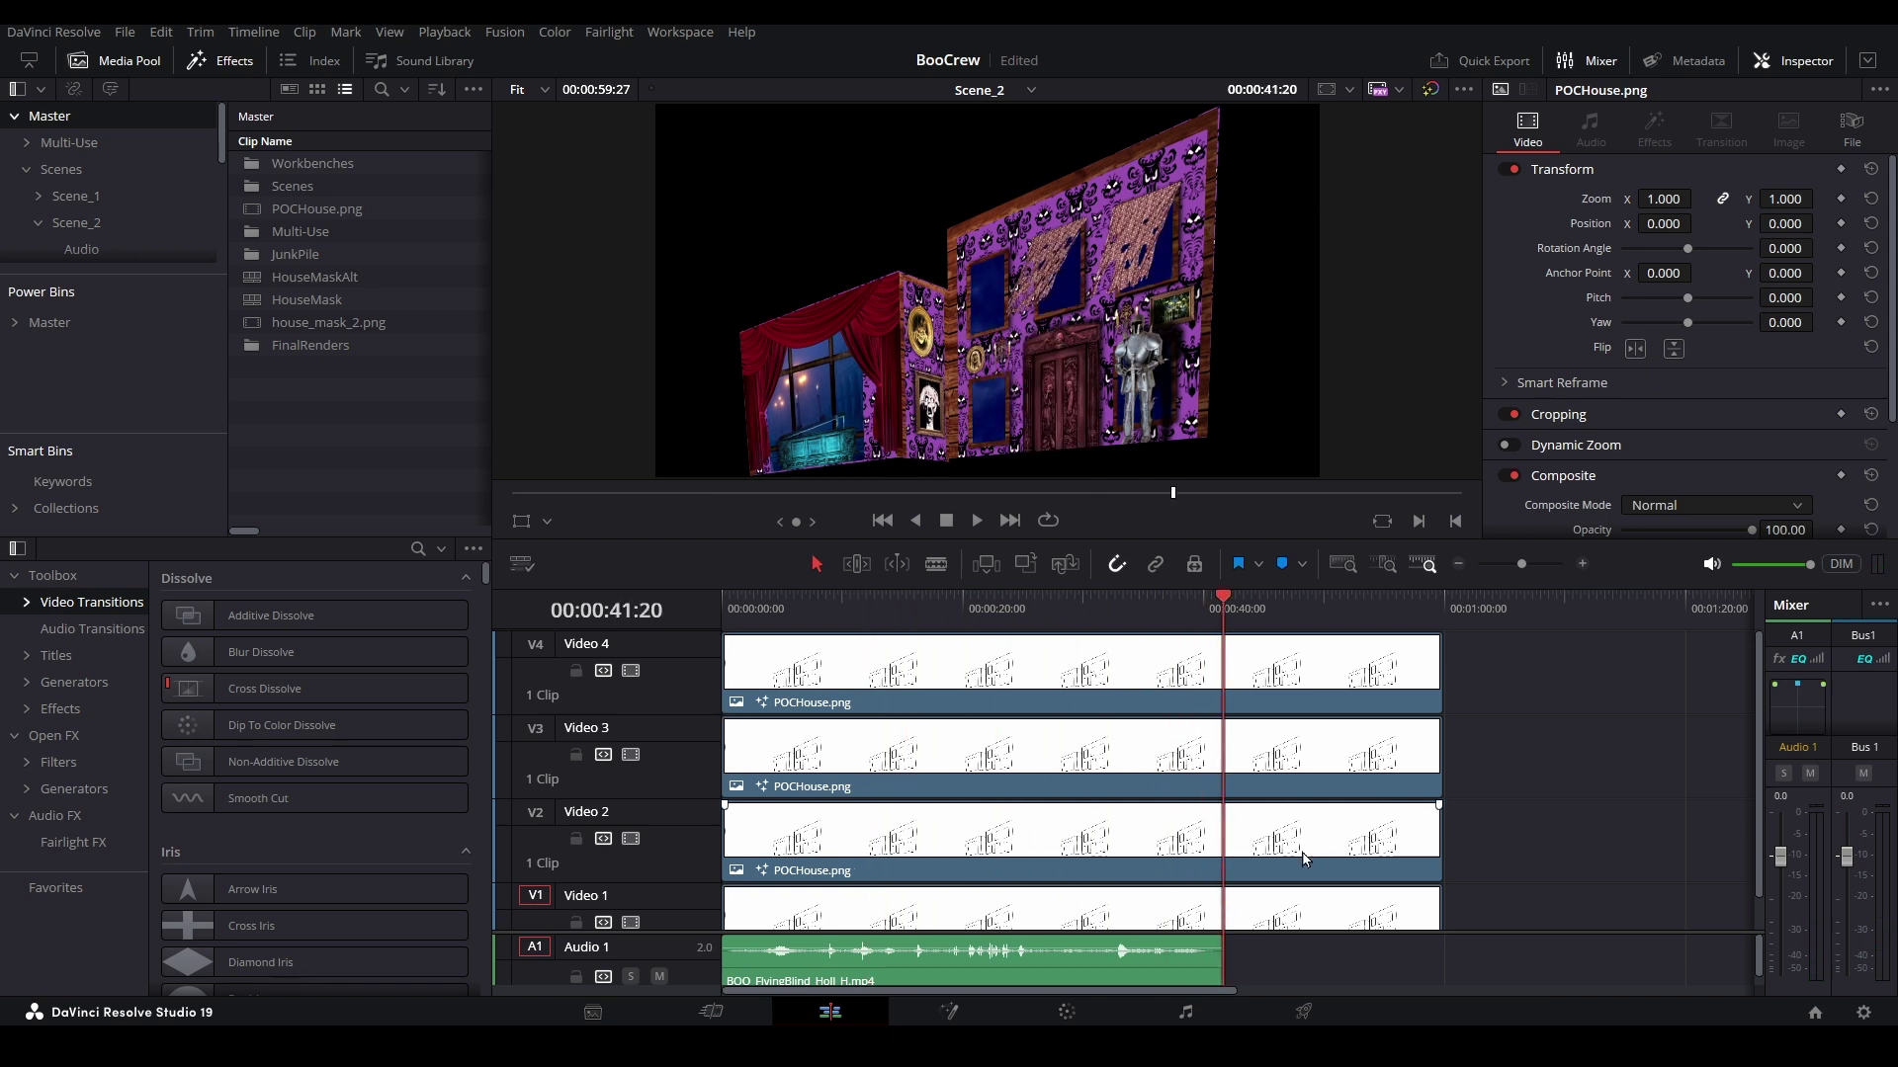
pyautogui.press('space')
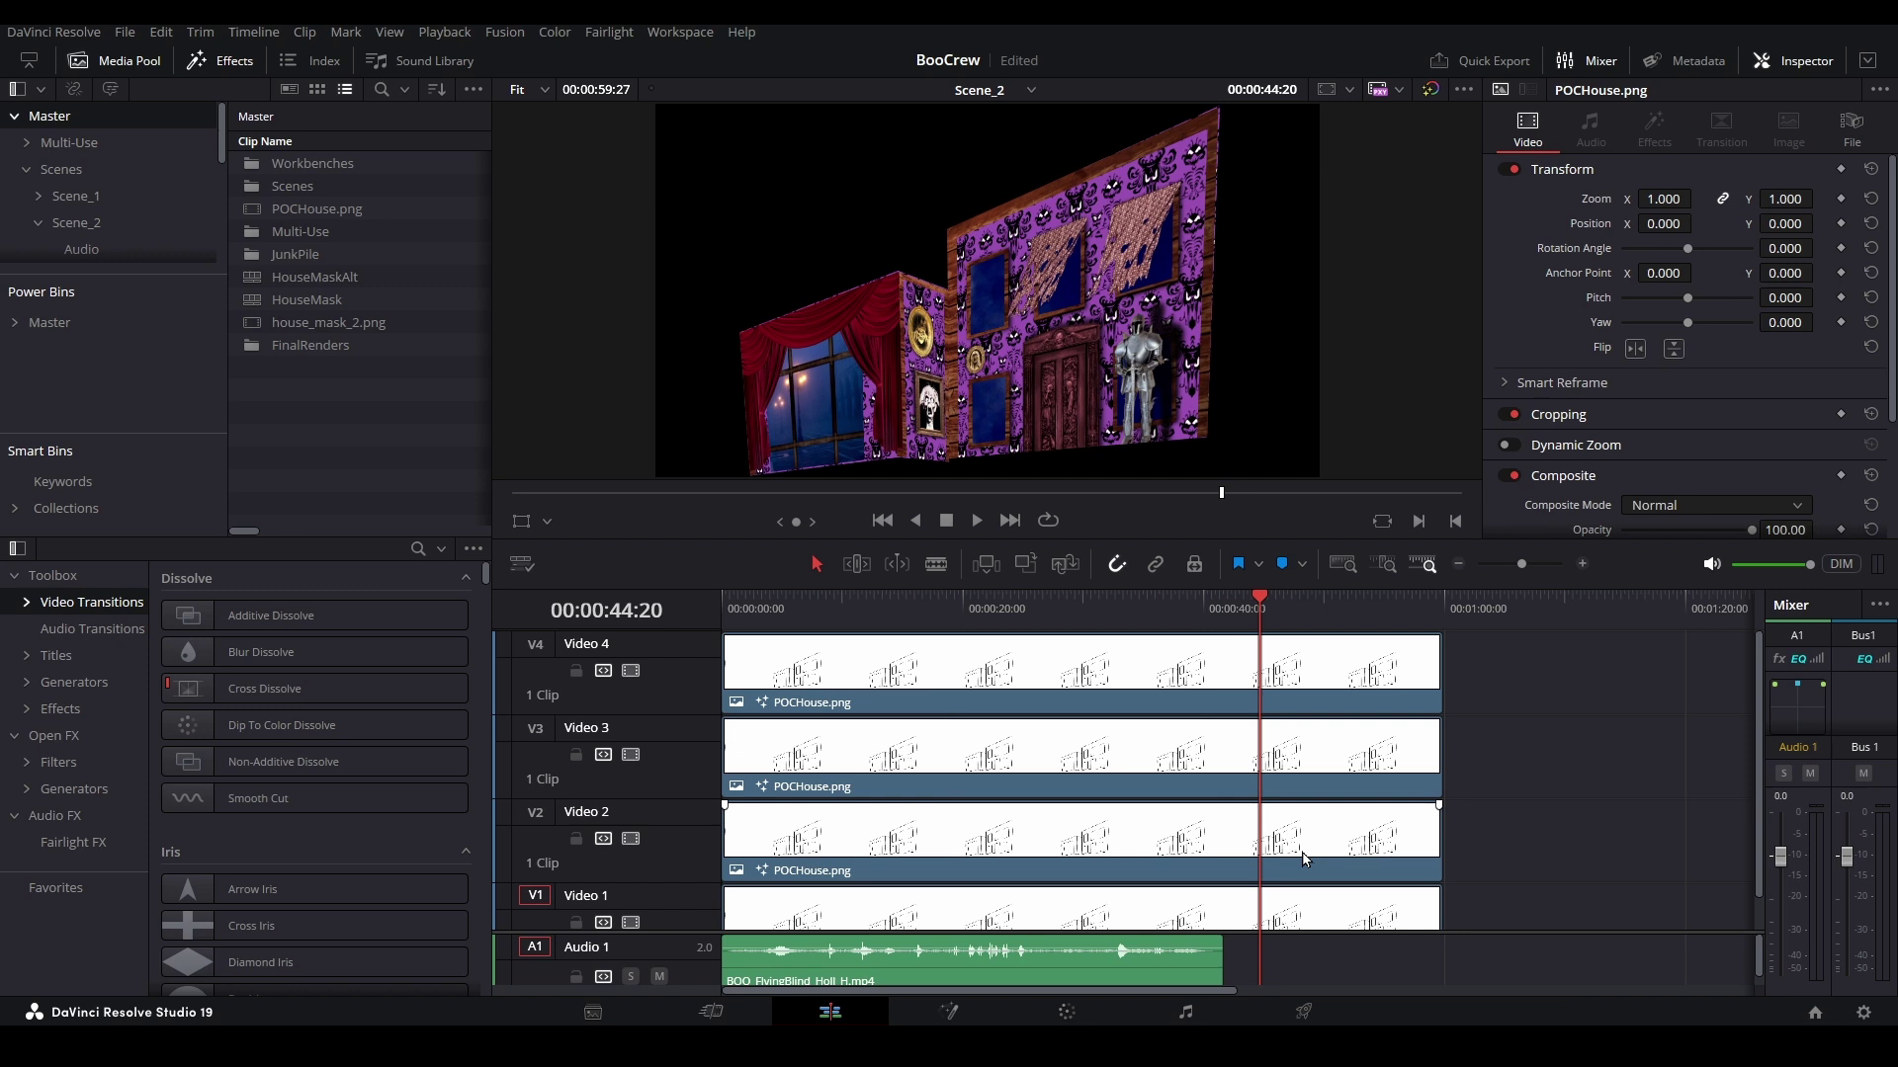
# - Split all four POCHouse.png clips at 00:00:44:20, save, and delete the pieces after it
pyautogui.hotkey('ctrl', 'b')
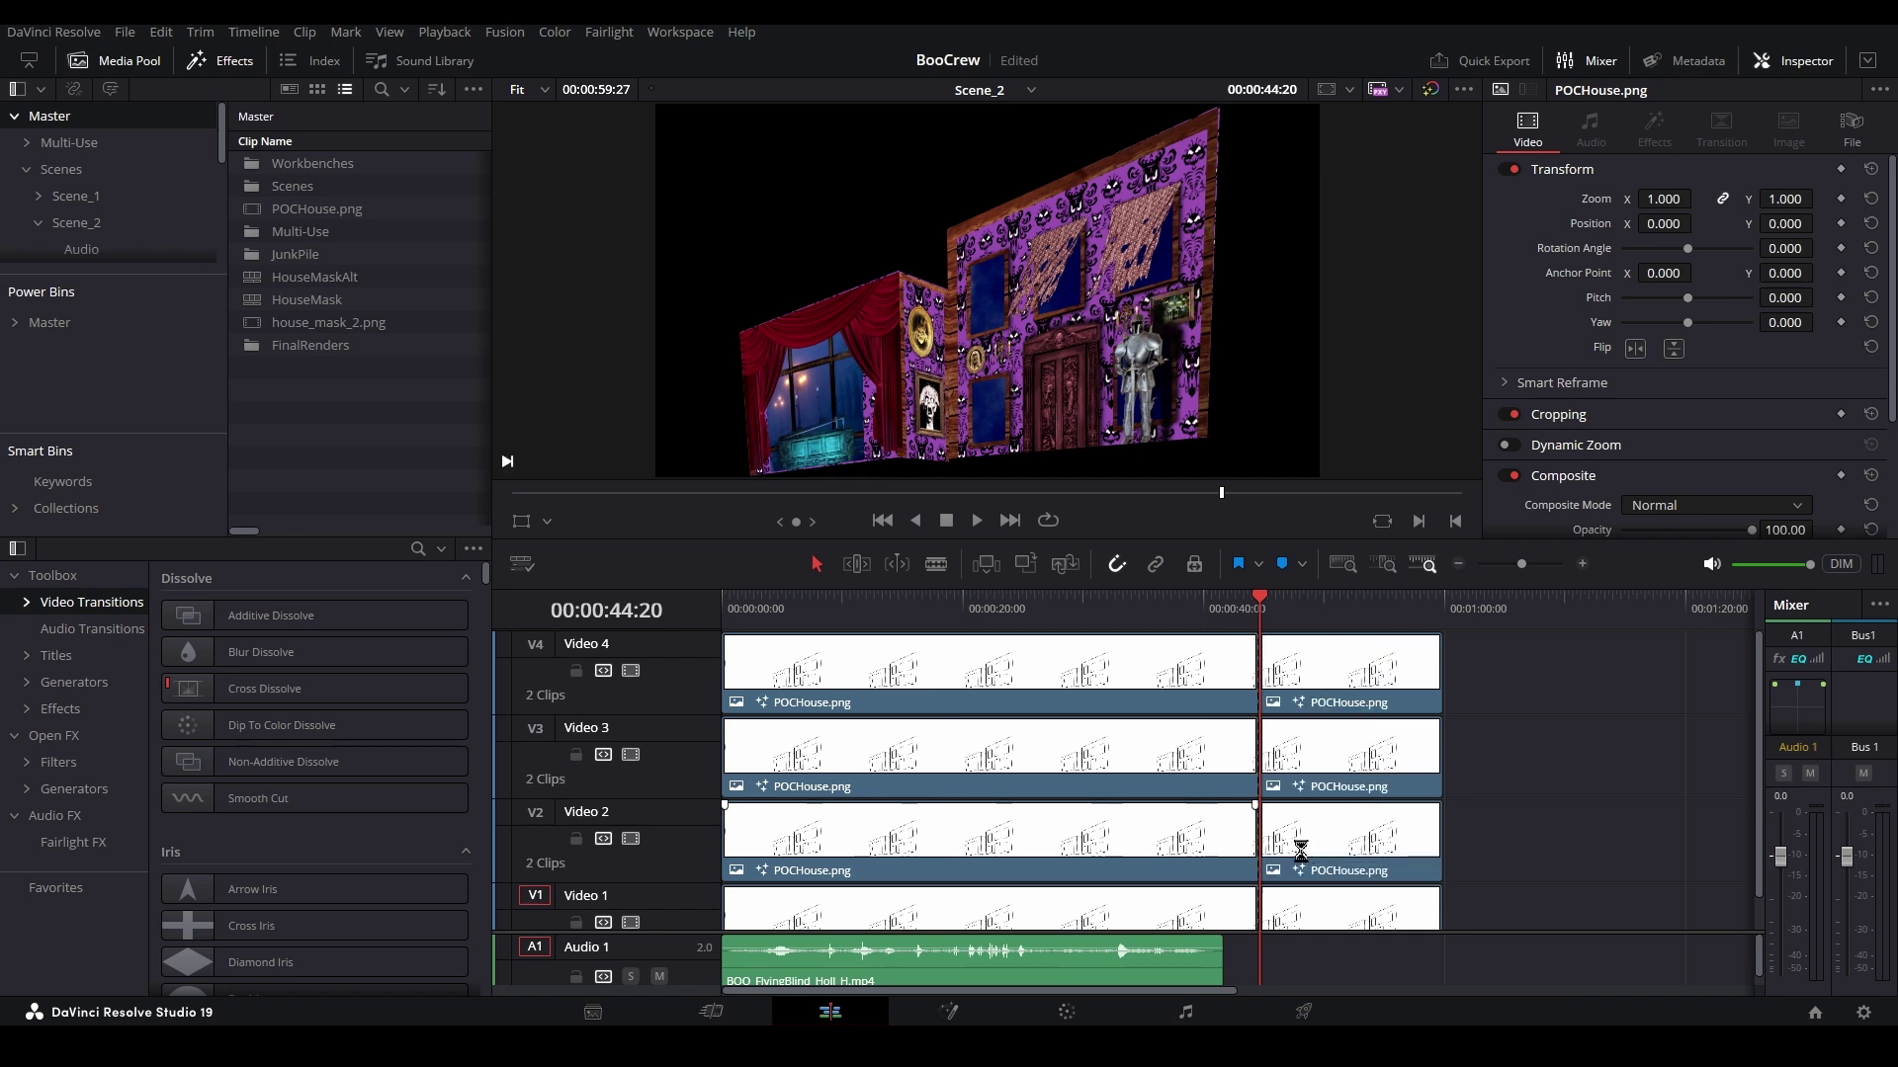
pyautogui.hotkey('ctrl', 's')
pyautogui.press('y')
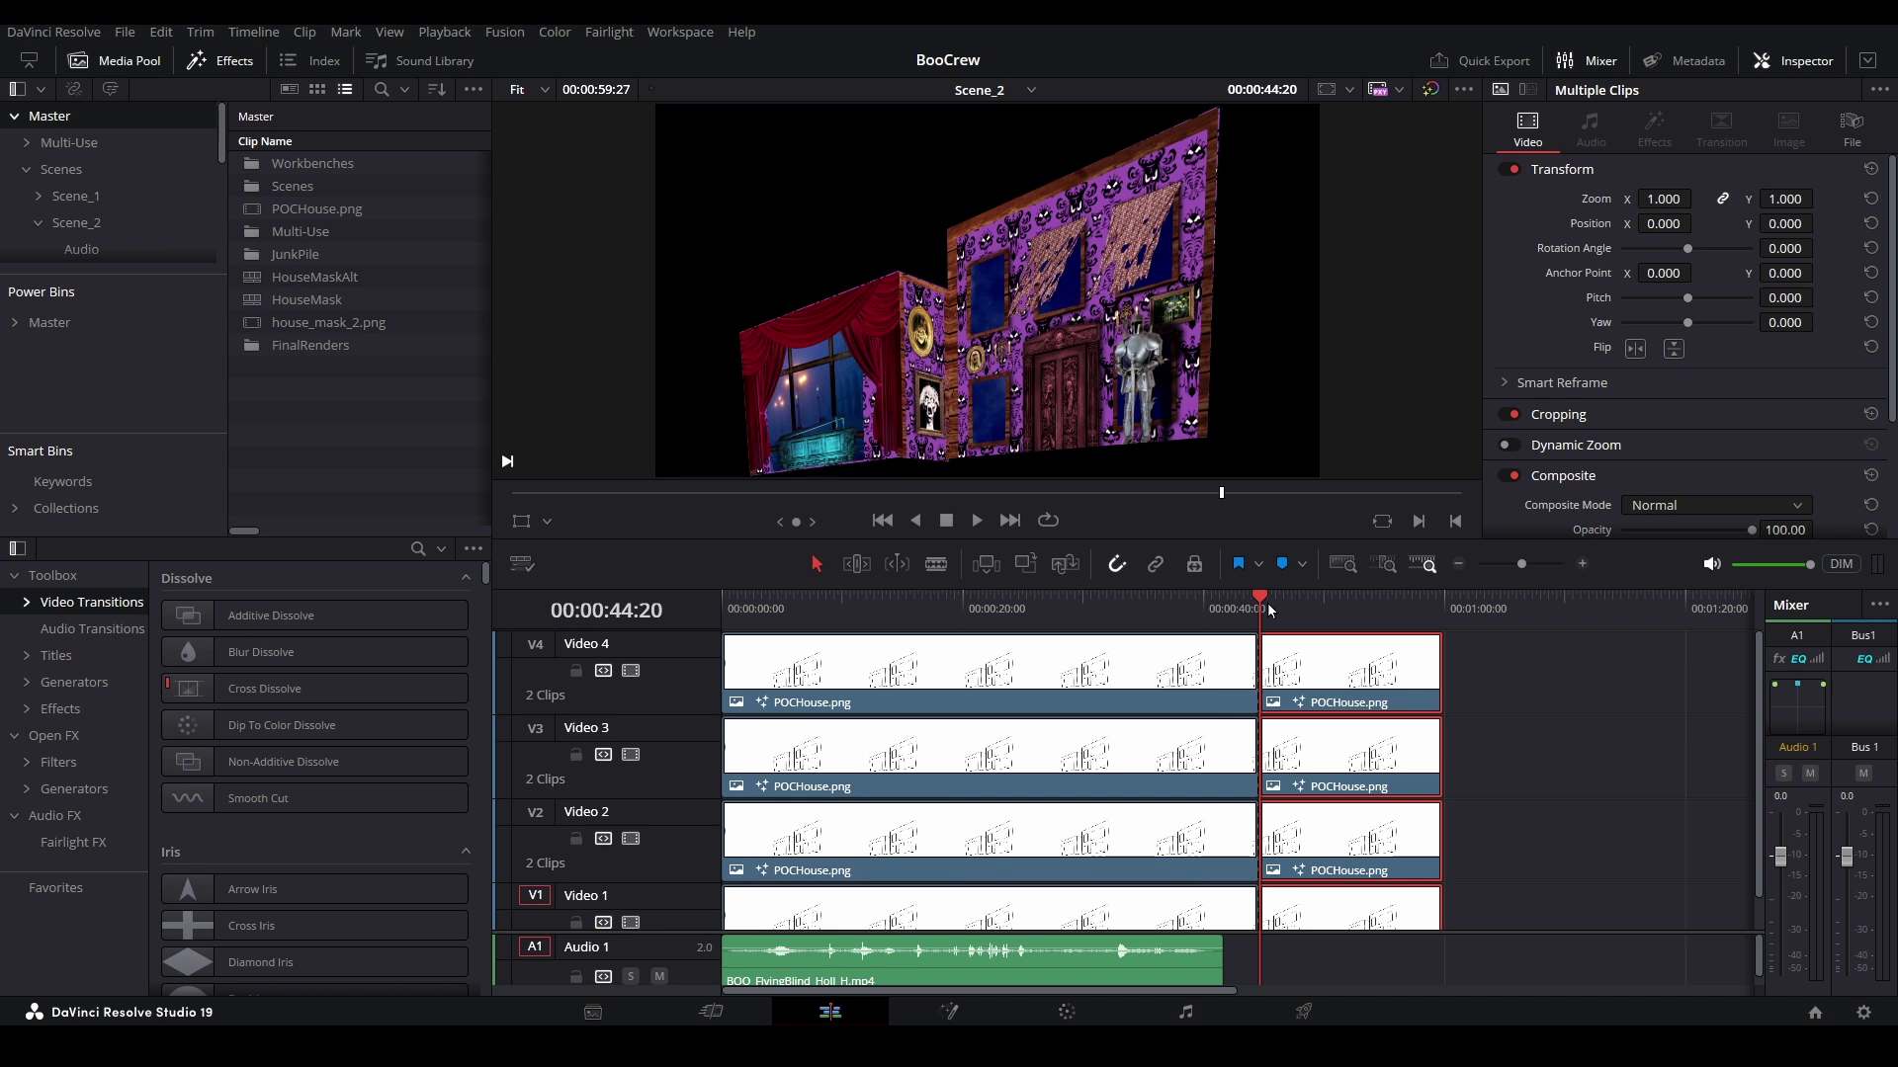
pyautogui.press('Delete')
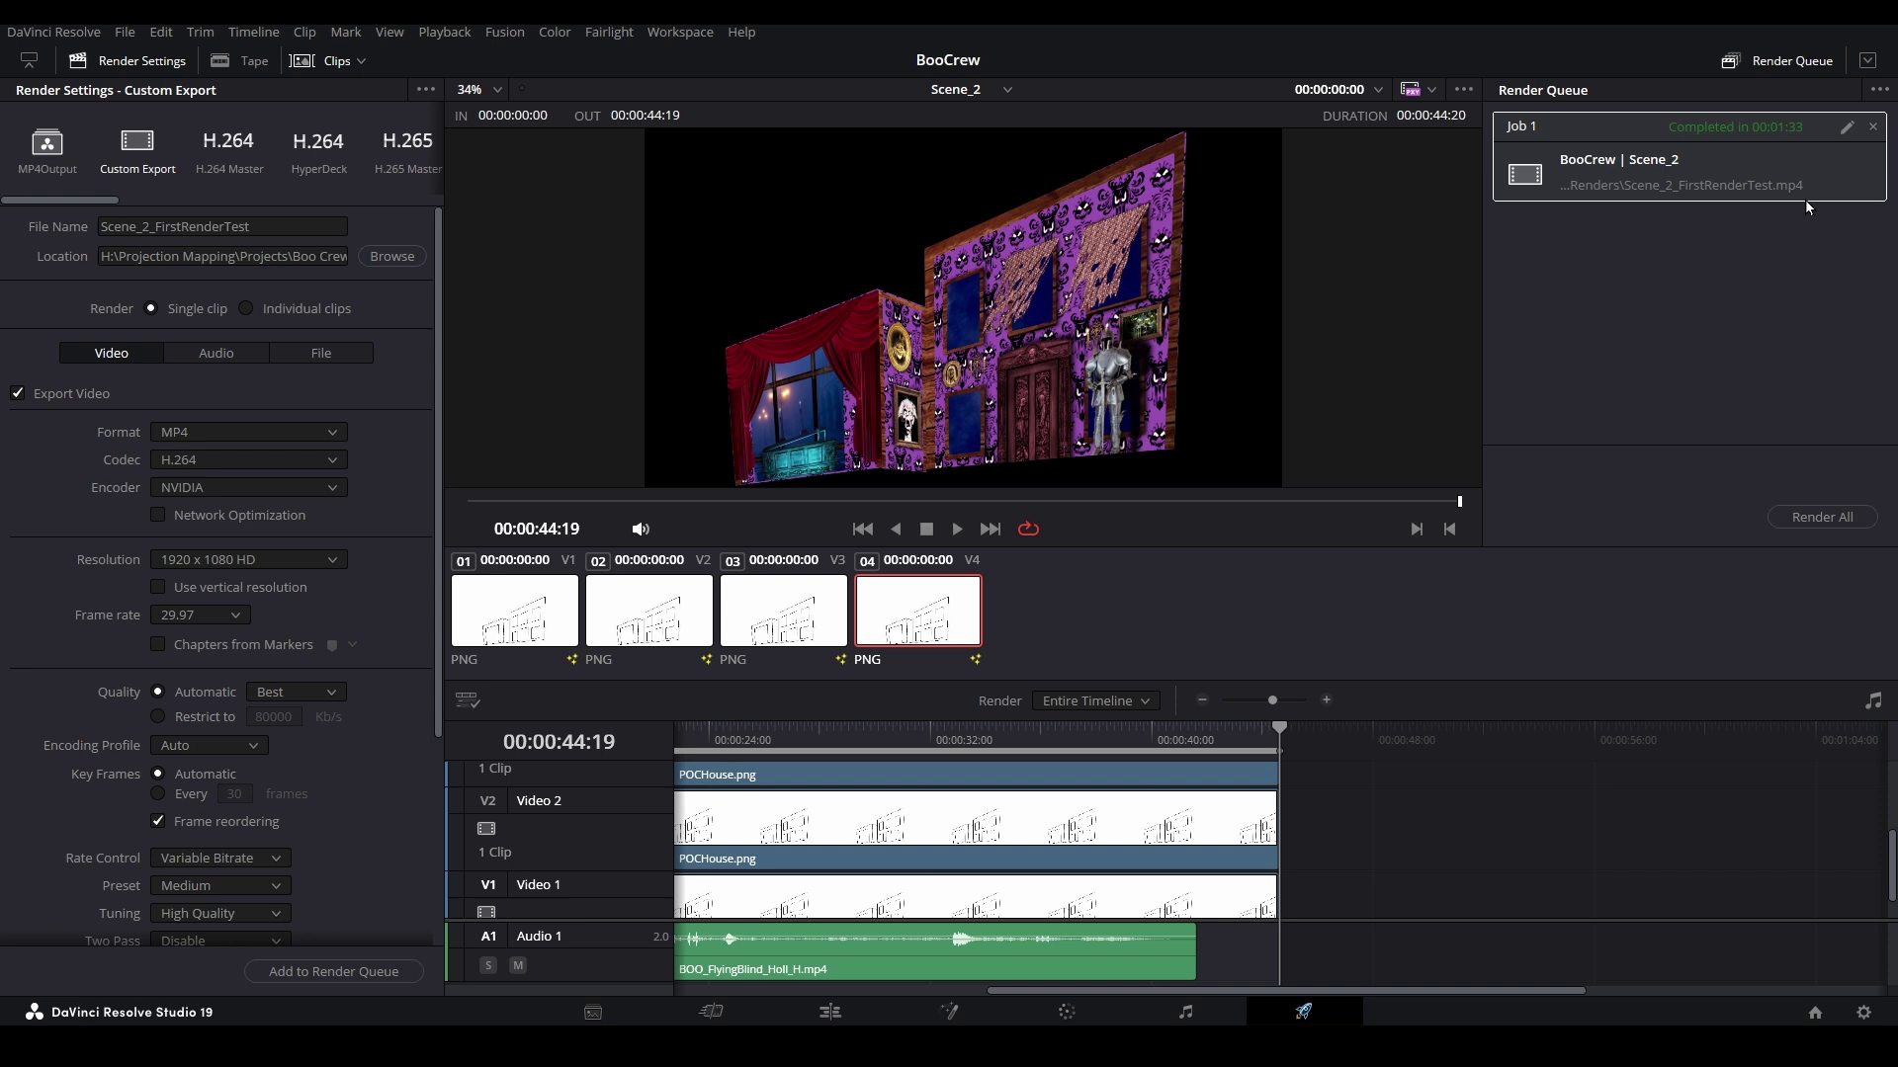
# - Go back from the Deliver page to the Scene_2 edit timeline
pyautogui.click(858, 1005)
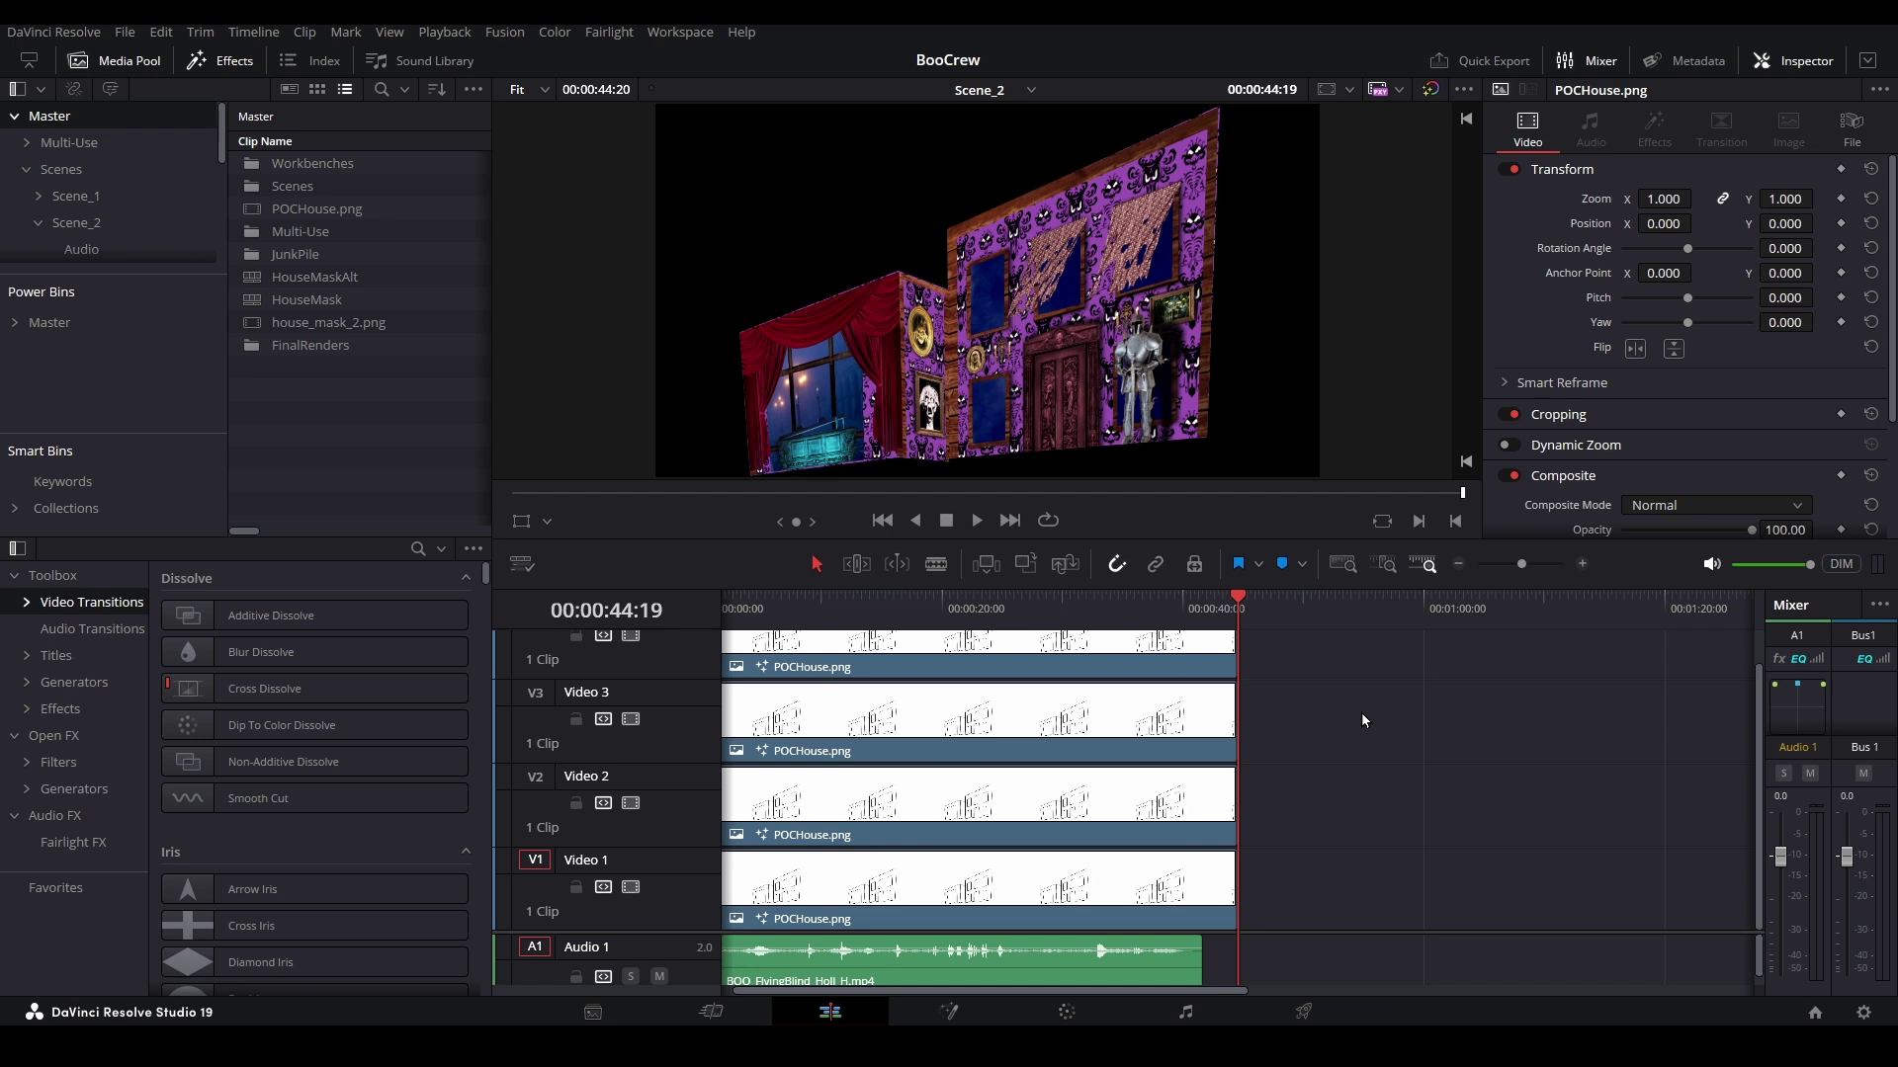
# - Open the Video 1 POCHouse.png clip in the Fusion page with a single large viewer
pyautogui.click(1160, 864)
pyautogui.rightClick(1161, 864)
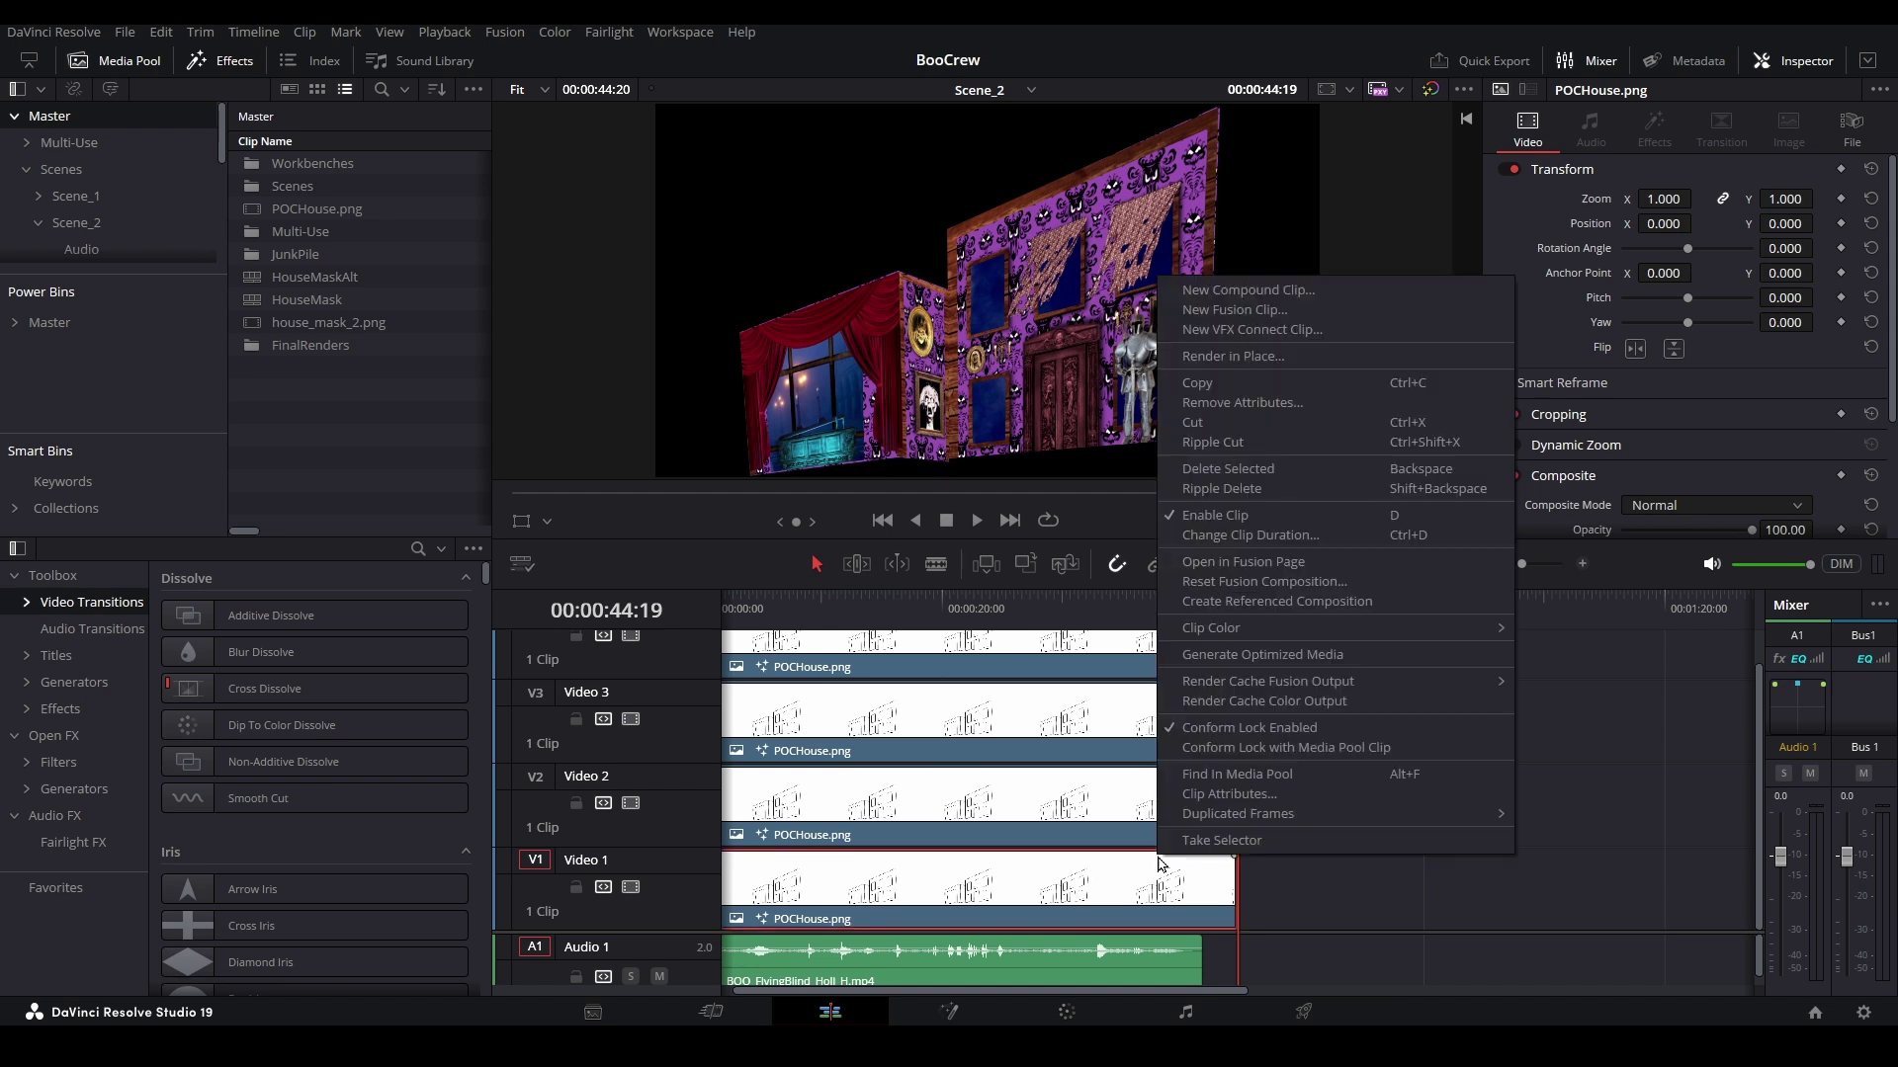
pyautogui.click(1255, 562)
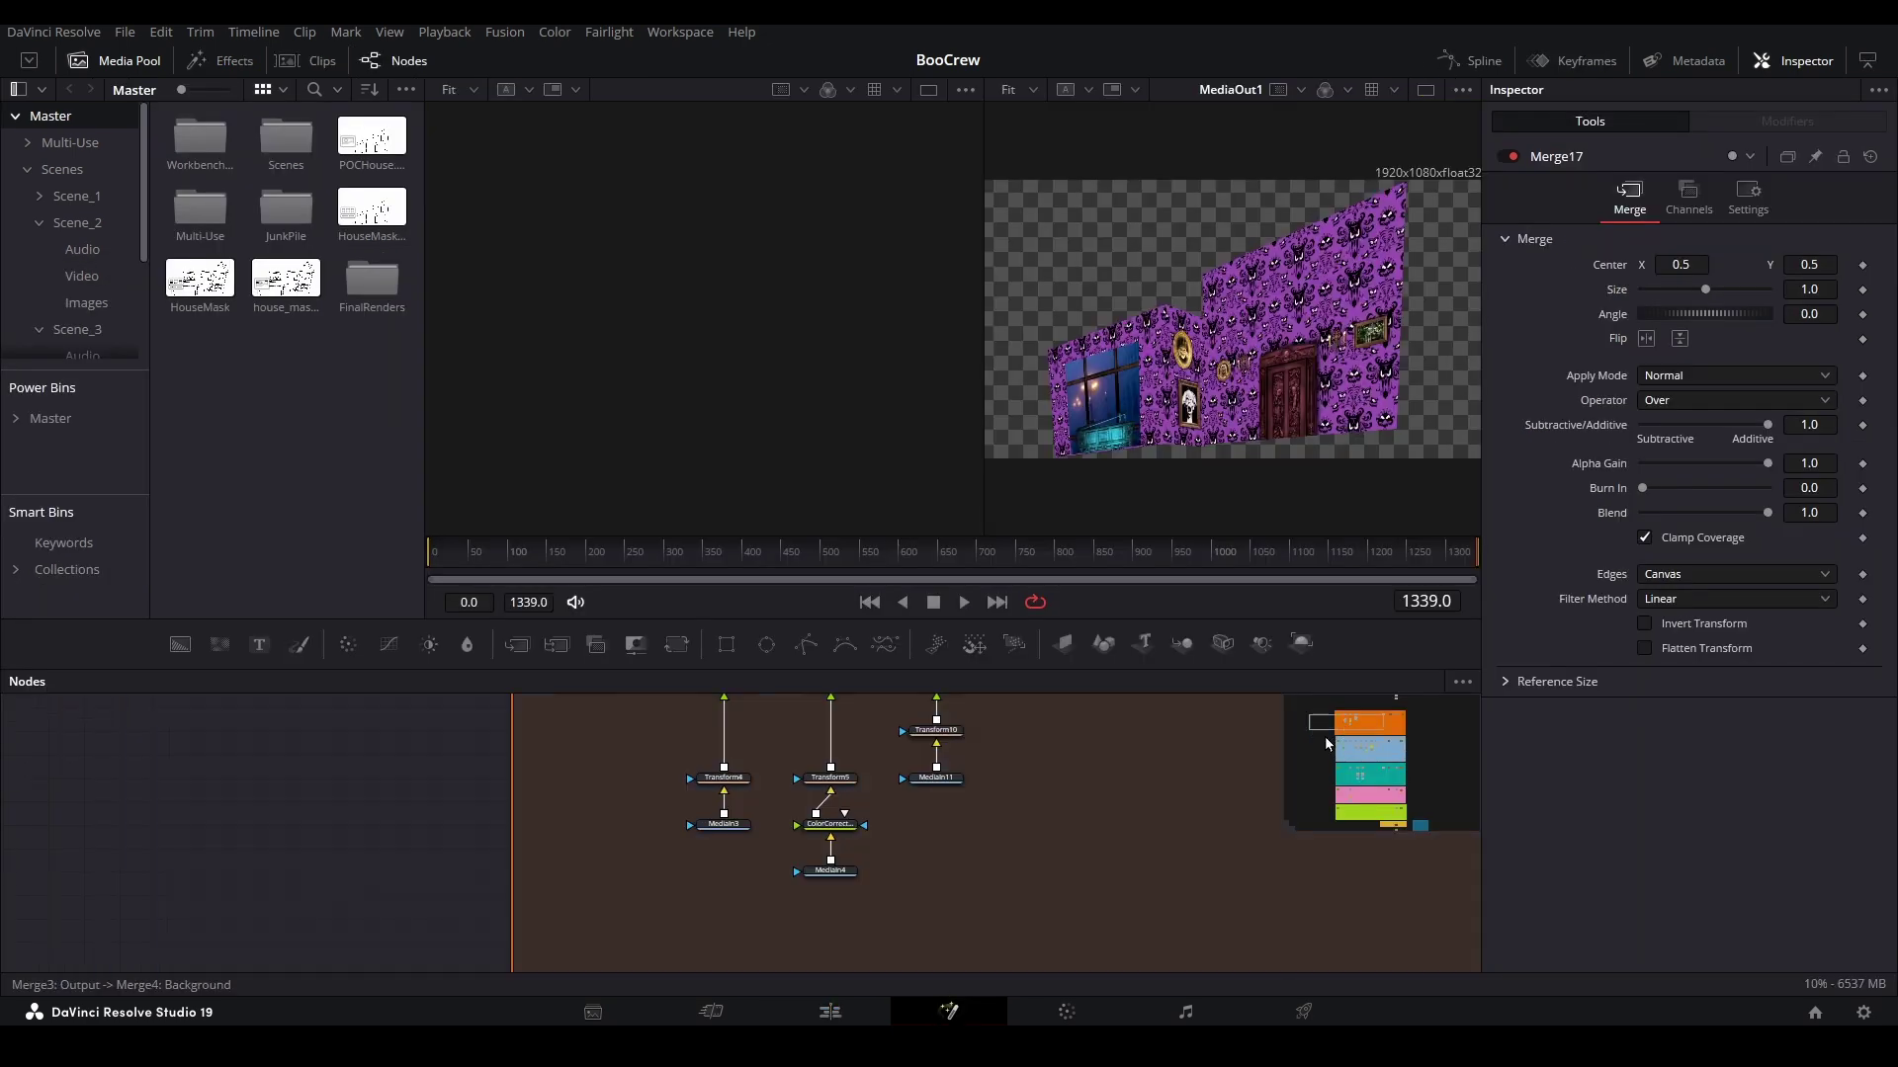
pyautogui.scroll(2, 1075, 799)
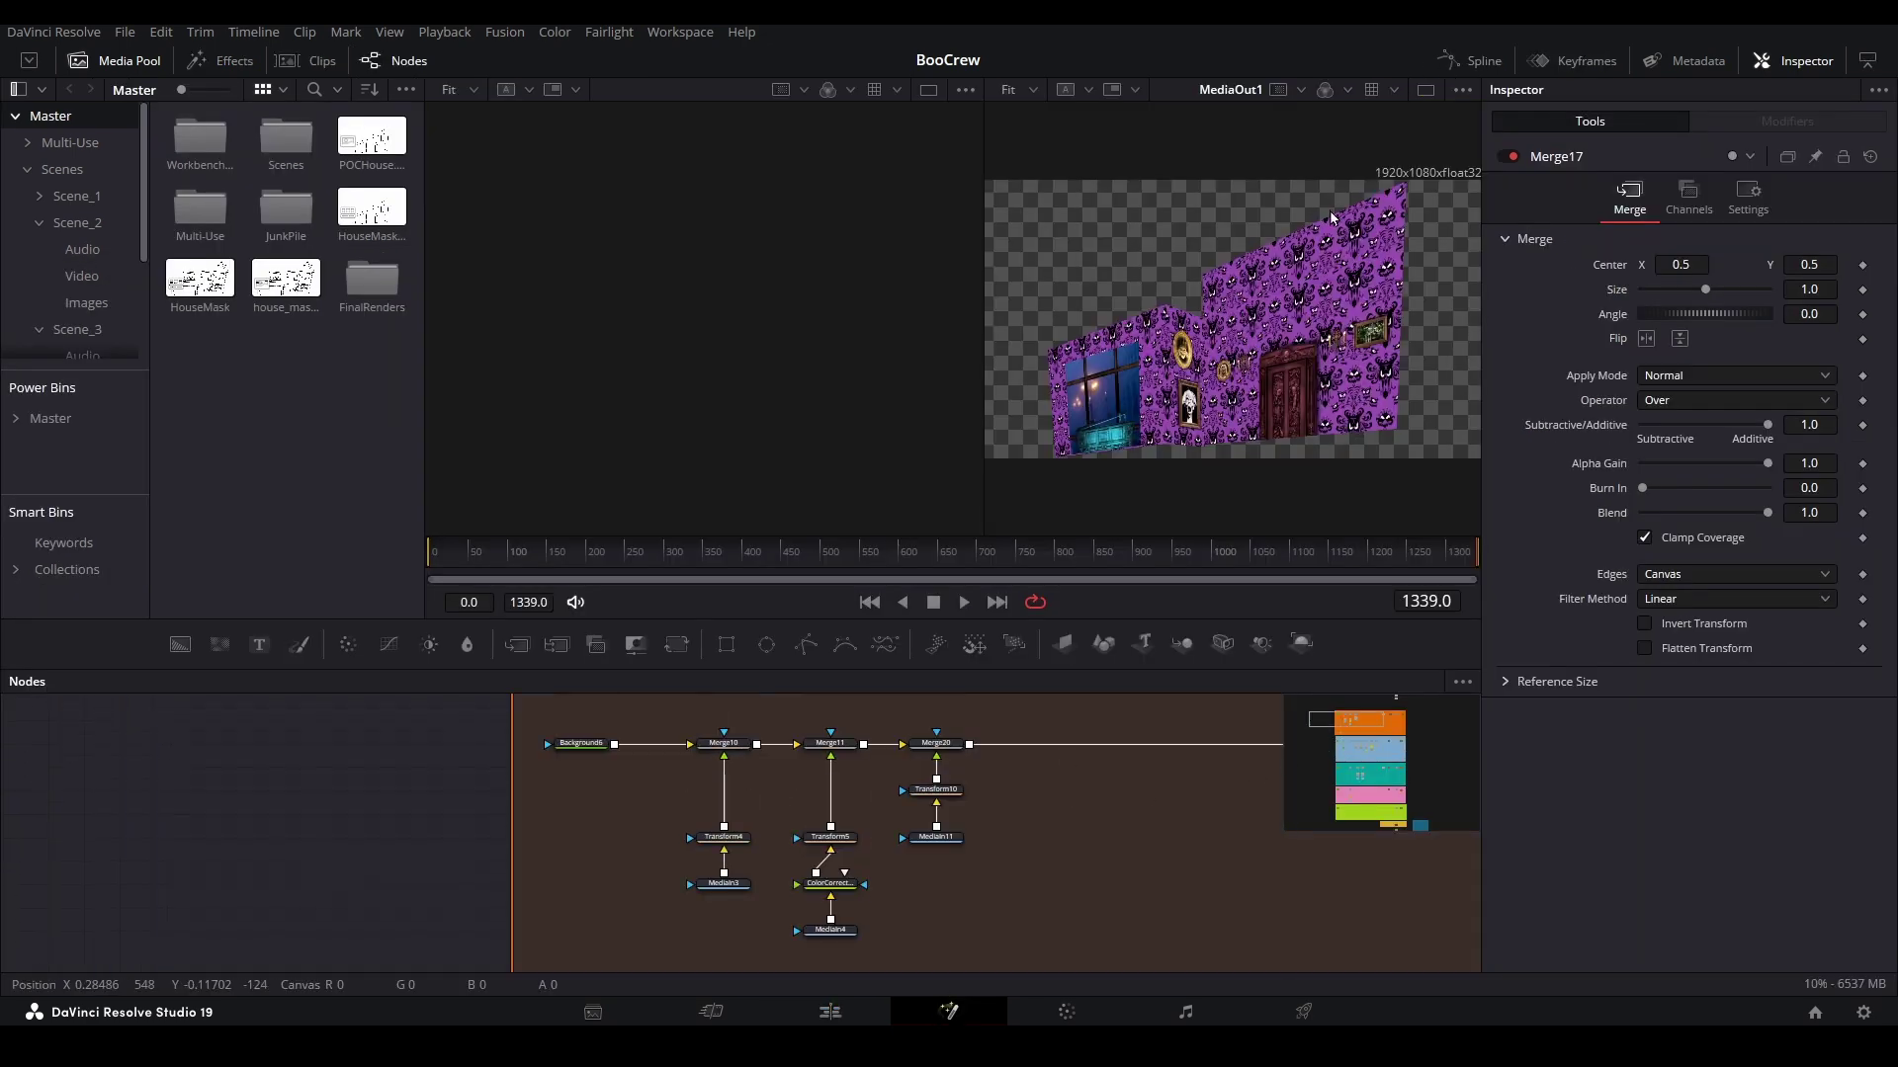
pyautogui.click(1423, 91)
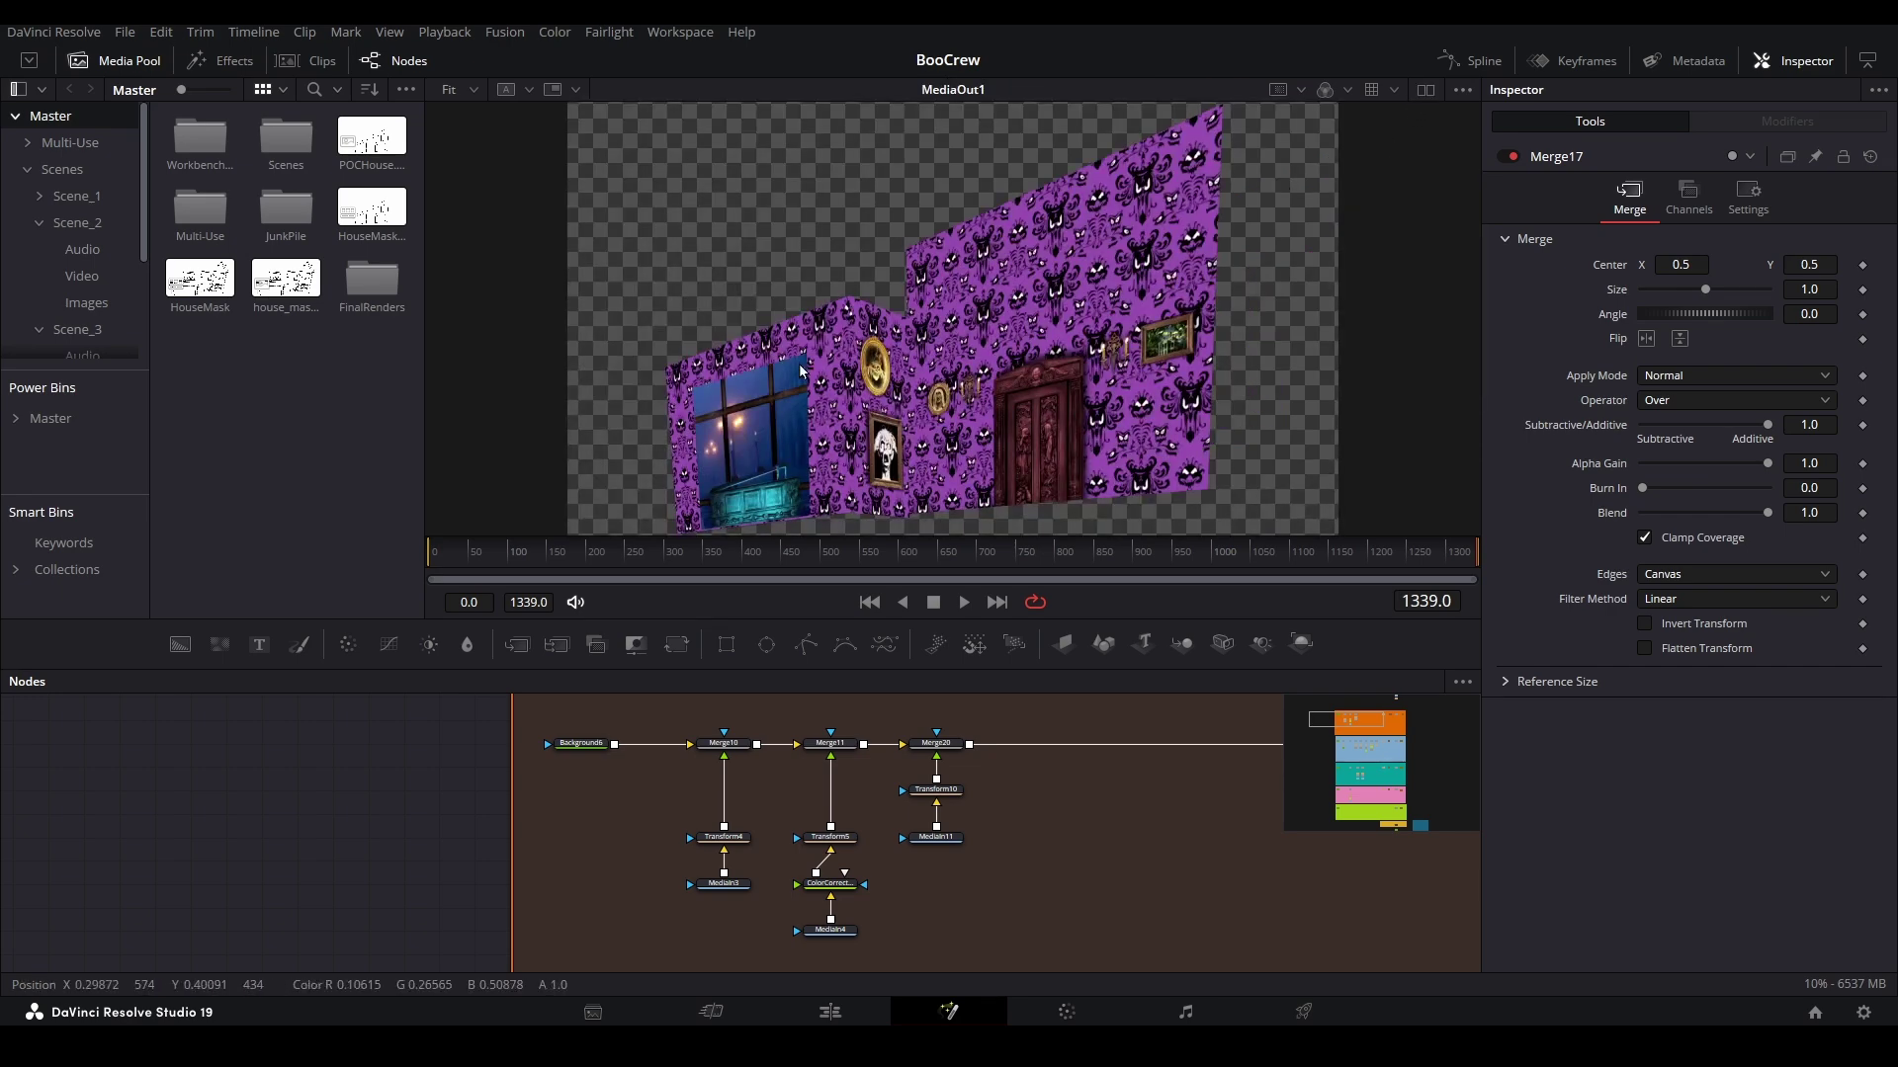
pyautogui.scroll(2, 801, 371)
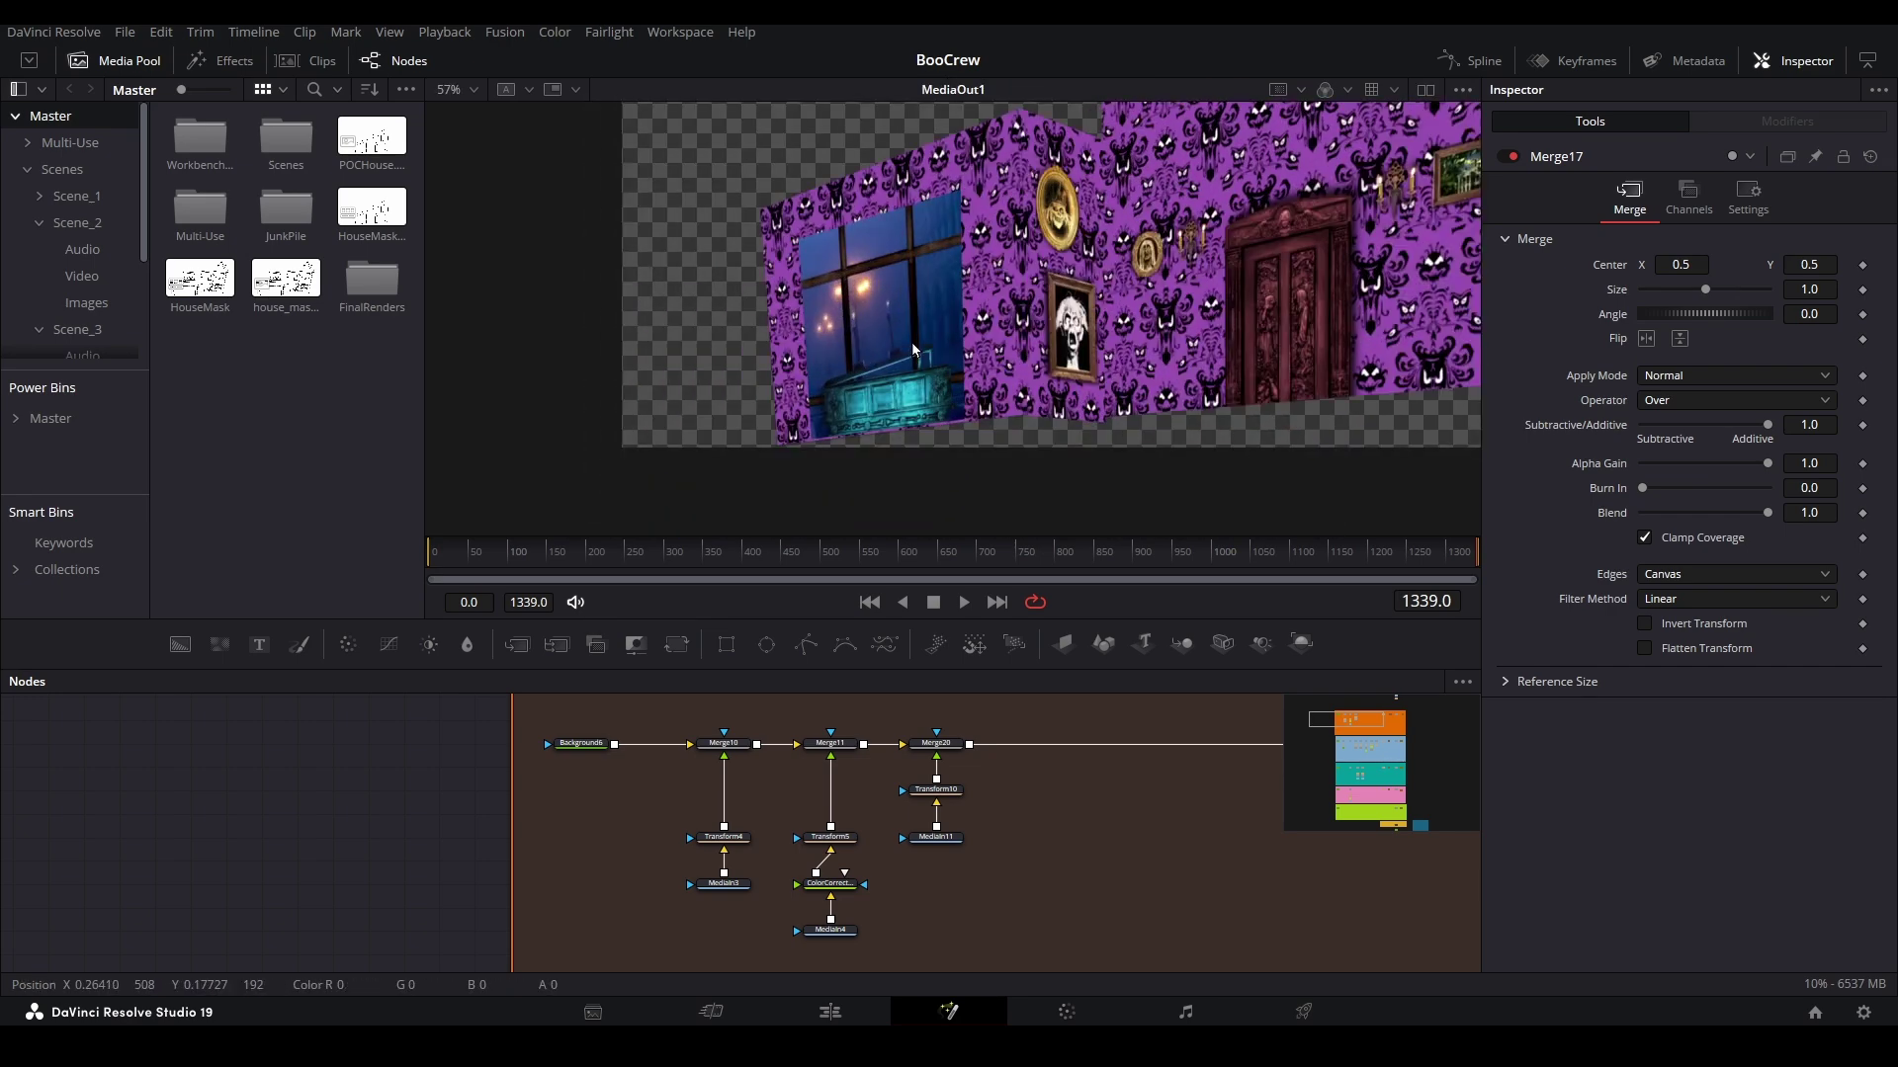
pyautogui.scroll(2, 911, 342)
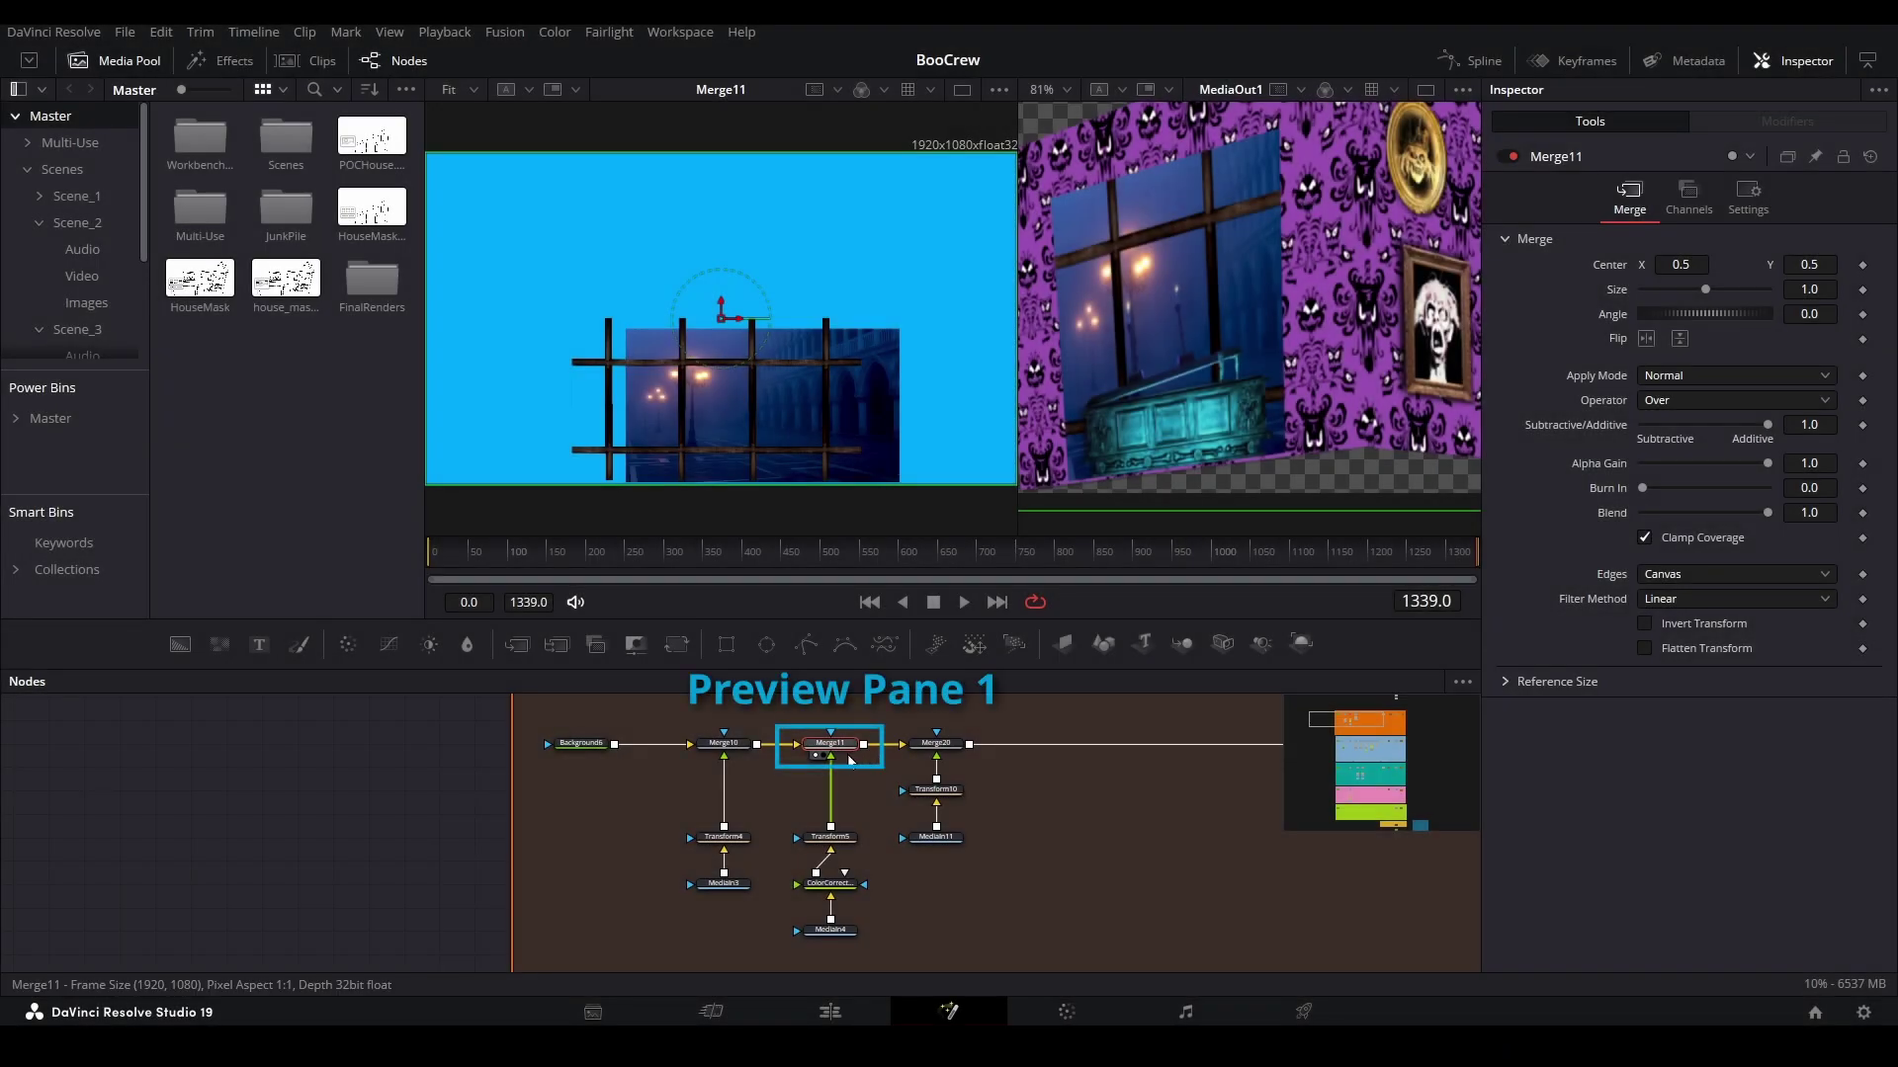
# - Set the Background6 node's colour to black with alpha 0
pyautogui.click(599, 747)
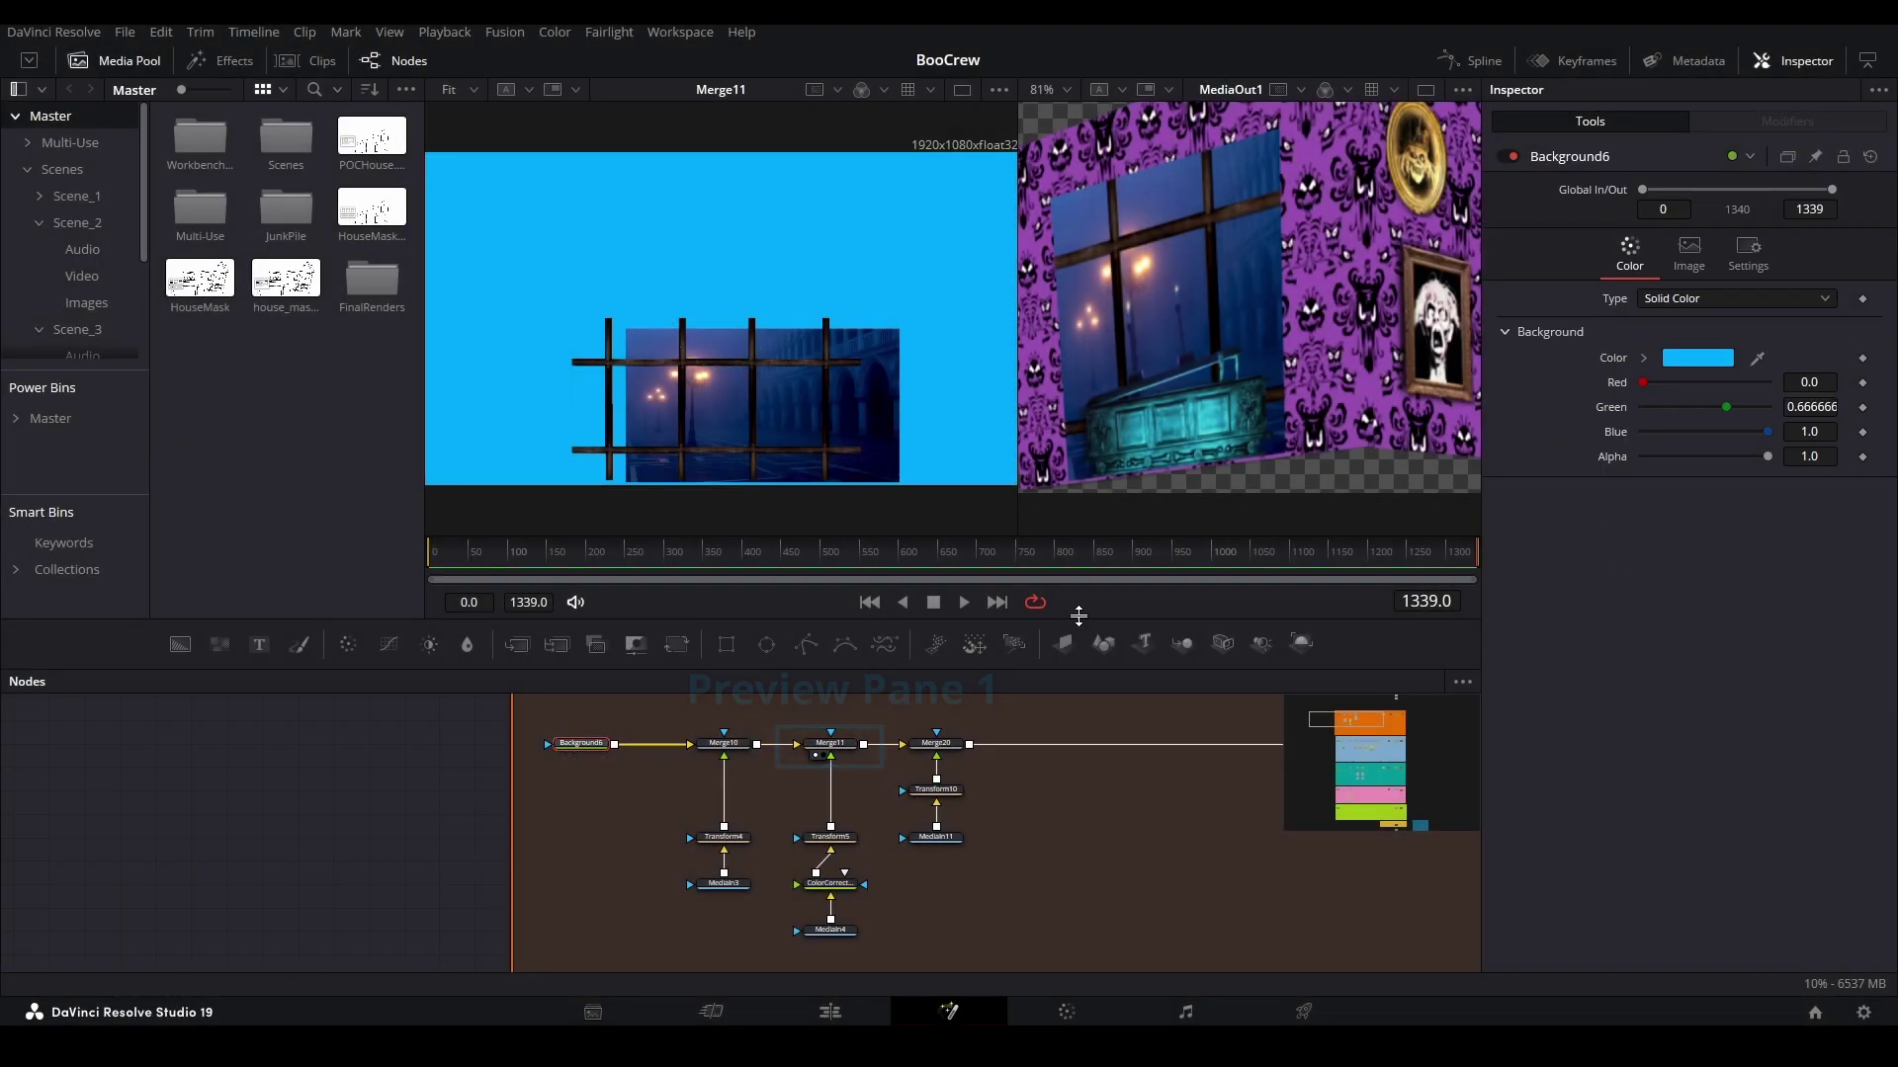
pyautogui.click(1680, 360)
pyautogui.click(709, 374)
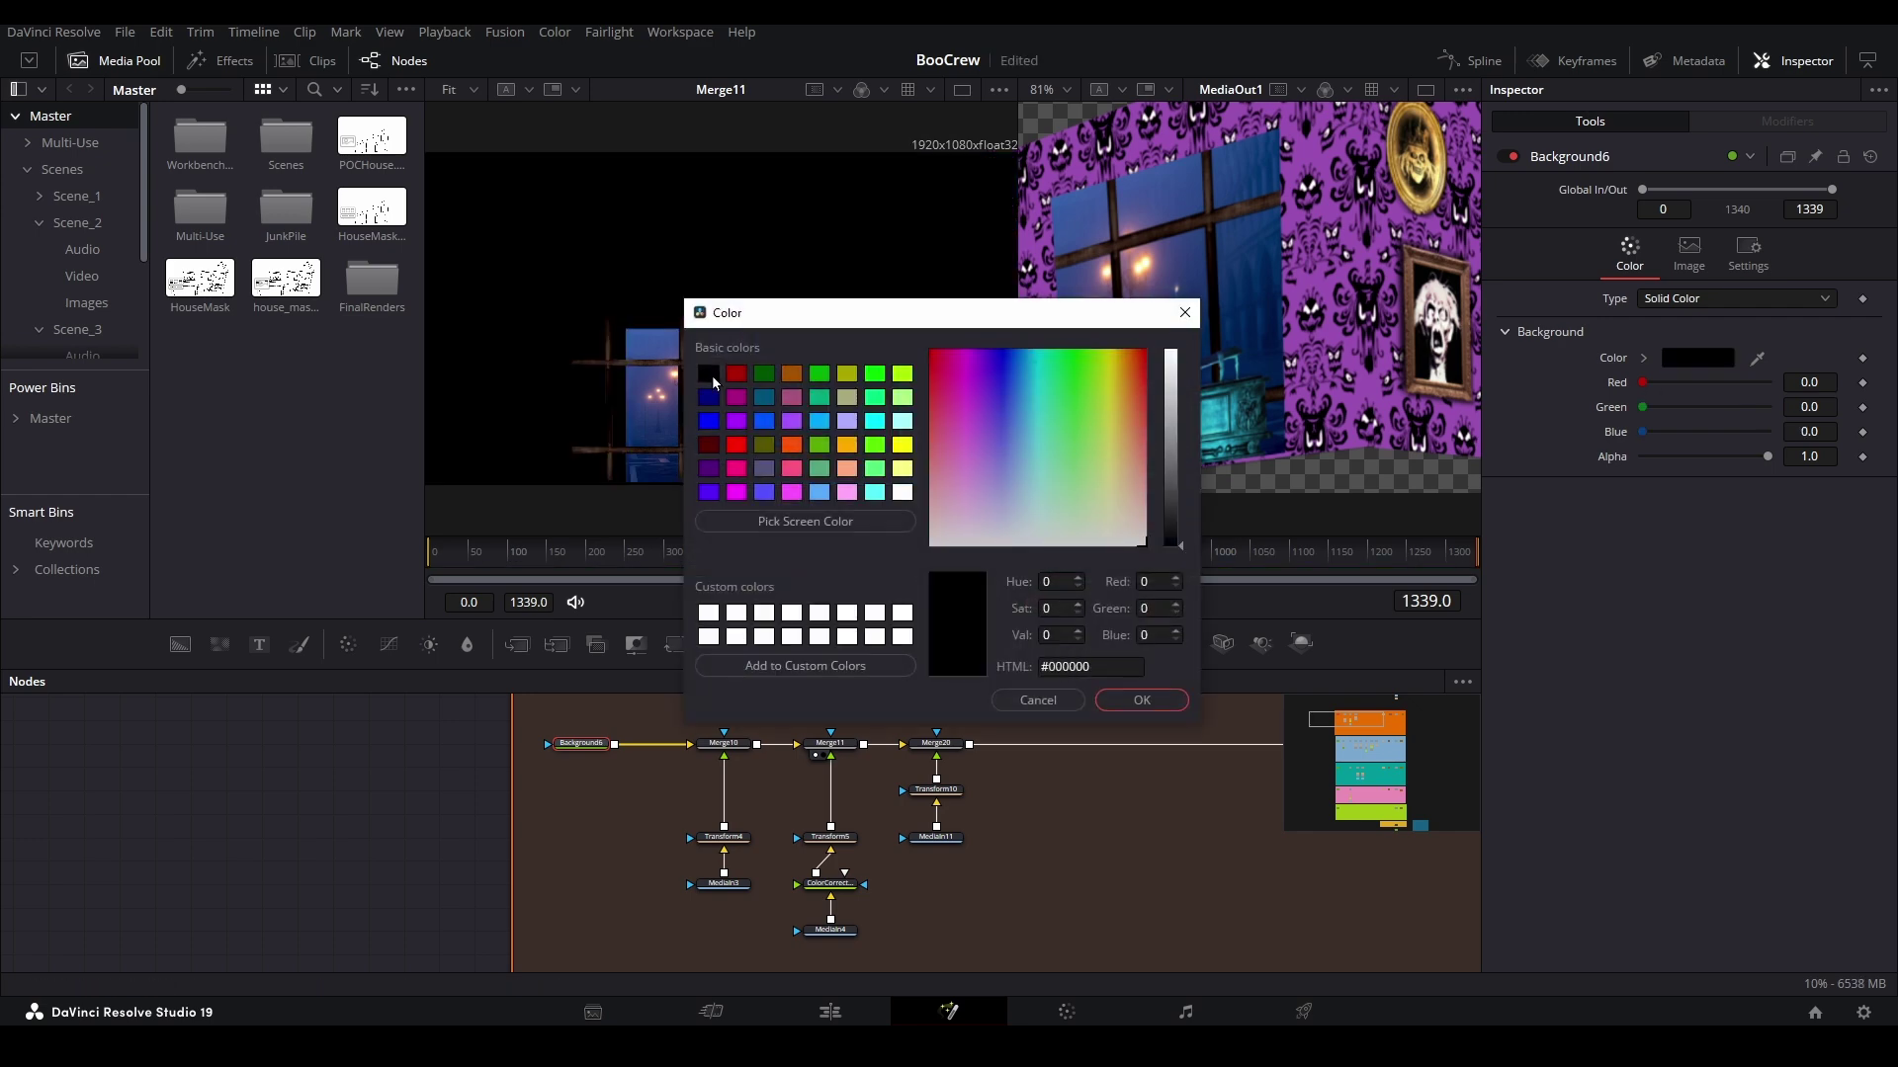
pyautogui.click(1142, 703)
pyautogui.moveTo(1765, 456); pyautogui.dragTo(1625, 326)
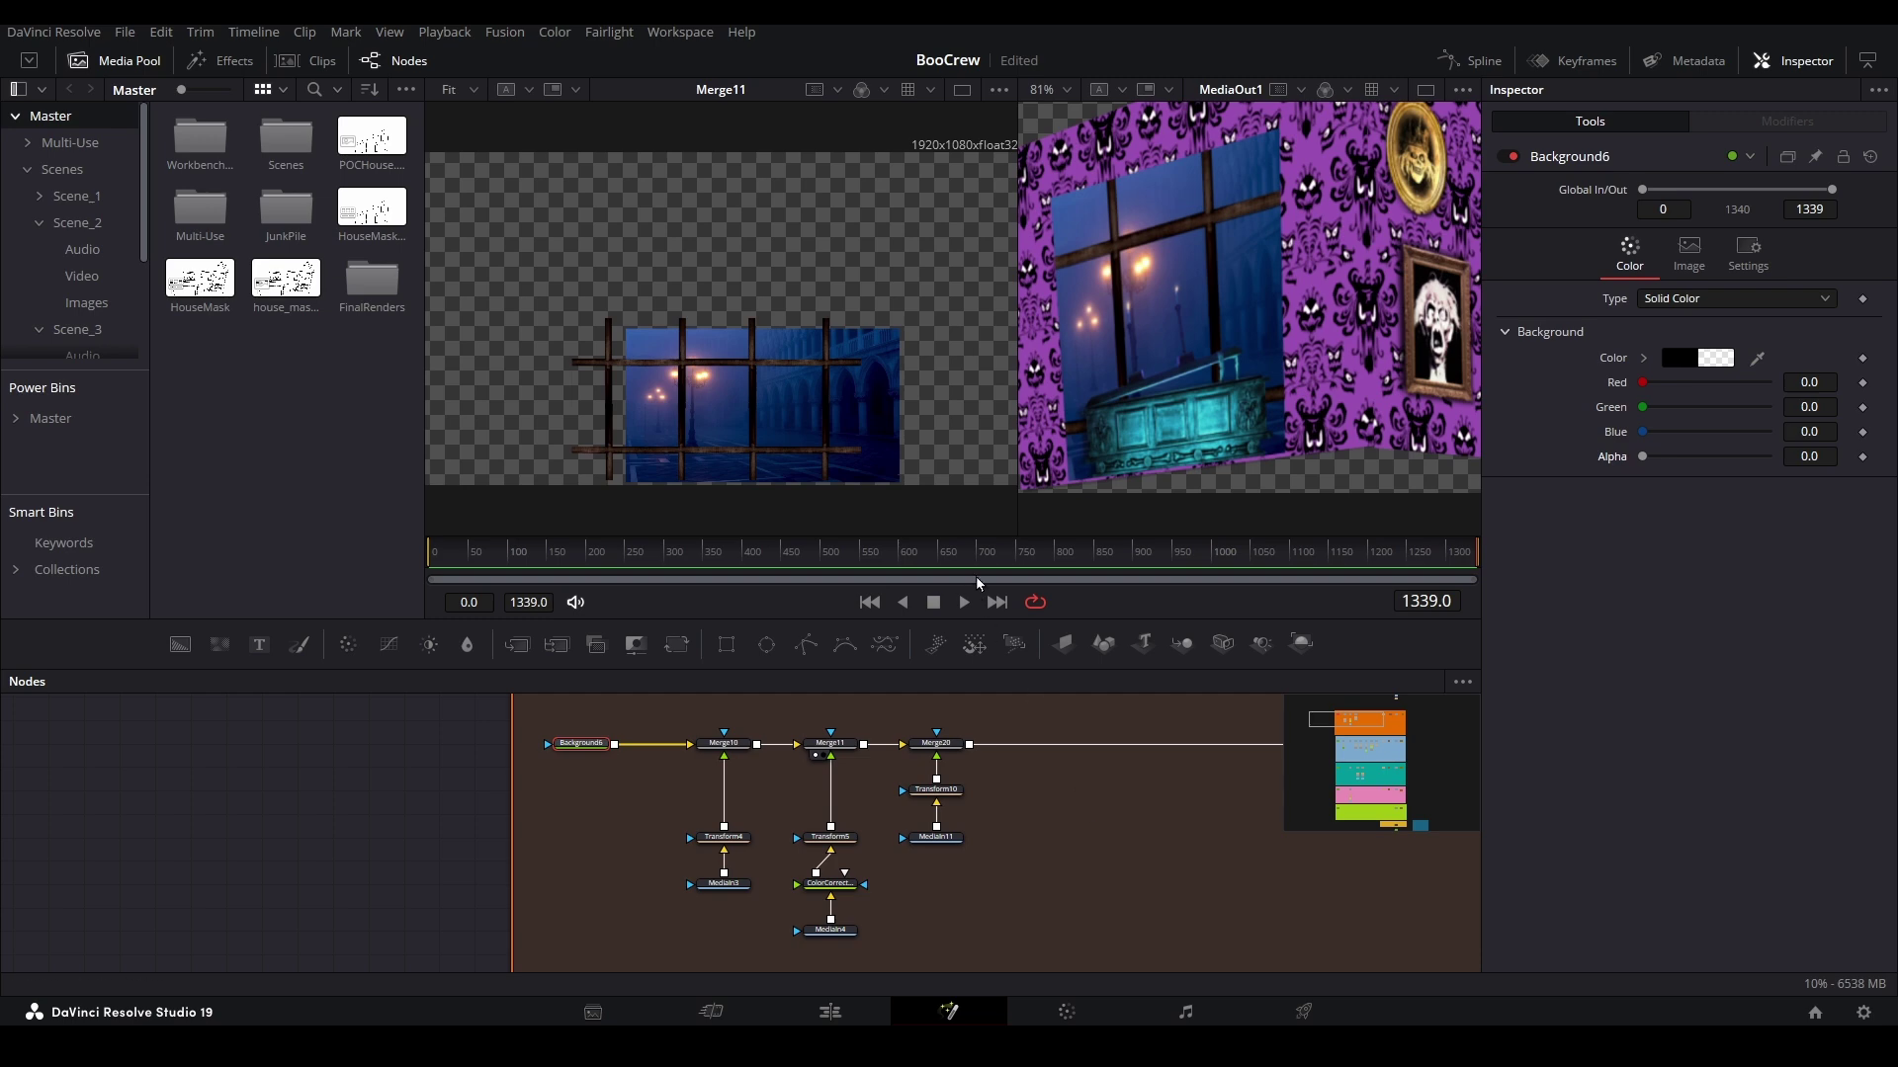
# - Save the Merge11 viewer image as PNG named Garage_window_Pane in the Scene_2 Images folder
pyautogui.rightClick(918, 423)
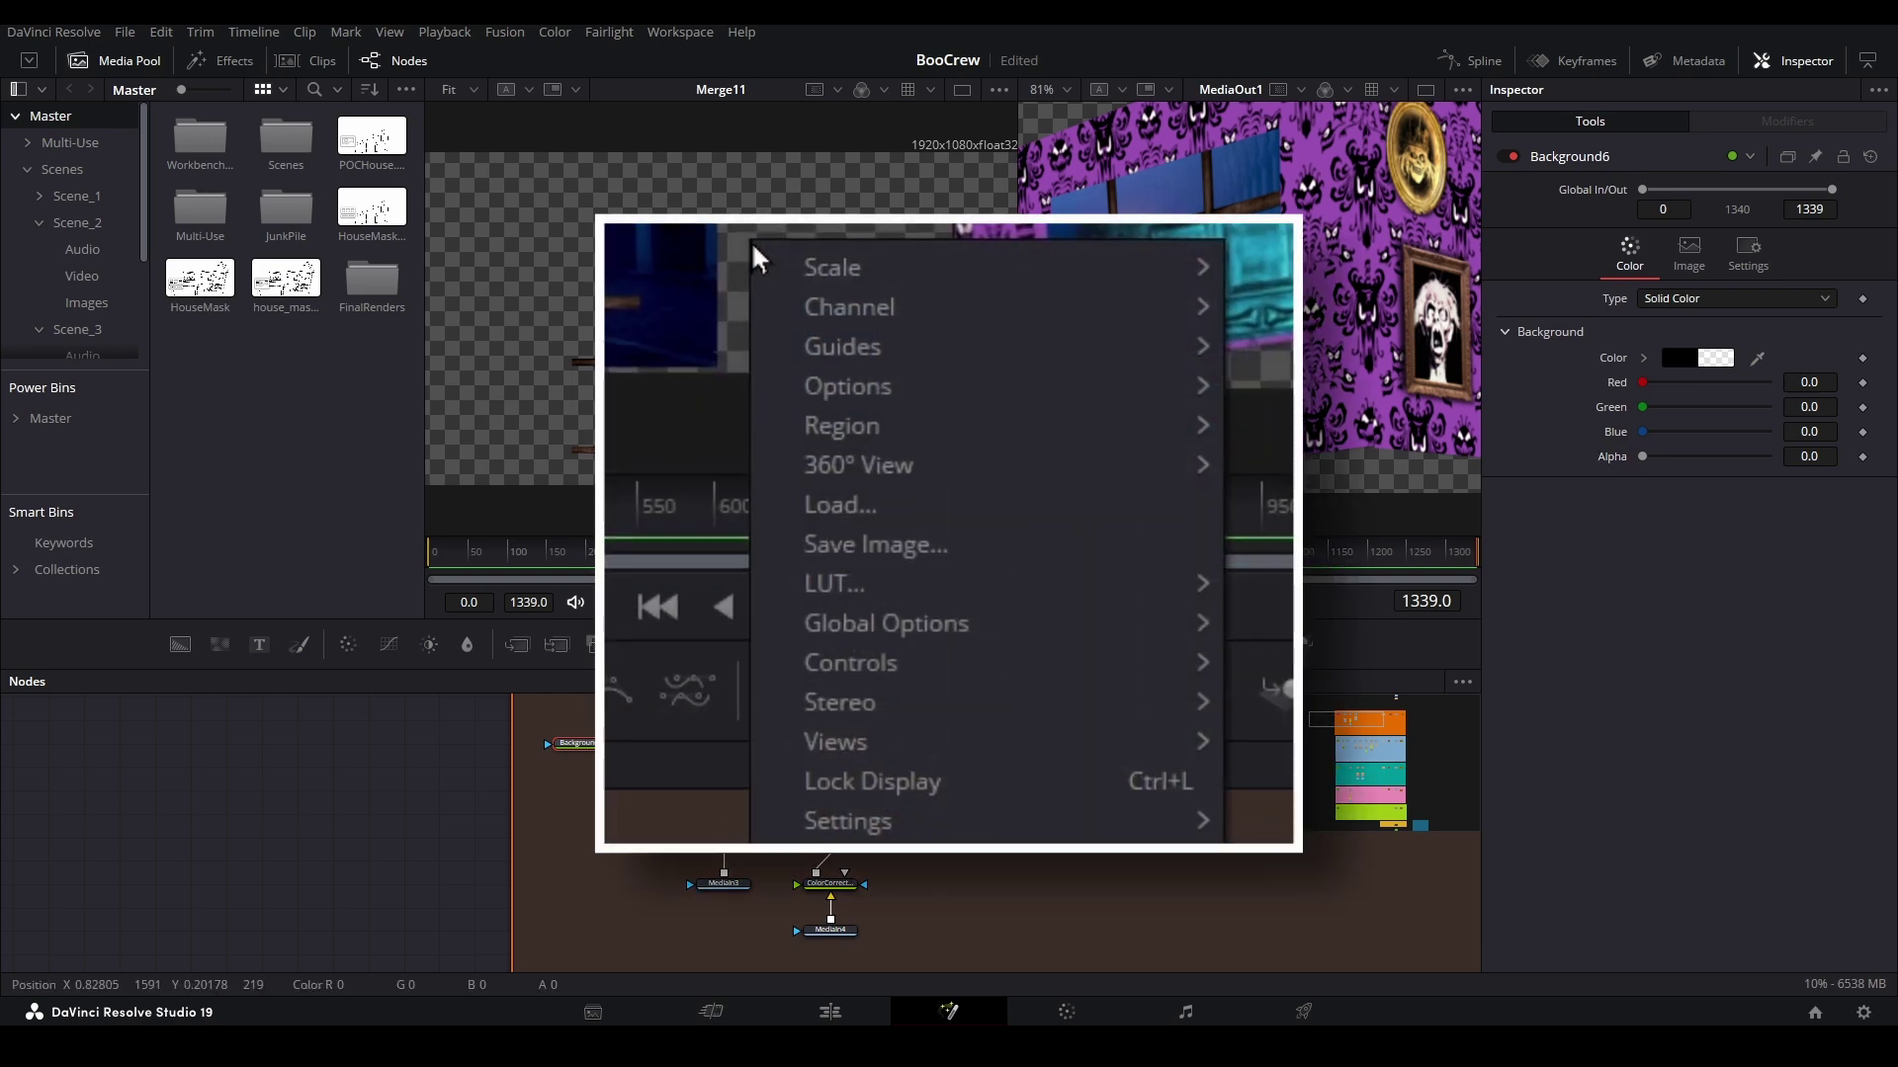
pyautogui.click(1003, 570)
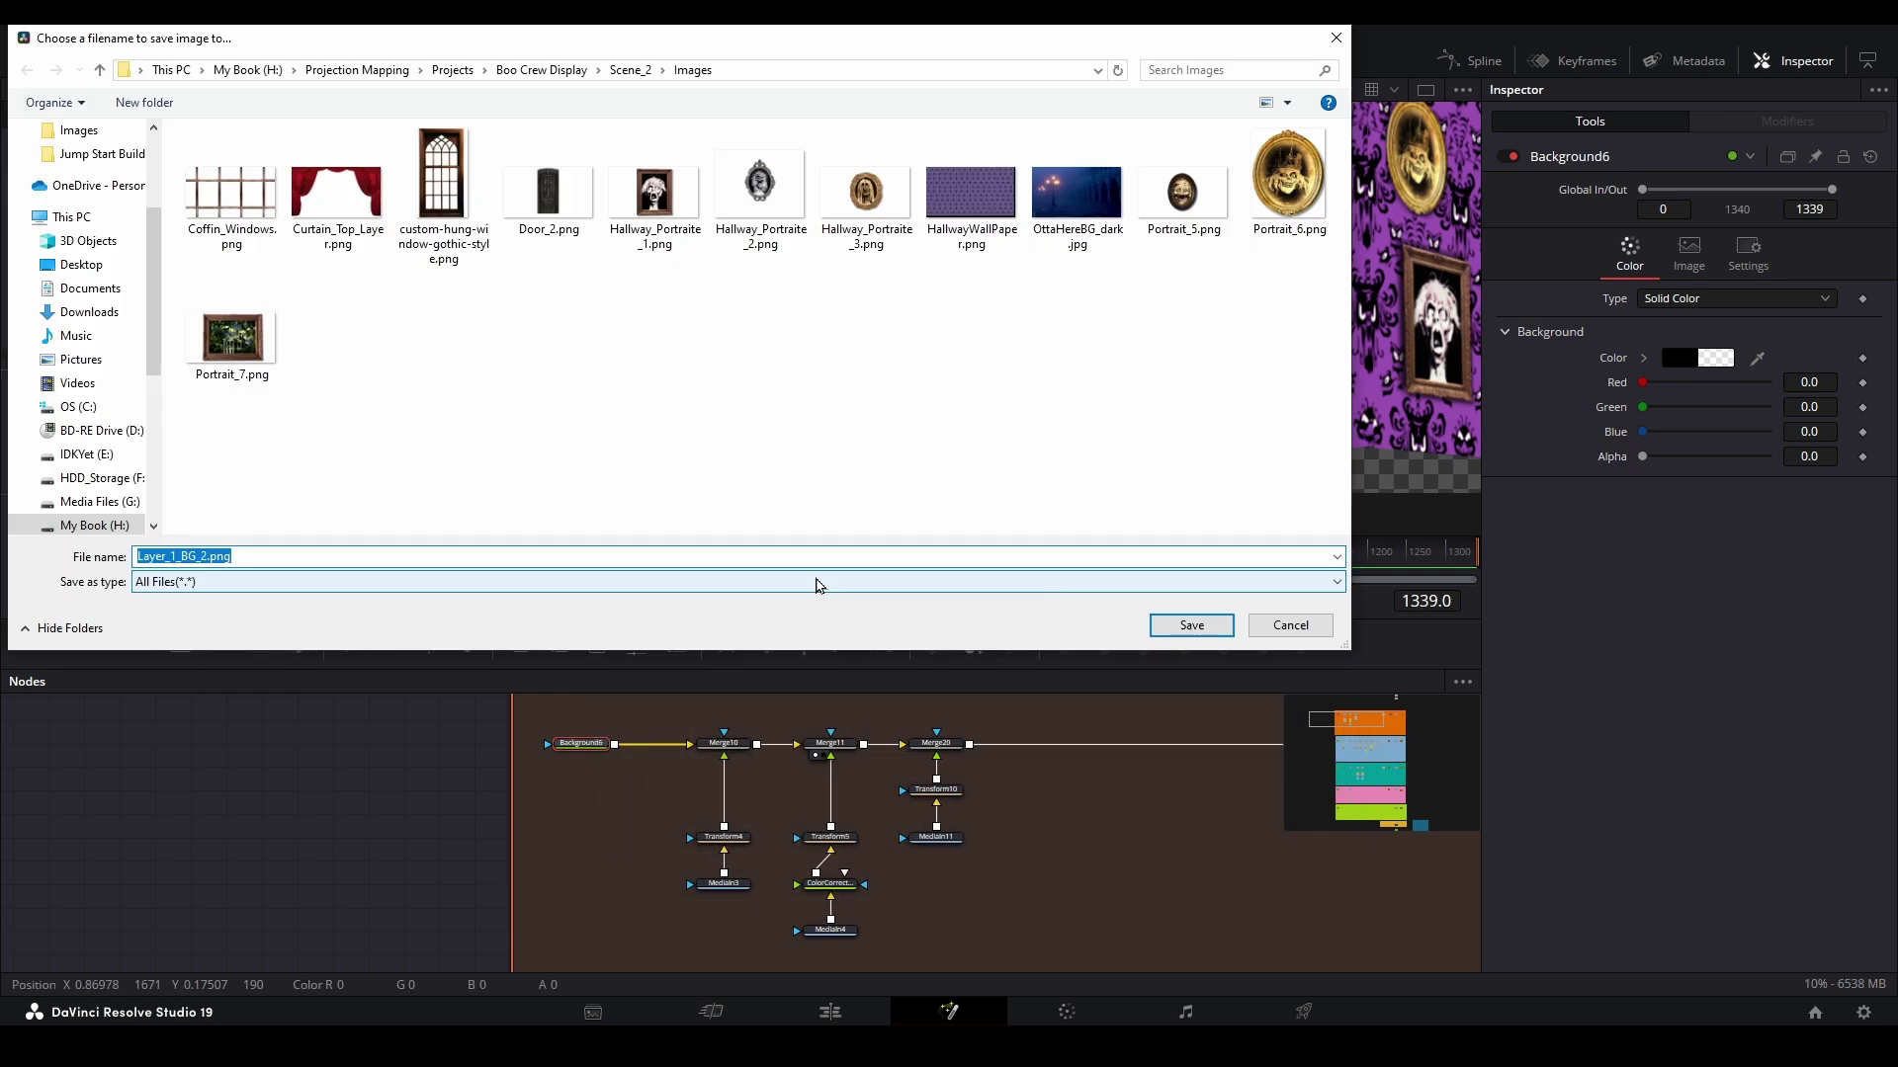
pyautogui.write('Garage_window_Pane')
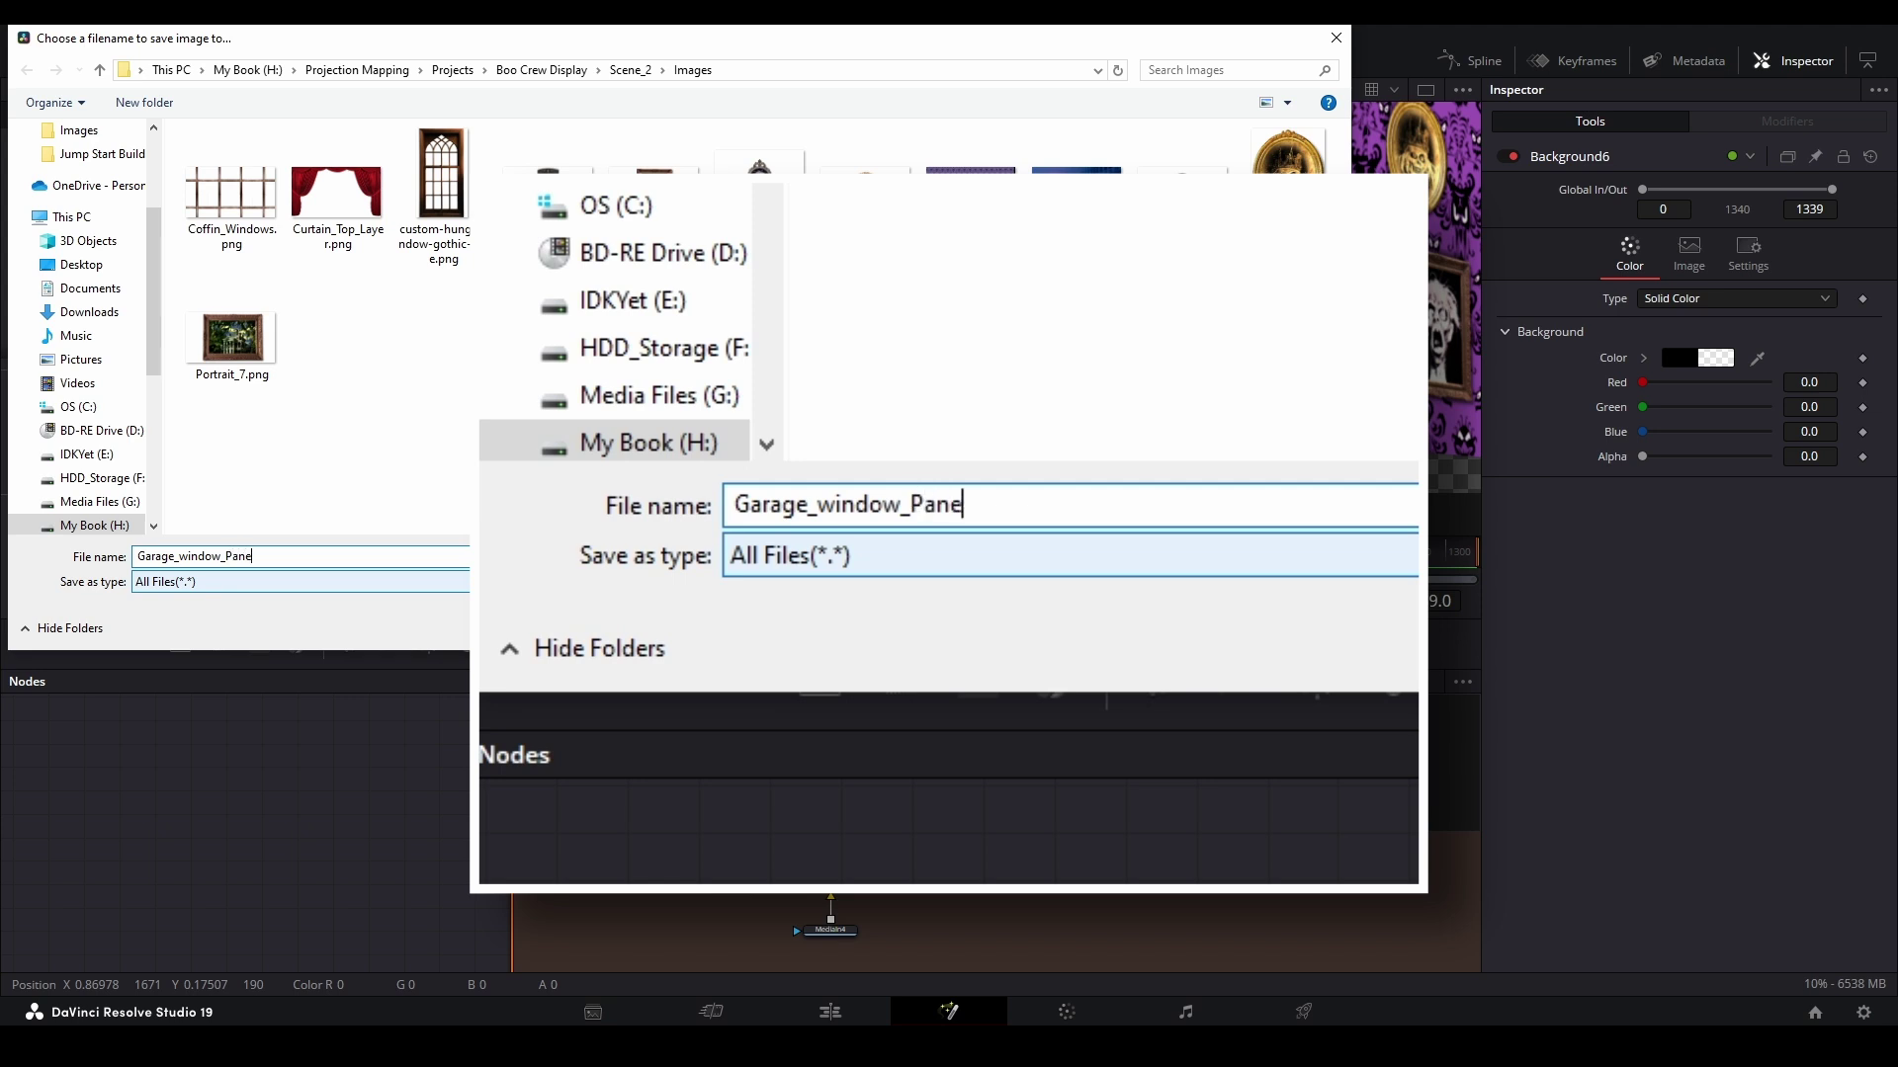
pyautogui.hotkey('alt', 'Down')
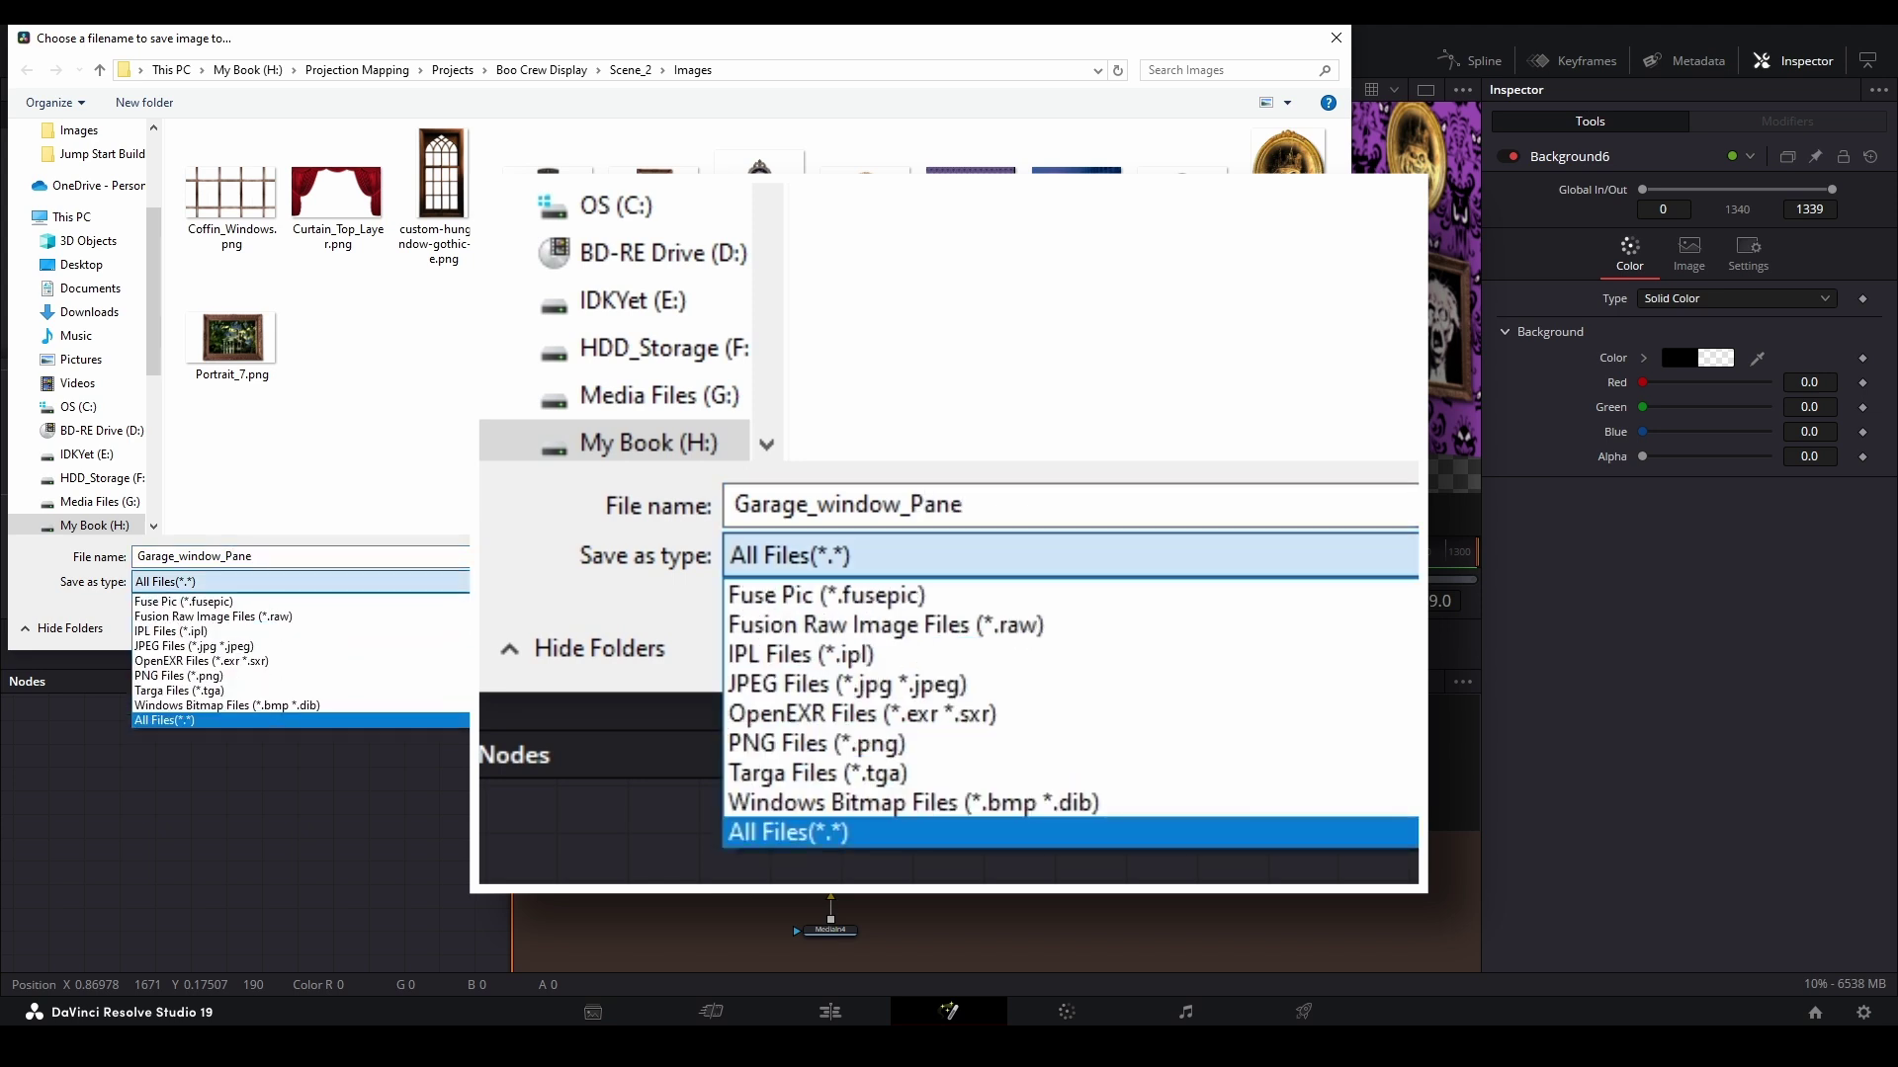
pyautogui.press('Up')
pyautogui.press('Up')
pyautogui.press('Up')
pyautogui.press('Return')
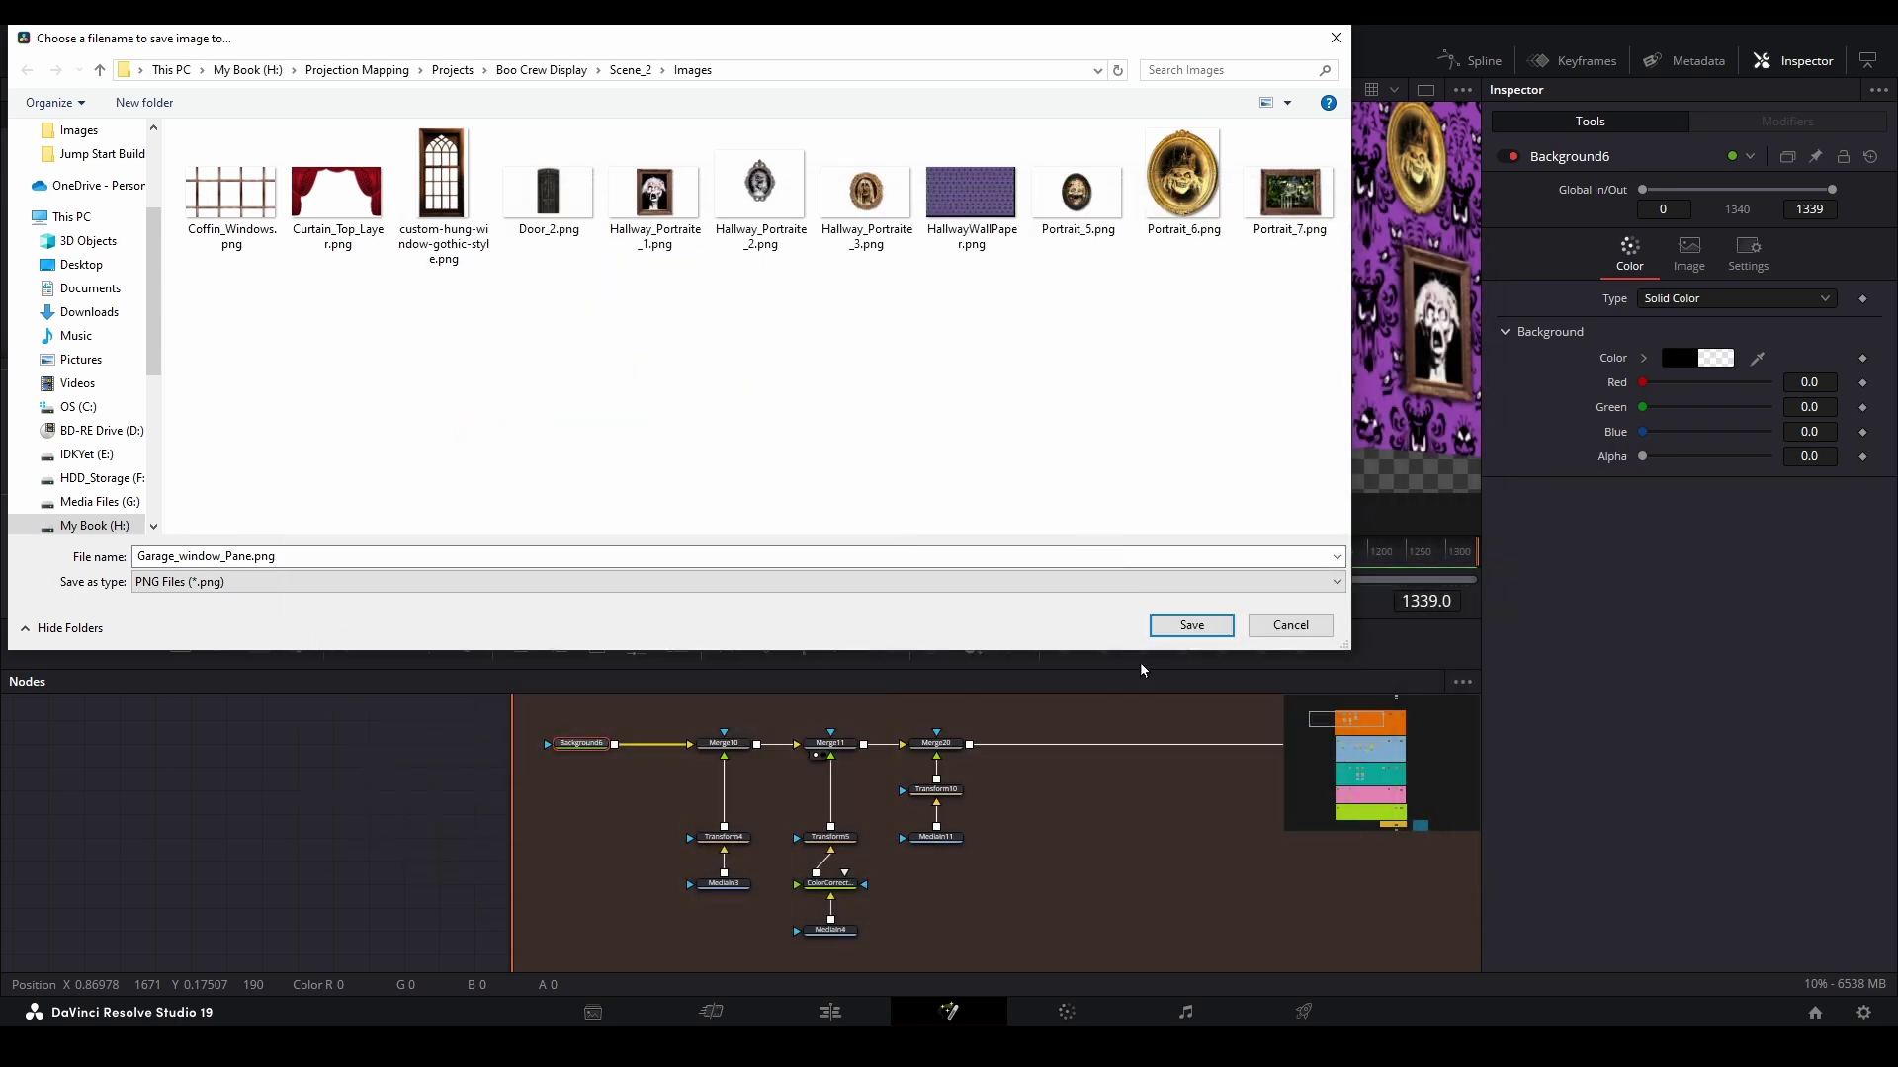
pyautogui.click(1191, 627)
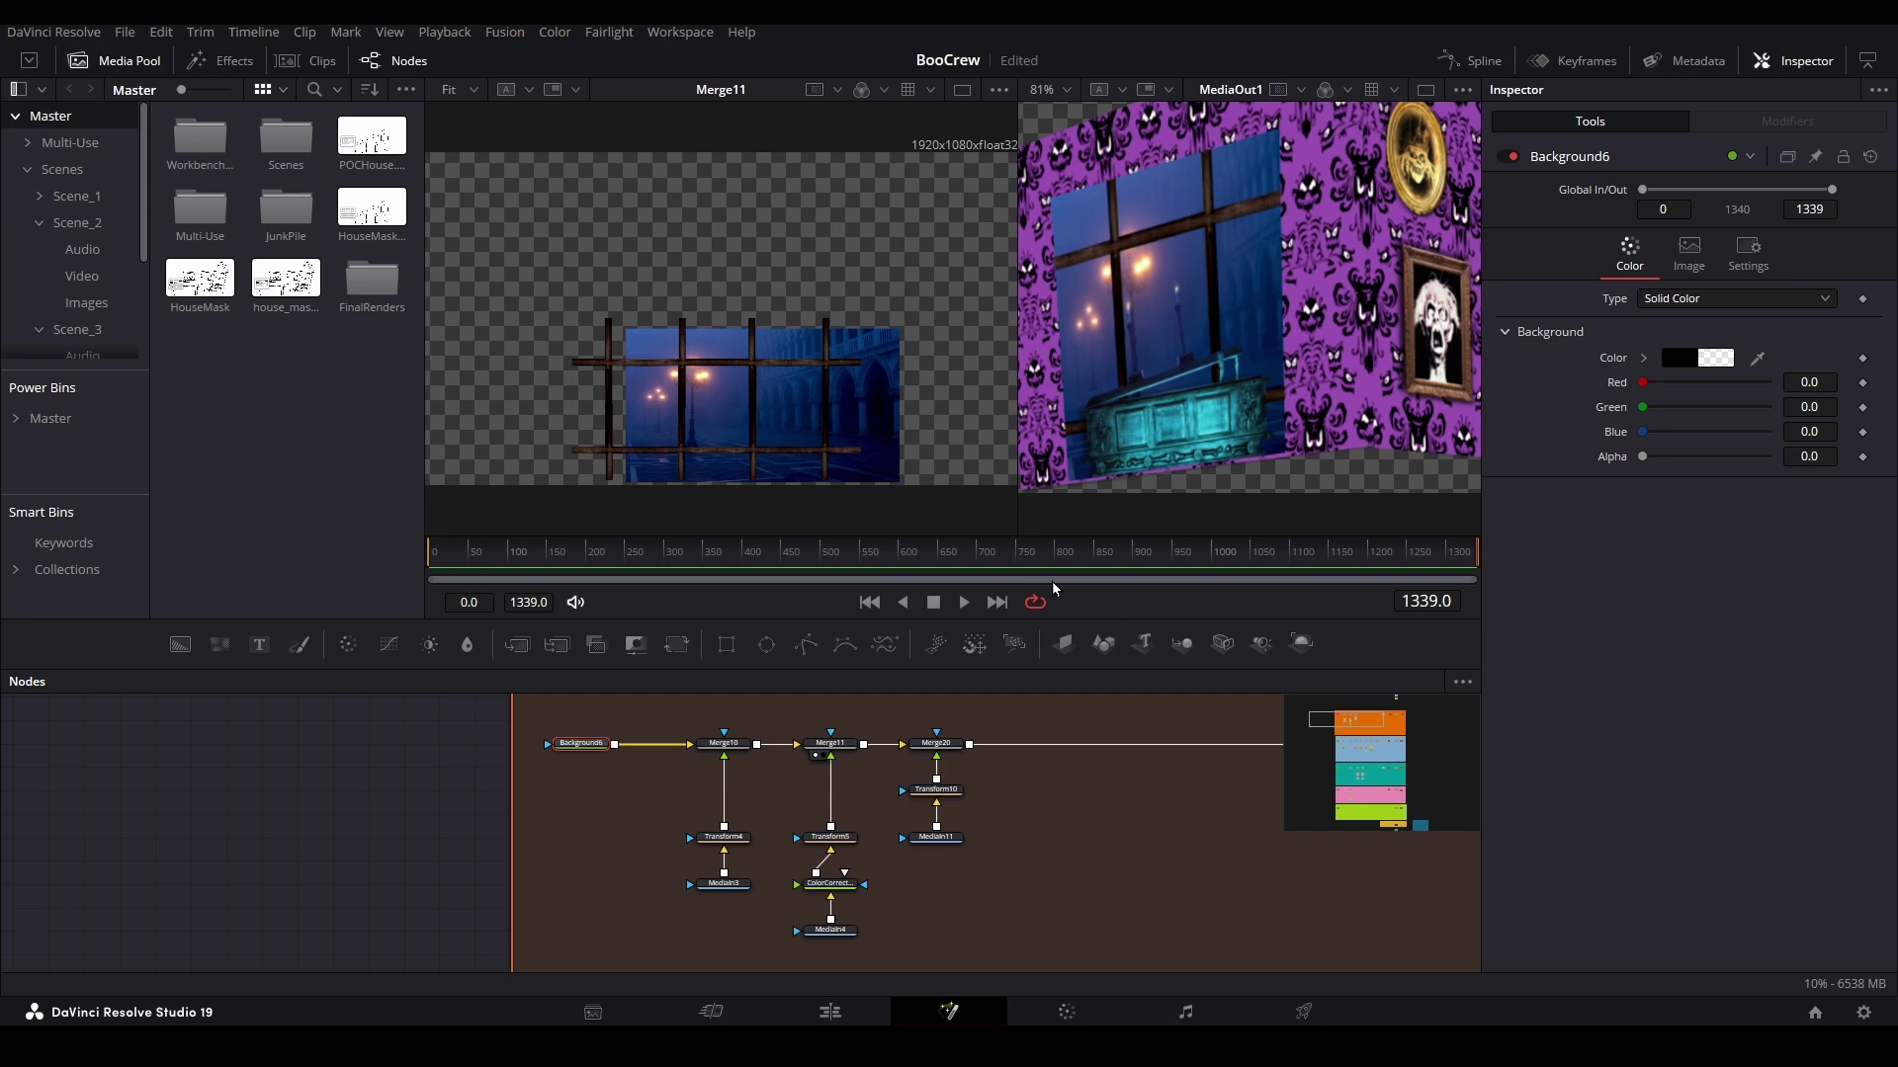
pyautogui.click(123, 310)
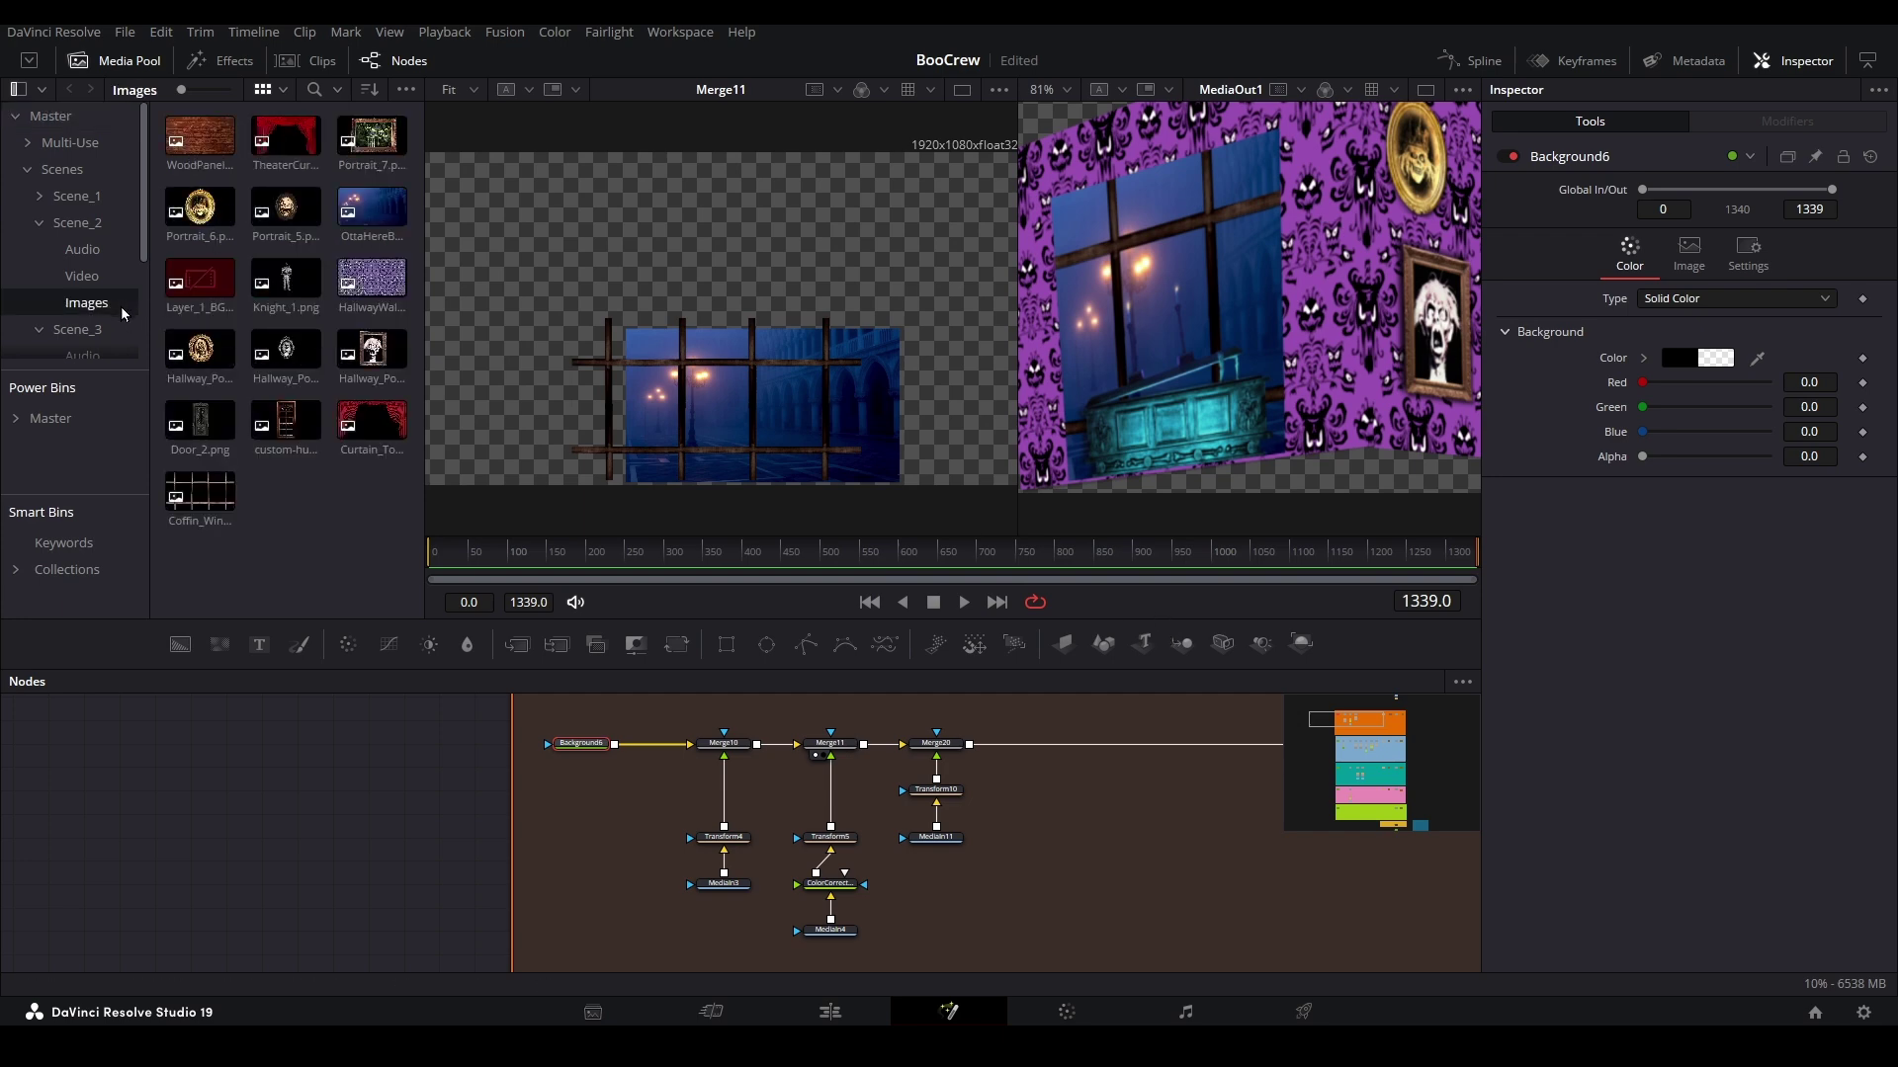
# - Import Garage_window_Pane.png into the Media Pool and connect MediaIn12 to Merge10 instead of Transform4
pyautogui.moveTo(454, 1046)
pyautogui.click(458, 964)
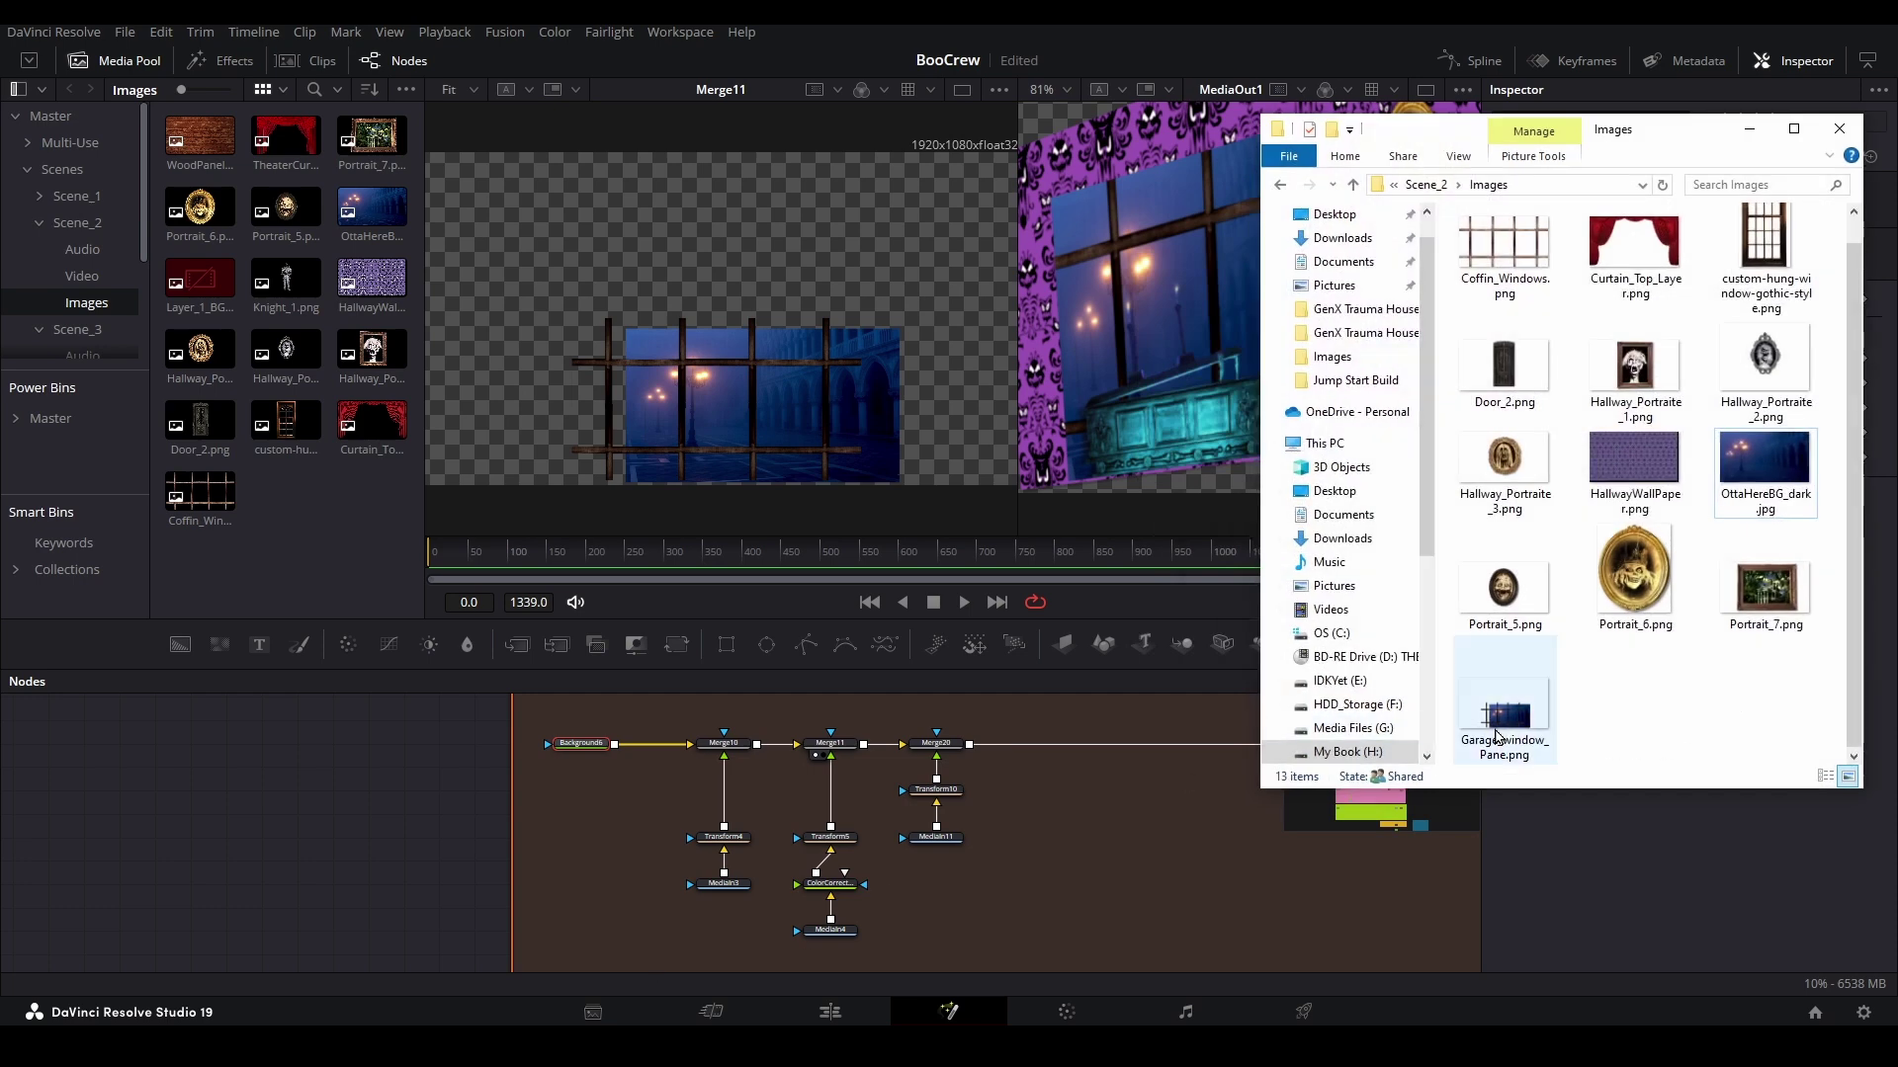
pyautogui.moveTo(1497, 736); pyautogui.dragTo(338, 551)
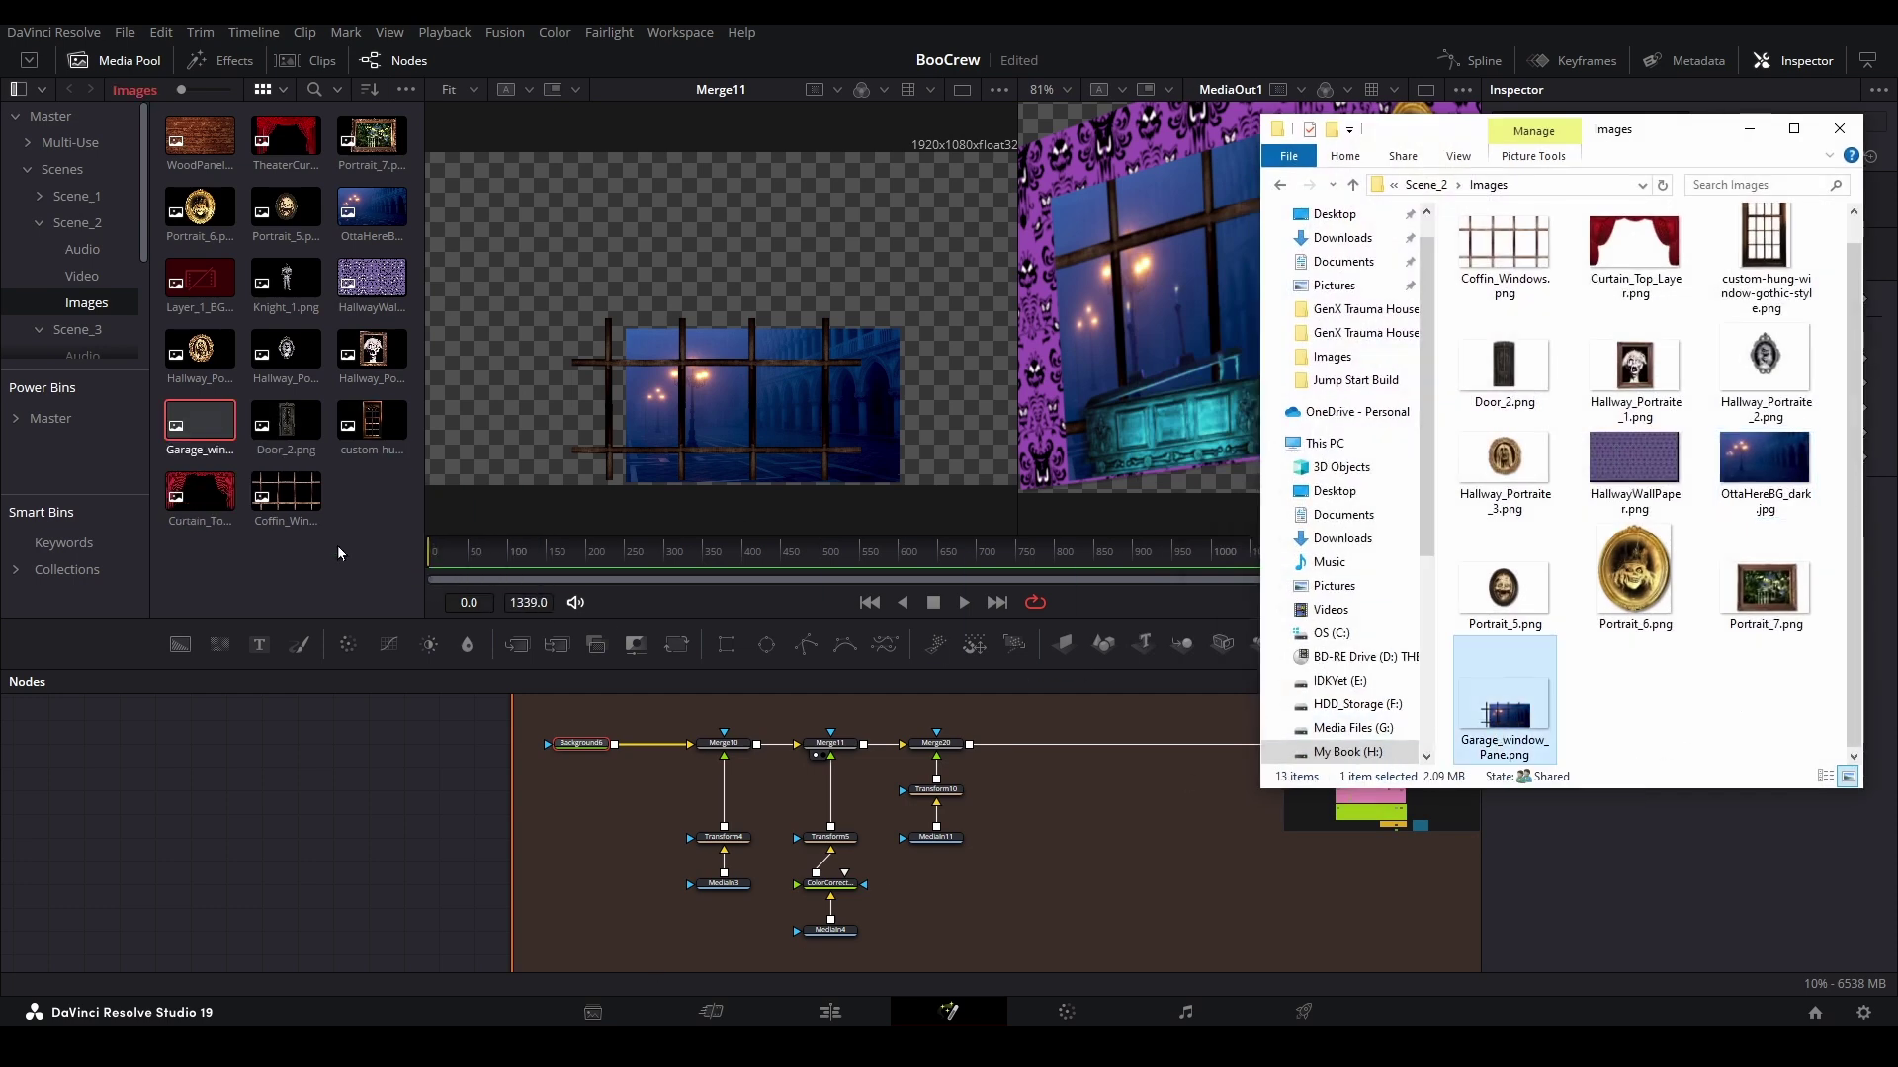
pyautogui.click(1748, 128)
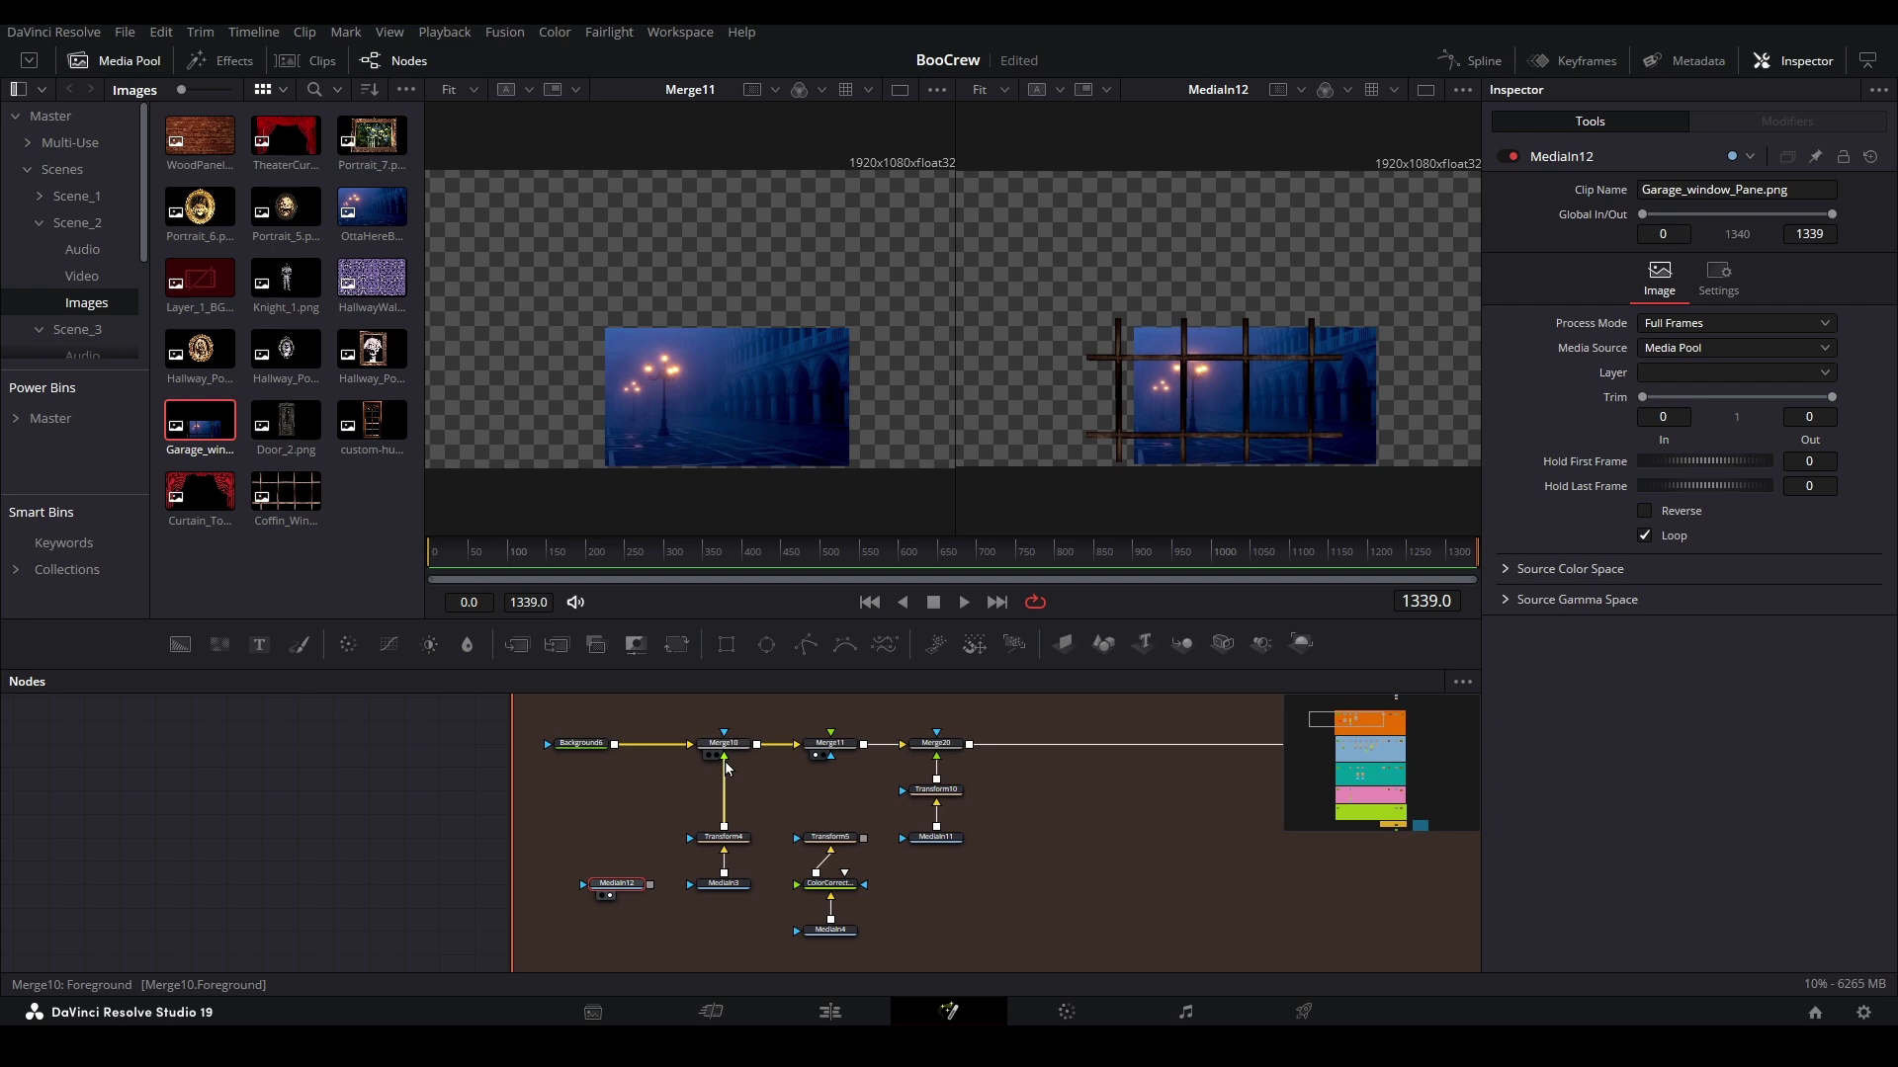
pyautogui.moveTo(723, 757); pyautogui.dragTo(796, 796)
pyautogui.moveTo(651, 885); pyautogui.dragTo(721, 749)
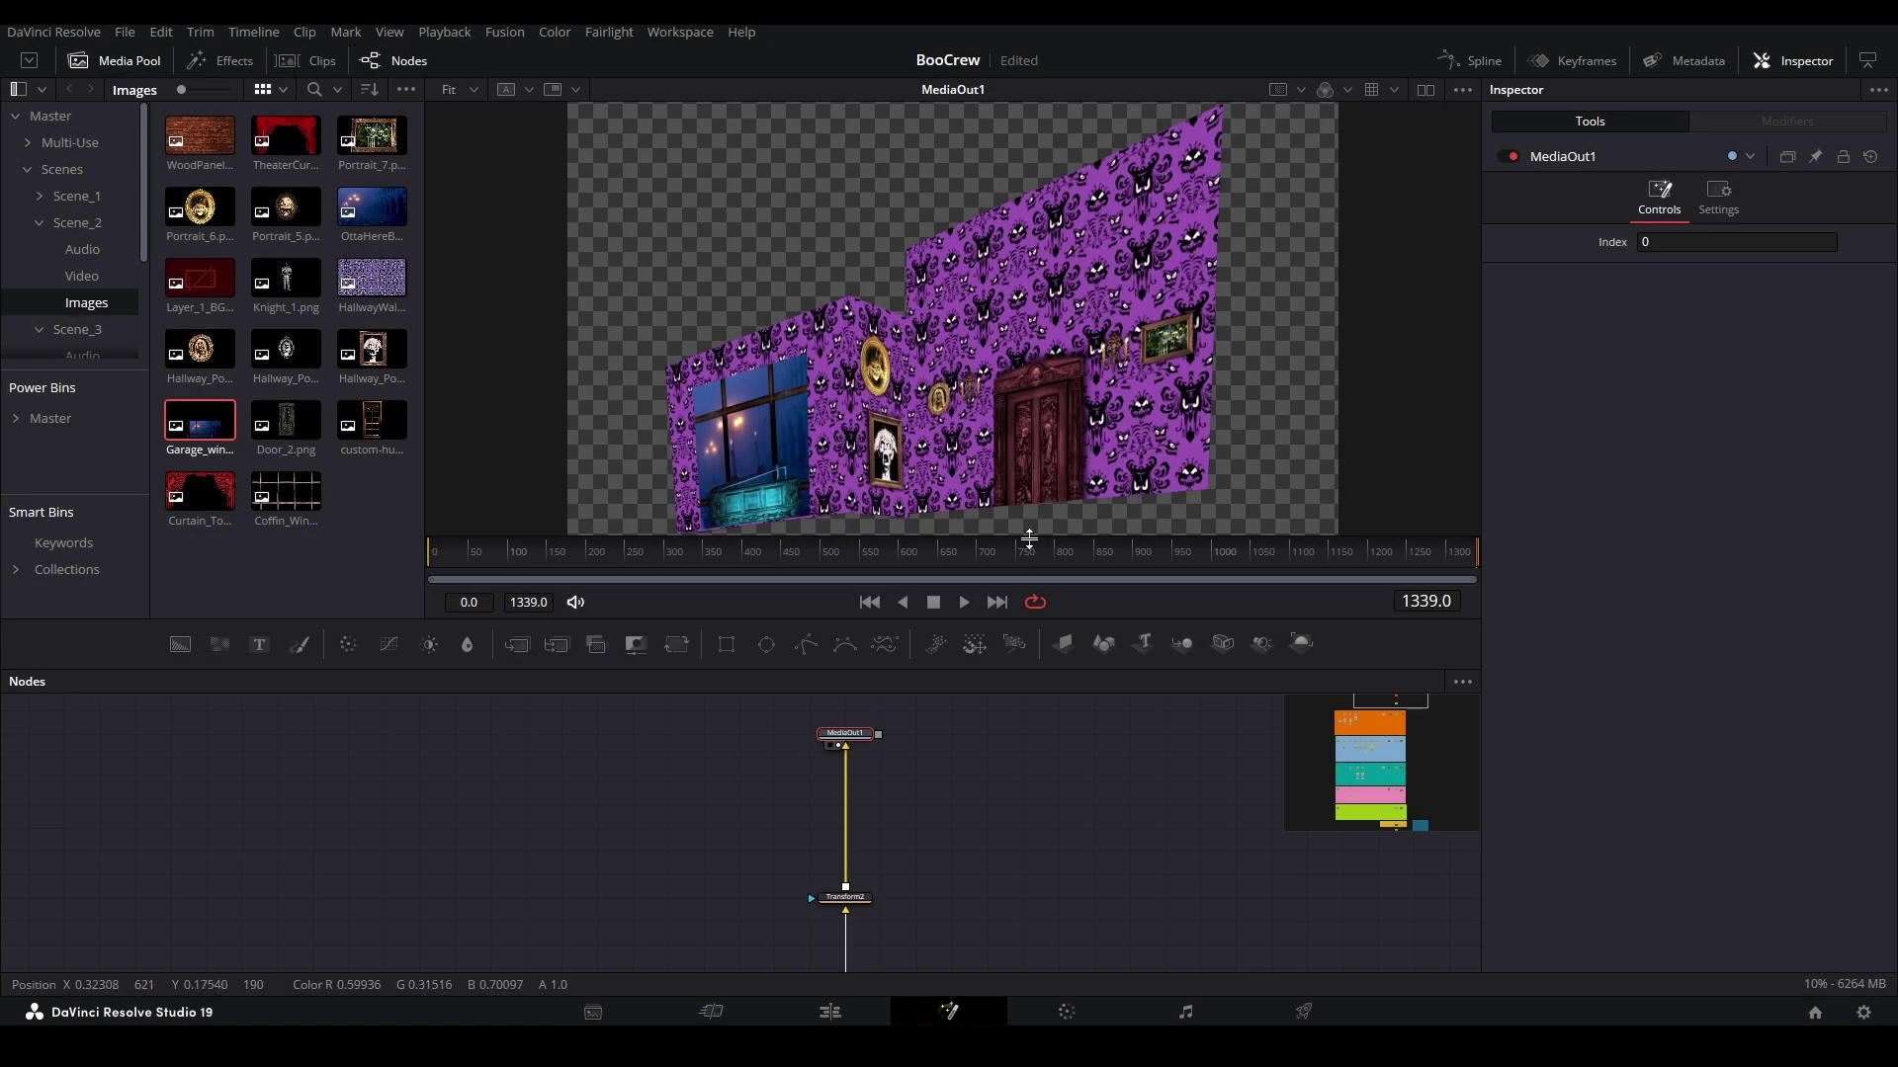
# - Move MediaIn12 beneath Merge10, undoing an accidental delete of the Transform4/Transform5 branch nodes
pyautogui.click(1356, 725)
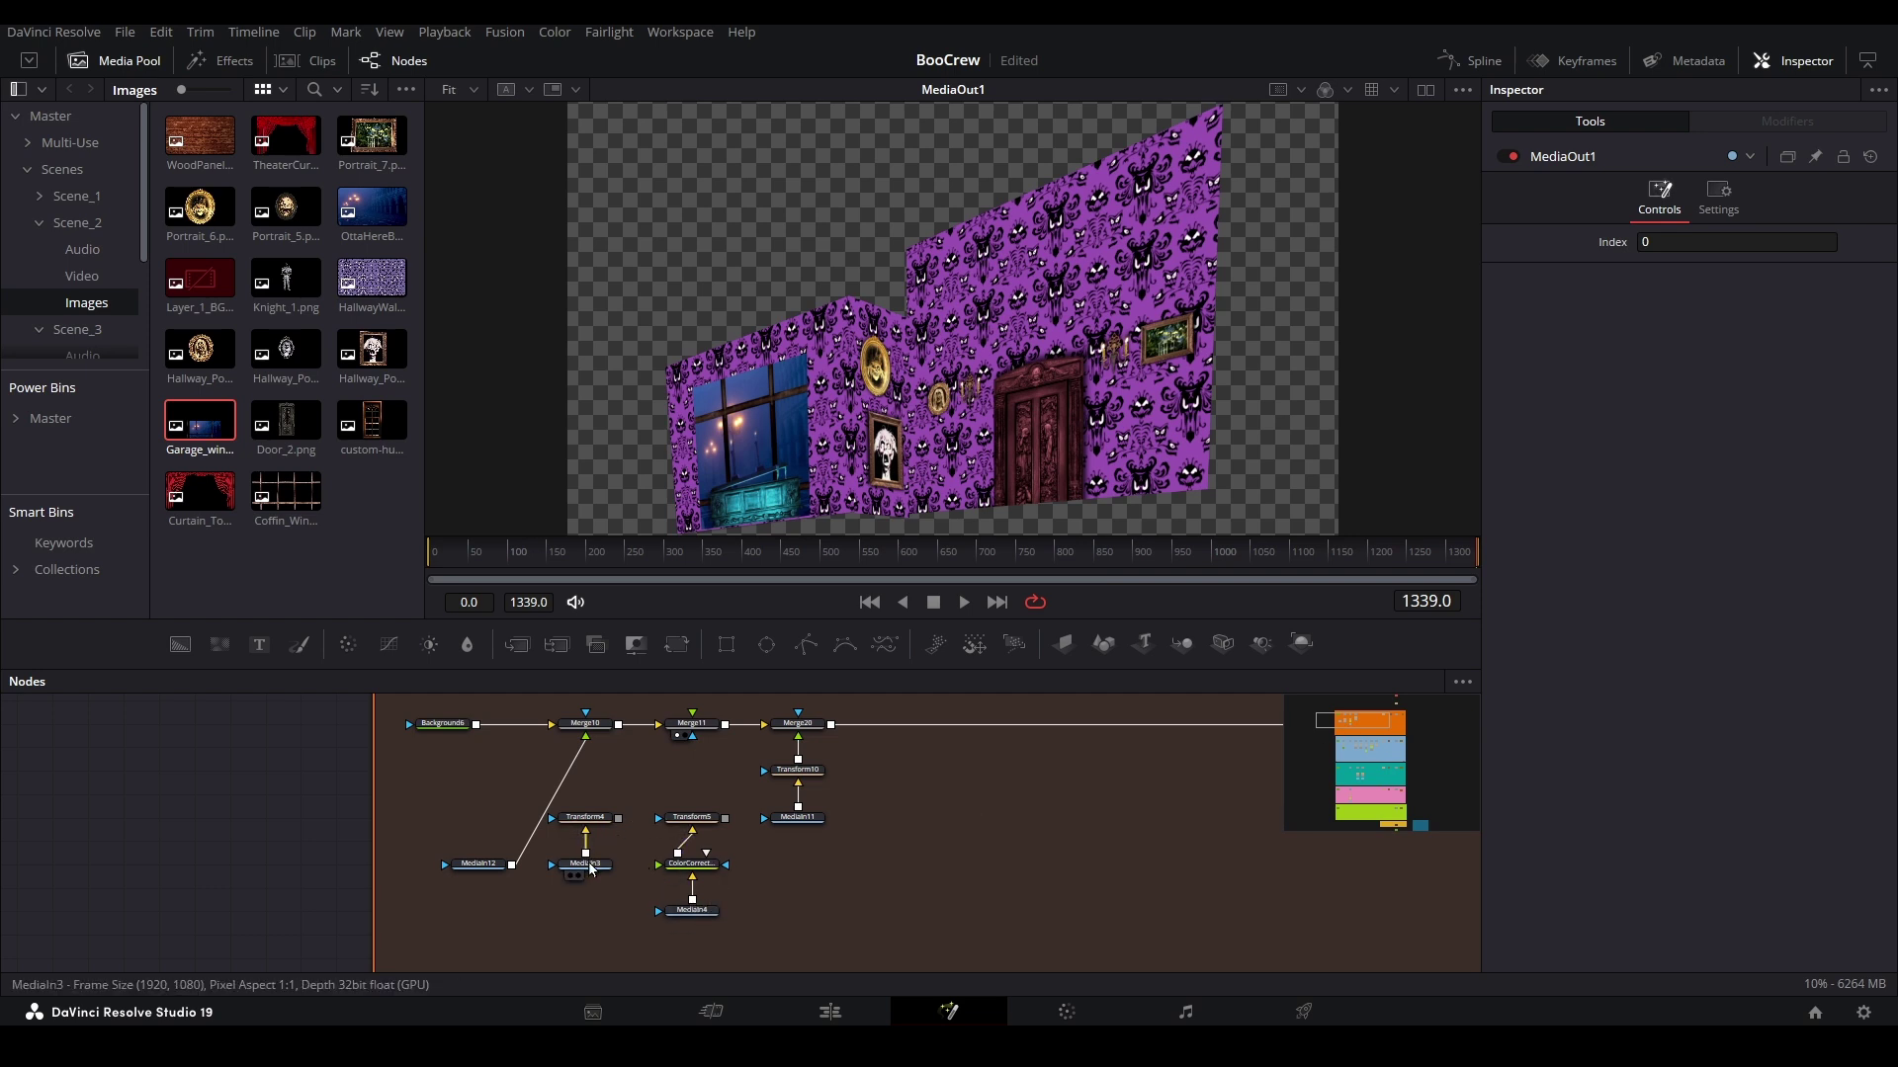
pyautogui.moveTo(493, 864); pyautogui.dragTo(600, 770)
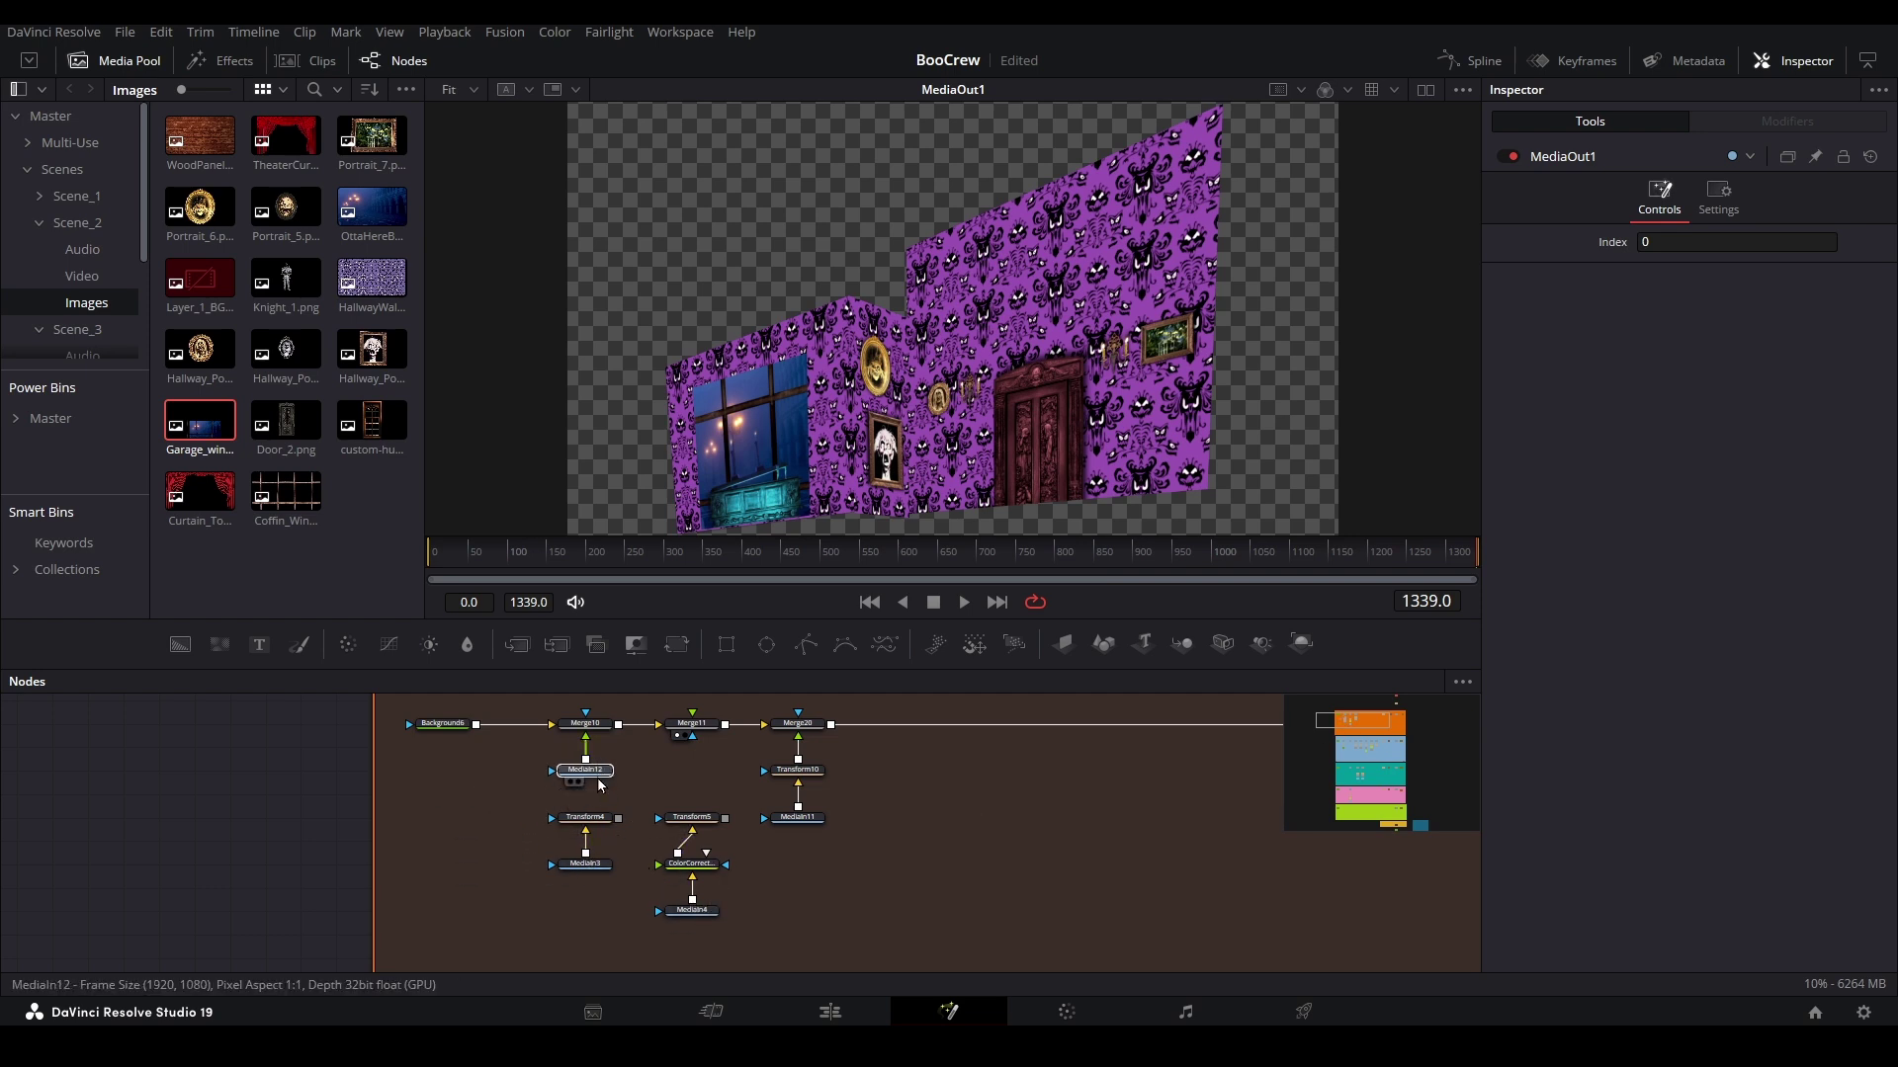
pyautogui.moveTo(732, 927); pyautogui.dragTo(556, 830)
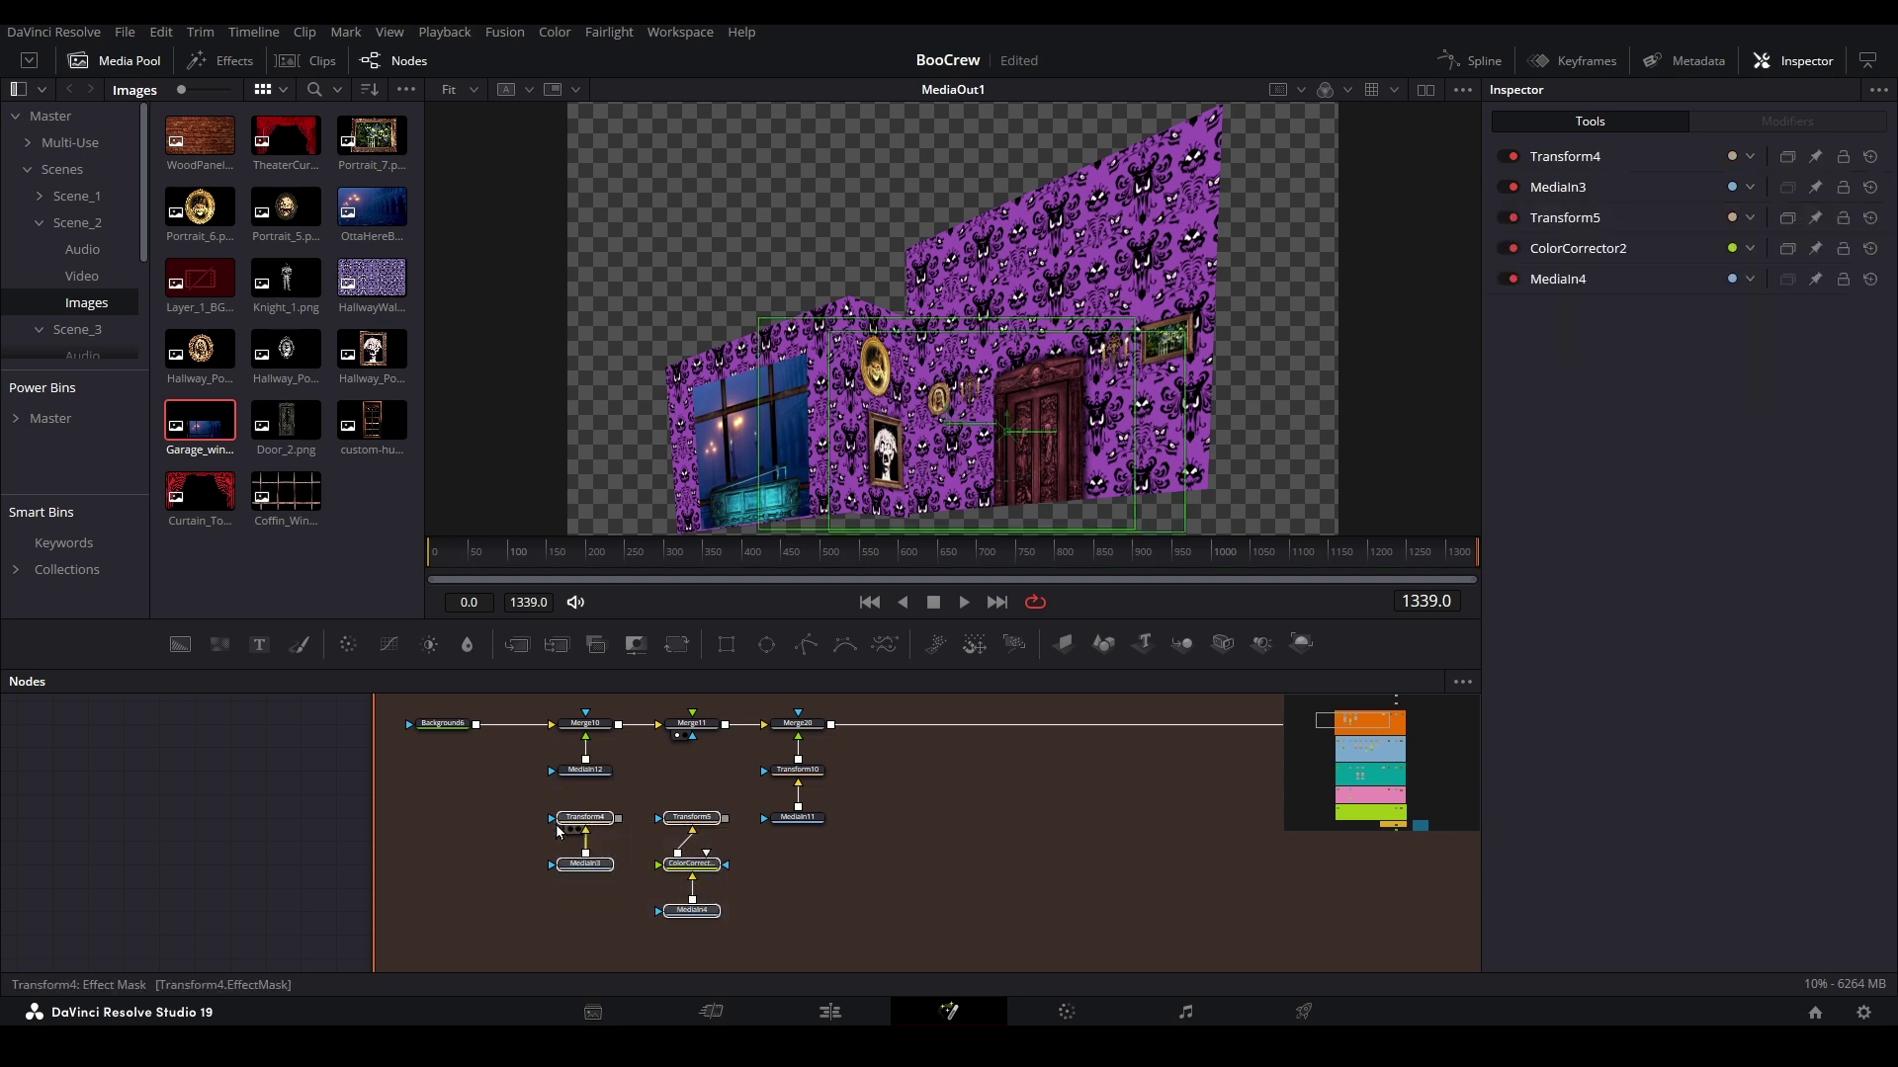
pyautogui.press('Delete')
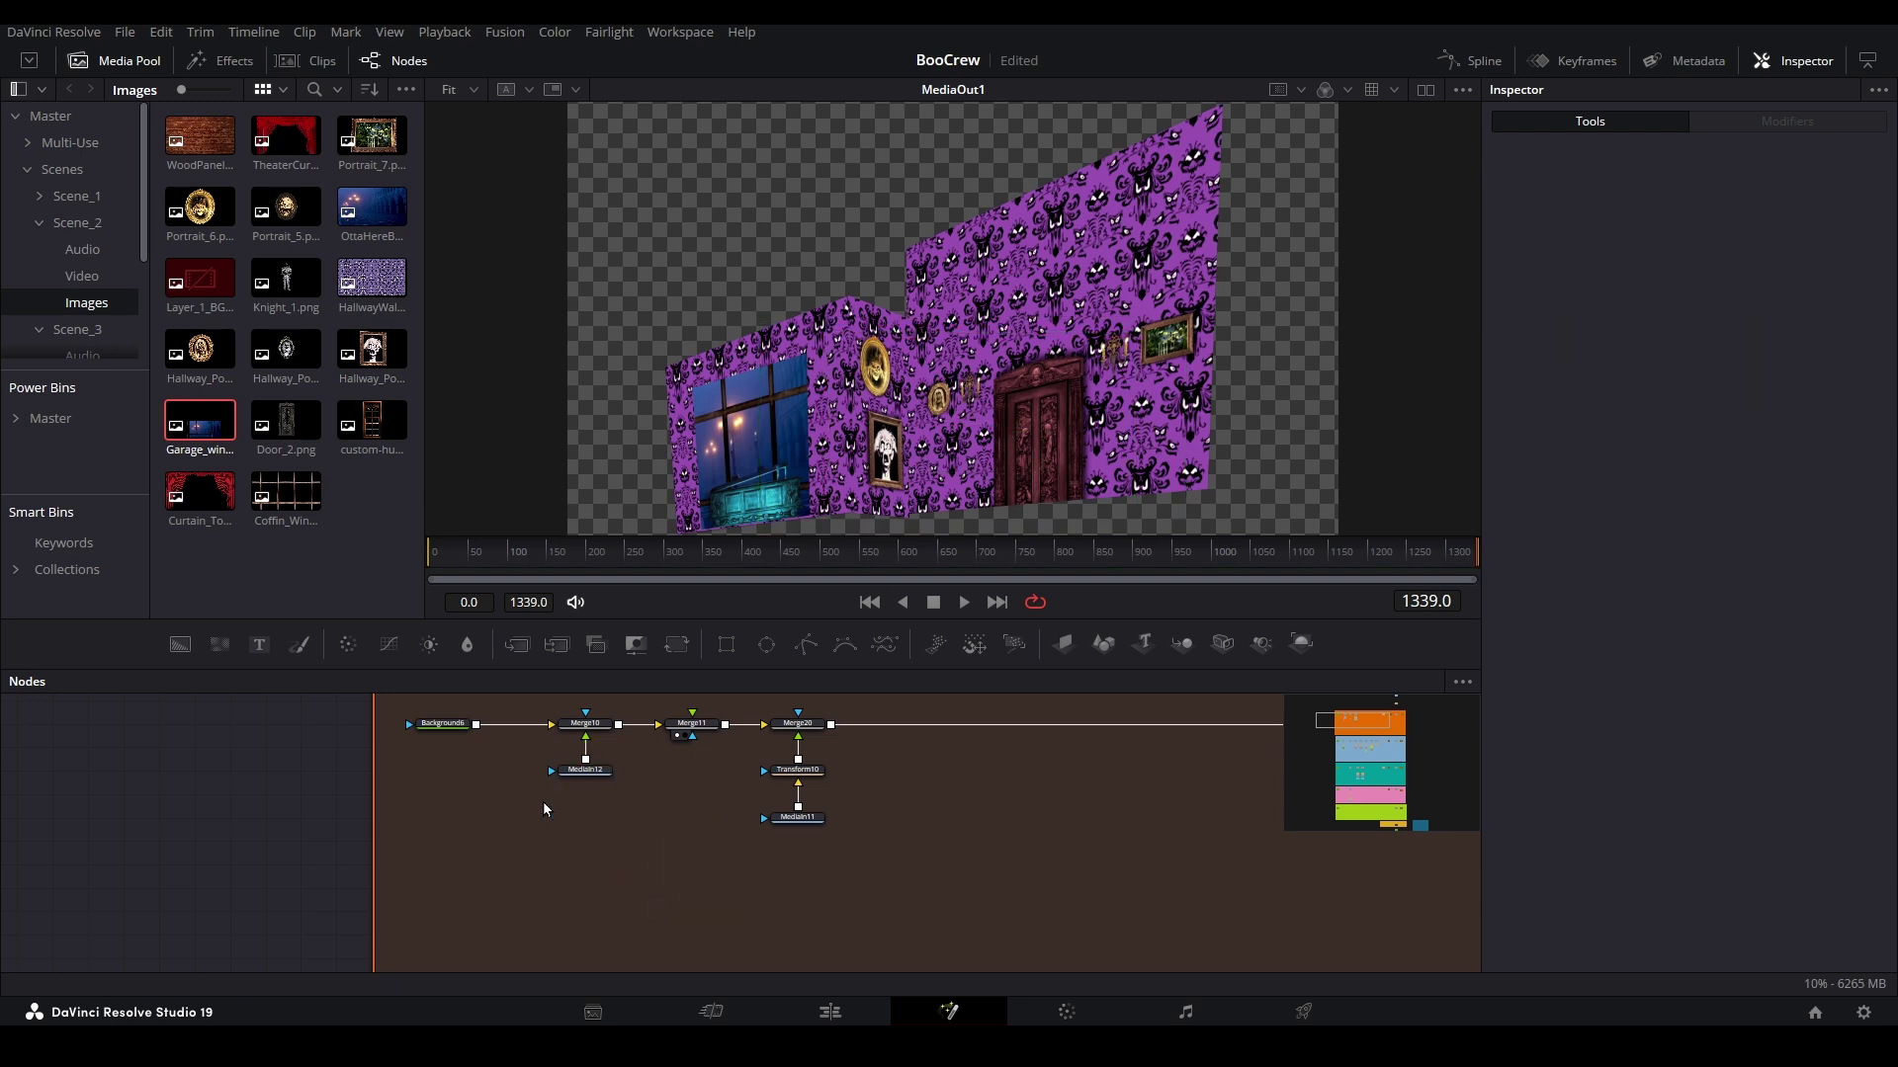
pyautogui.hotkey('ctrl', 'z')
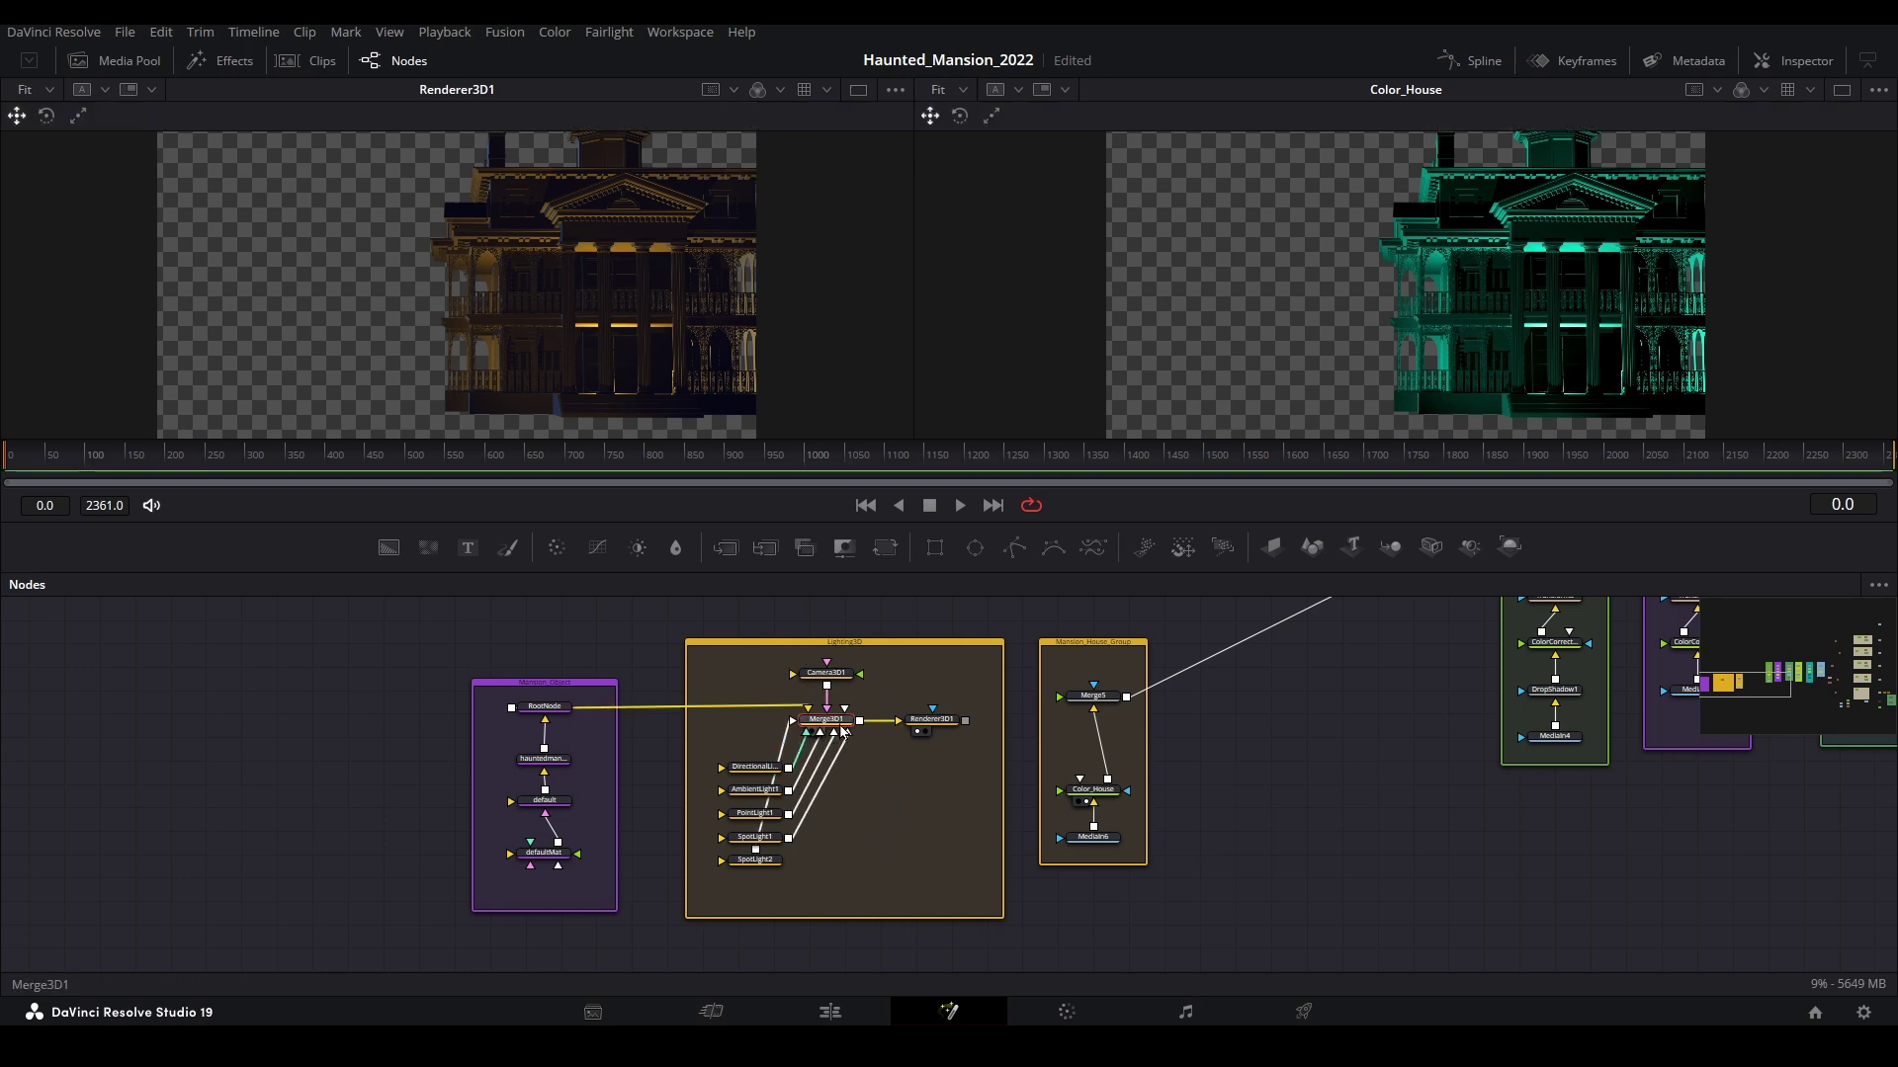
pyautogui.press('1')
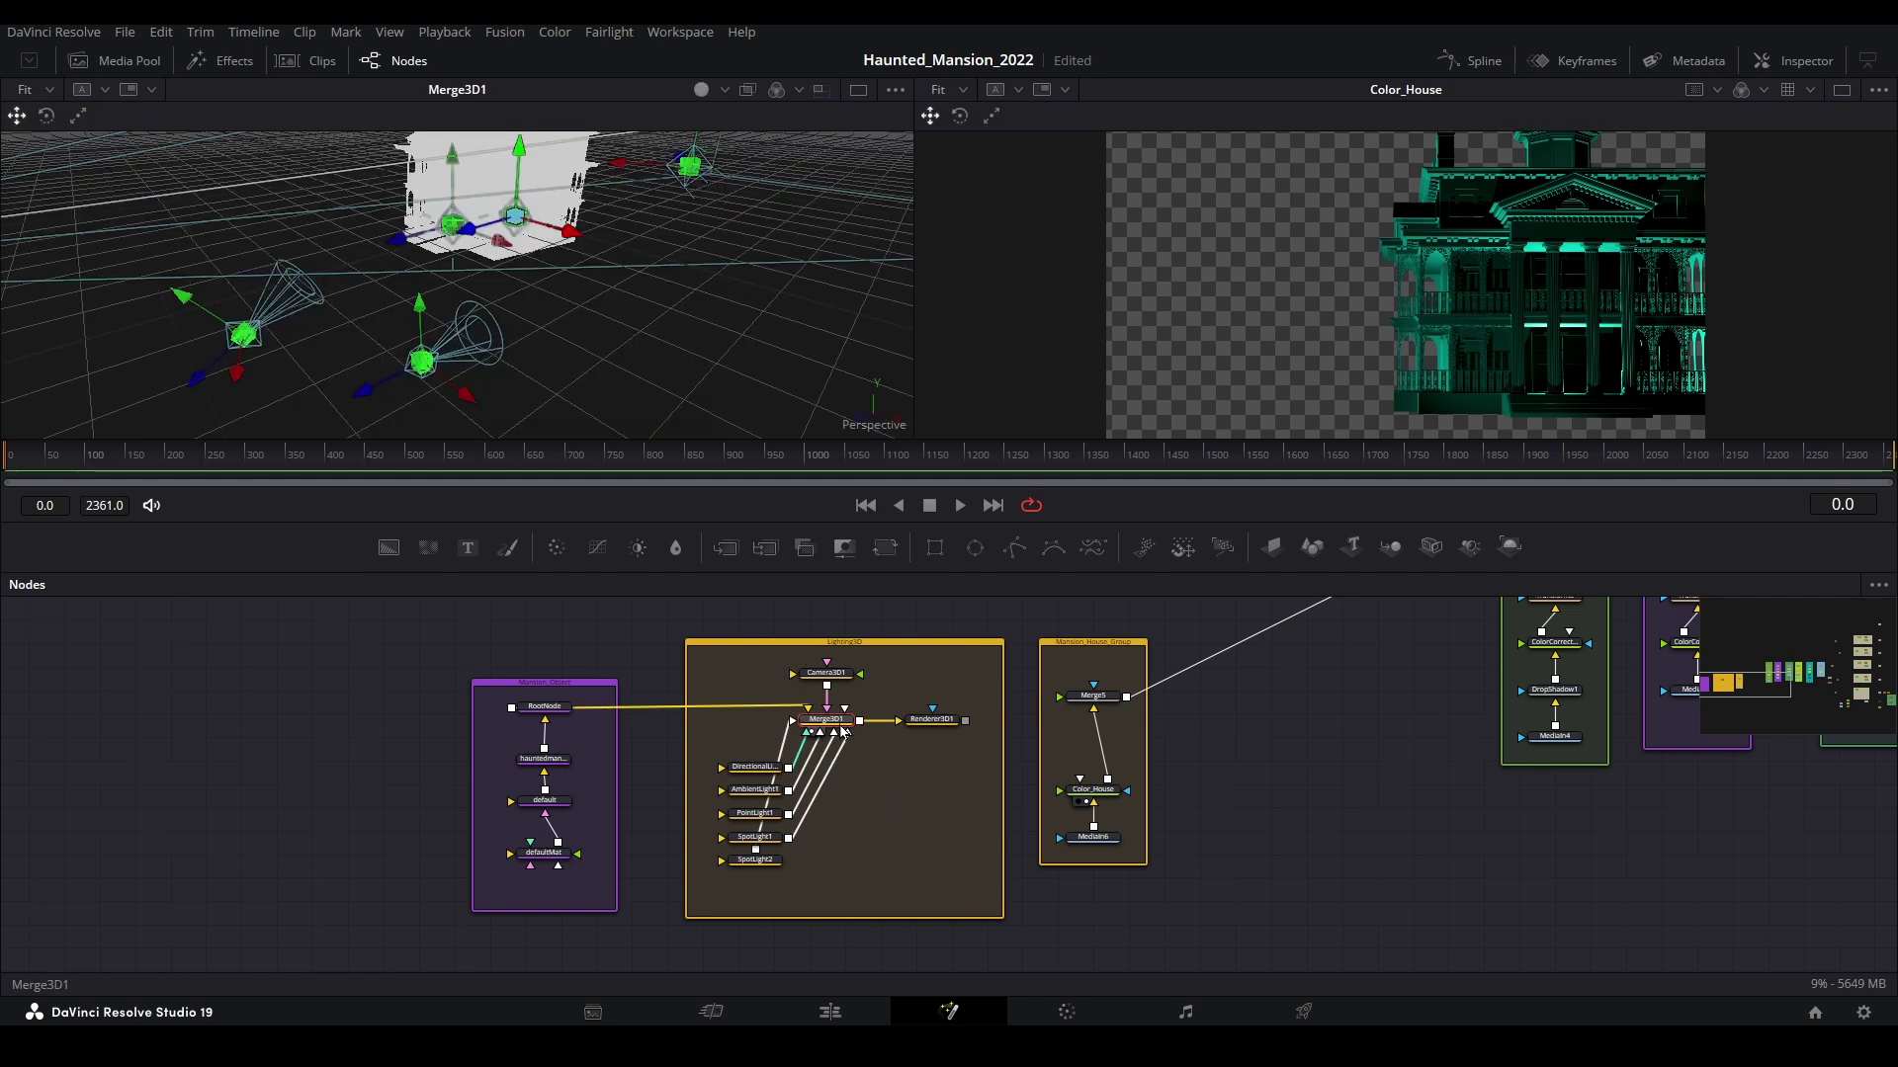
pyautogui.scroll(3, 602, 379)
pyautogui.scroll(-5, 602, 378)
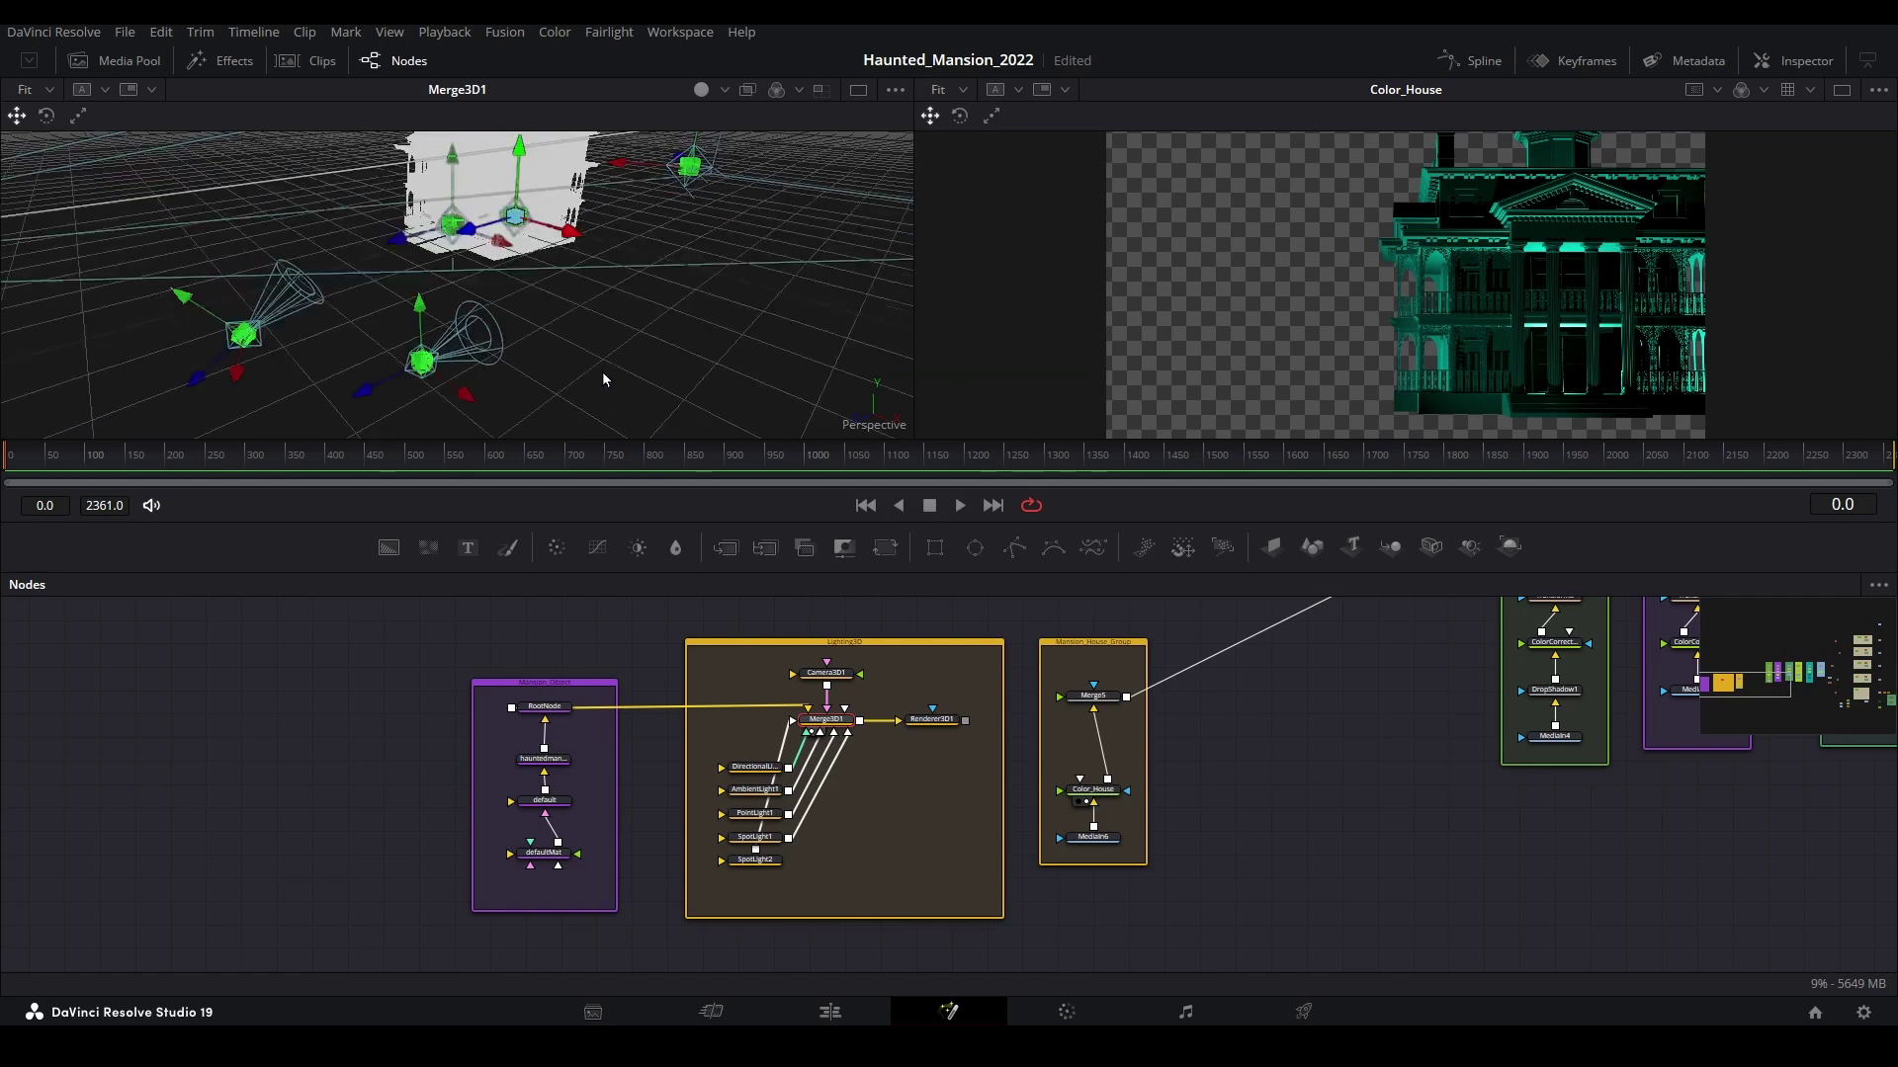
pyautogui.click(602, 378)
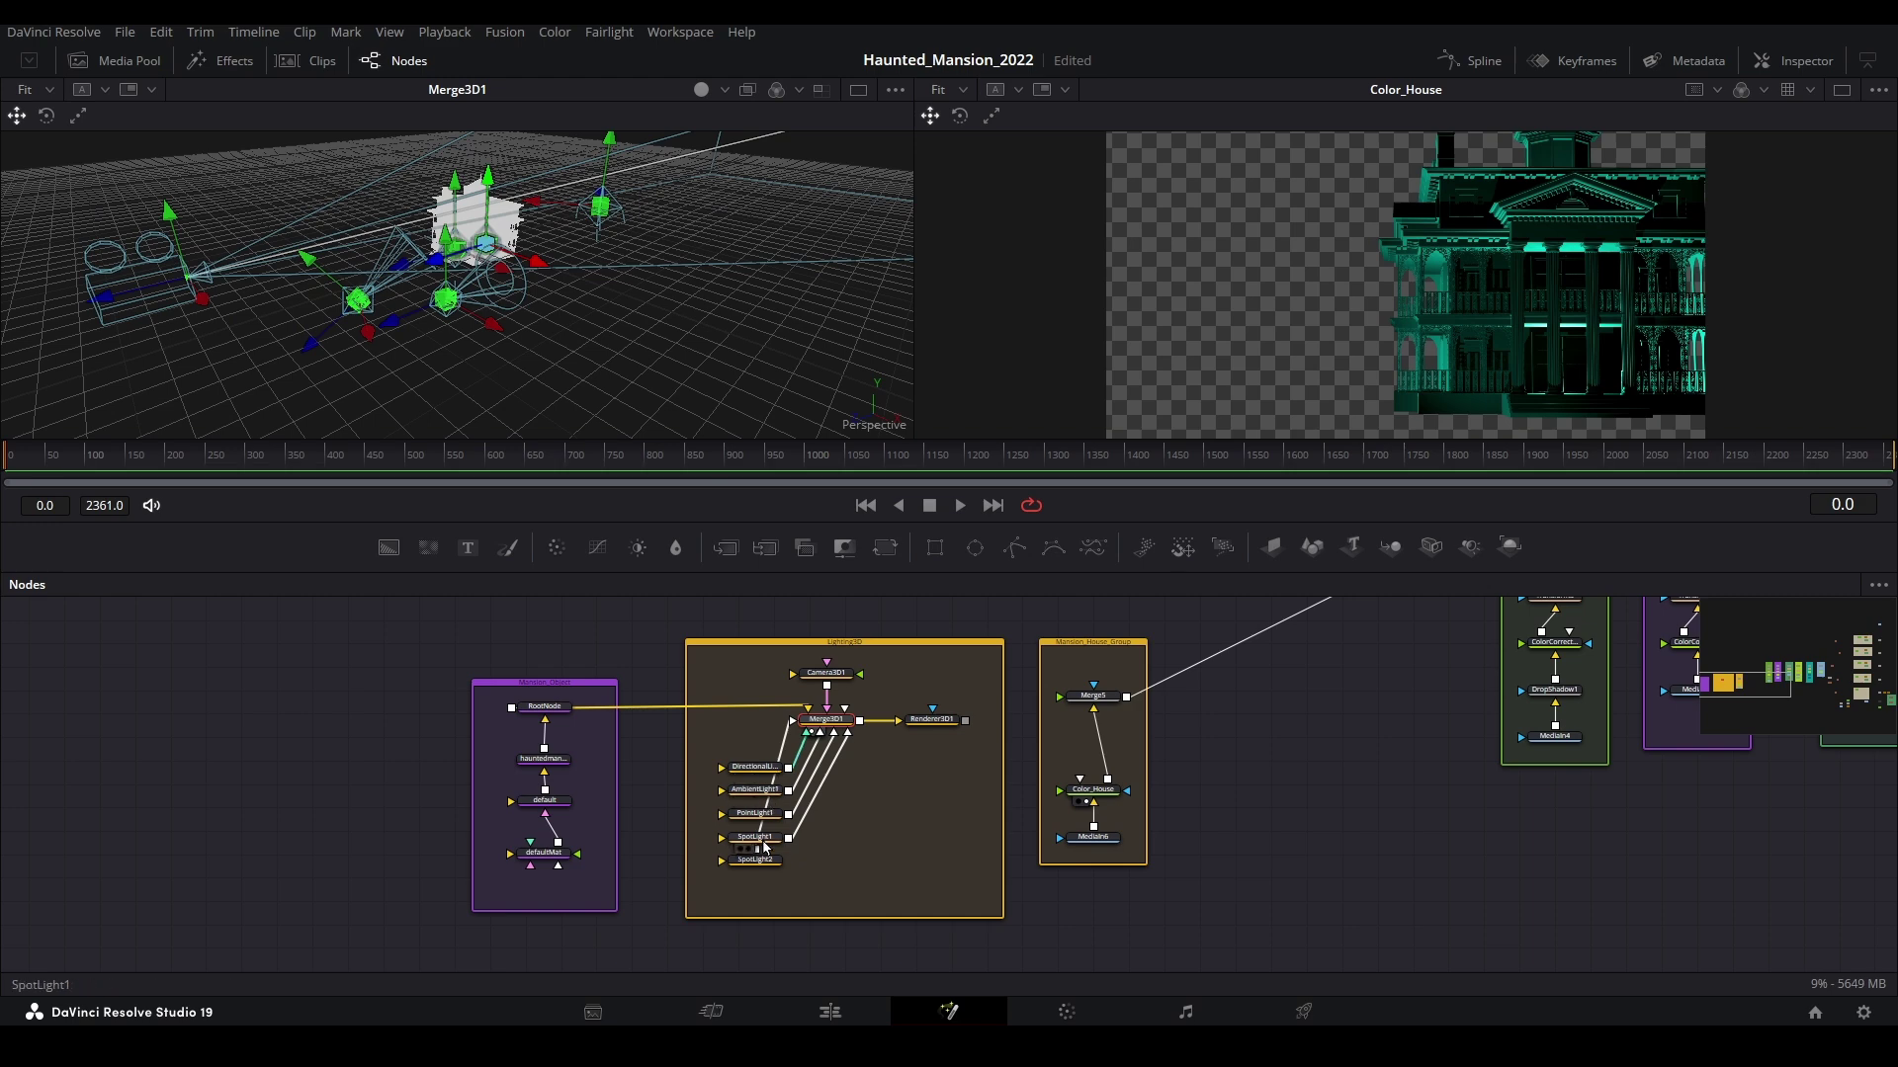
pyautogui.click(942, 731)
pyautogui.press('1')
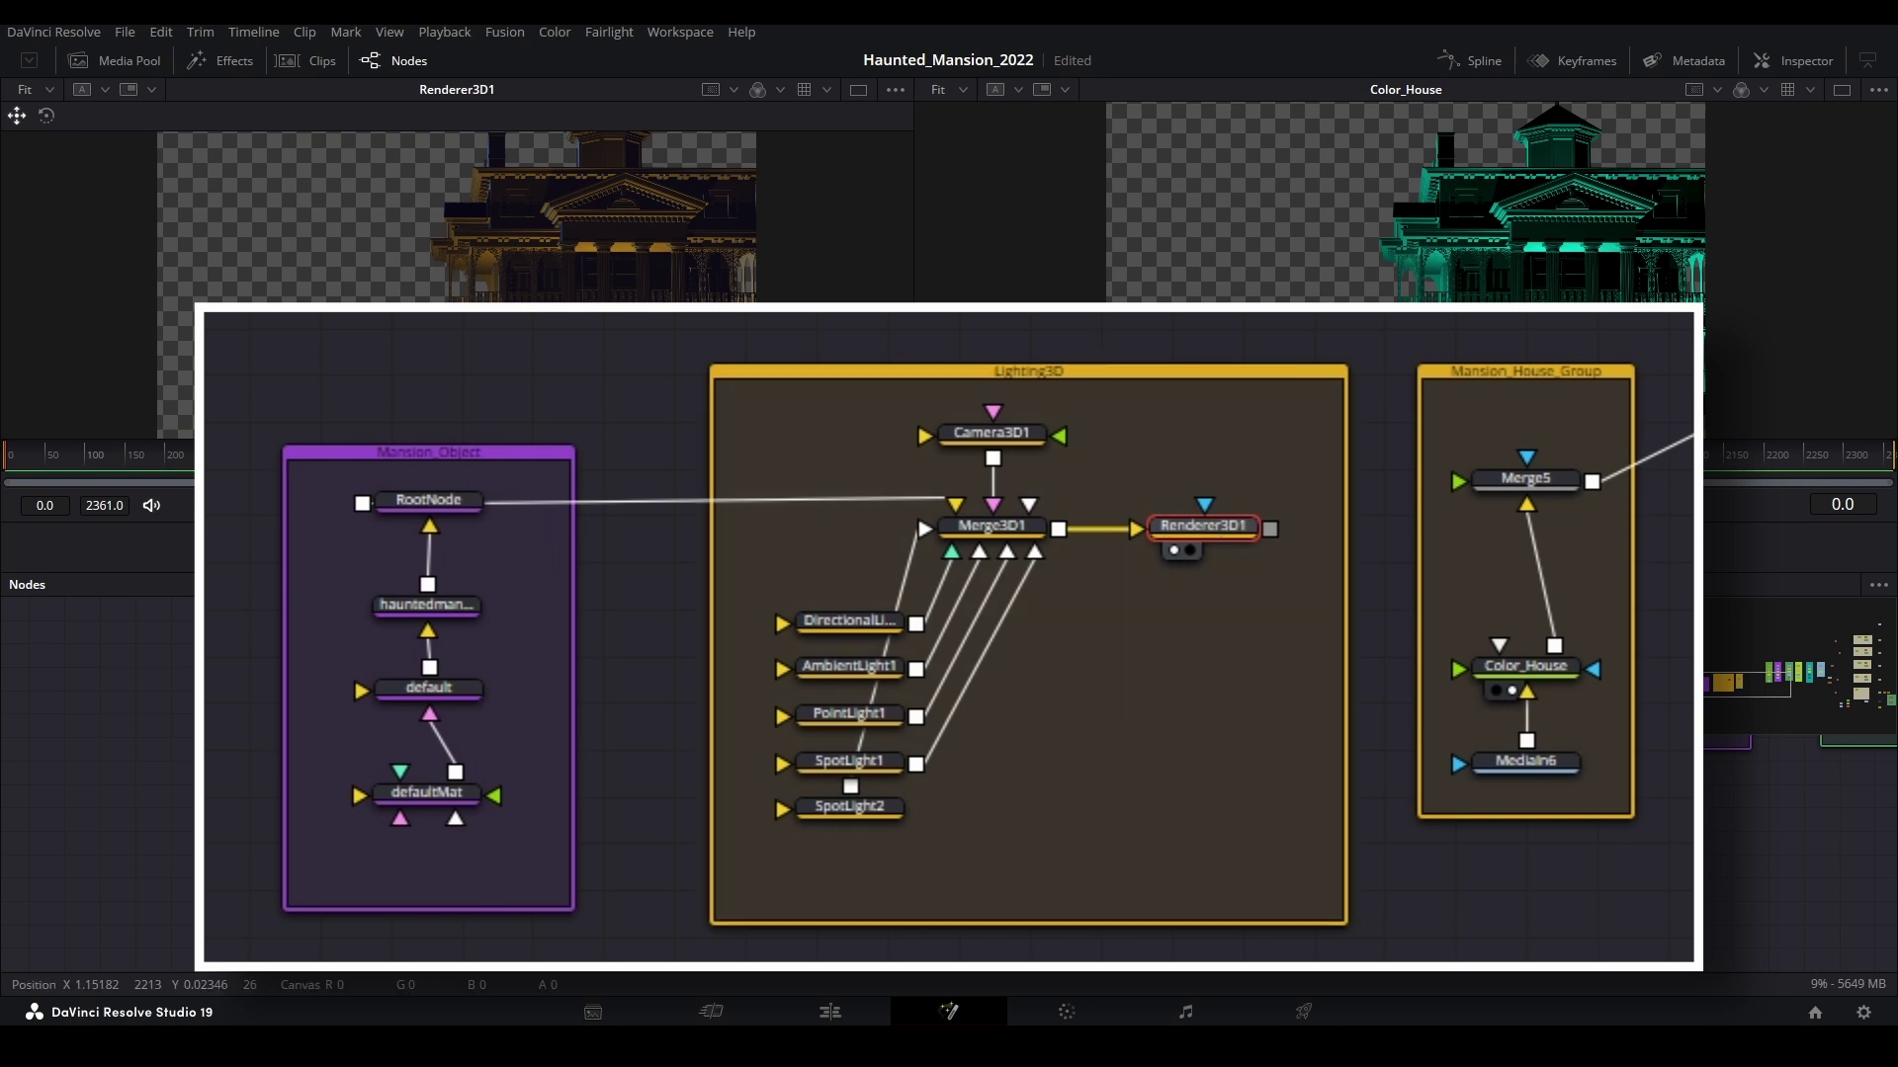
pyautogui.click(1083, 839)
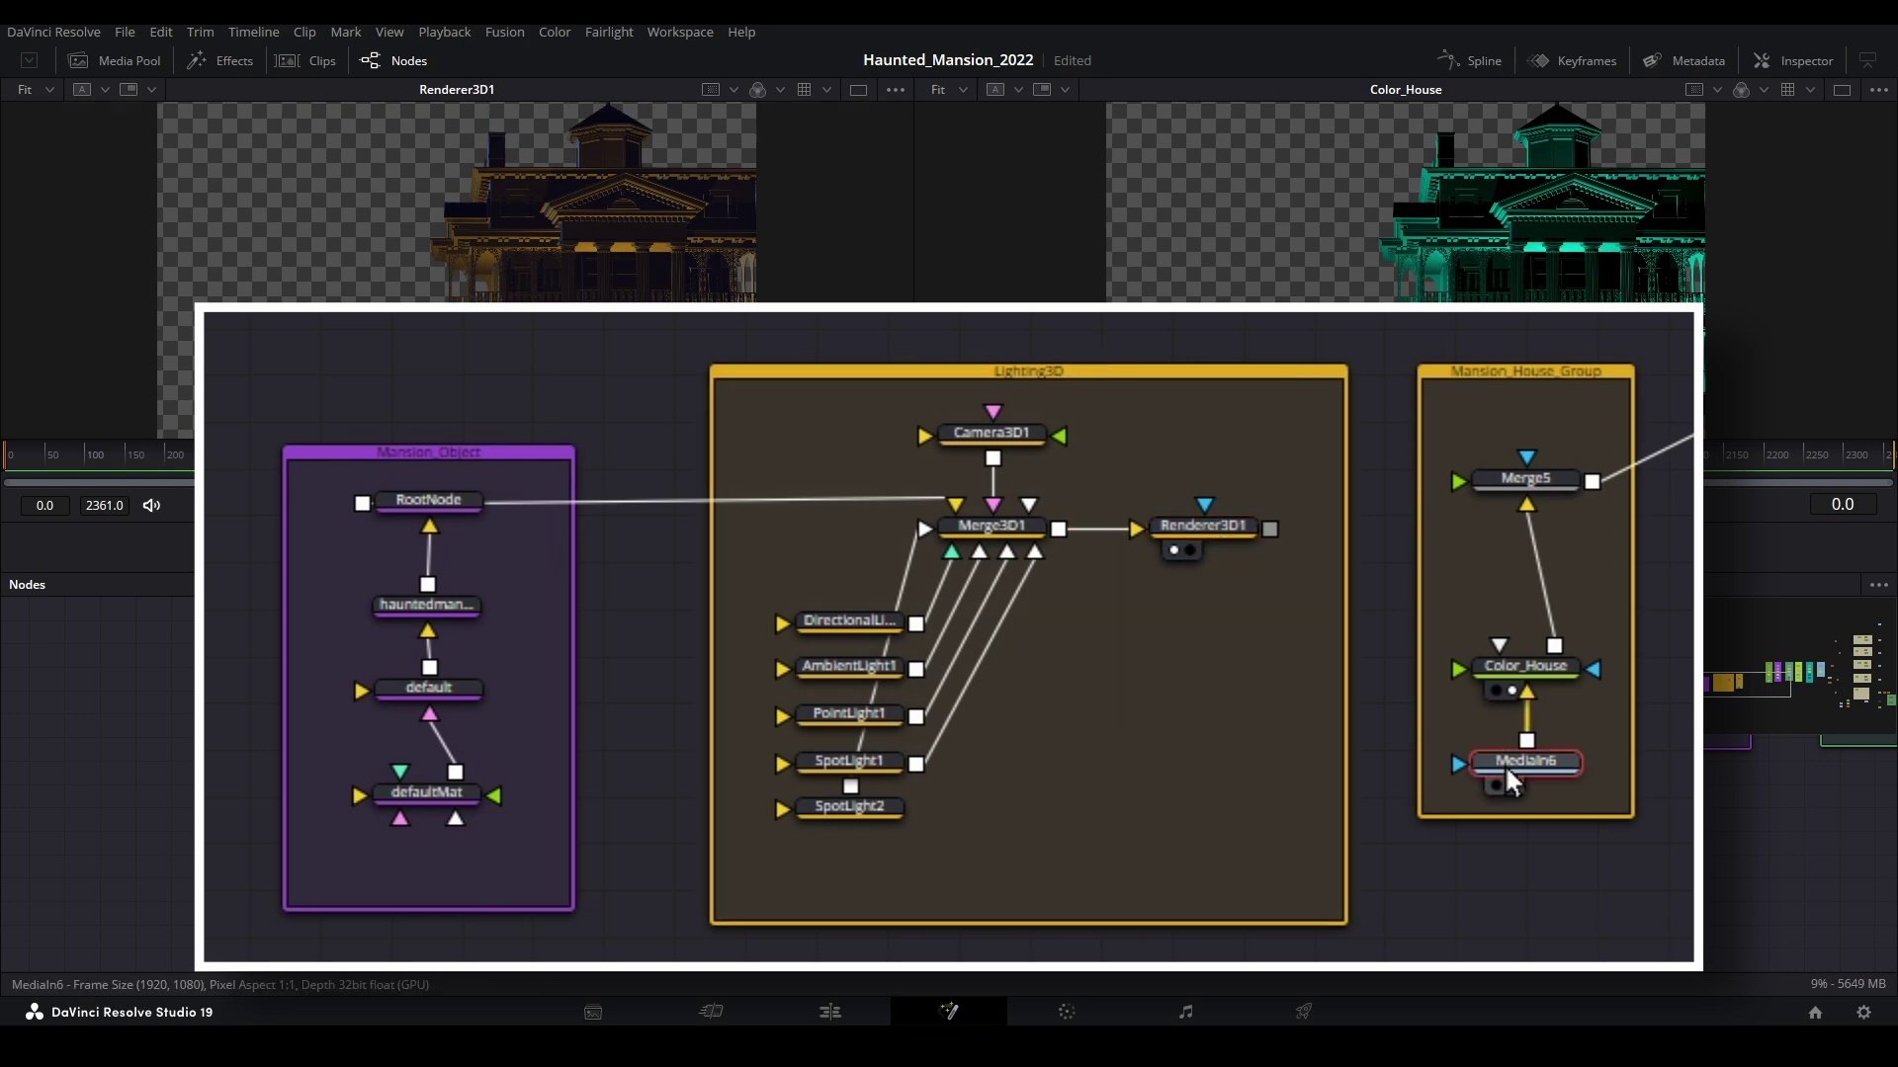
pyautogui.press('2')
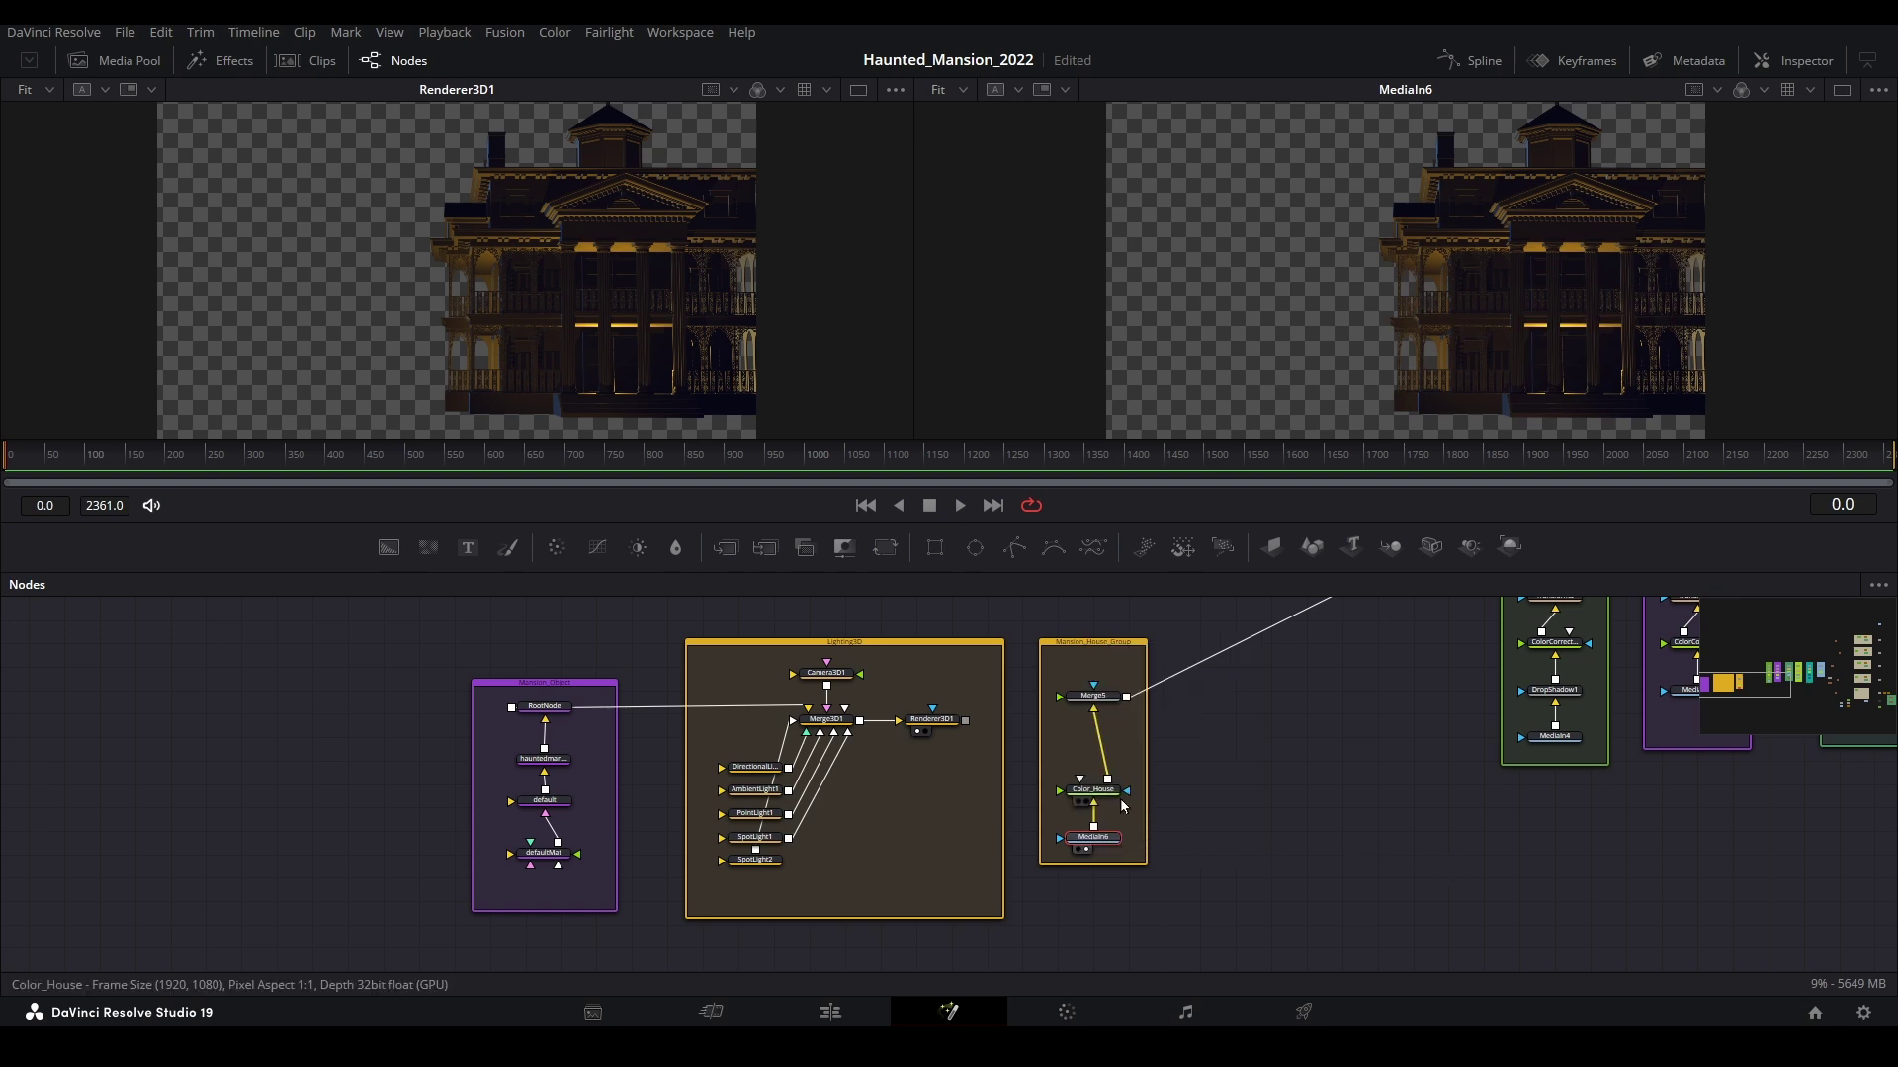
pyautogui.click(1115, 793)
pyautogui.press('2')
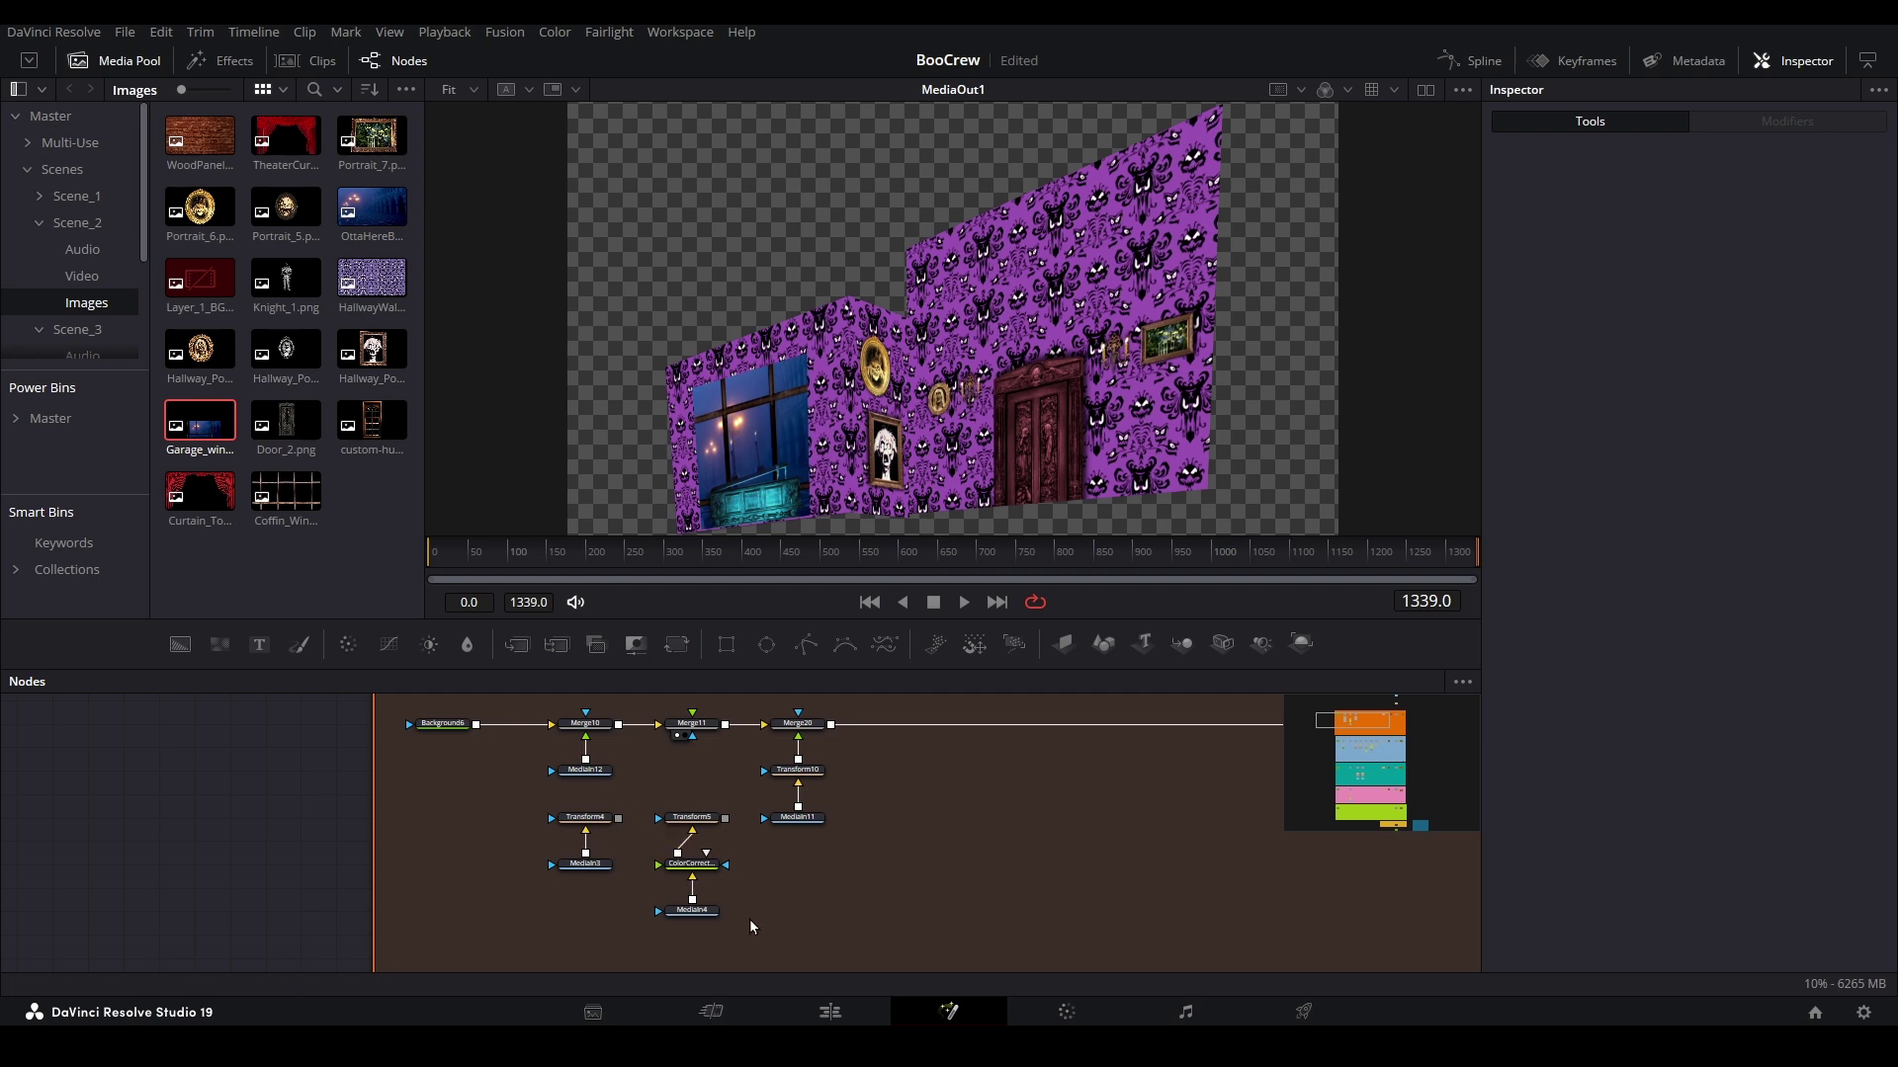
# - Delete the Merge18/Merge19 branch with the Candle_Wall.mov MediaIn10 so Merge17 feeds StitchRight
pyautogui.moveTo(477, 559); pyautogui.dragTo(803, 539)
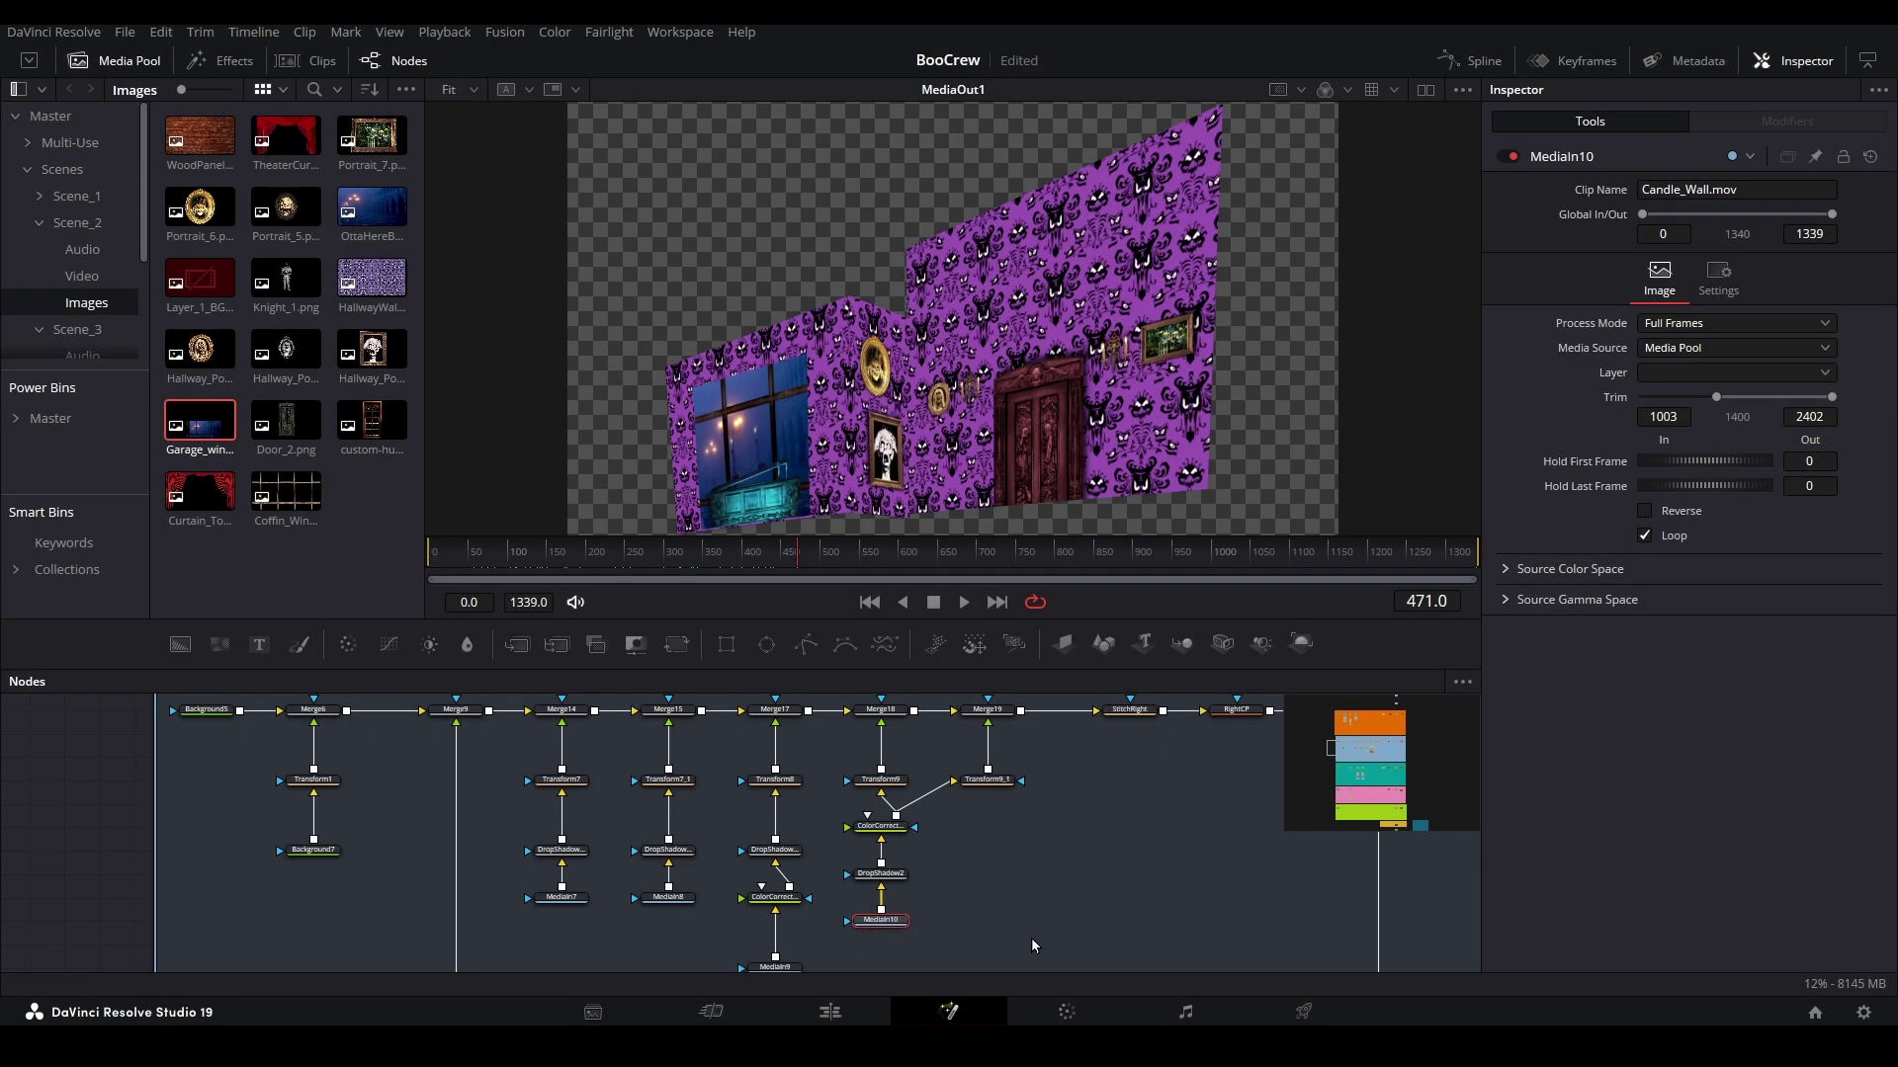
pyautogui.moveTo(1026, 945); pyautogui.dragTo(879, 707)
pyautogui.press('Delete')
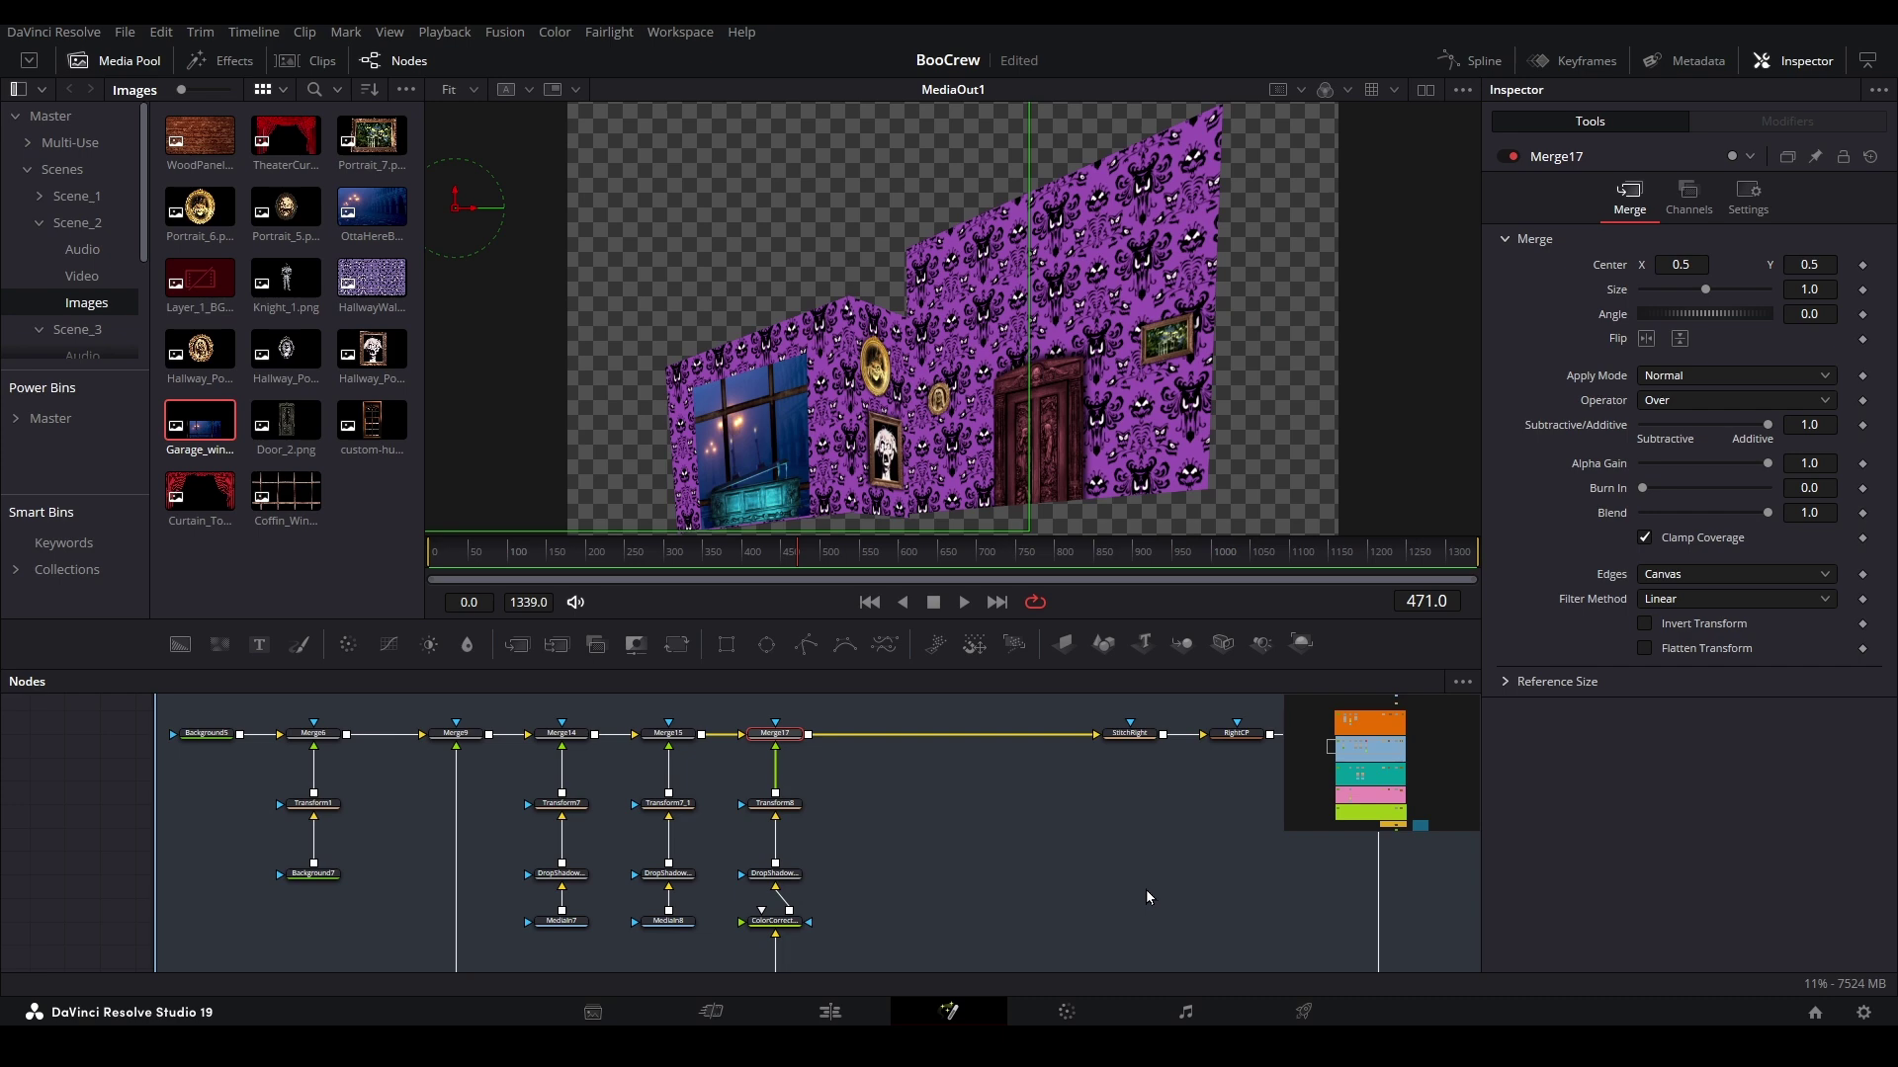
# - Open clip 04's composition and shift its node columns right to make room
pyautogui.click(322, 61)
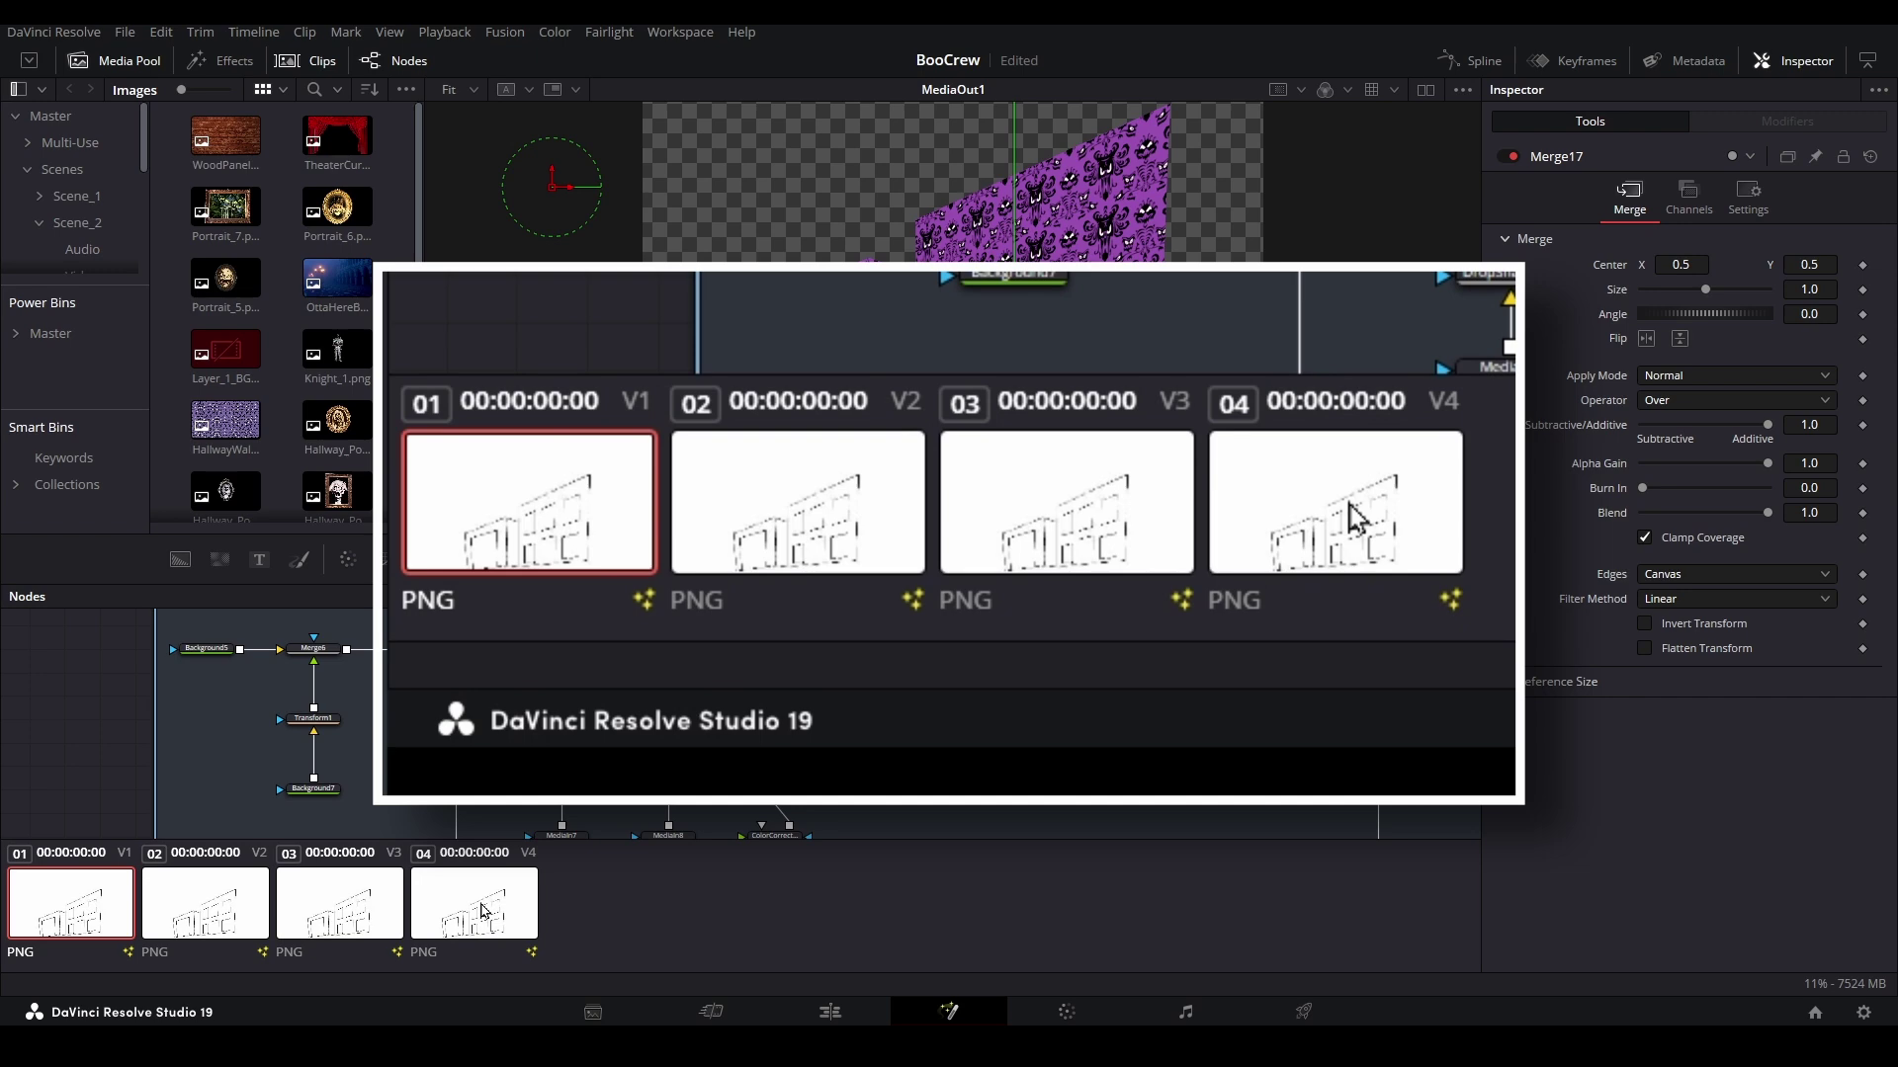
pyautogui.click(482, 906)
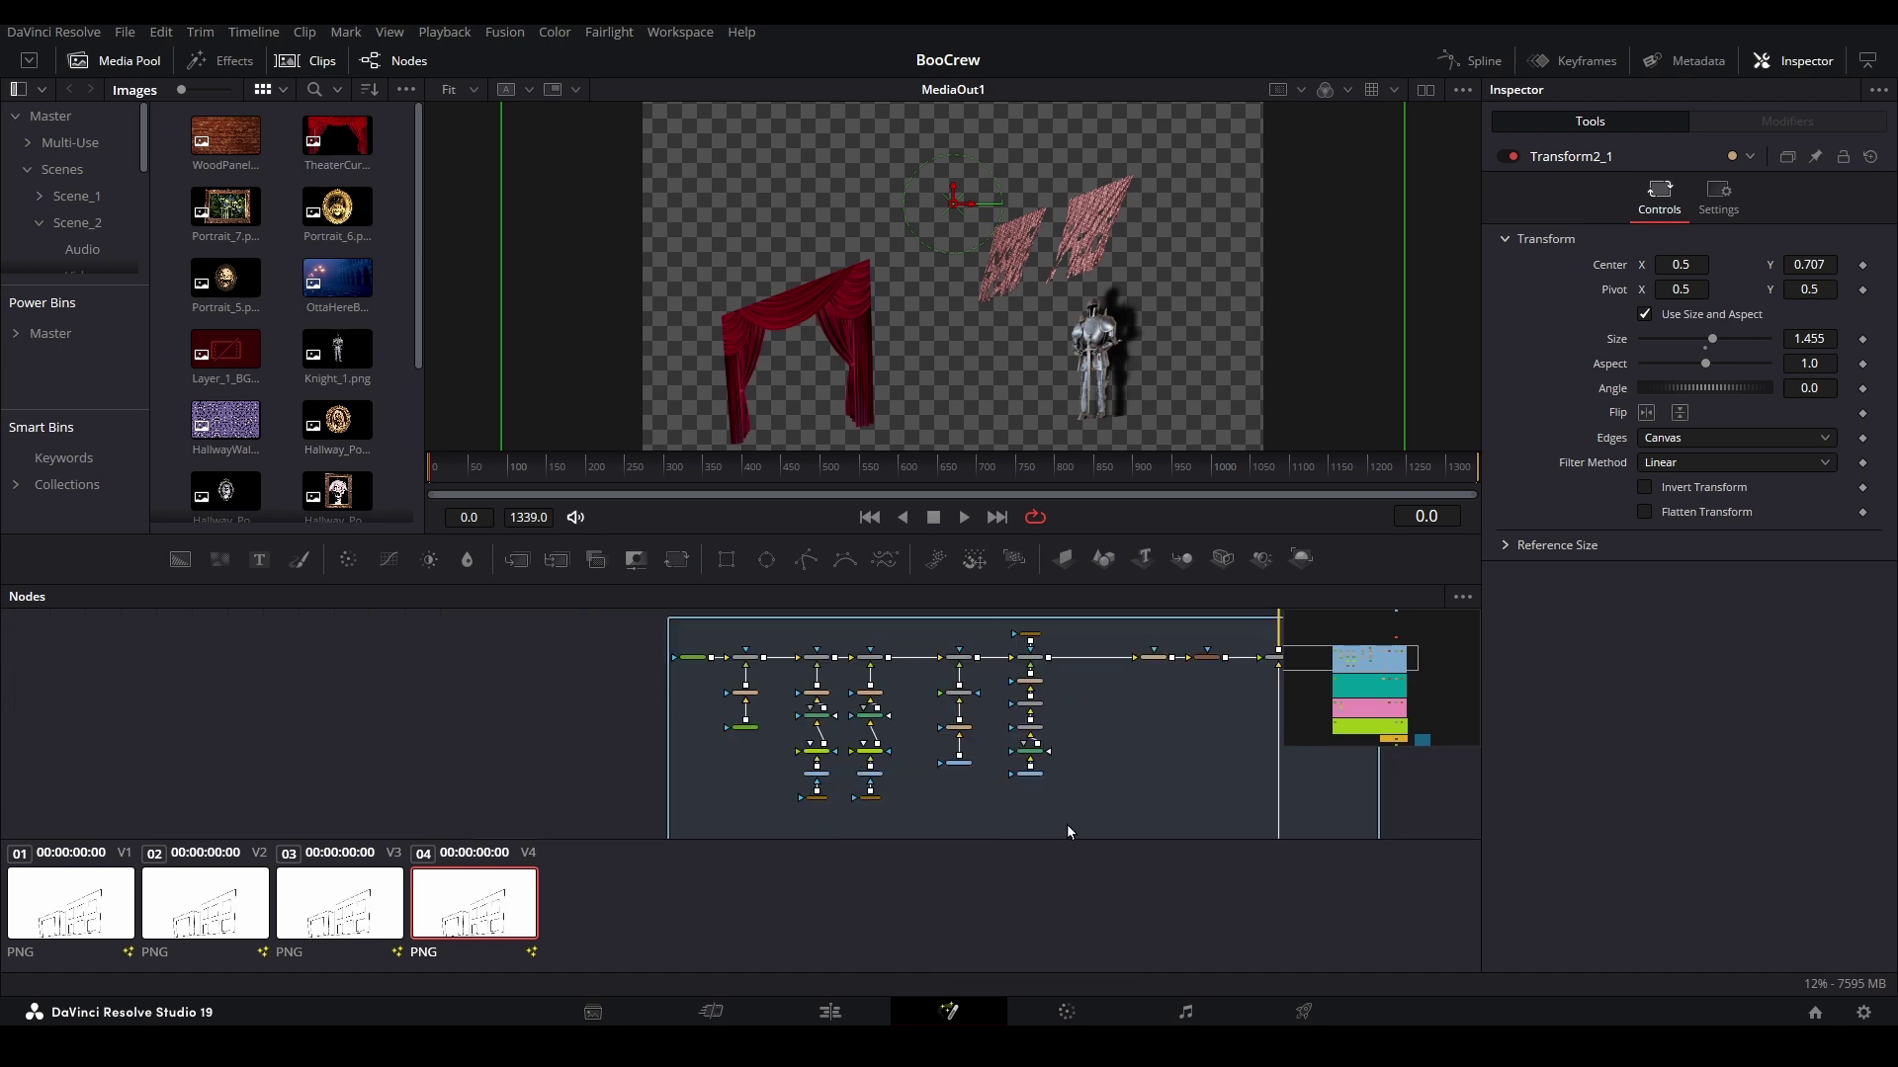
pyautogui.moveTo(1076, 820); pyautogui.dragTo(795, 626)
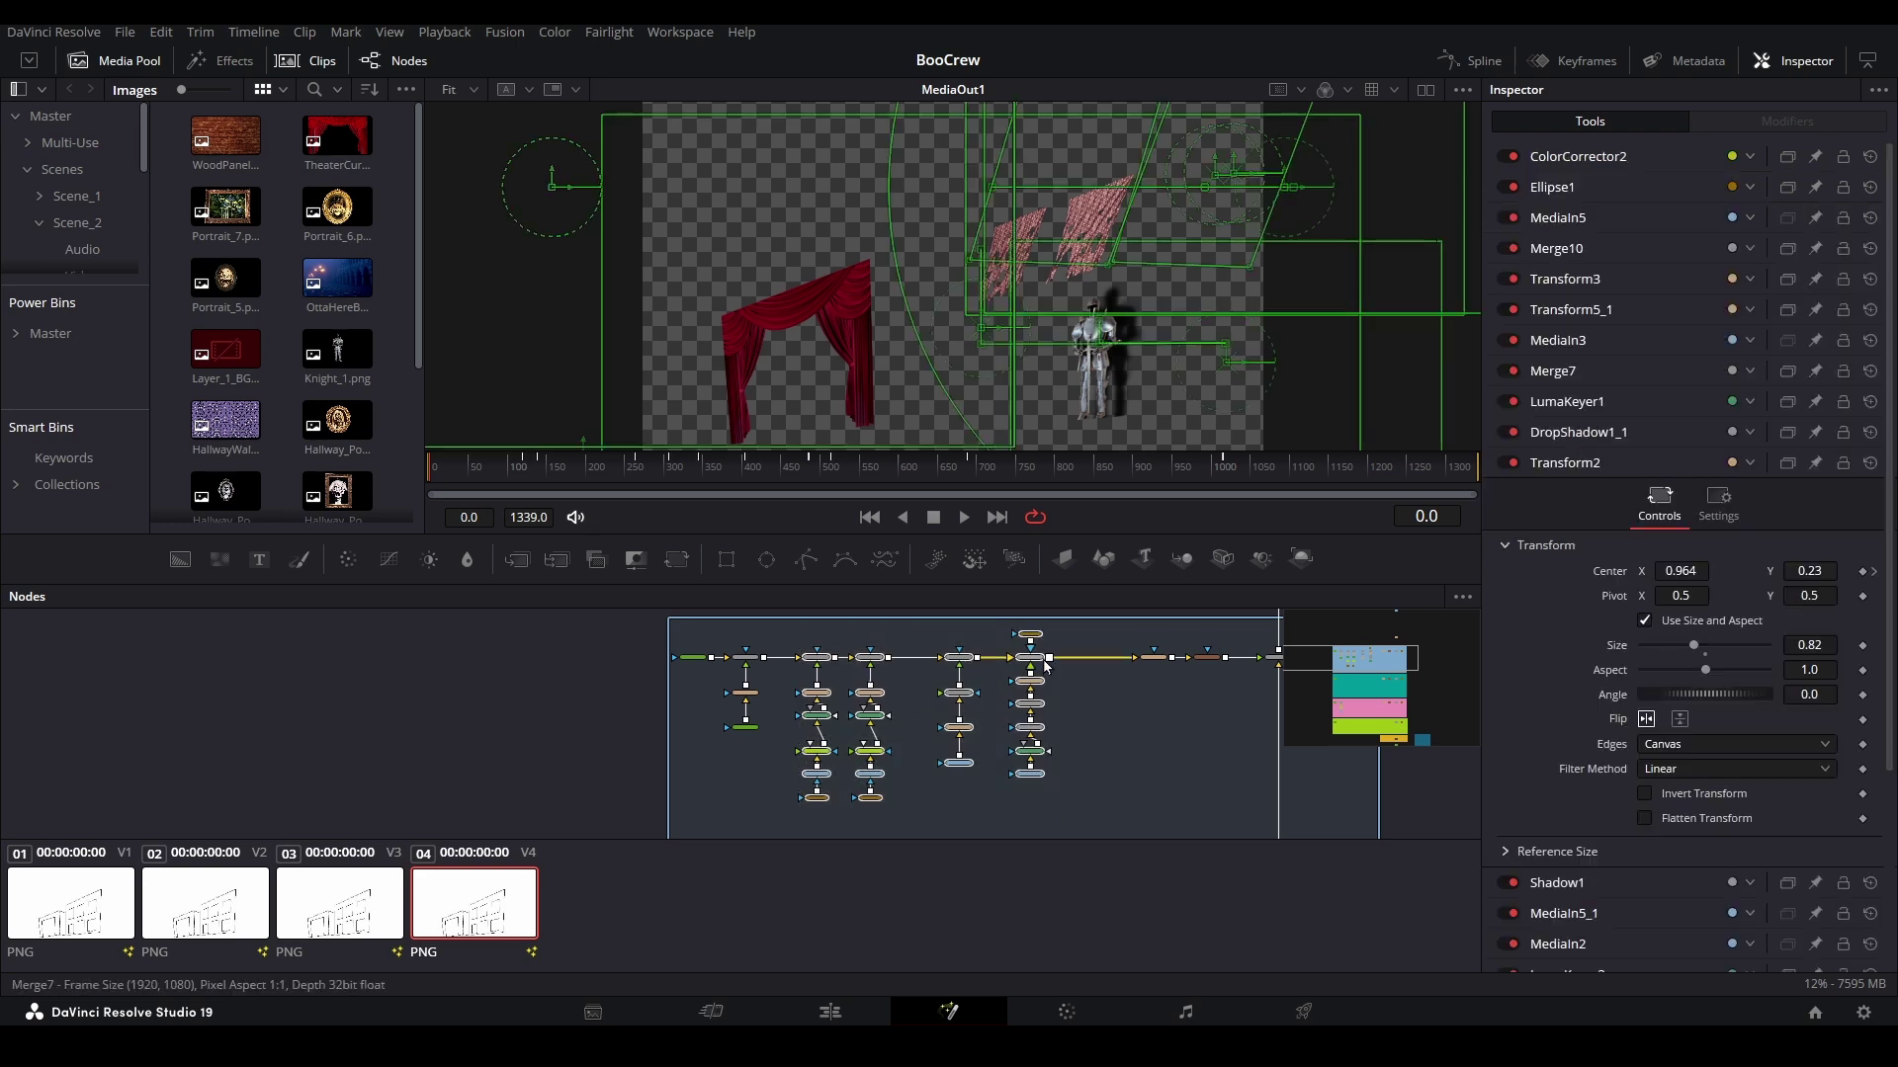
pyautogui.moveTo(1043, 664); pyautogui.dragTo(1103, 668)
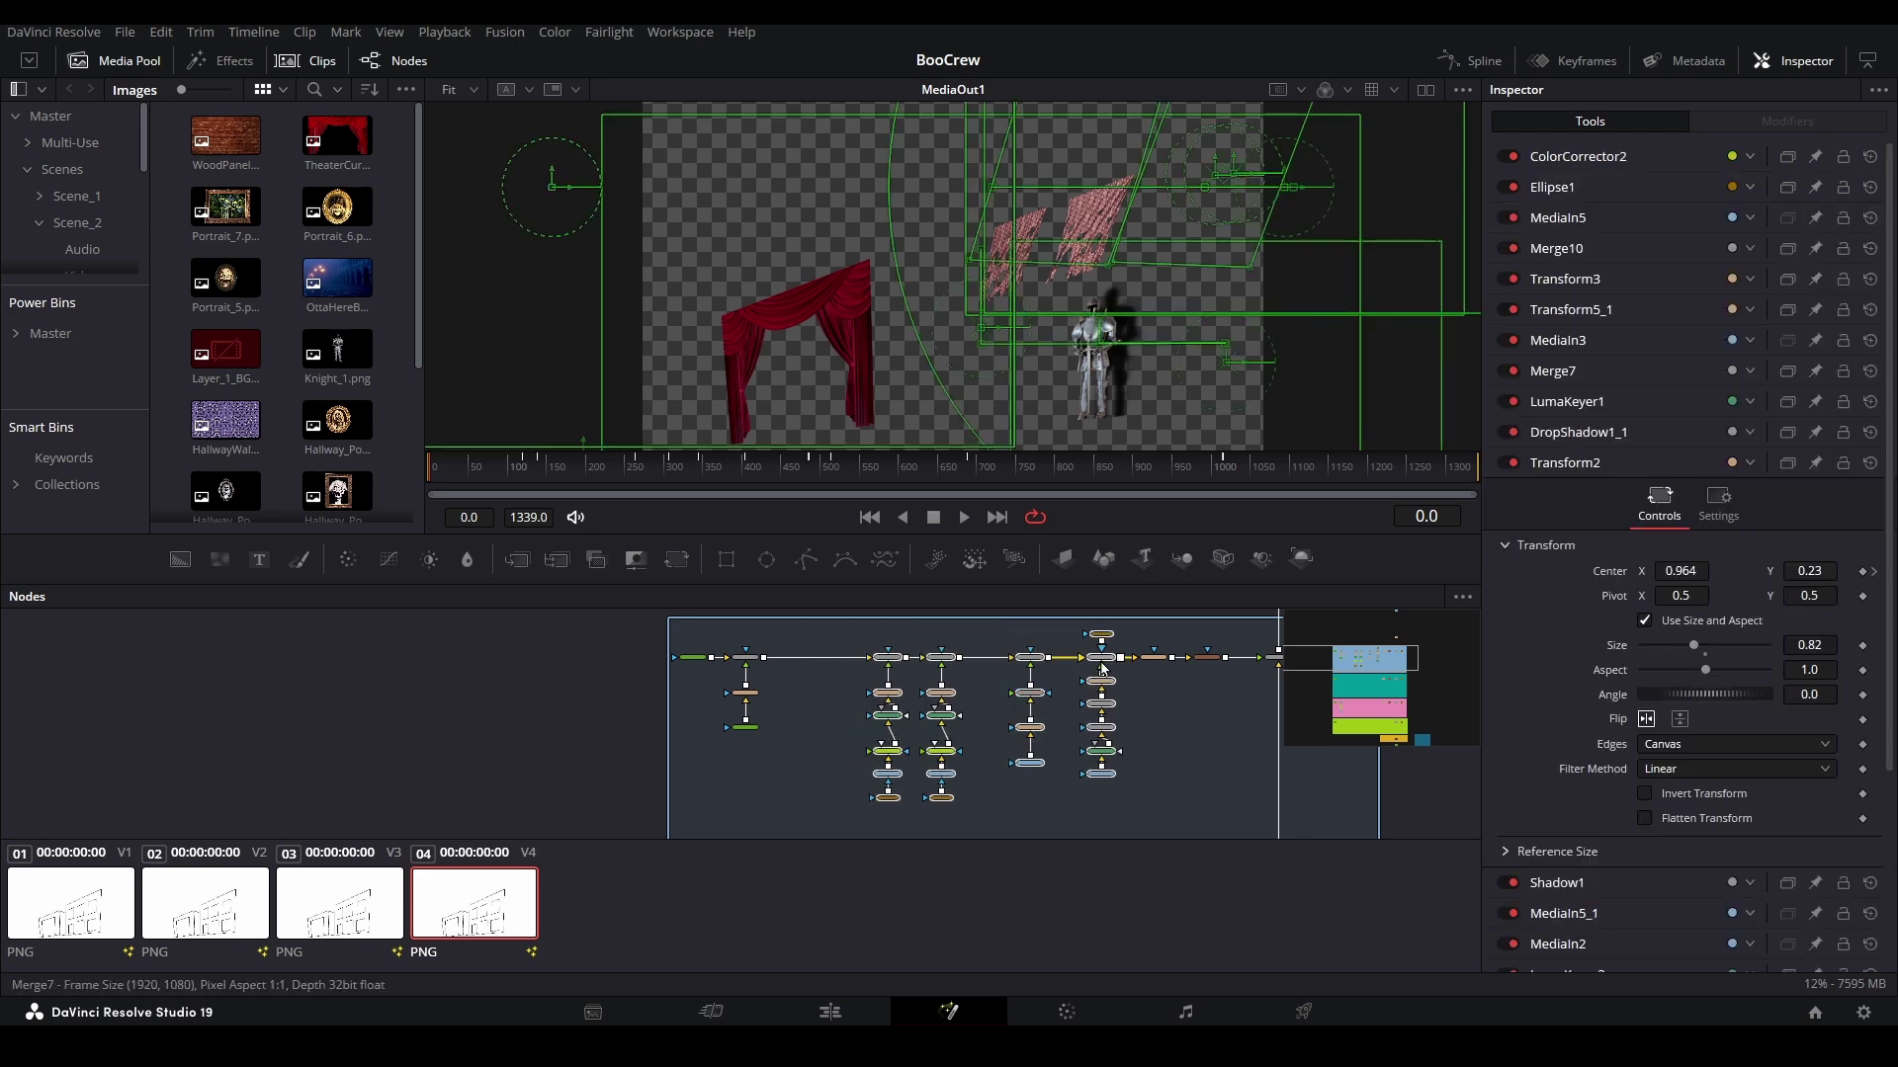
pyautogui.scroll(2, 927, 691)
pyautogui.click(755, 773)
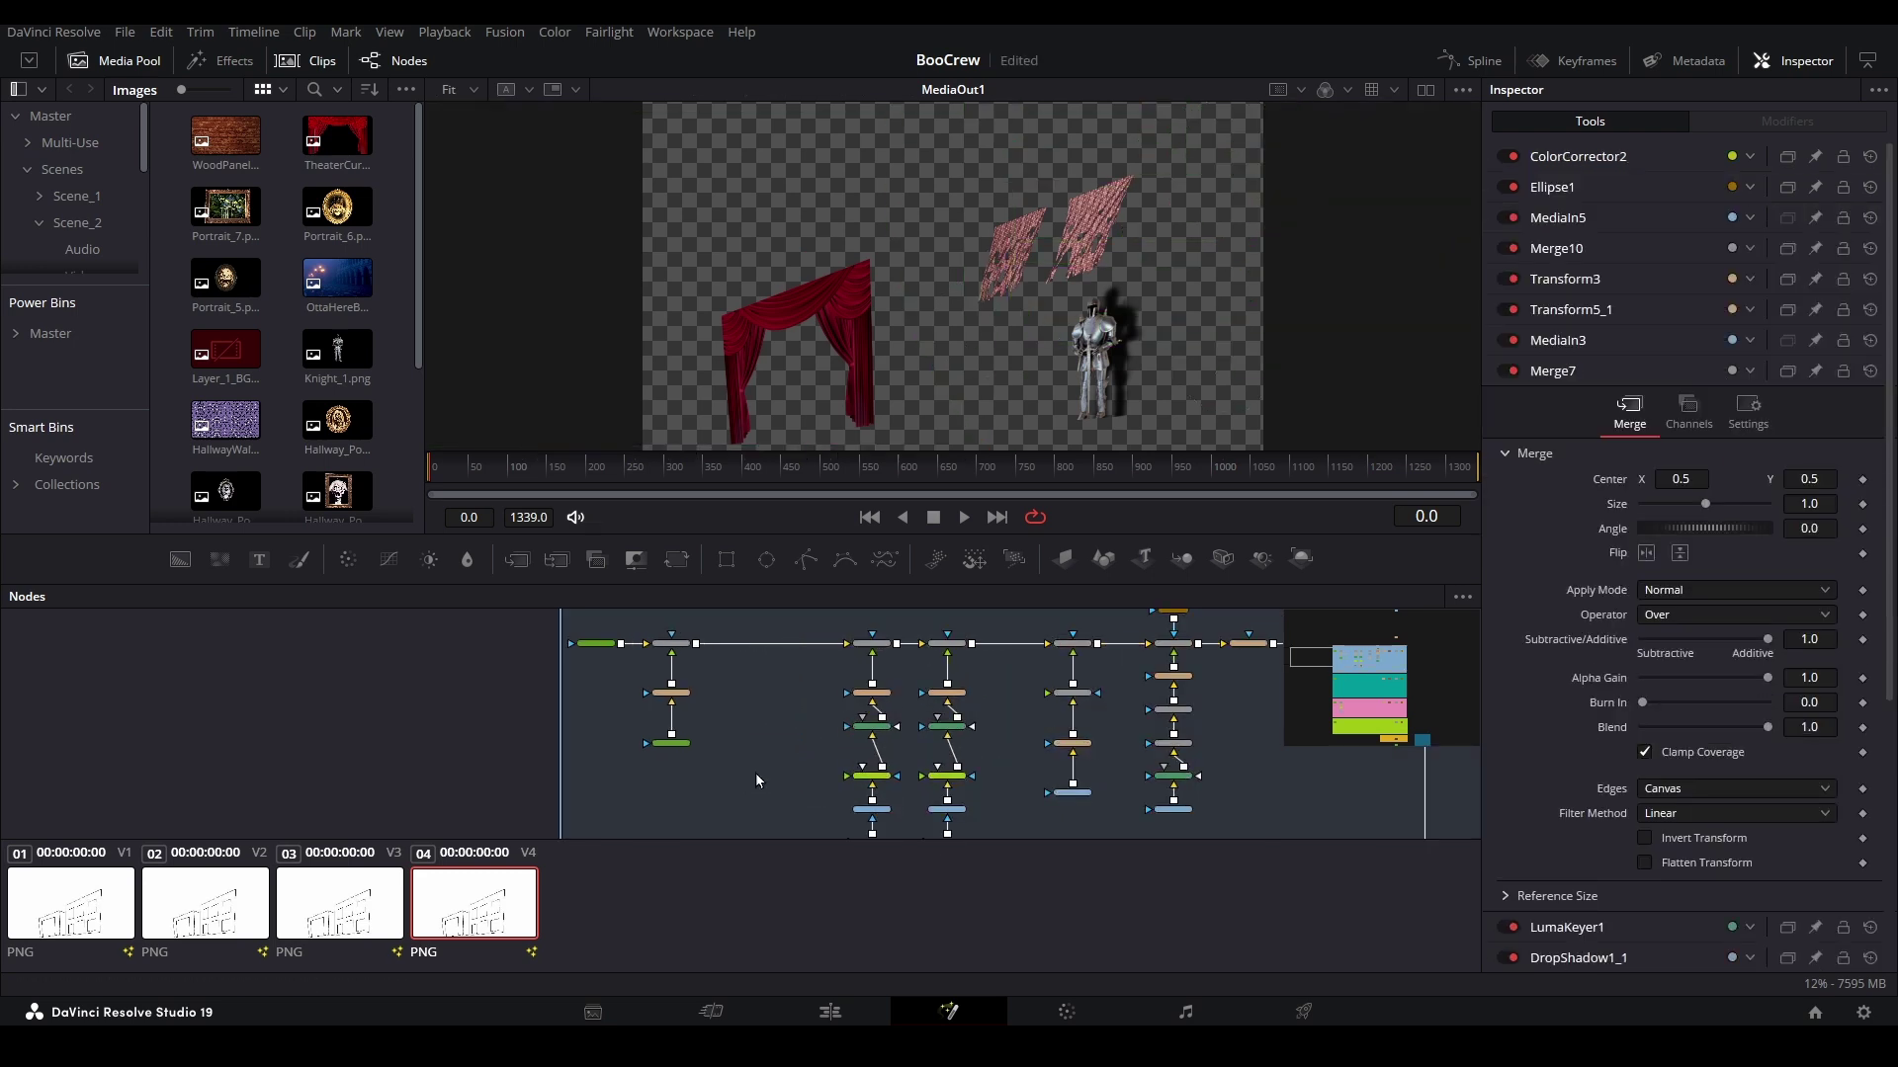
# - Paste the copied layer chain, splice it in through Merge19, and disconnect Merge20 from StitchCP
pyautogui.hotkey('ctrl', 'v')
pyautogui.moveTo(756, 734); pyautogui.dragTo(810, 648)
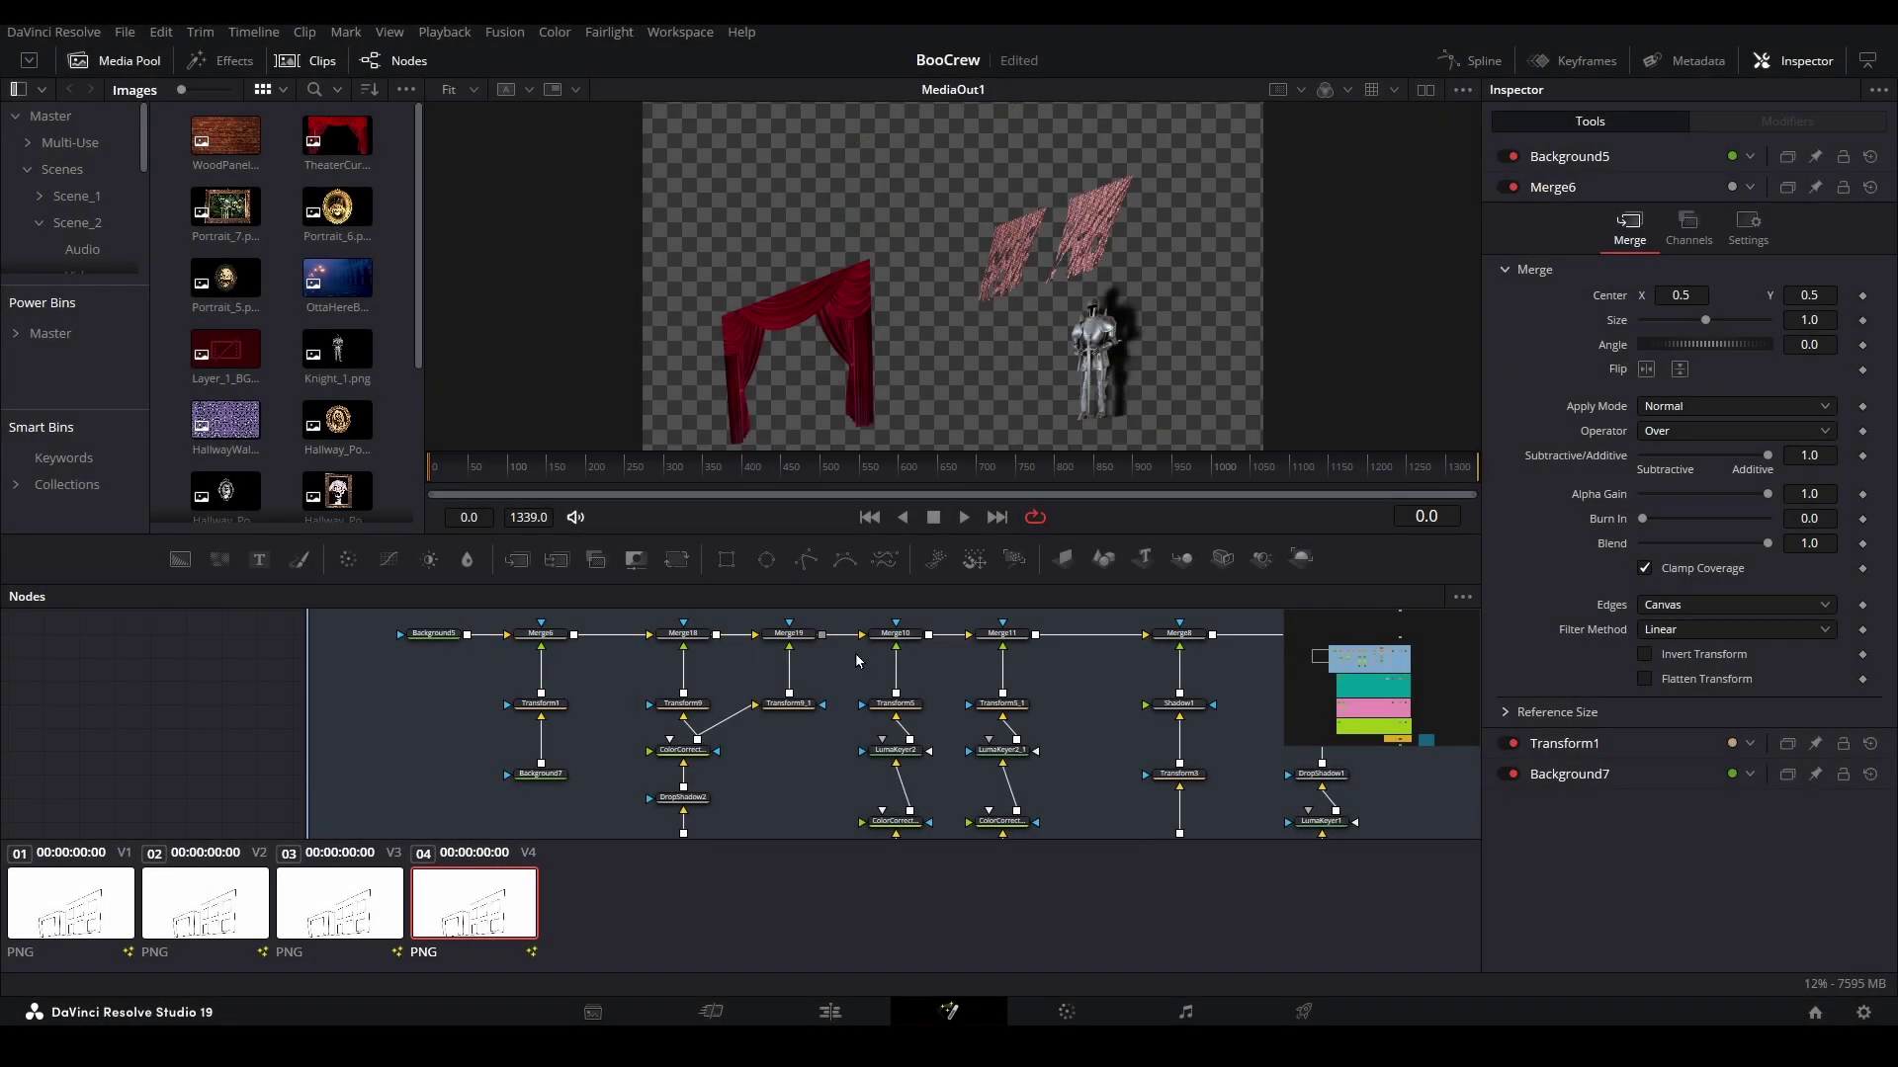
pyautogui.moveTo(574, 633); pyautogui.dragTo(860, 633)
pyautogui.moveTo(625, 478); pyautogui.dragTo(708, 475)
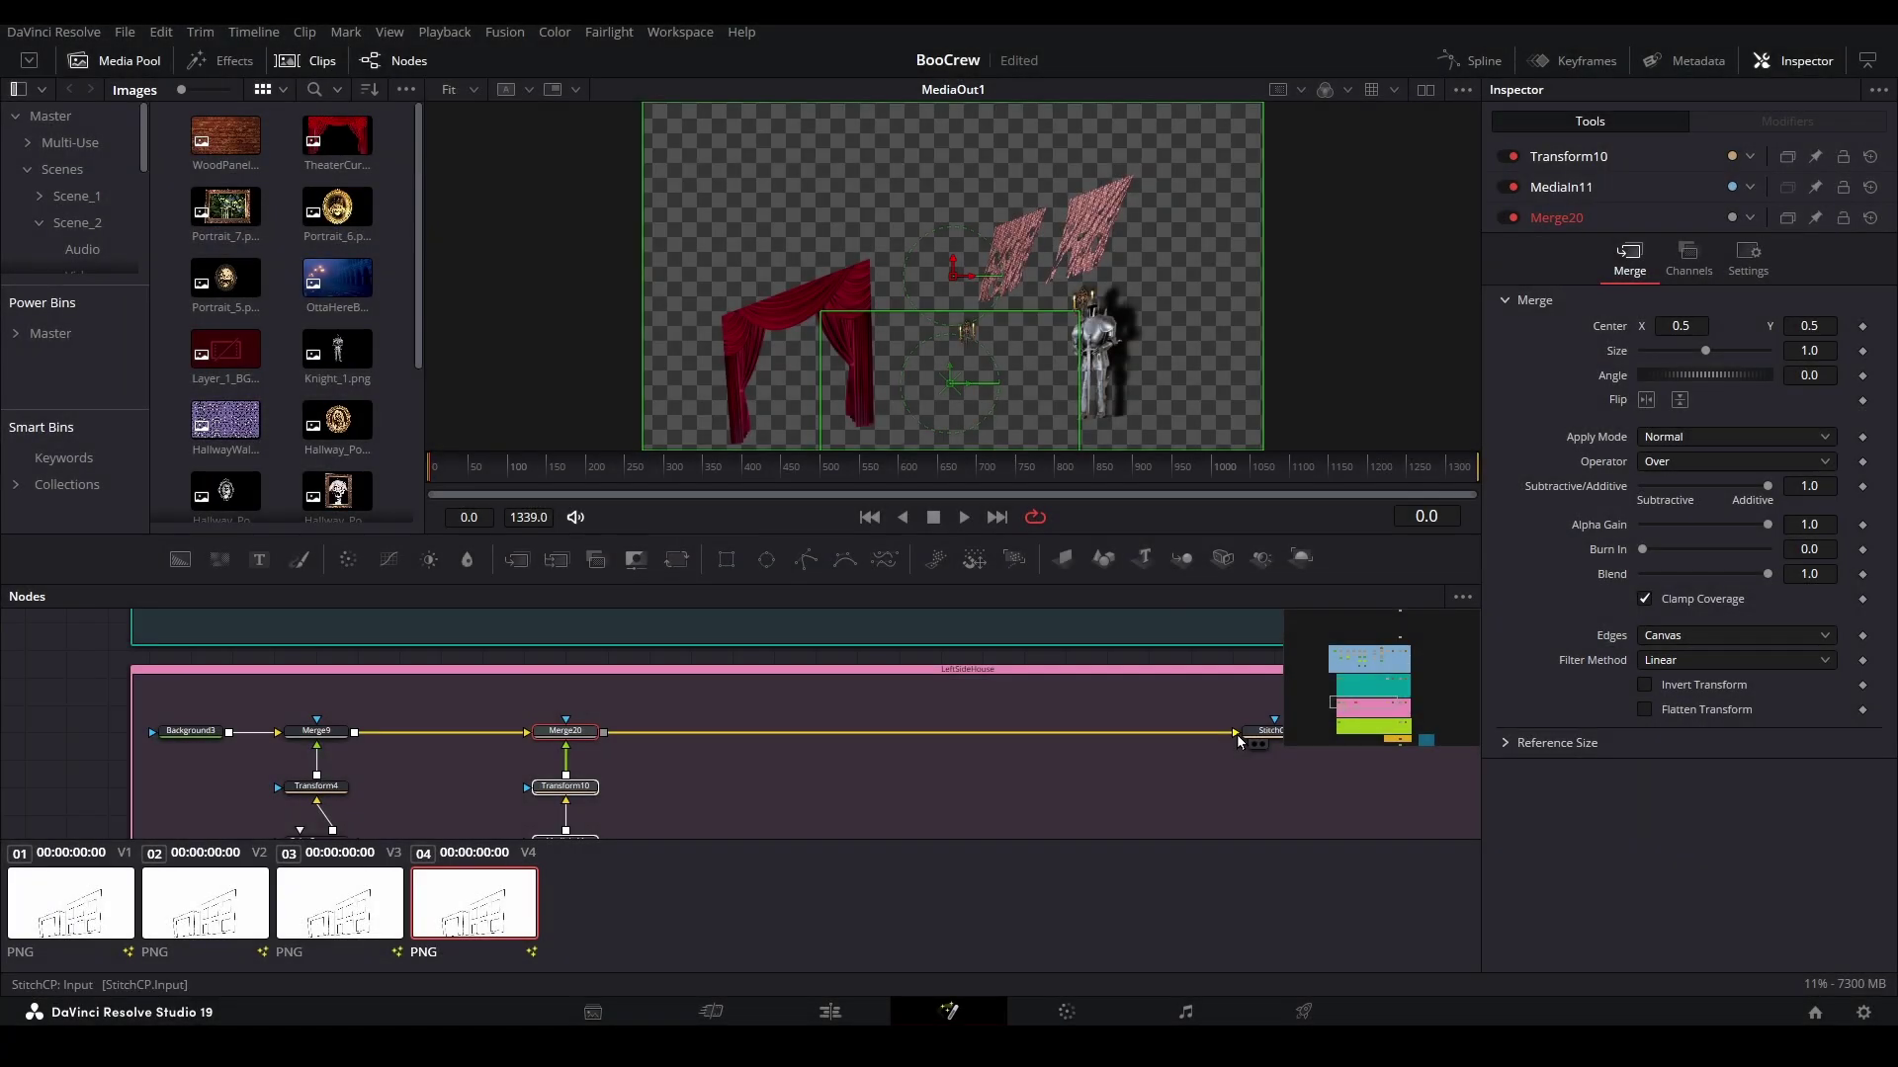
pyautogui.moveTo(1237, 740)
pyautogui.mouseDown()
pyautogui.moveTo(554, 772)
pyautogui.moveTo(607, 741)
pyautogui.moveTo(1249, 739)
pyautogui.mouseUp()
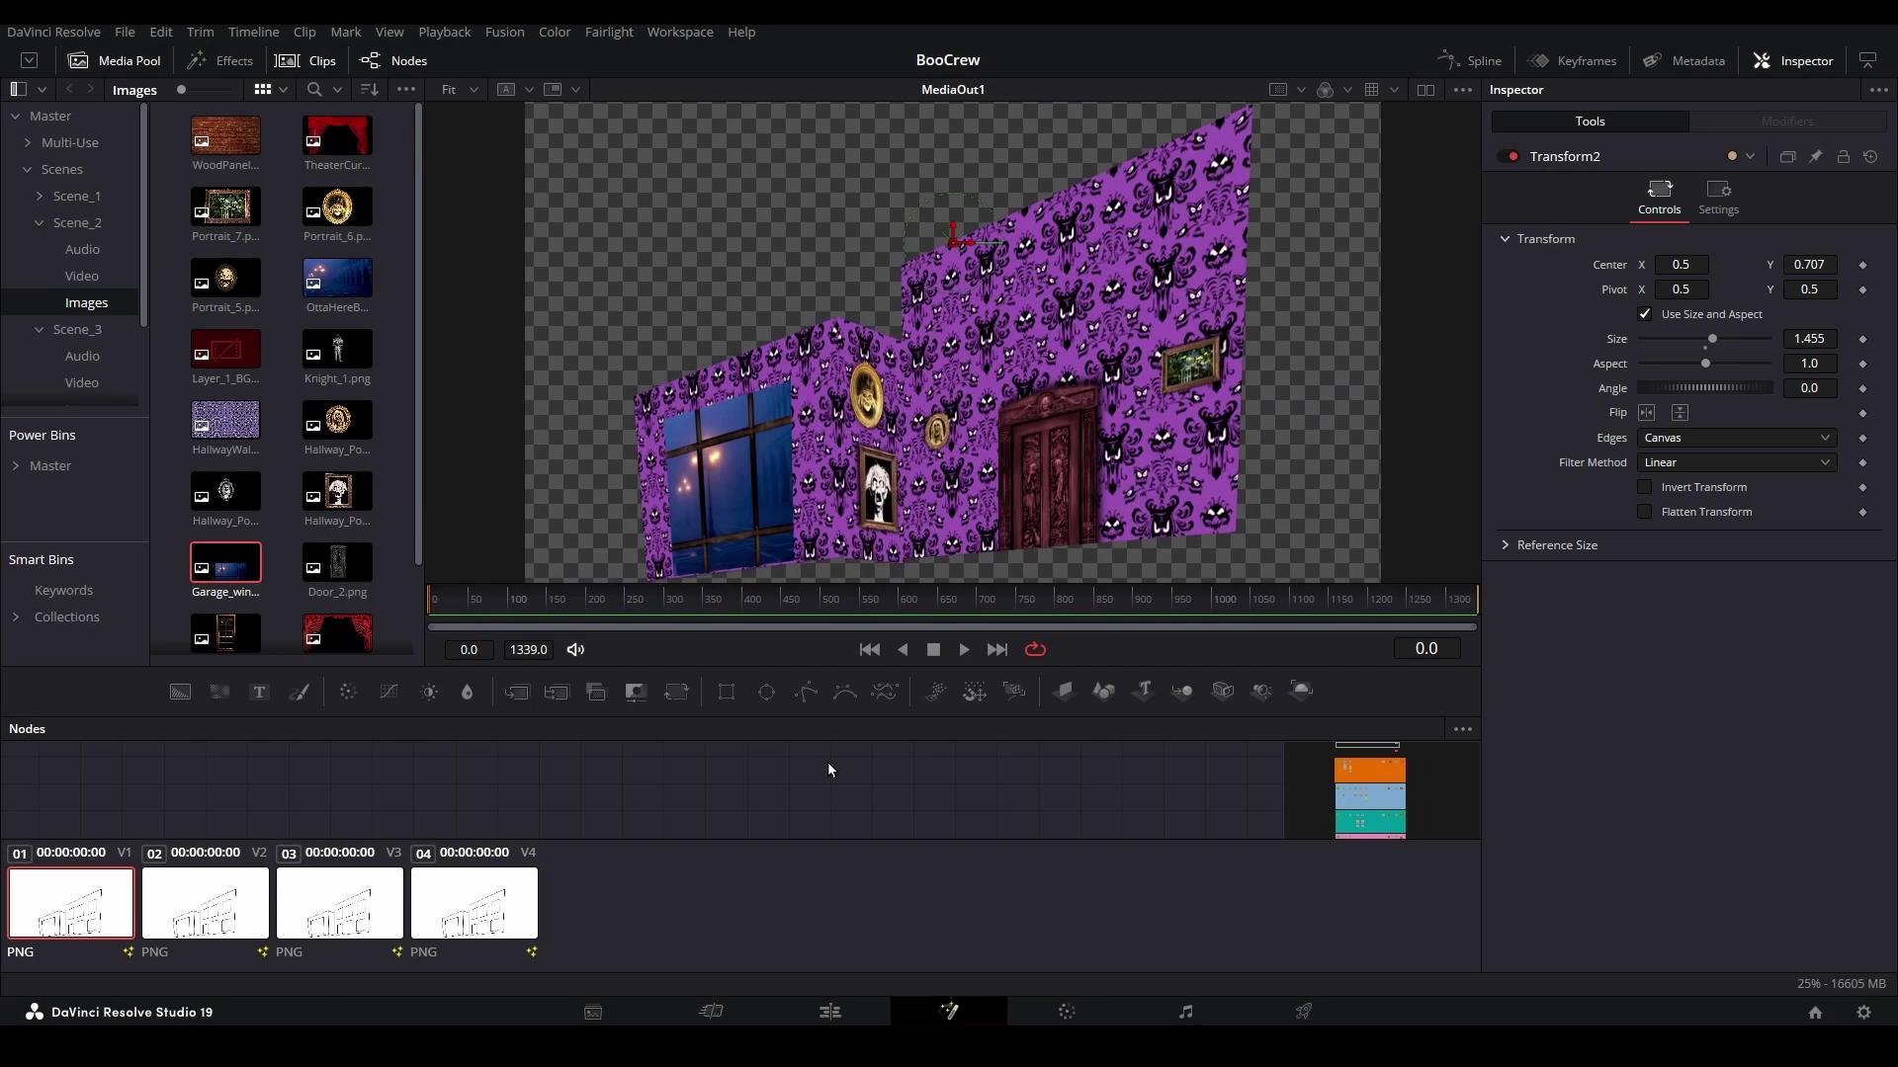
# - Save the current Fusion viewer frame as a still image
pyautogui.click(306, 60)
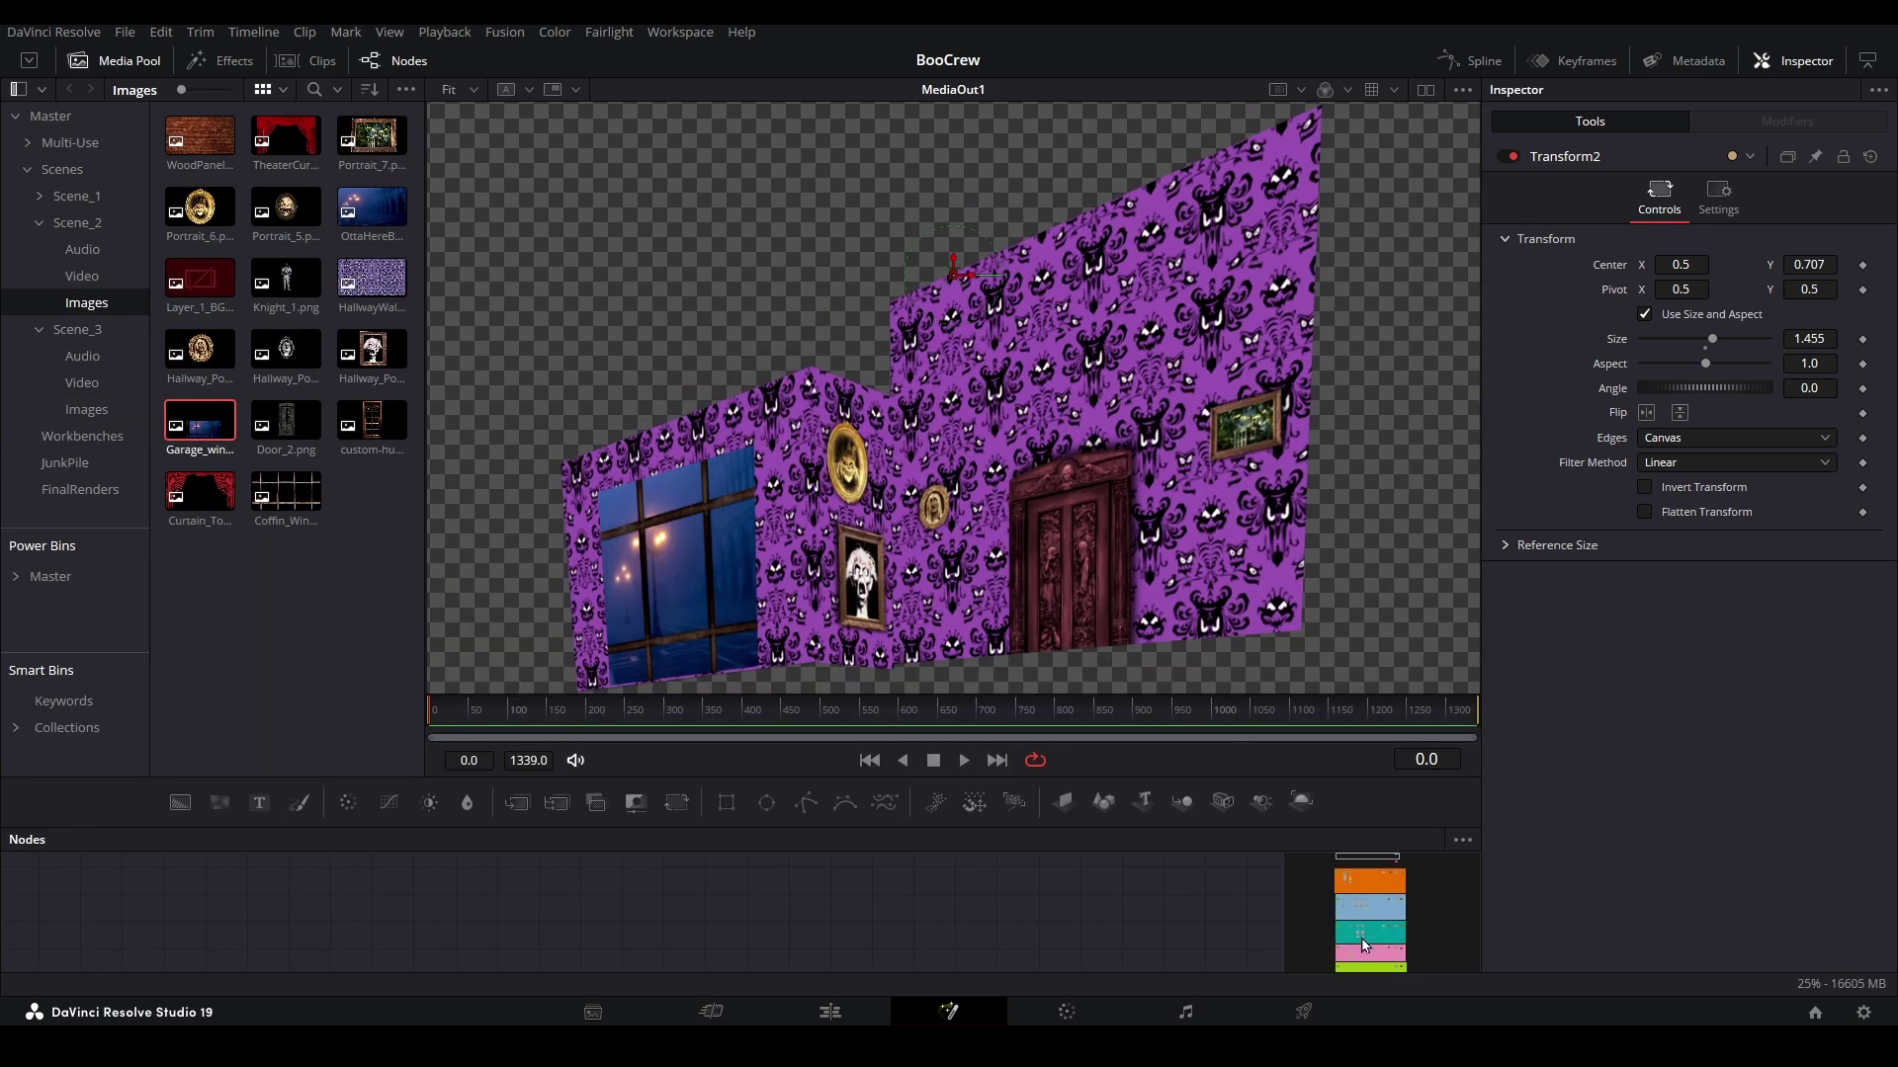
pyautogui.rightClick(1219, 546)
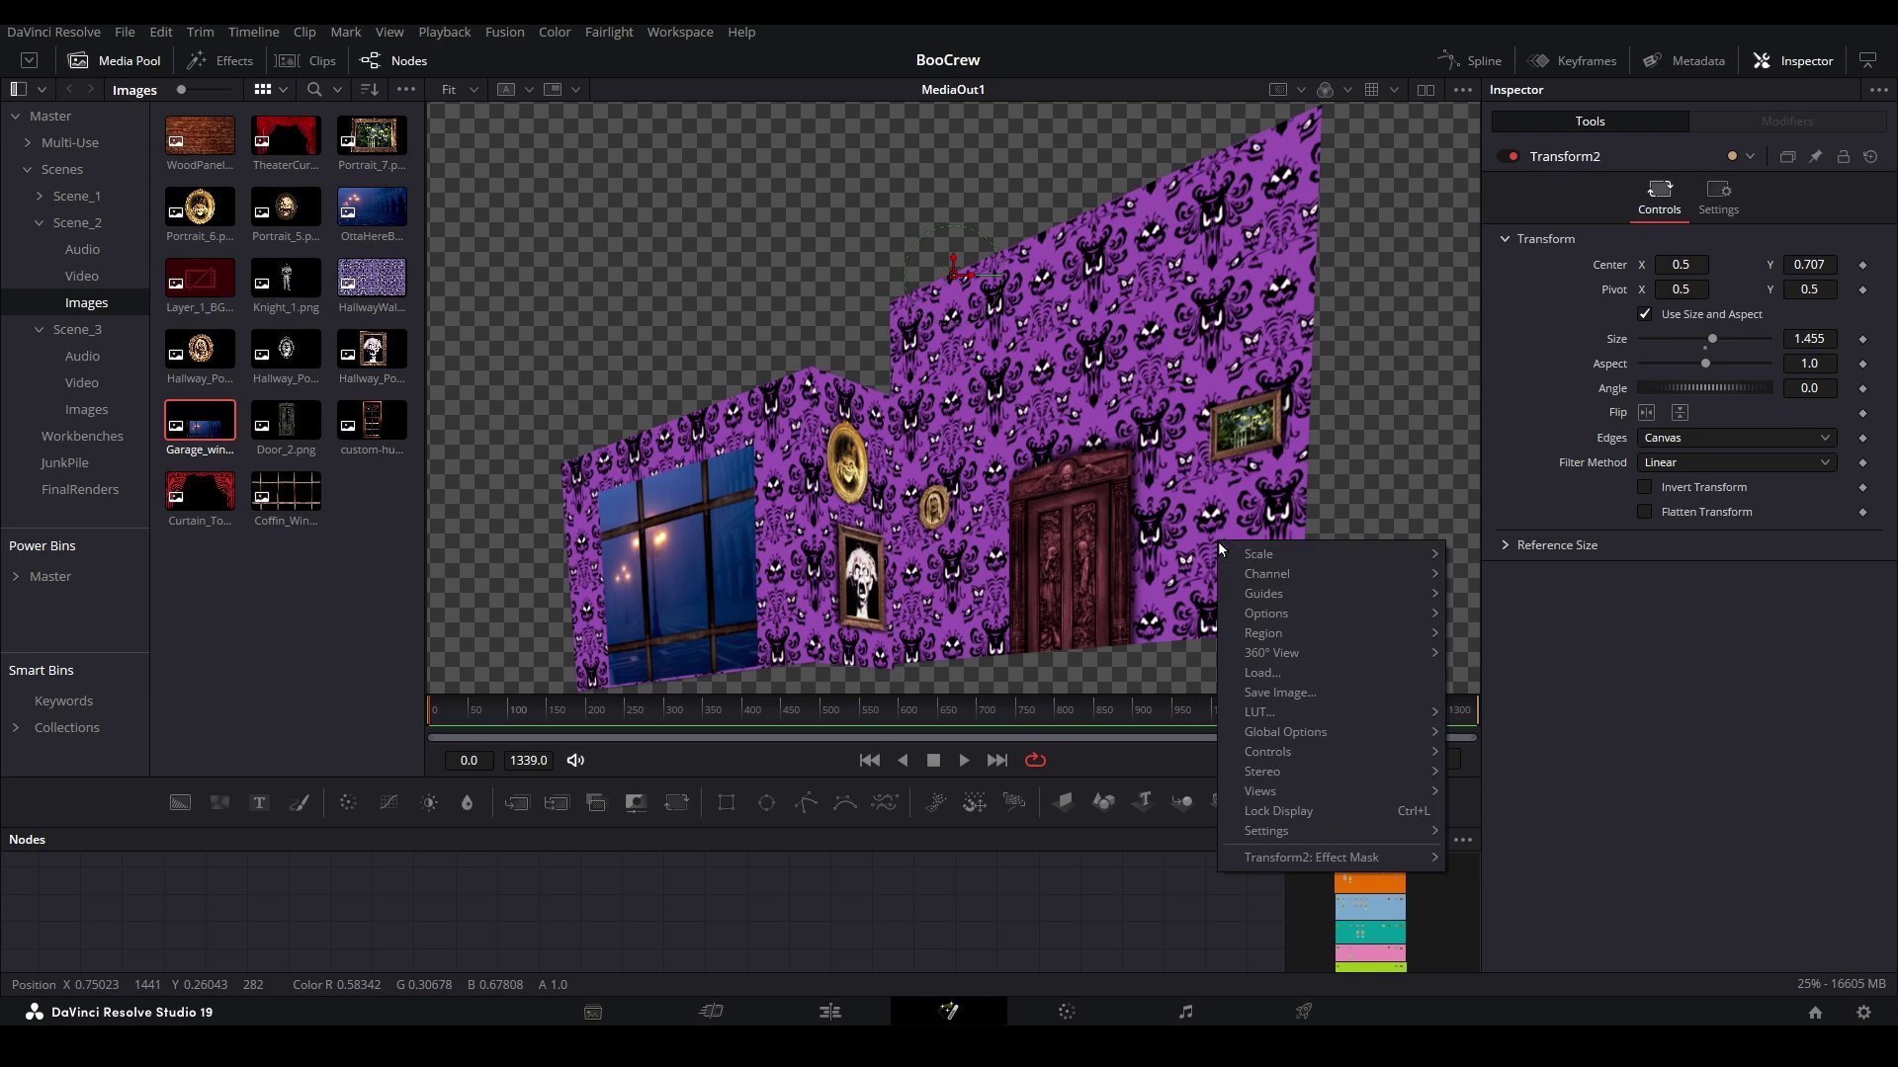
pyautogui.click(1285, 692)
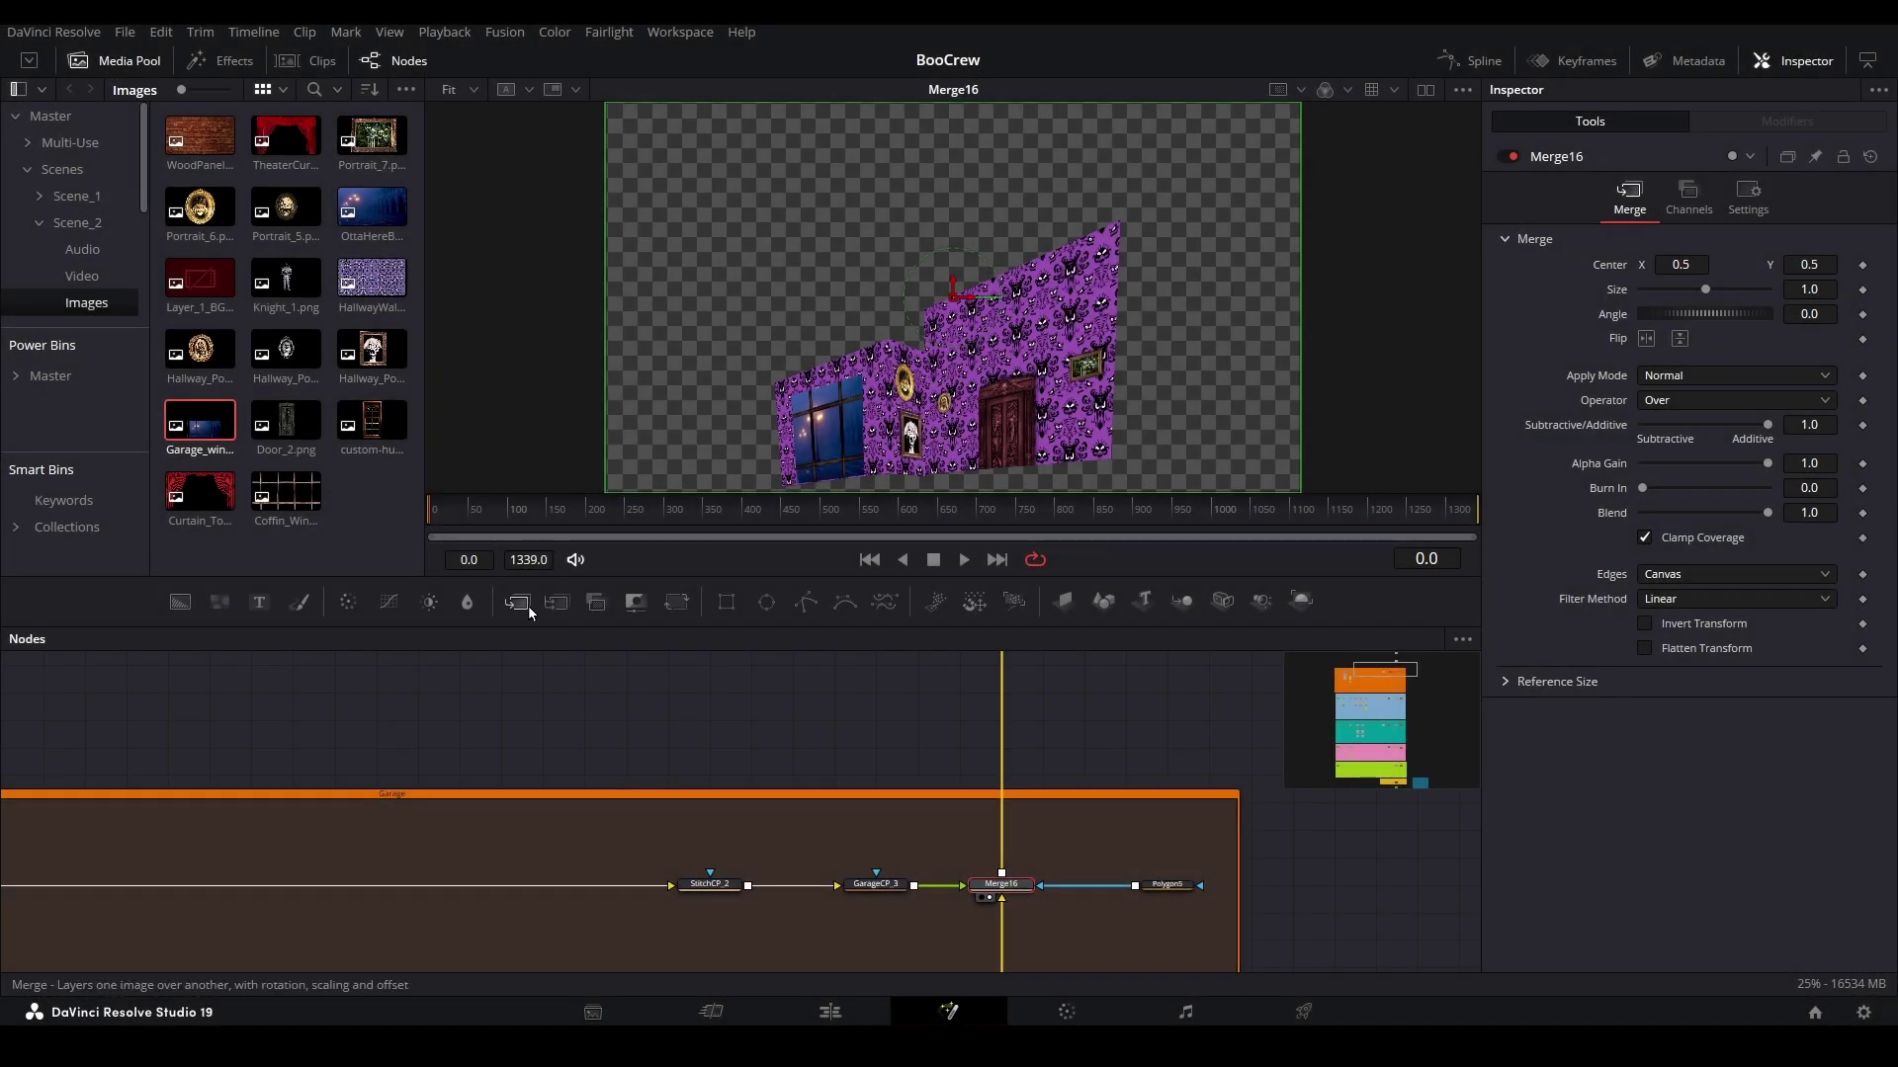
# - Add Merge18 above Merge16 and import Layer_1_Background.png as a new MediaIn10
pyautogui.click(528, 607)
pyautogui.moveTo(999, 860); pyautogui.dragTo(998, 695)
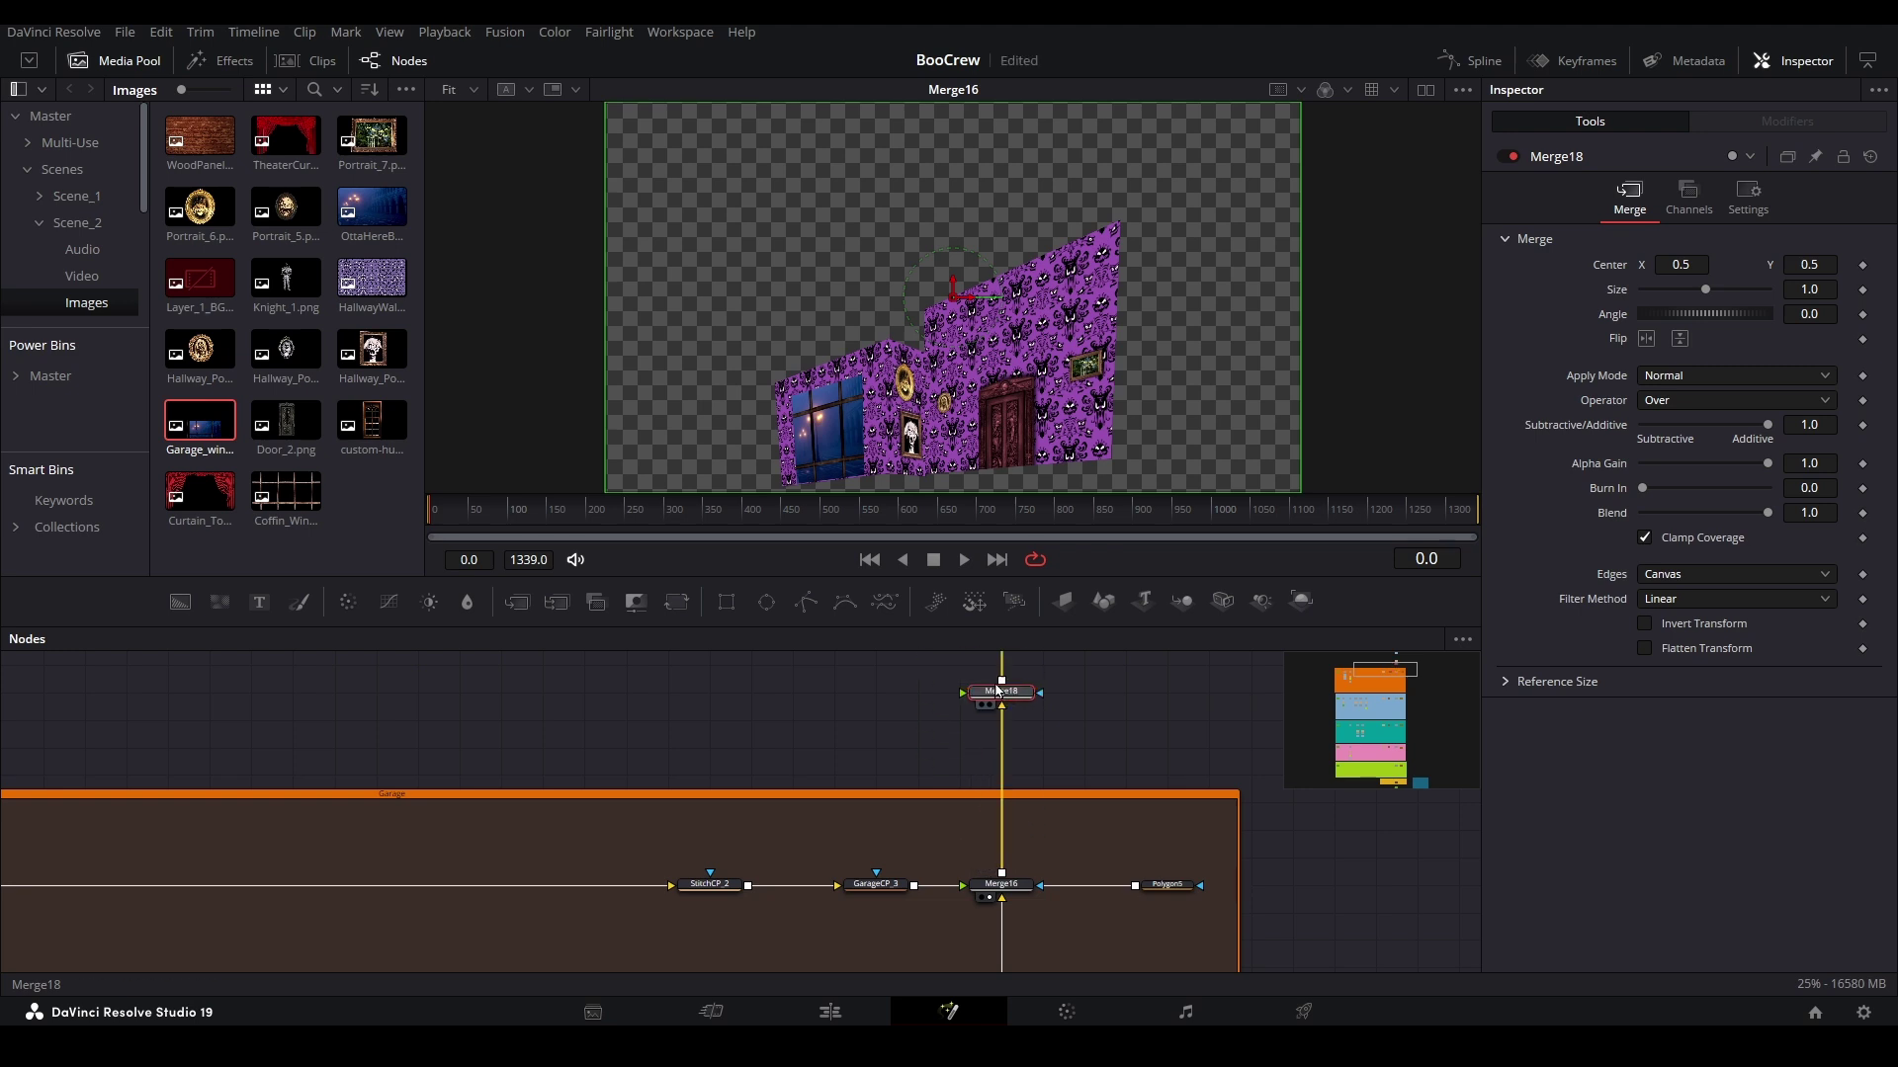
pyautogui.scroll(2, 899, 718)
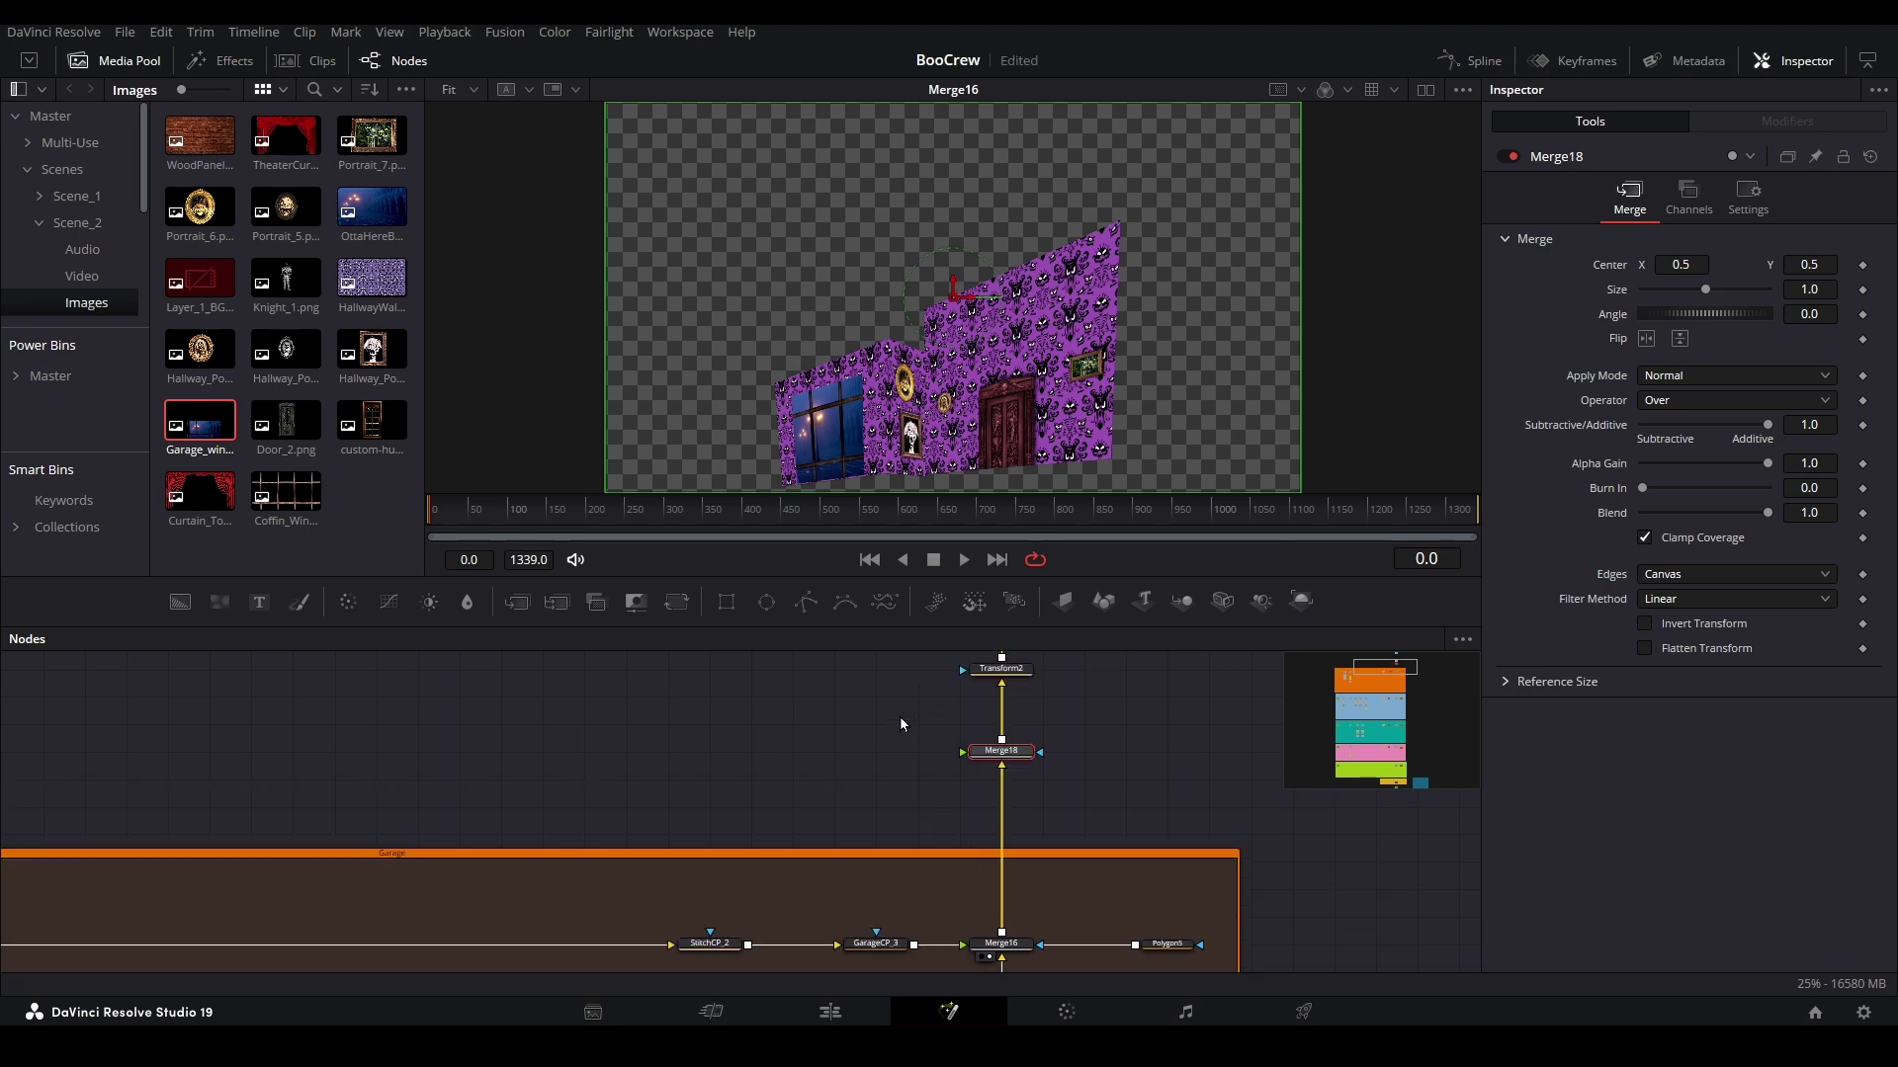
pyautogui.moveTo(454, 1045)
pyautogui.click(465, 948)
pyautogui.moveTo(1608, 737); pyautogui.dragTo(963, 751)
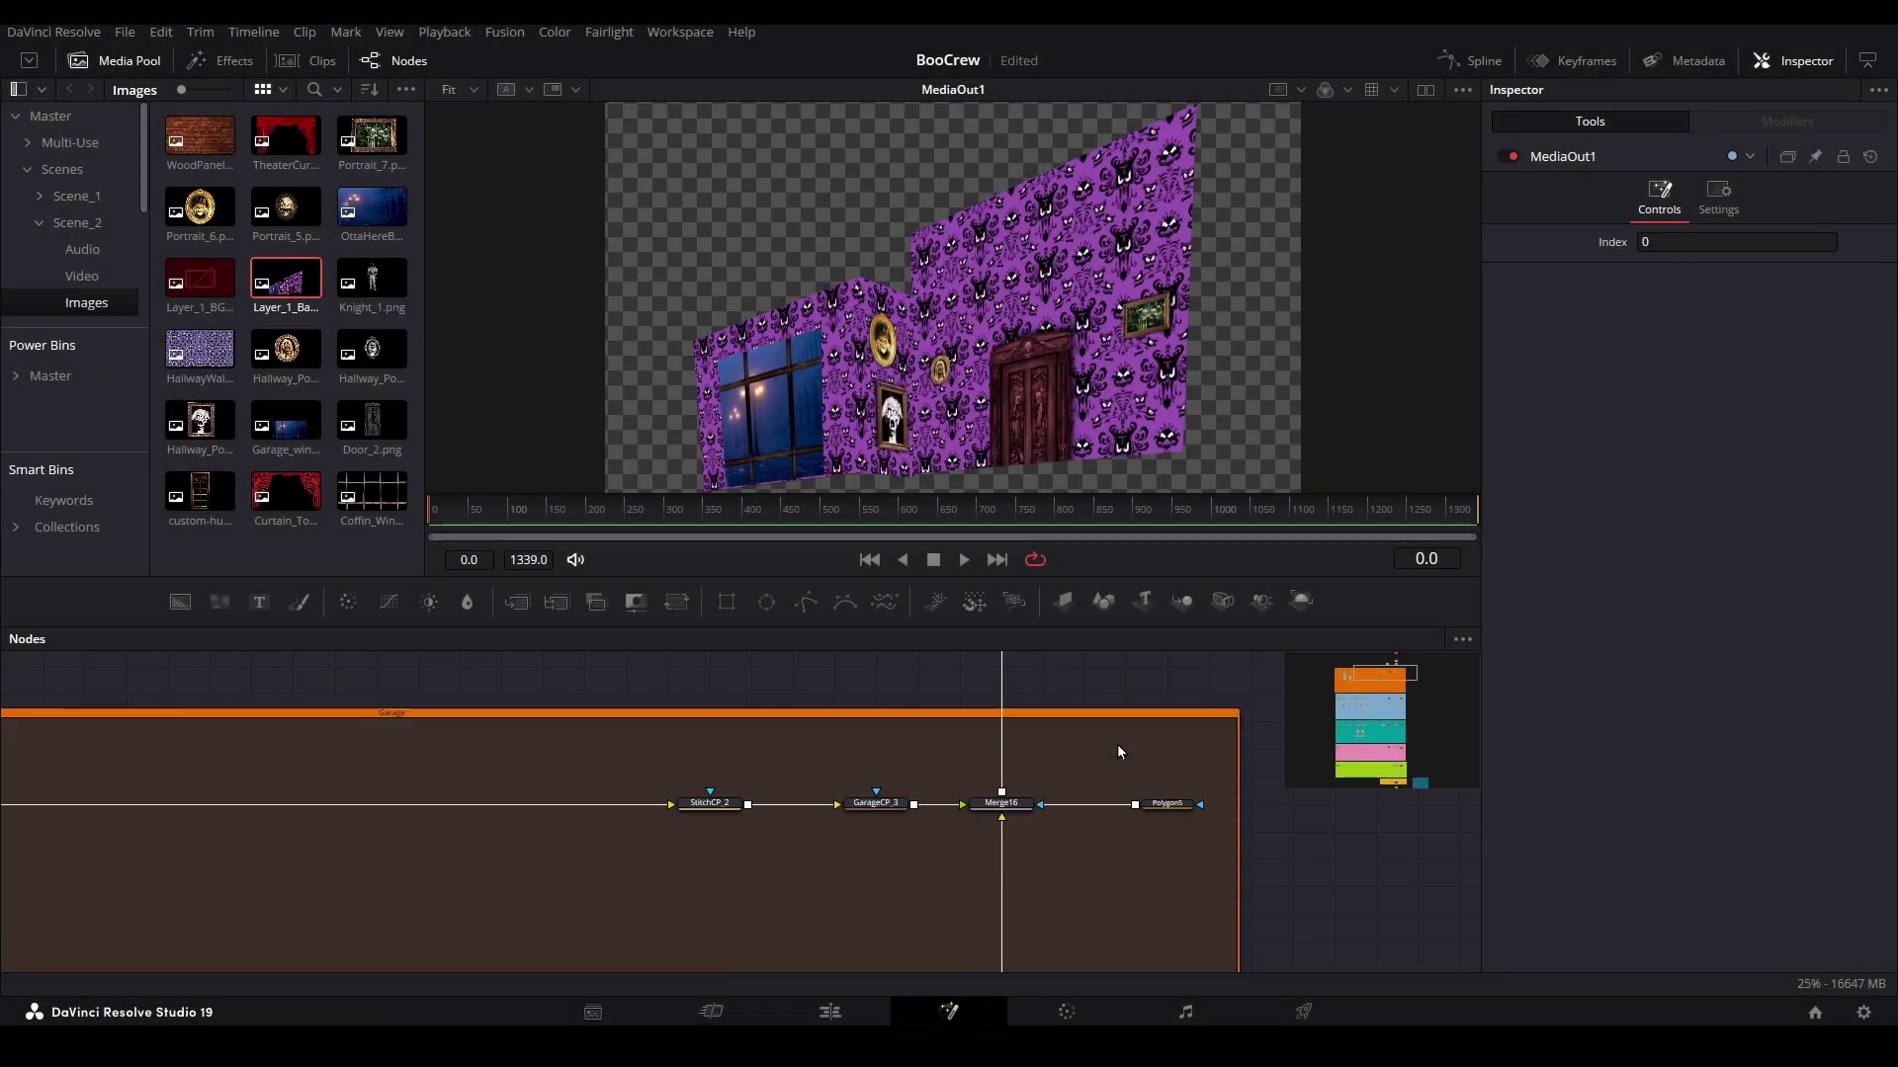
# - Disable the Merge16, Merge4 and Merge3 tools, then scrub to preview the result
pyautogui.click(1018, 804)
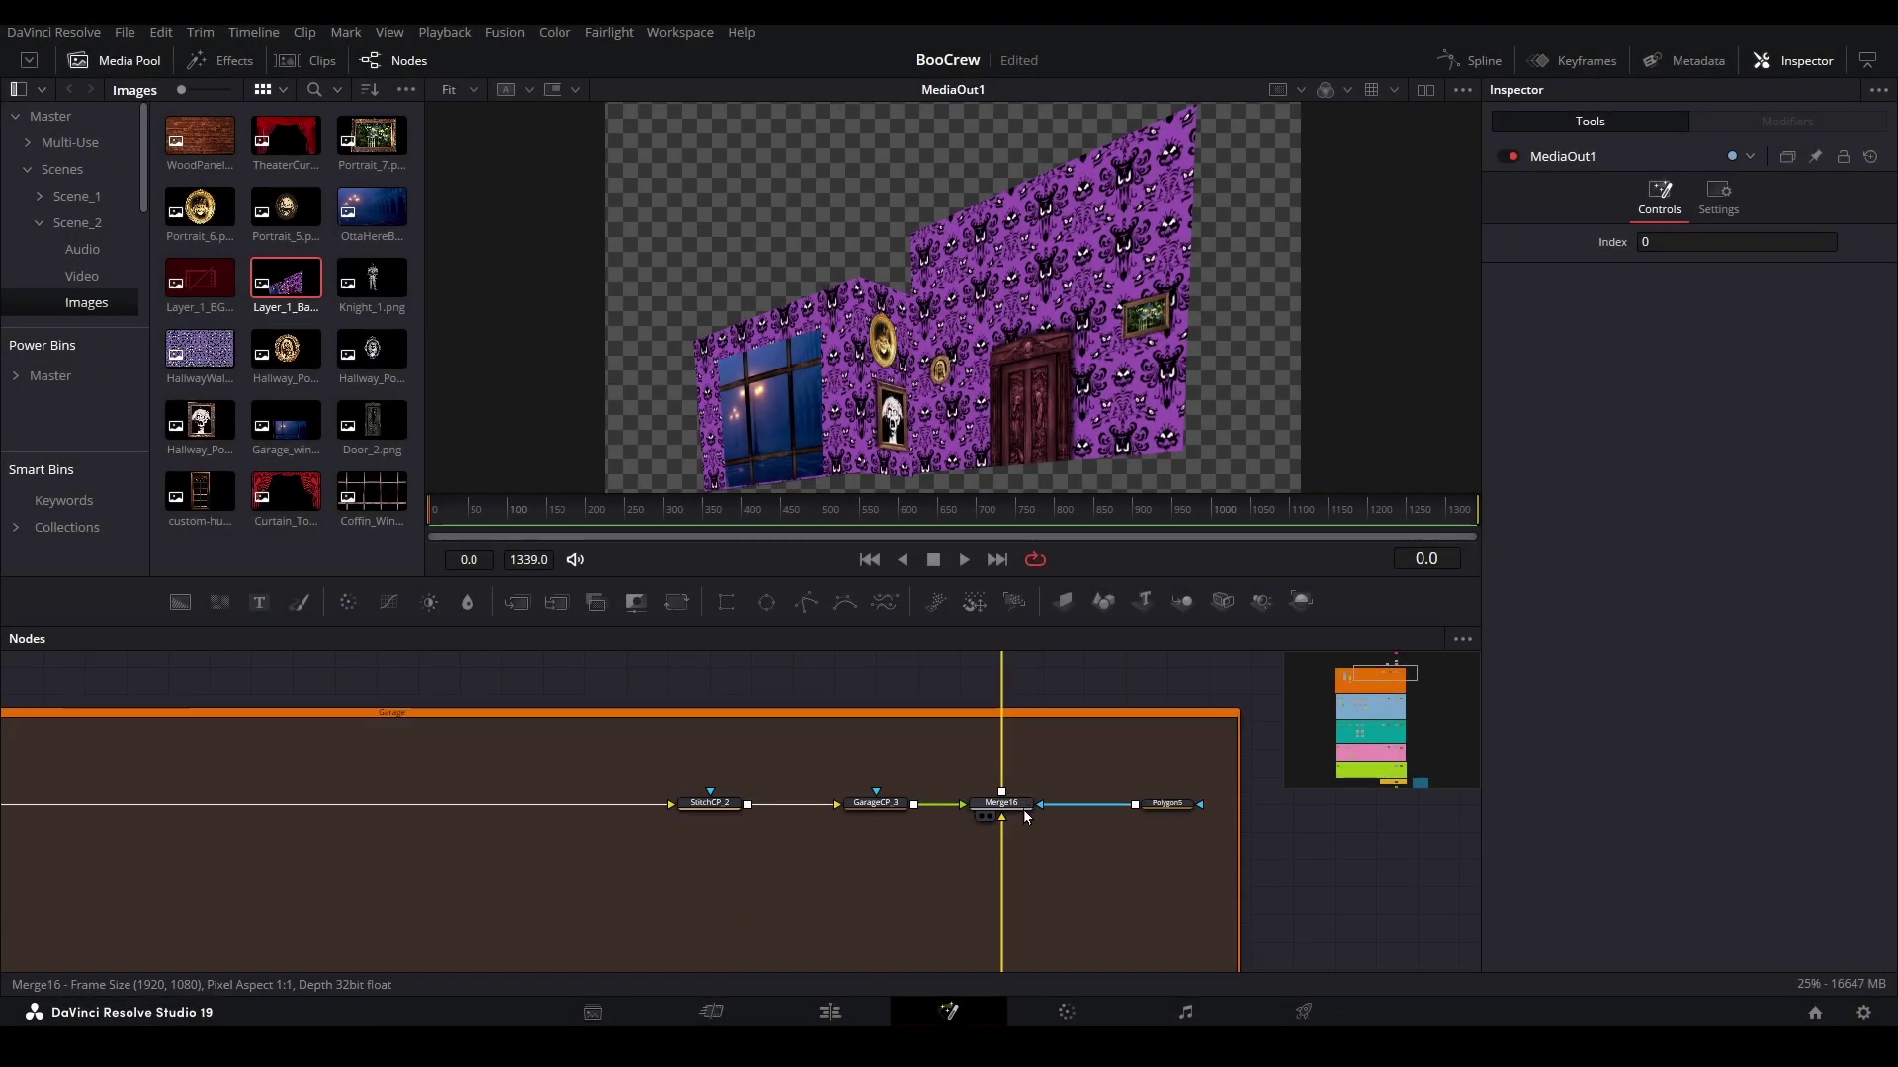
pyautogui.click(1508, 157)
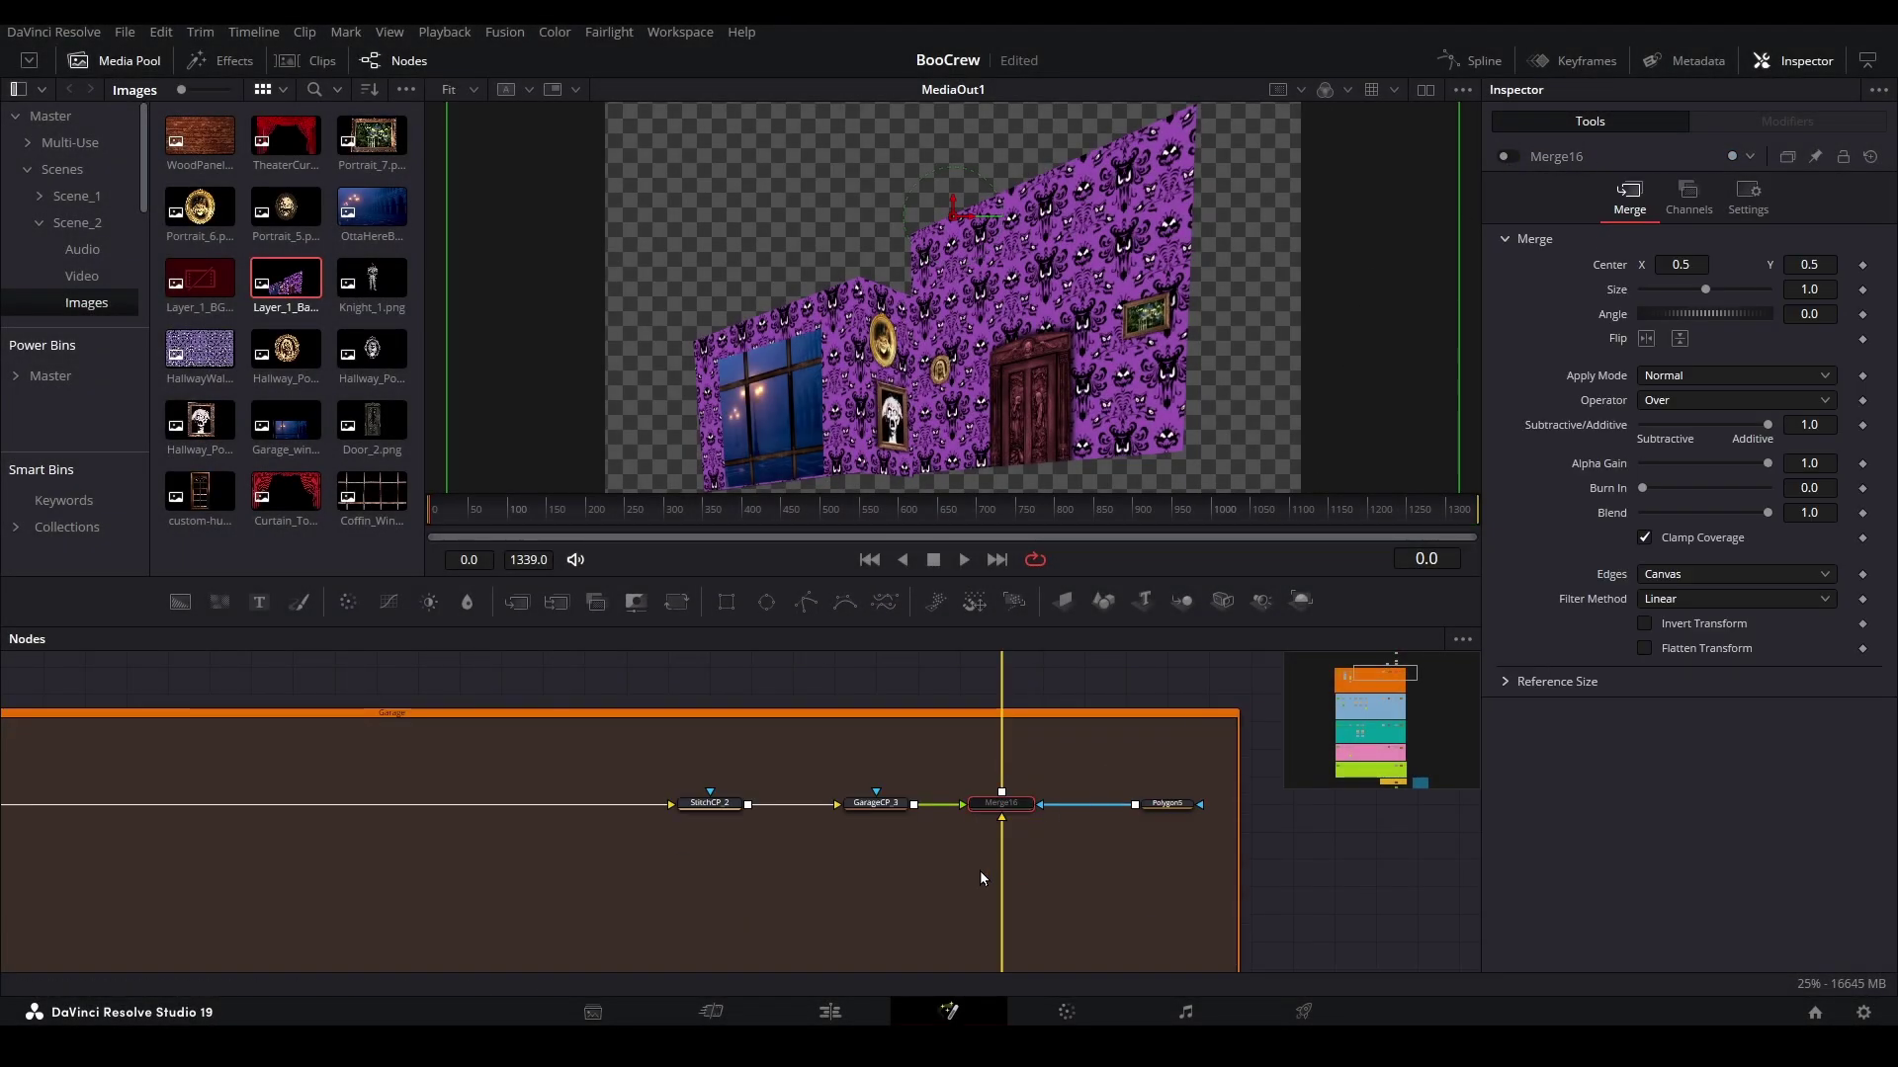
pyautogui.scroll(-5, 981, 870)
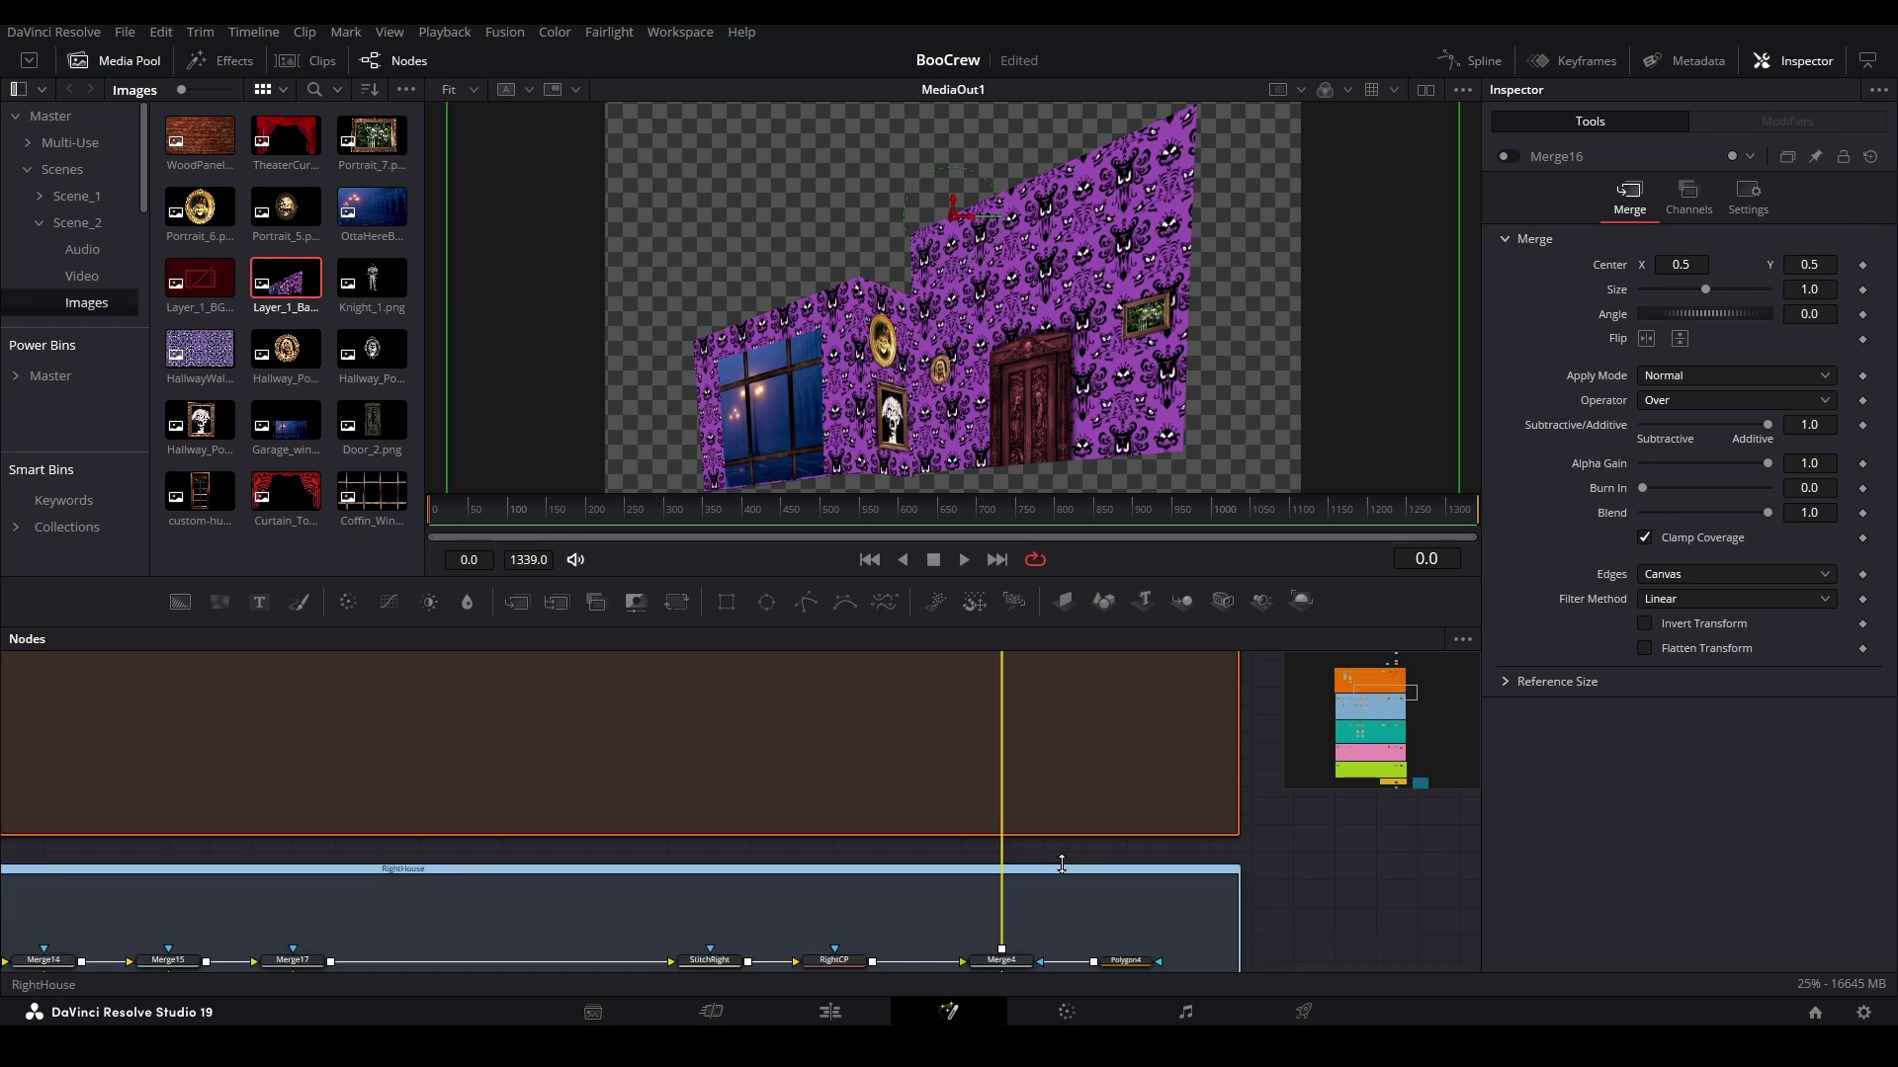
pyautogui.click(1002, 960)
pyautogui.scroll(1, 1001, 939)
pyautogui.click(1510, 157)
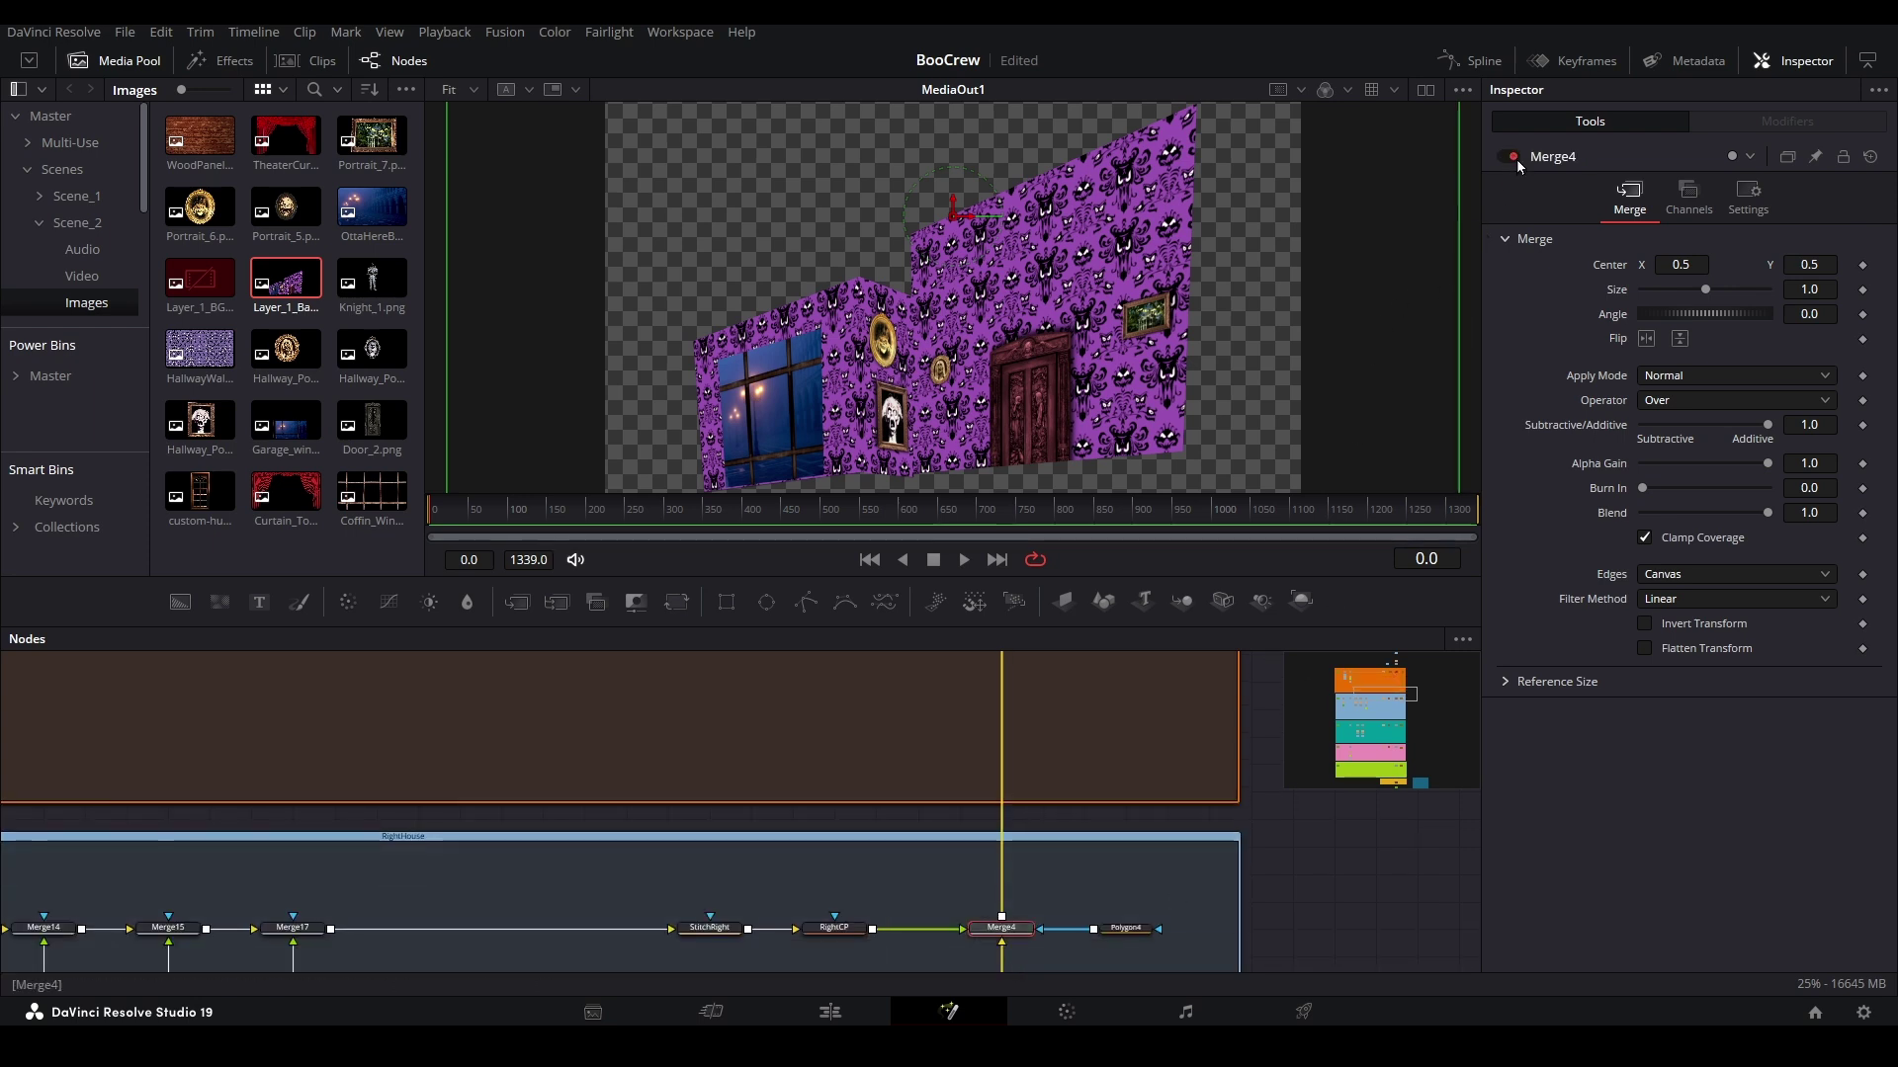
pyautogui.scroll(-4, 1067, 791)
pyautogui.scroll(4, 1060, 801)
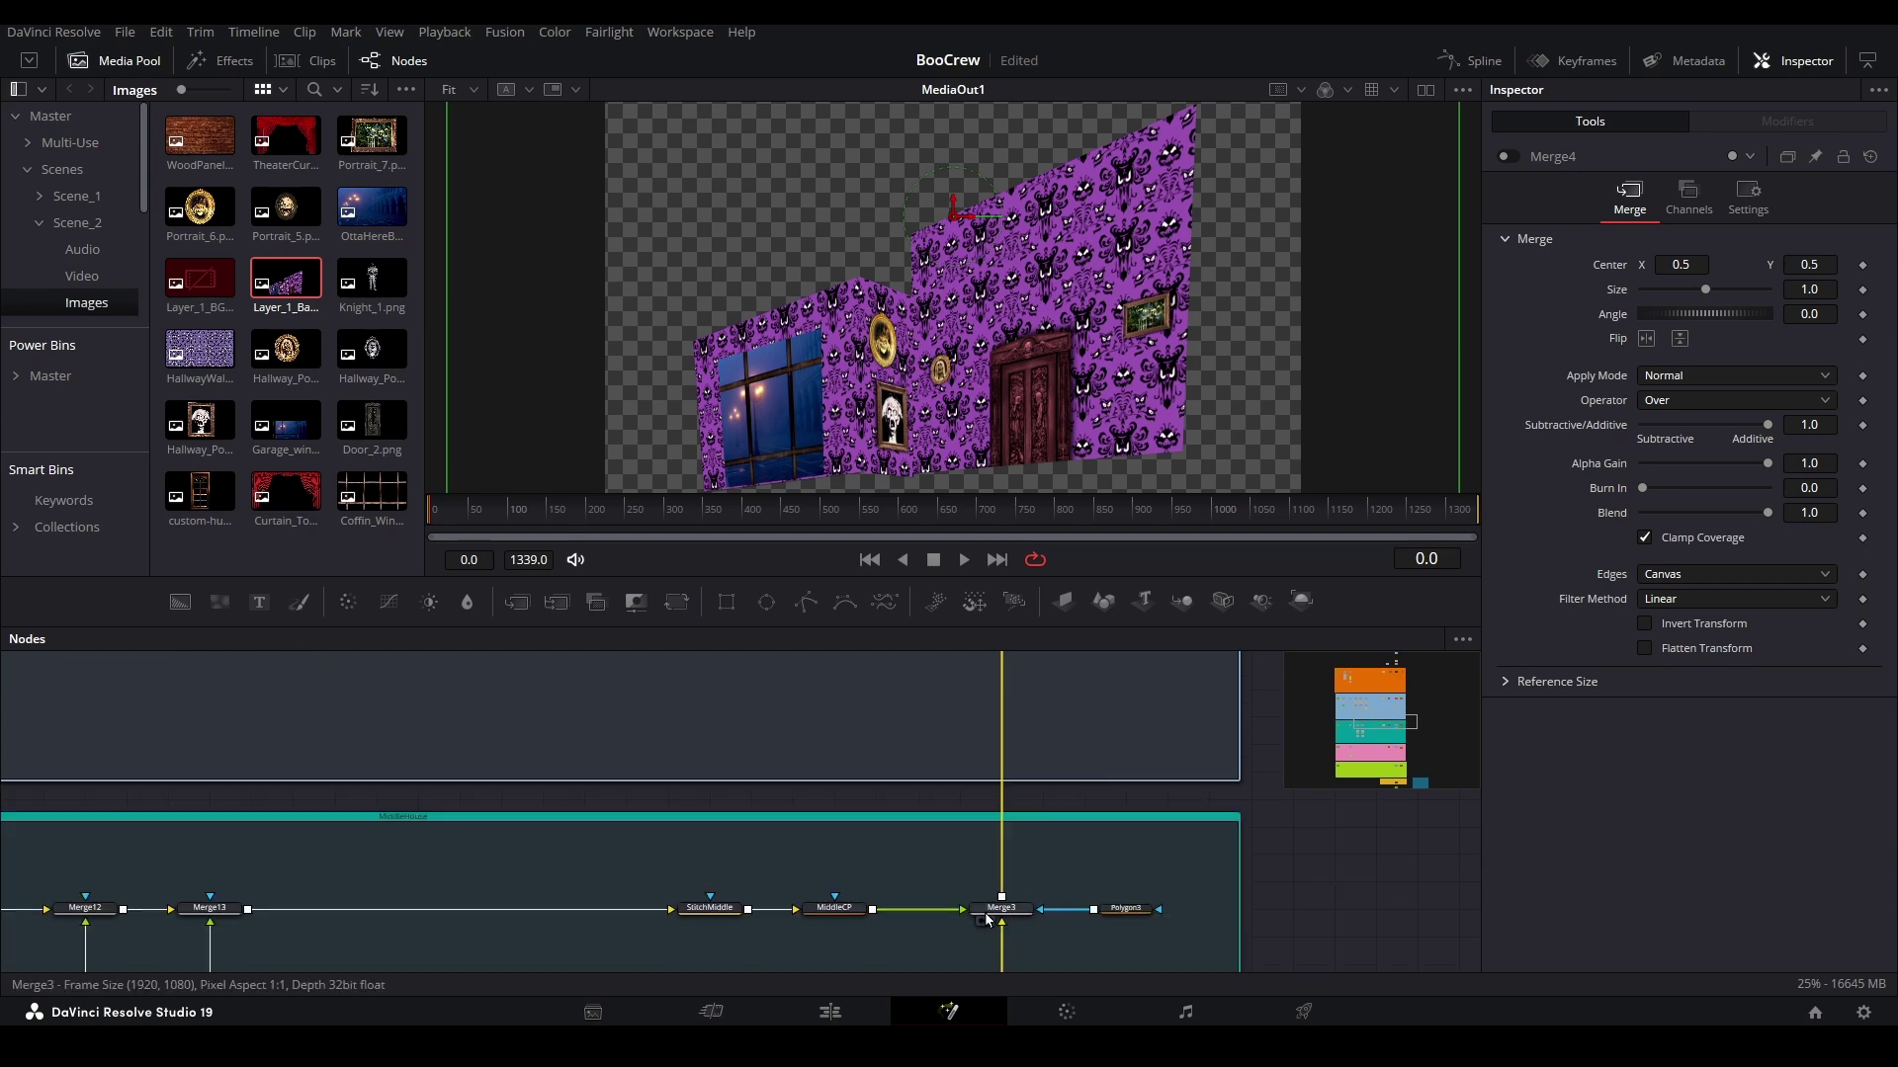
pyautogui.click(1001, 907)
pyautogui.click(1512, 157)
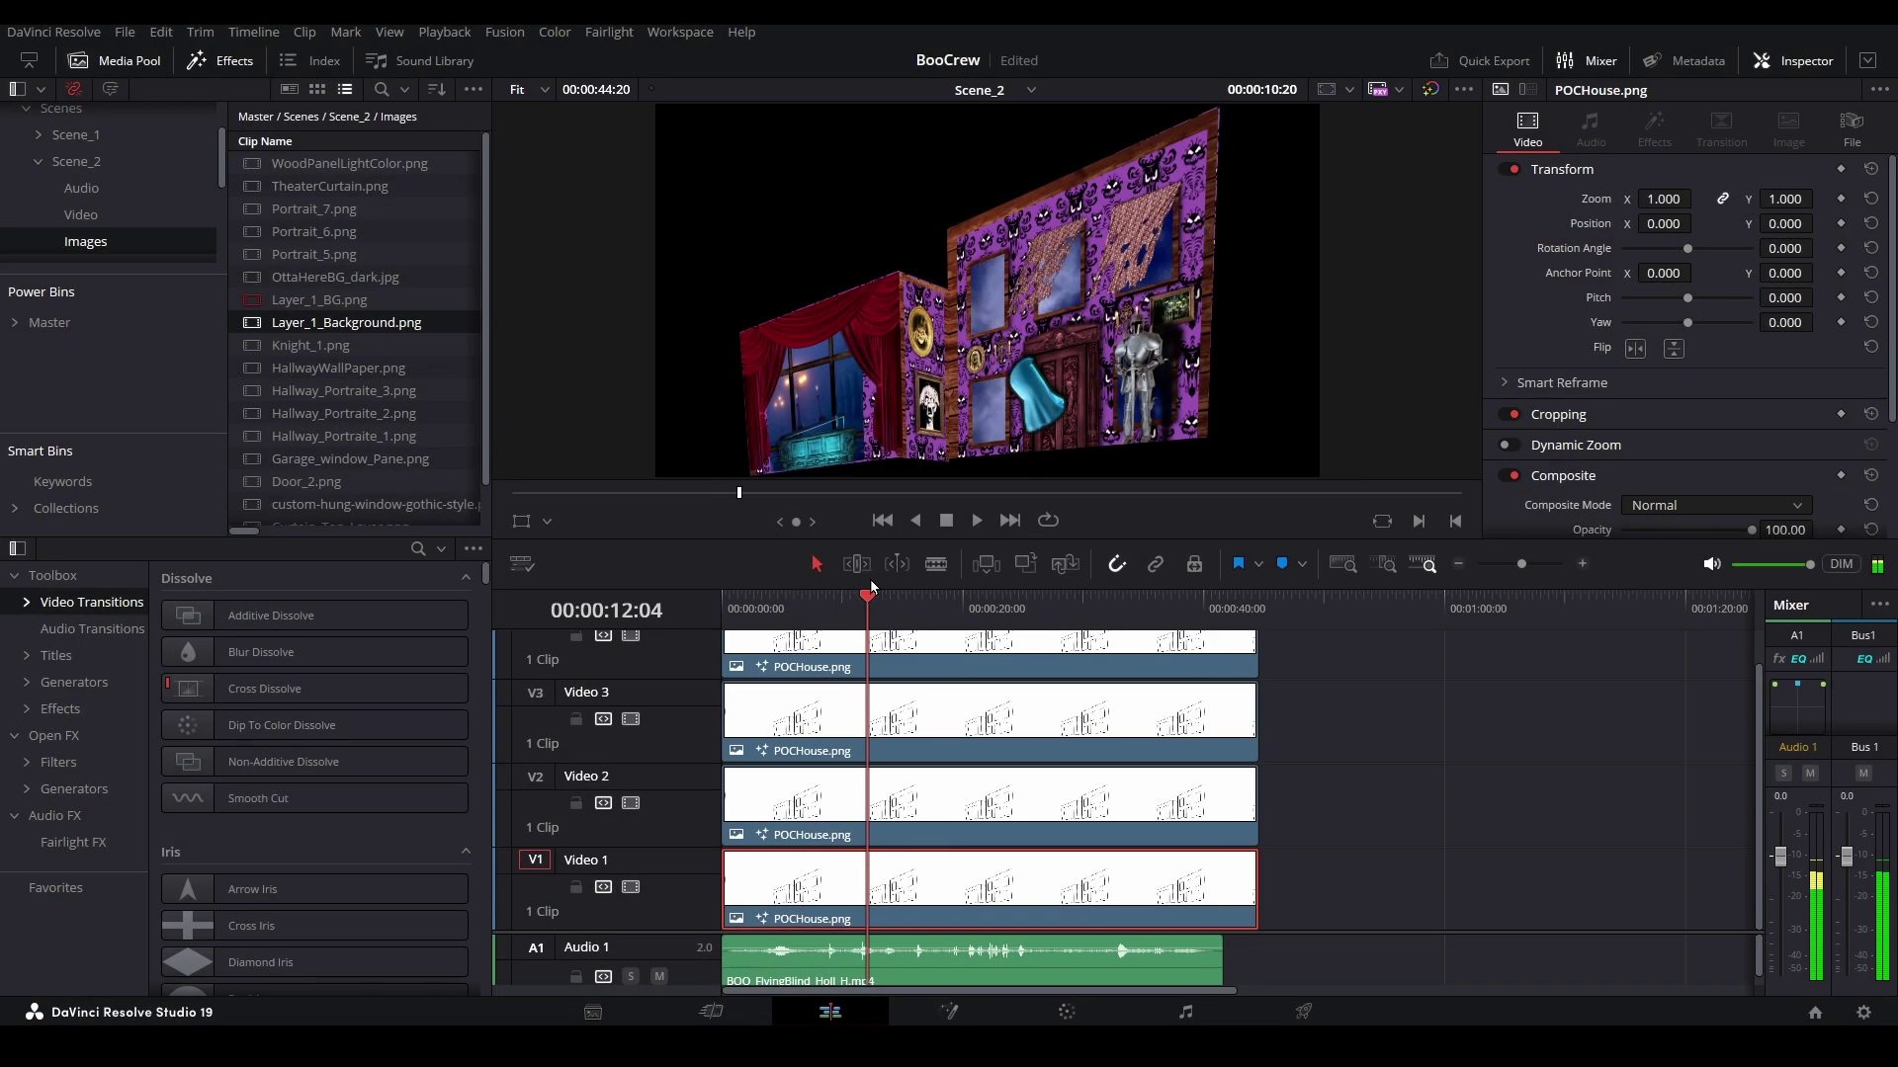
pyautogui.moveTo(870, 585); pyautogui.dragTo(708, 596)
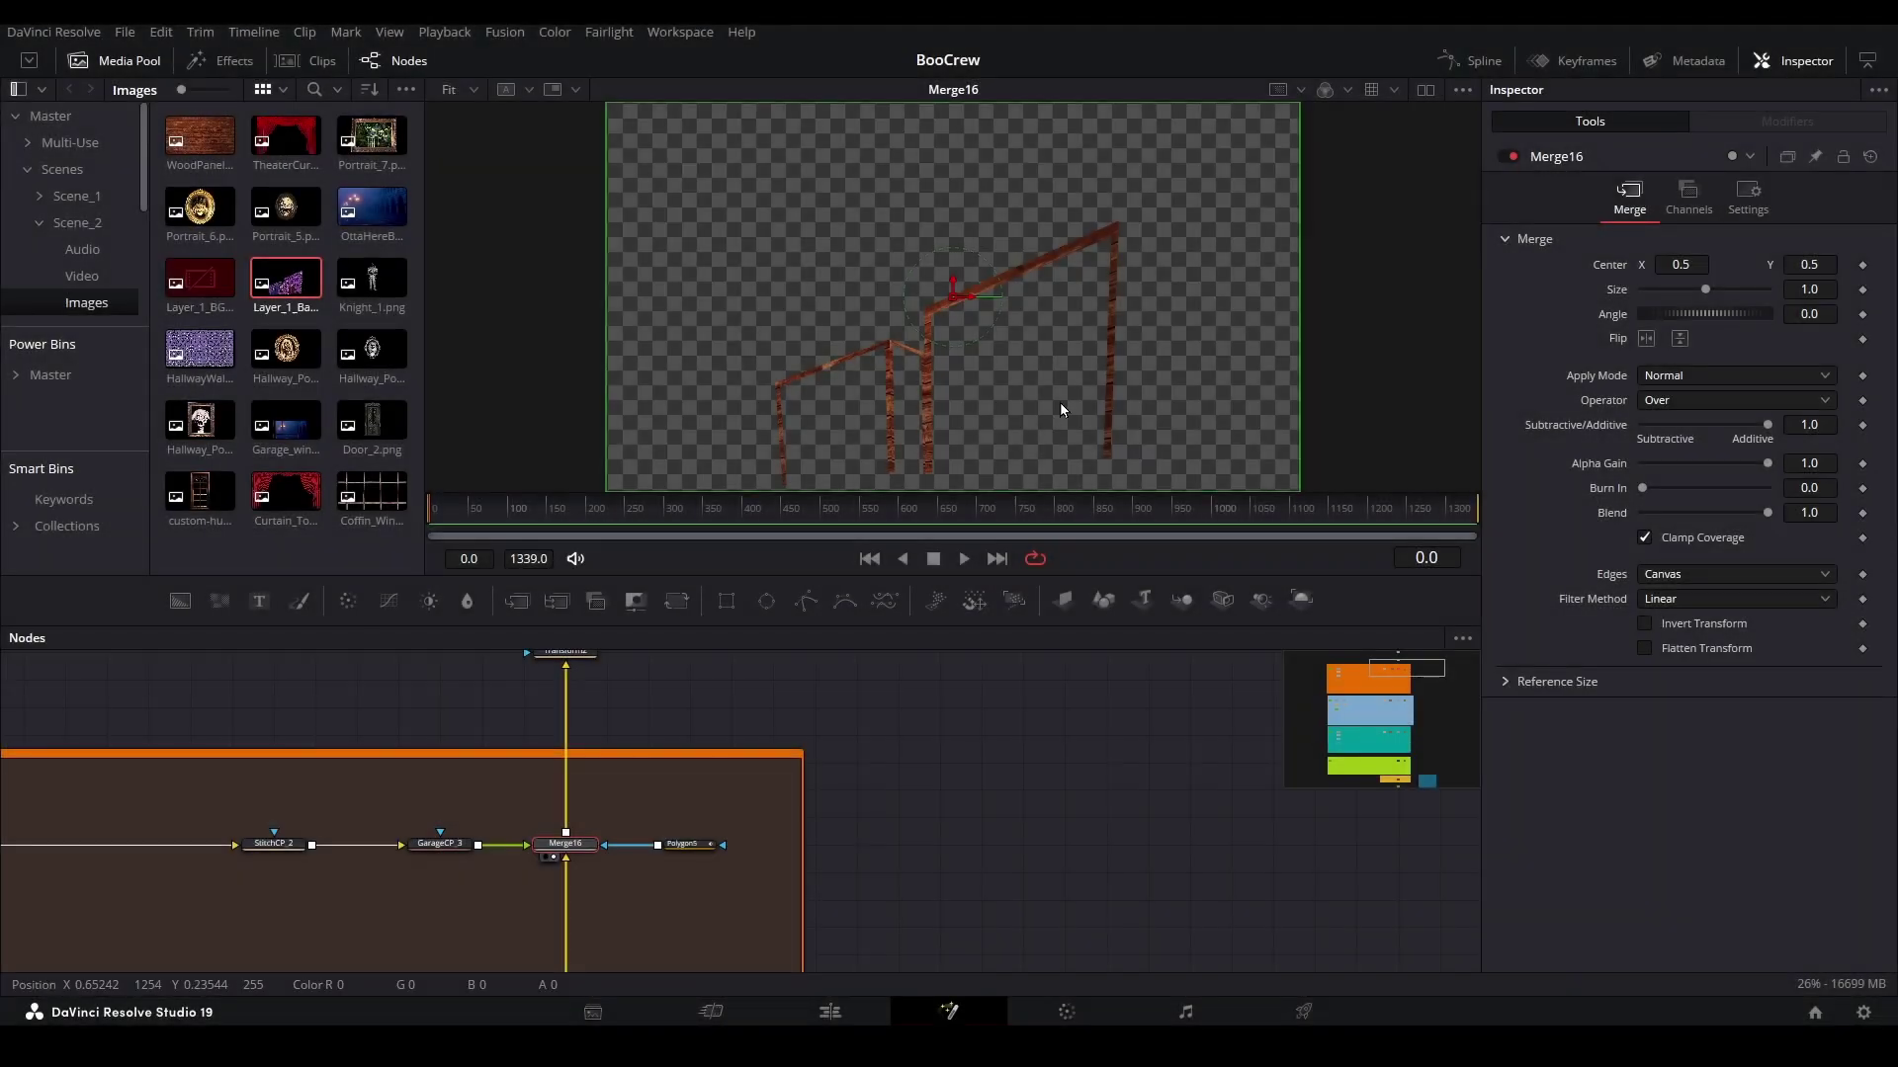
# - Save the Merge16 wall trim frame as Layer_3_Trim.png in the Scene_2 Images folder
pyautogui.rightClick(1060, 401)
pyautogui.click(1168, 550)
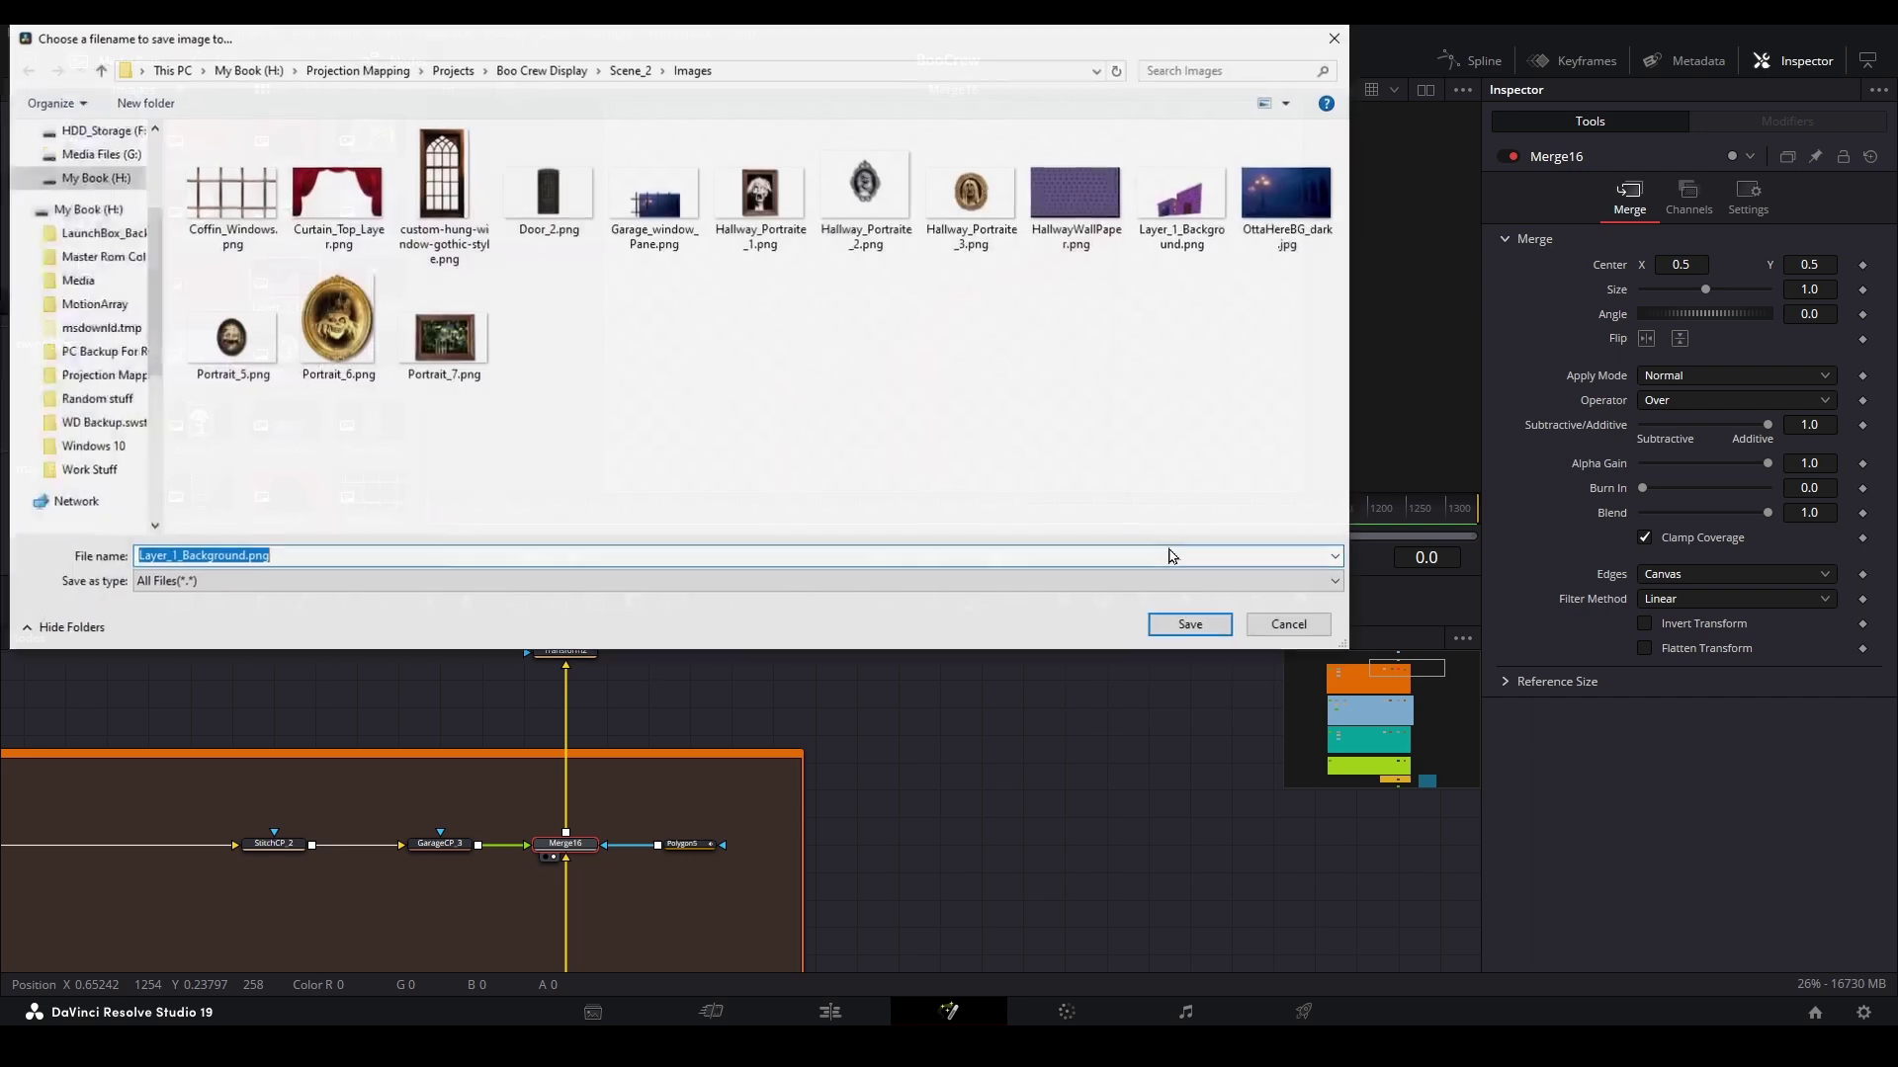
pyautogui.click(1176, 249)
pyautogui.click(179, 556)
pyautogui.click(179, 556)
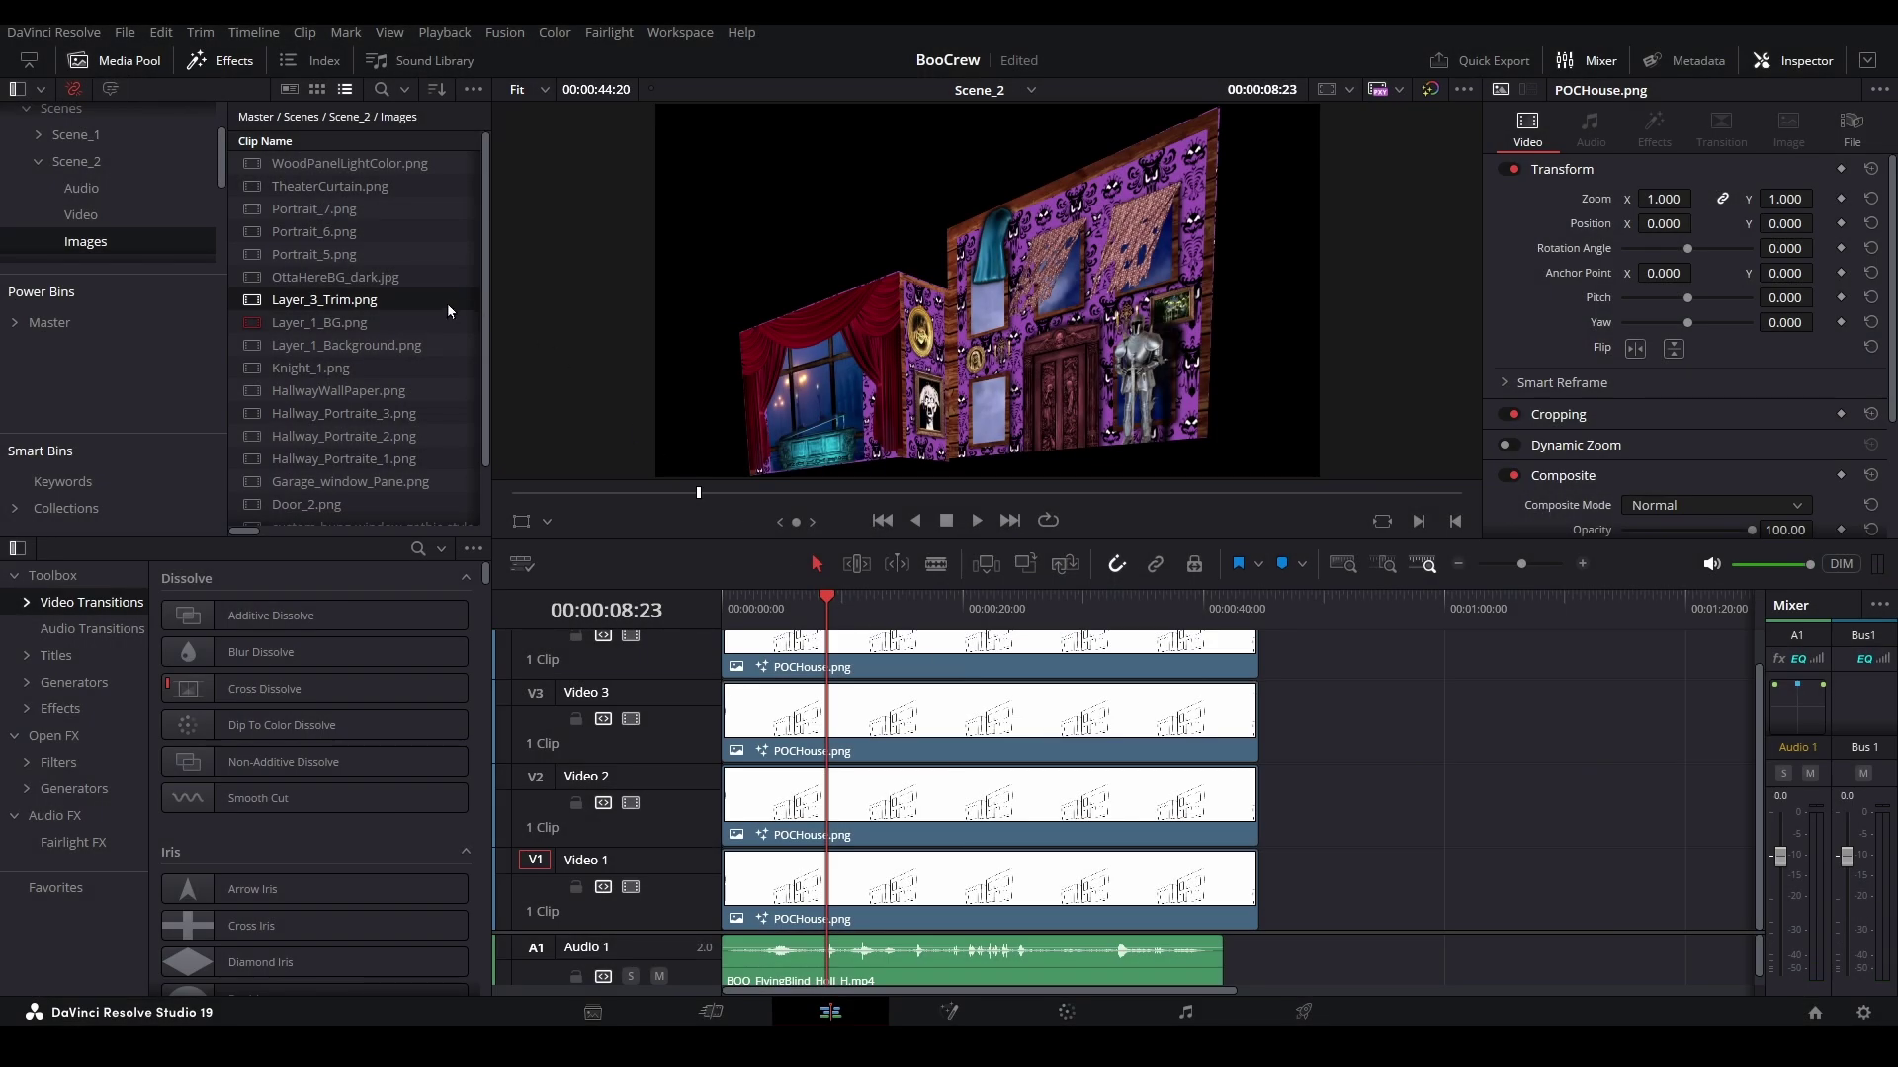
# - Preview Layer_3_Trim.png in place of the Video 3 house clip, then undo back to POCHouse.png
pyautogui.moveTo(368, 303); pyautogui.dragTo(1251, 720)
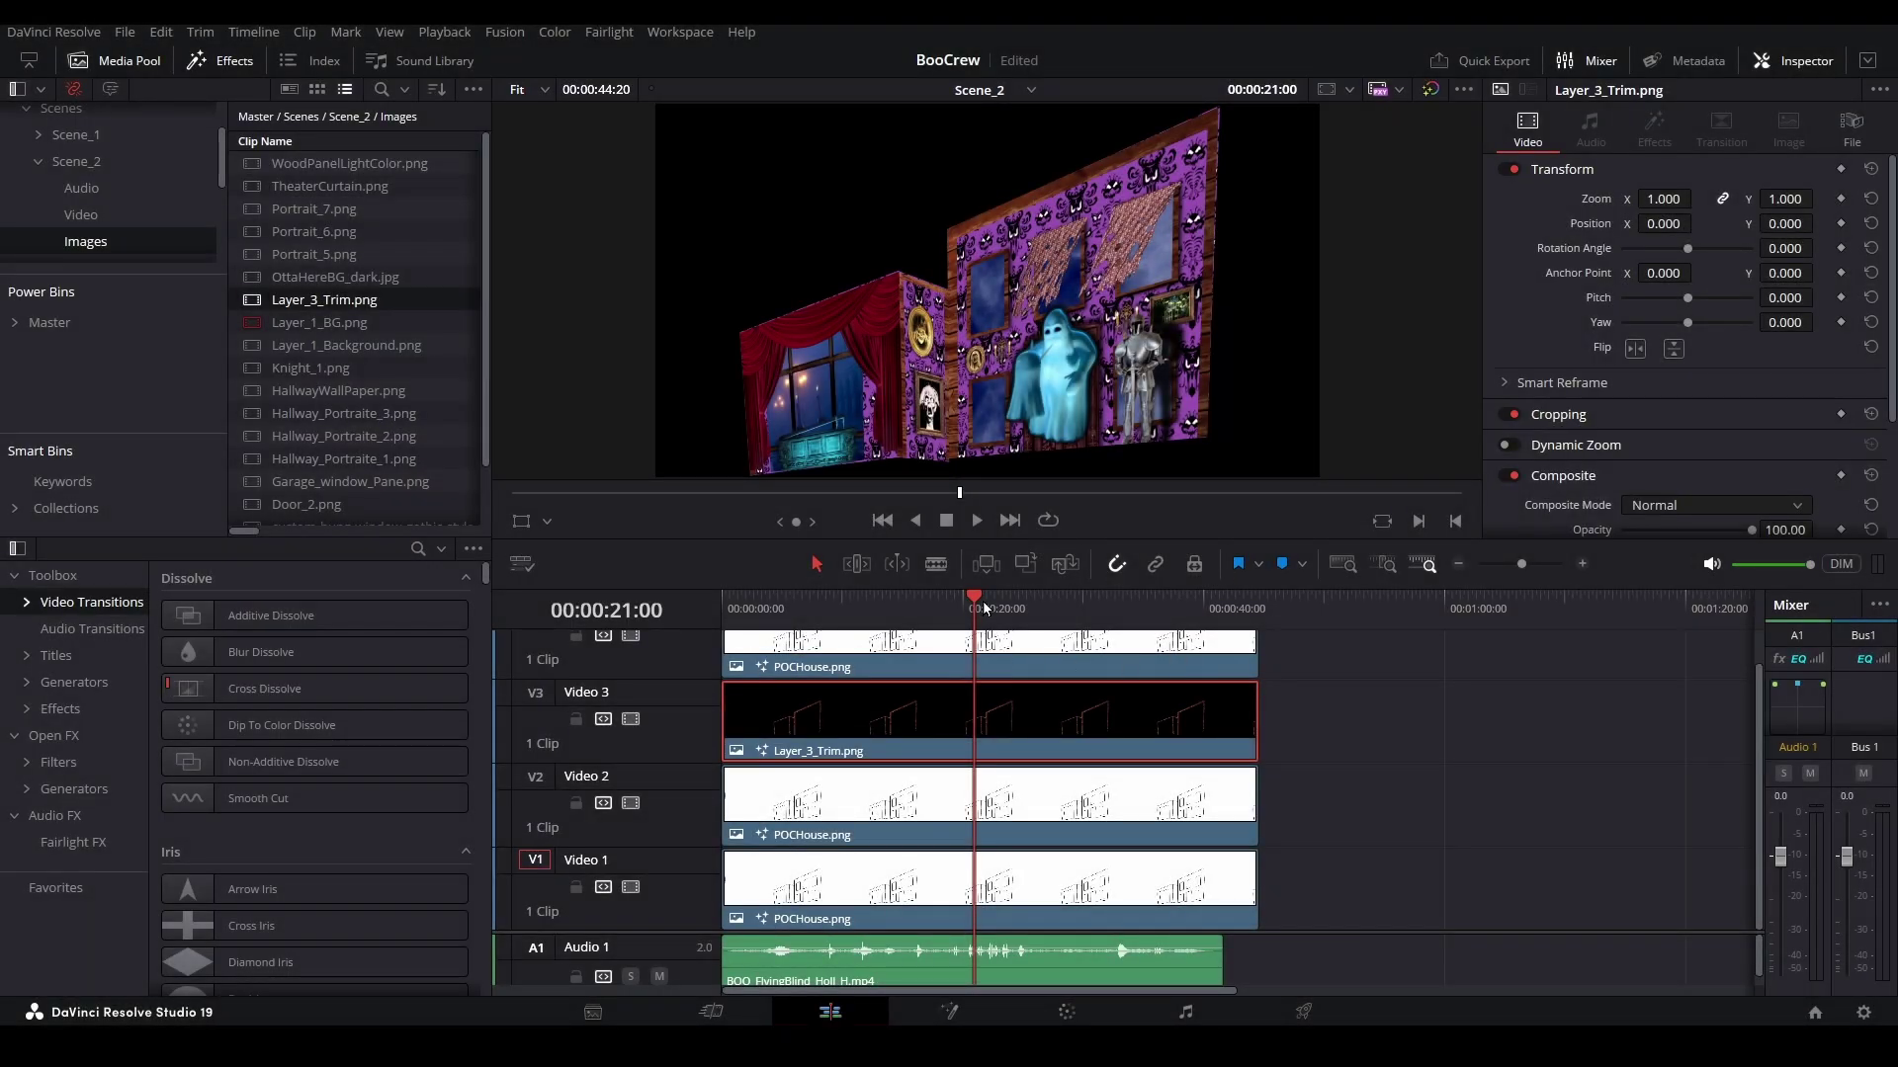
pyautogui.moveTo(984, 608); pyautogui.dragTo(1011, 602)
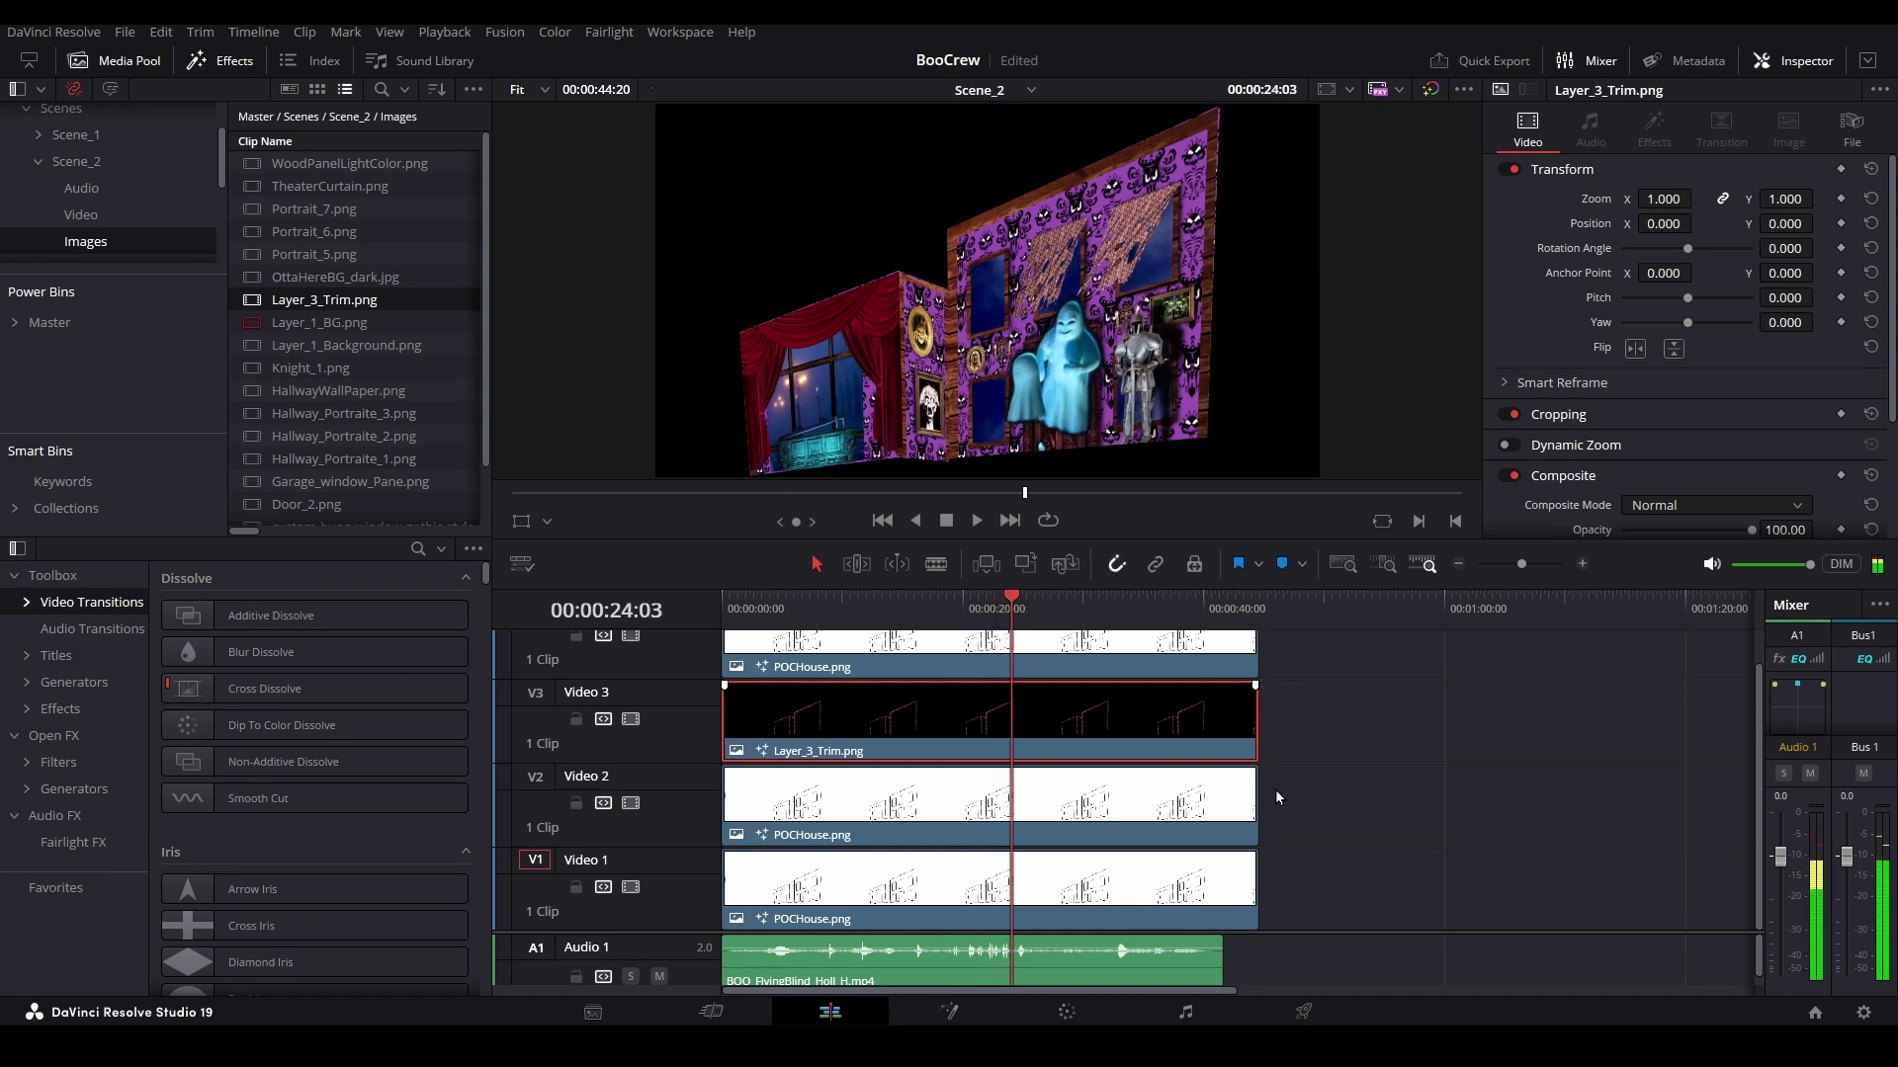
pyautogui.click(1294, 796)
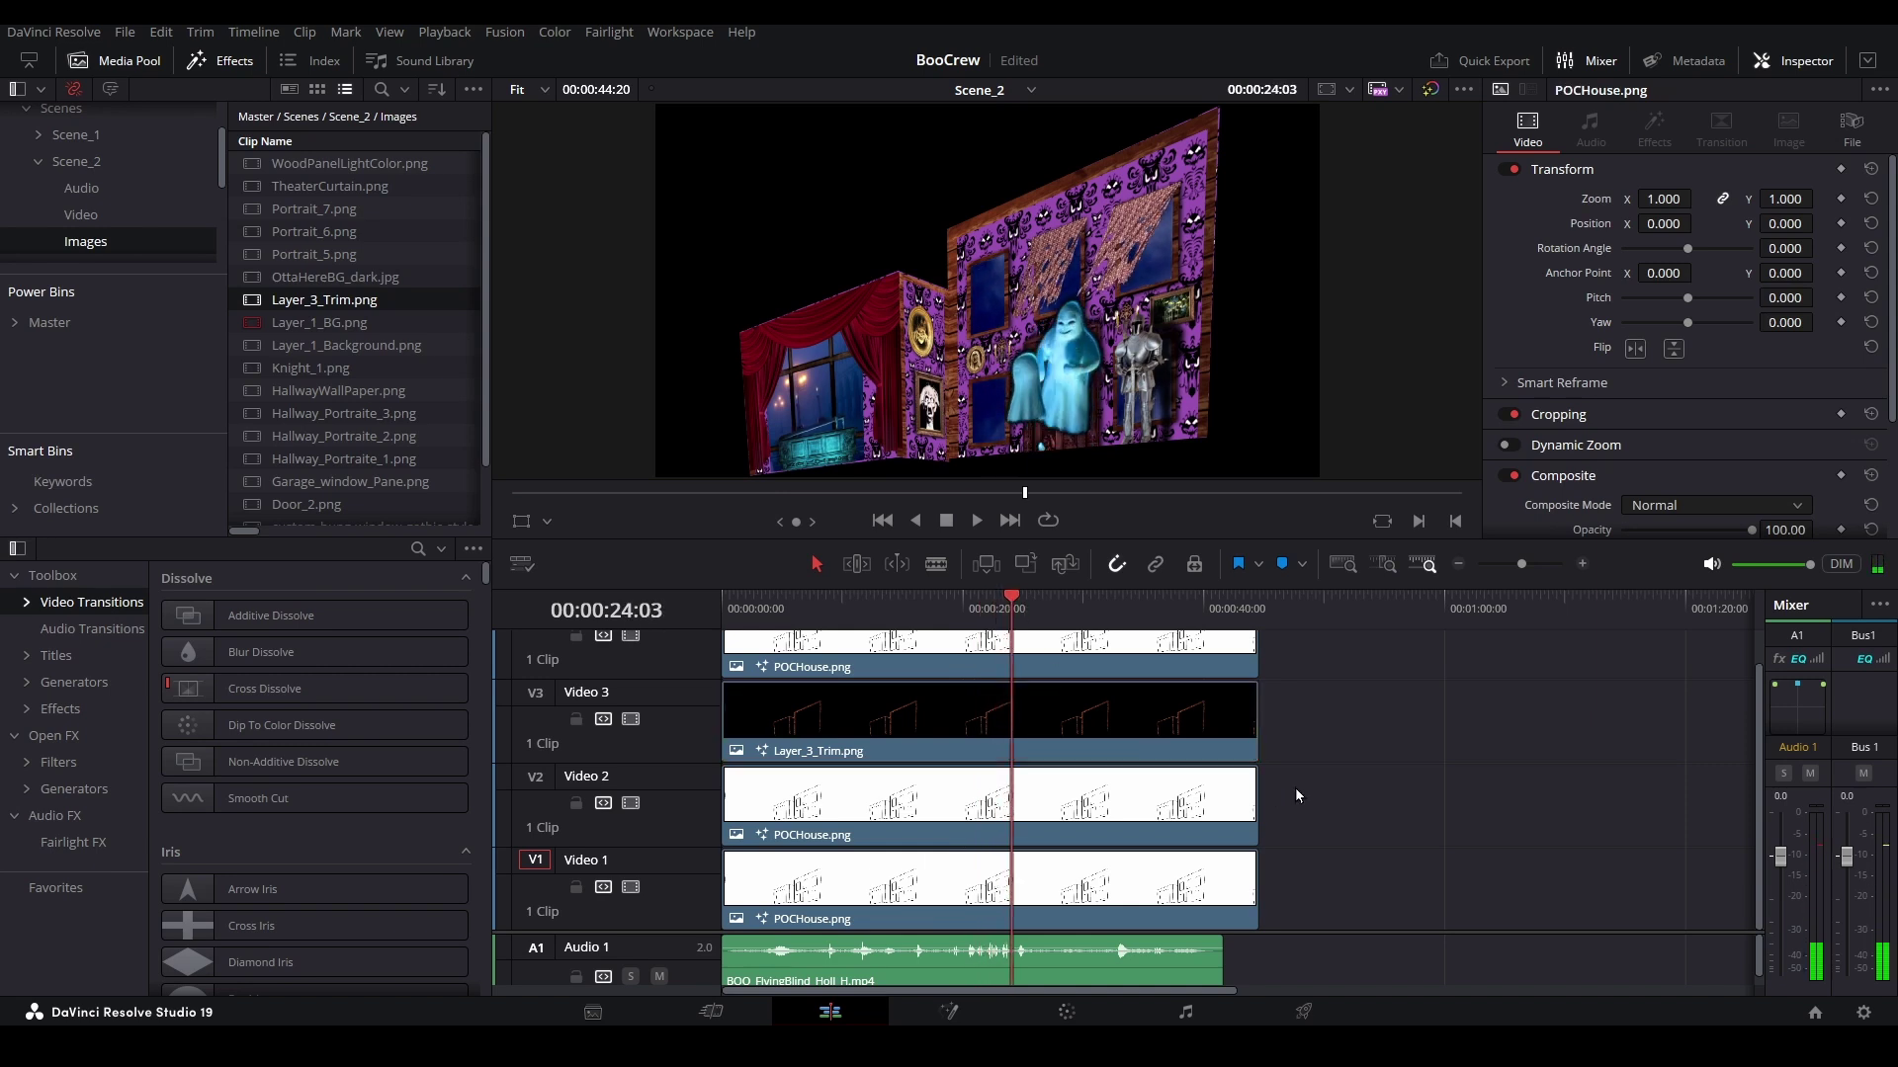
pyautogui.hotkey('ctrl', 'z')
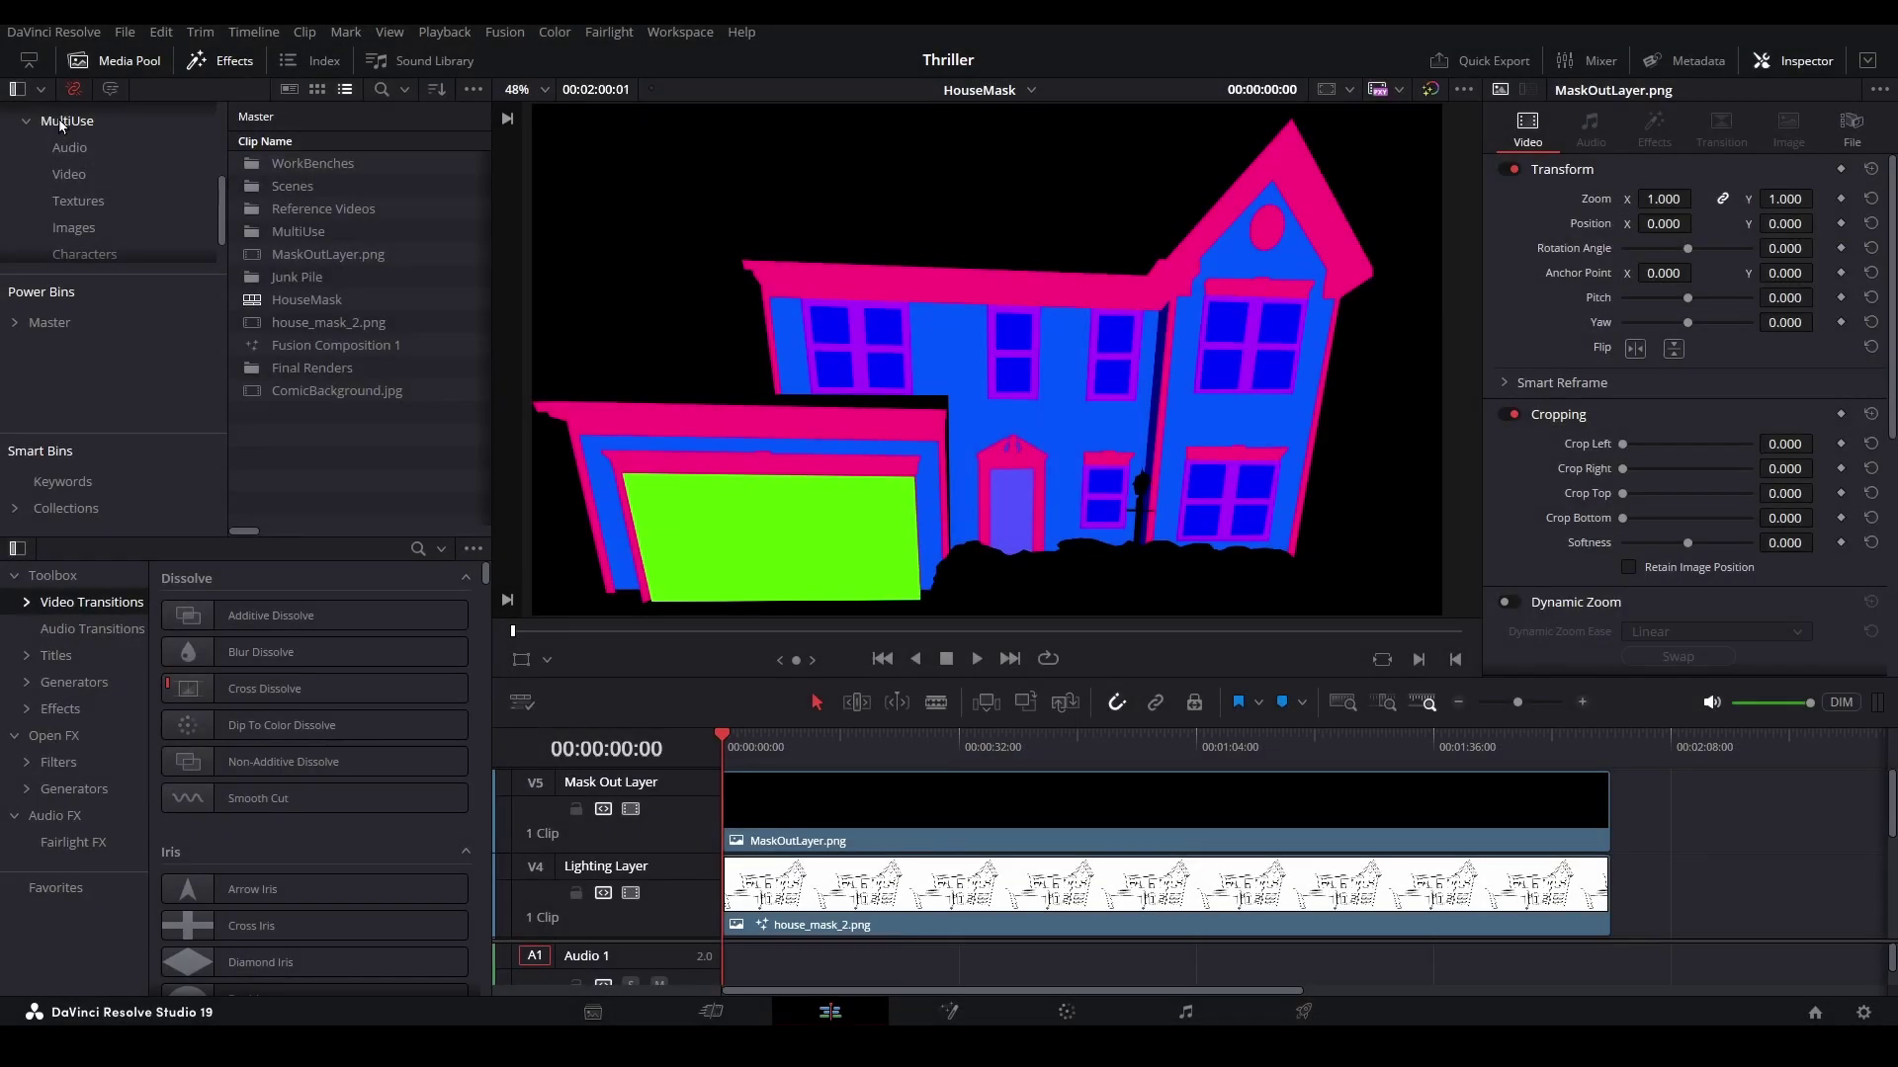
# - Hide and then re-show the Mask Out Layer track to compare the HouseMask timeline
pyautogui.click(1240, 836)
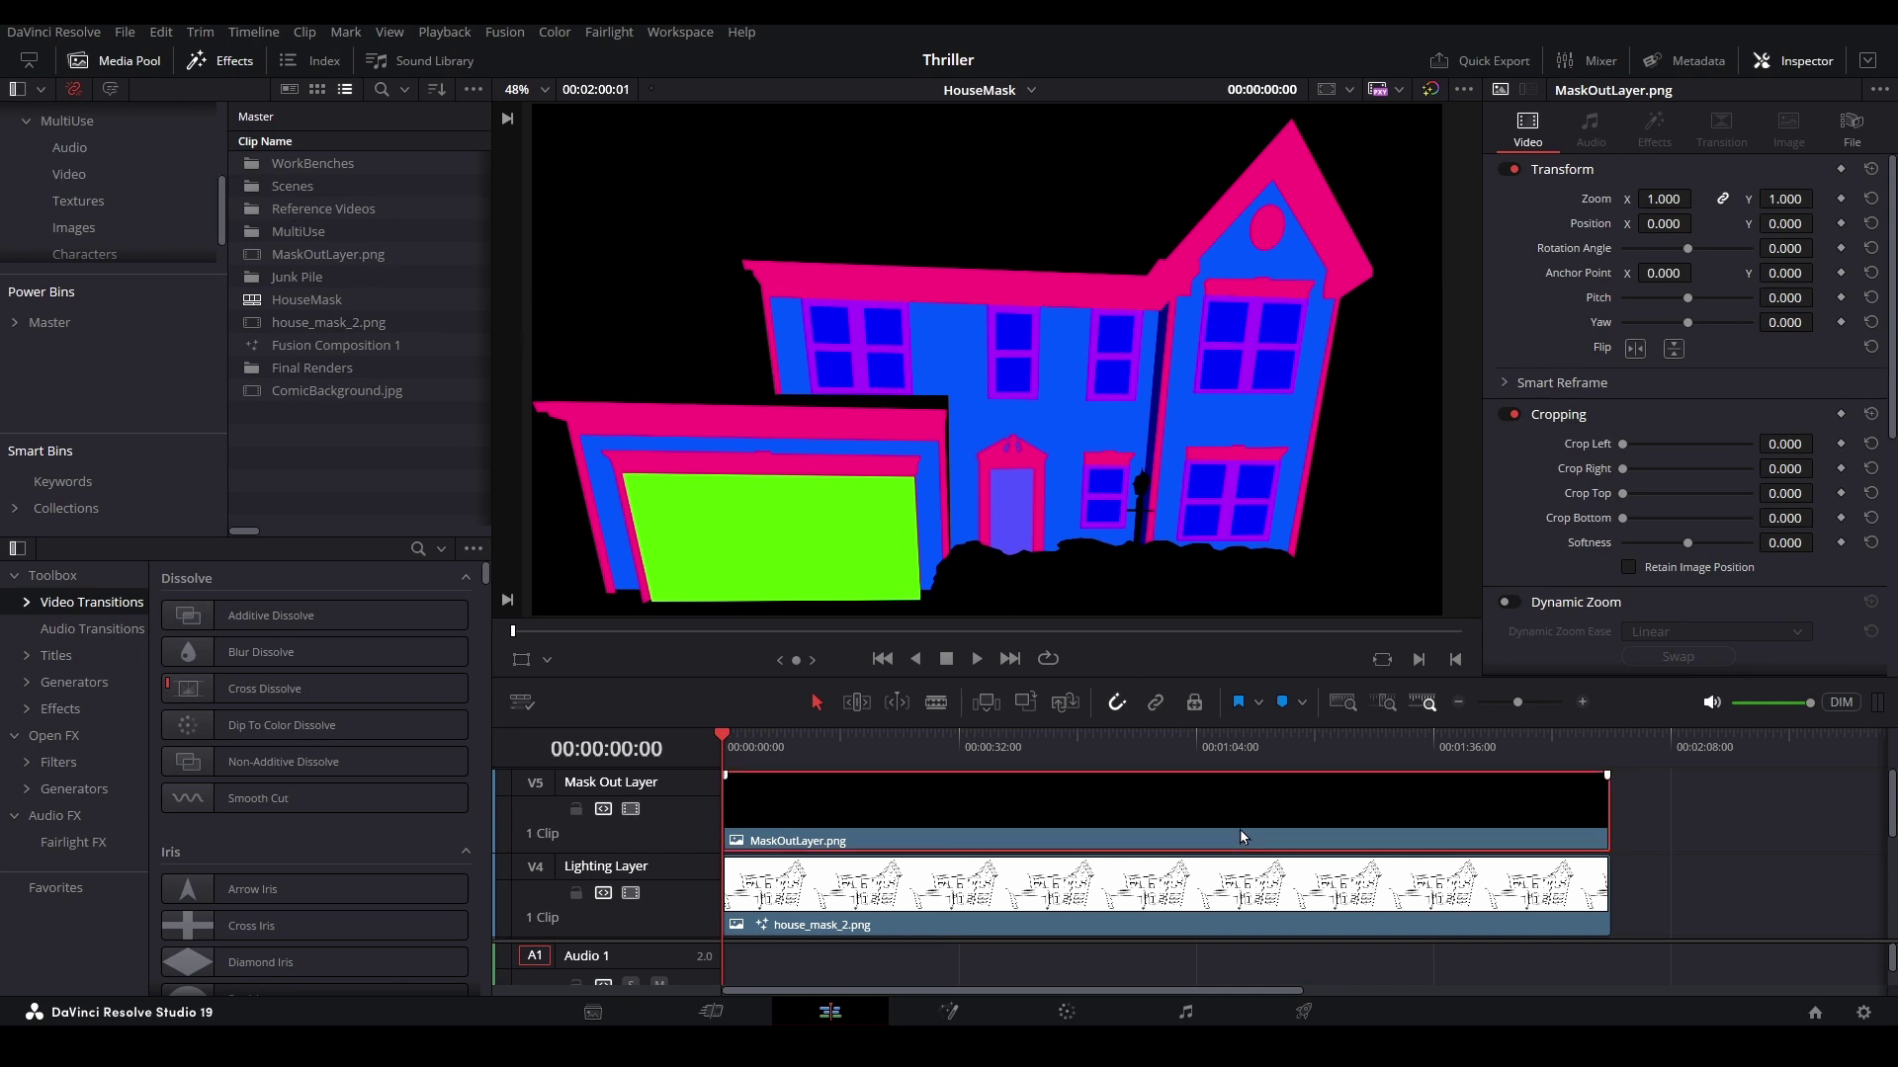
pyautogui.click(631, 809)
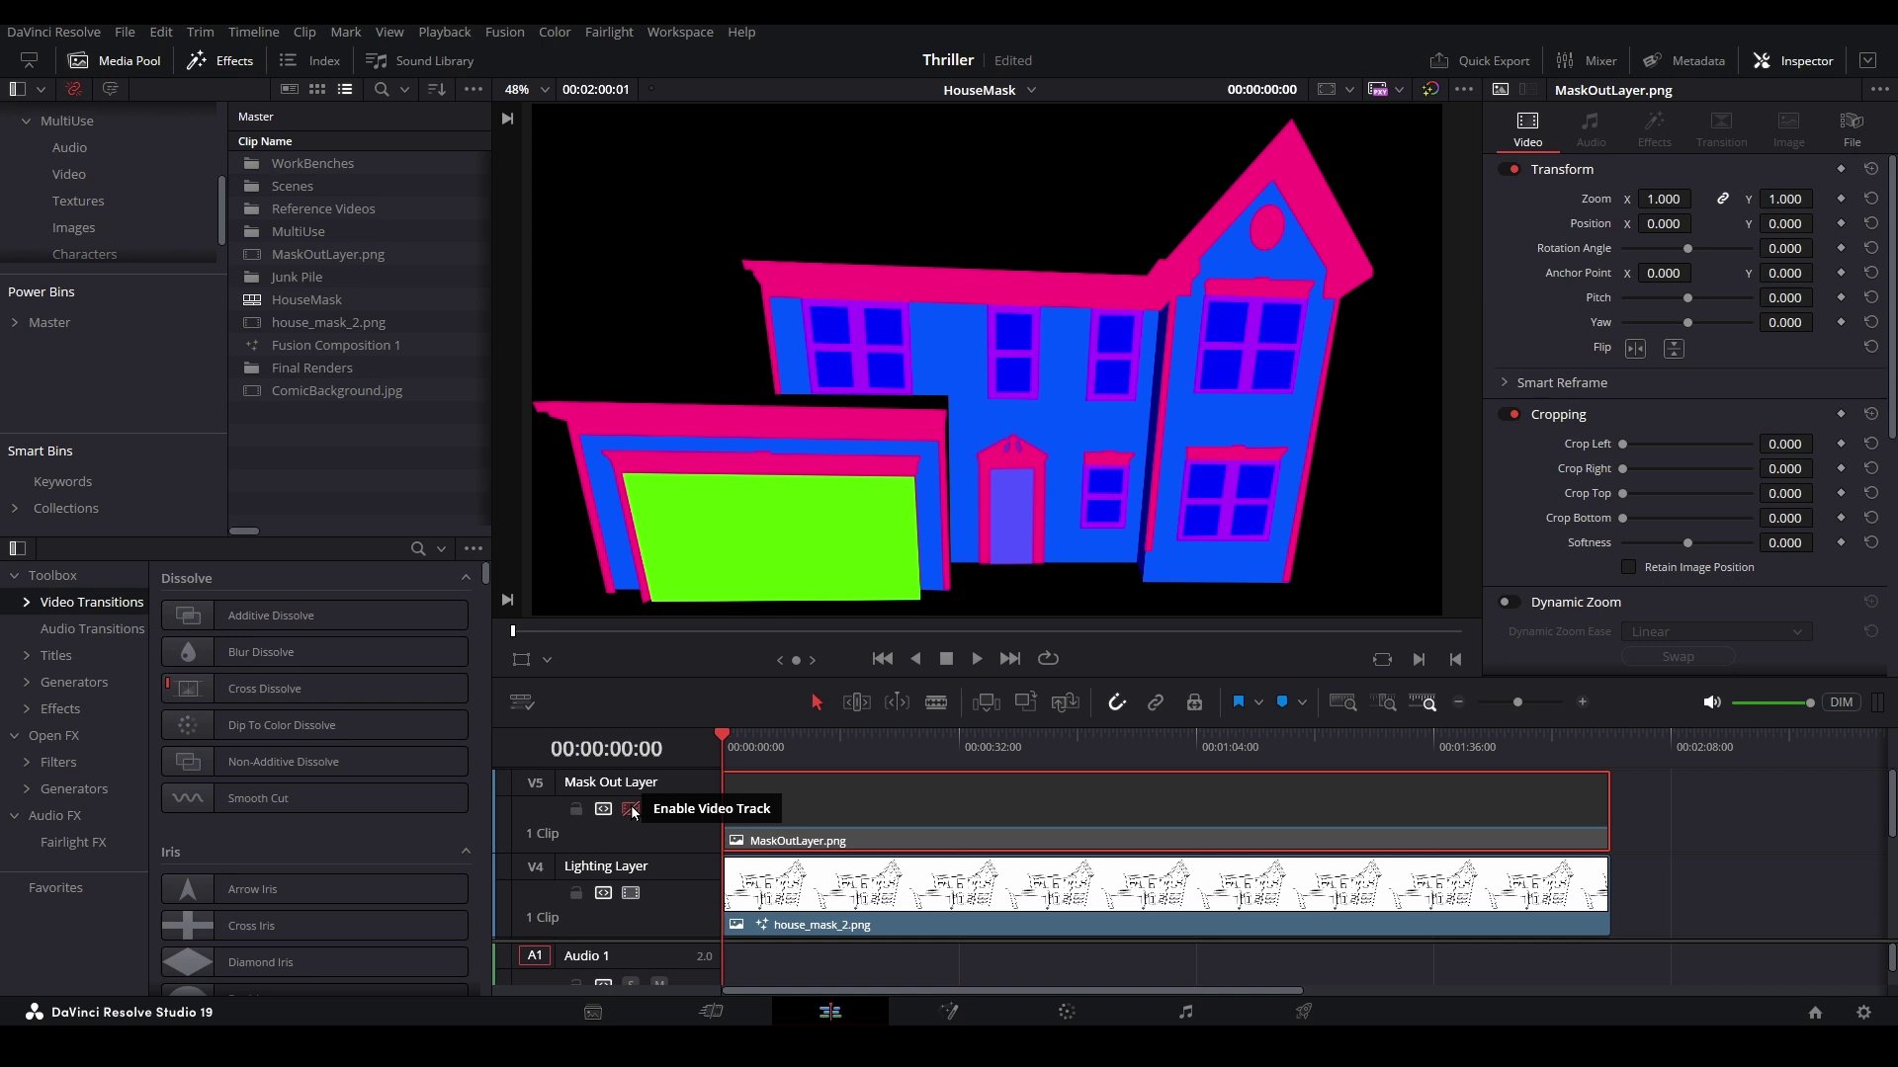
pyautogui.click(631, 809)
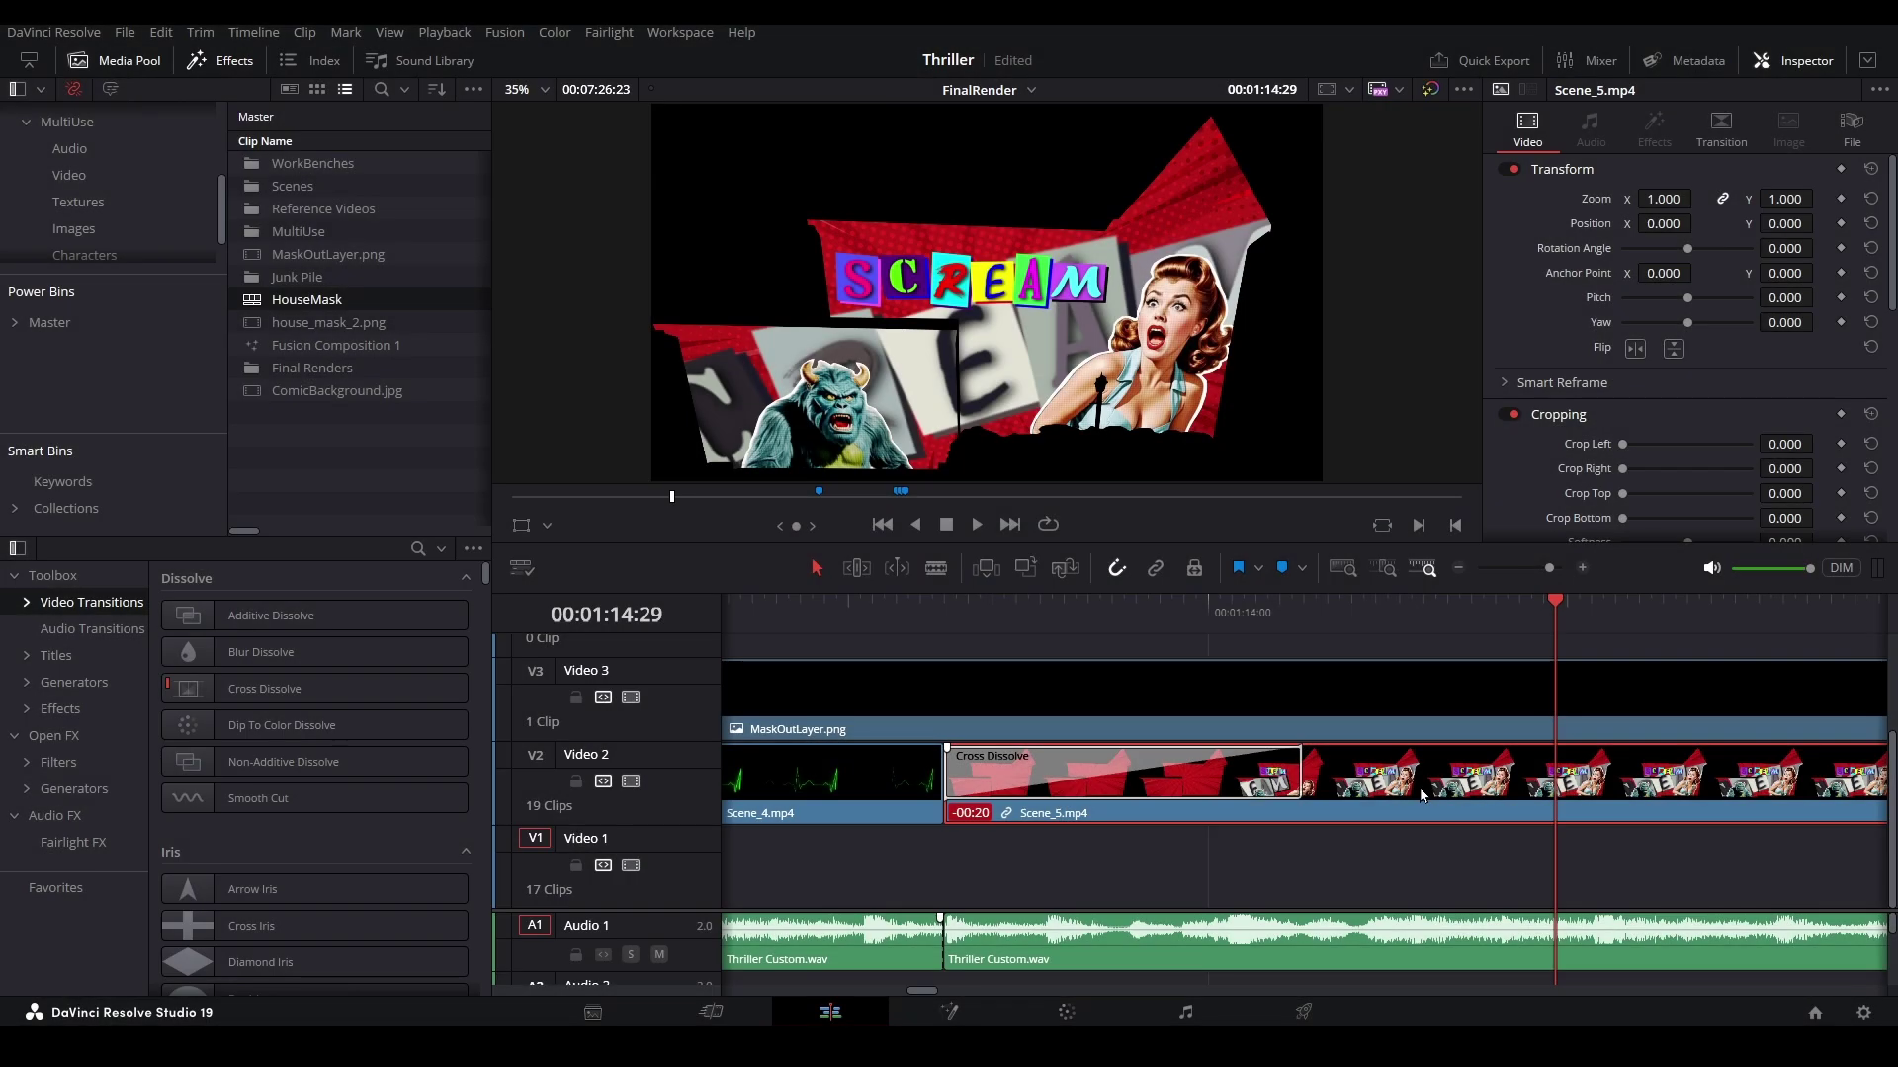
# - Toggle the Video 3 mask track off and on, then zoom the timeline out to show all scenes
pyautogui.click(632, 700)
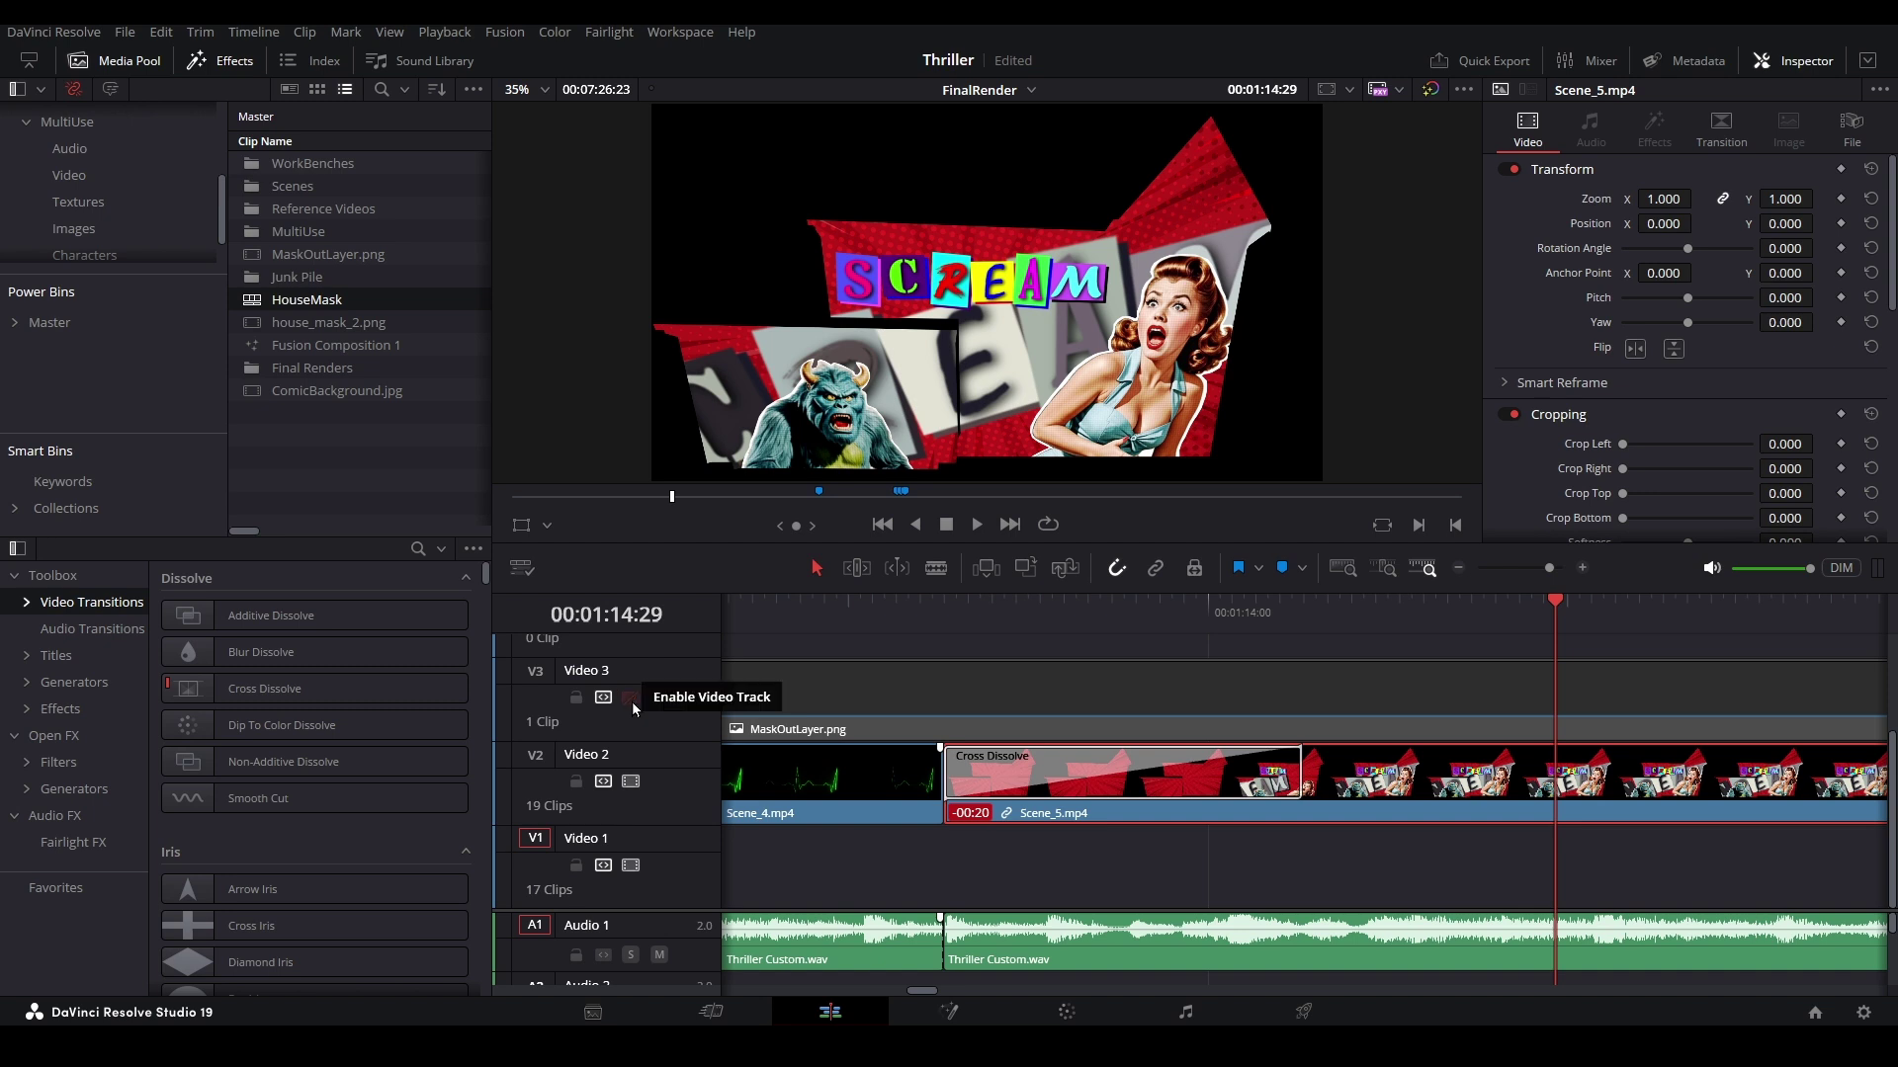
pyautogui.click(632, 700)
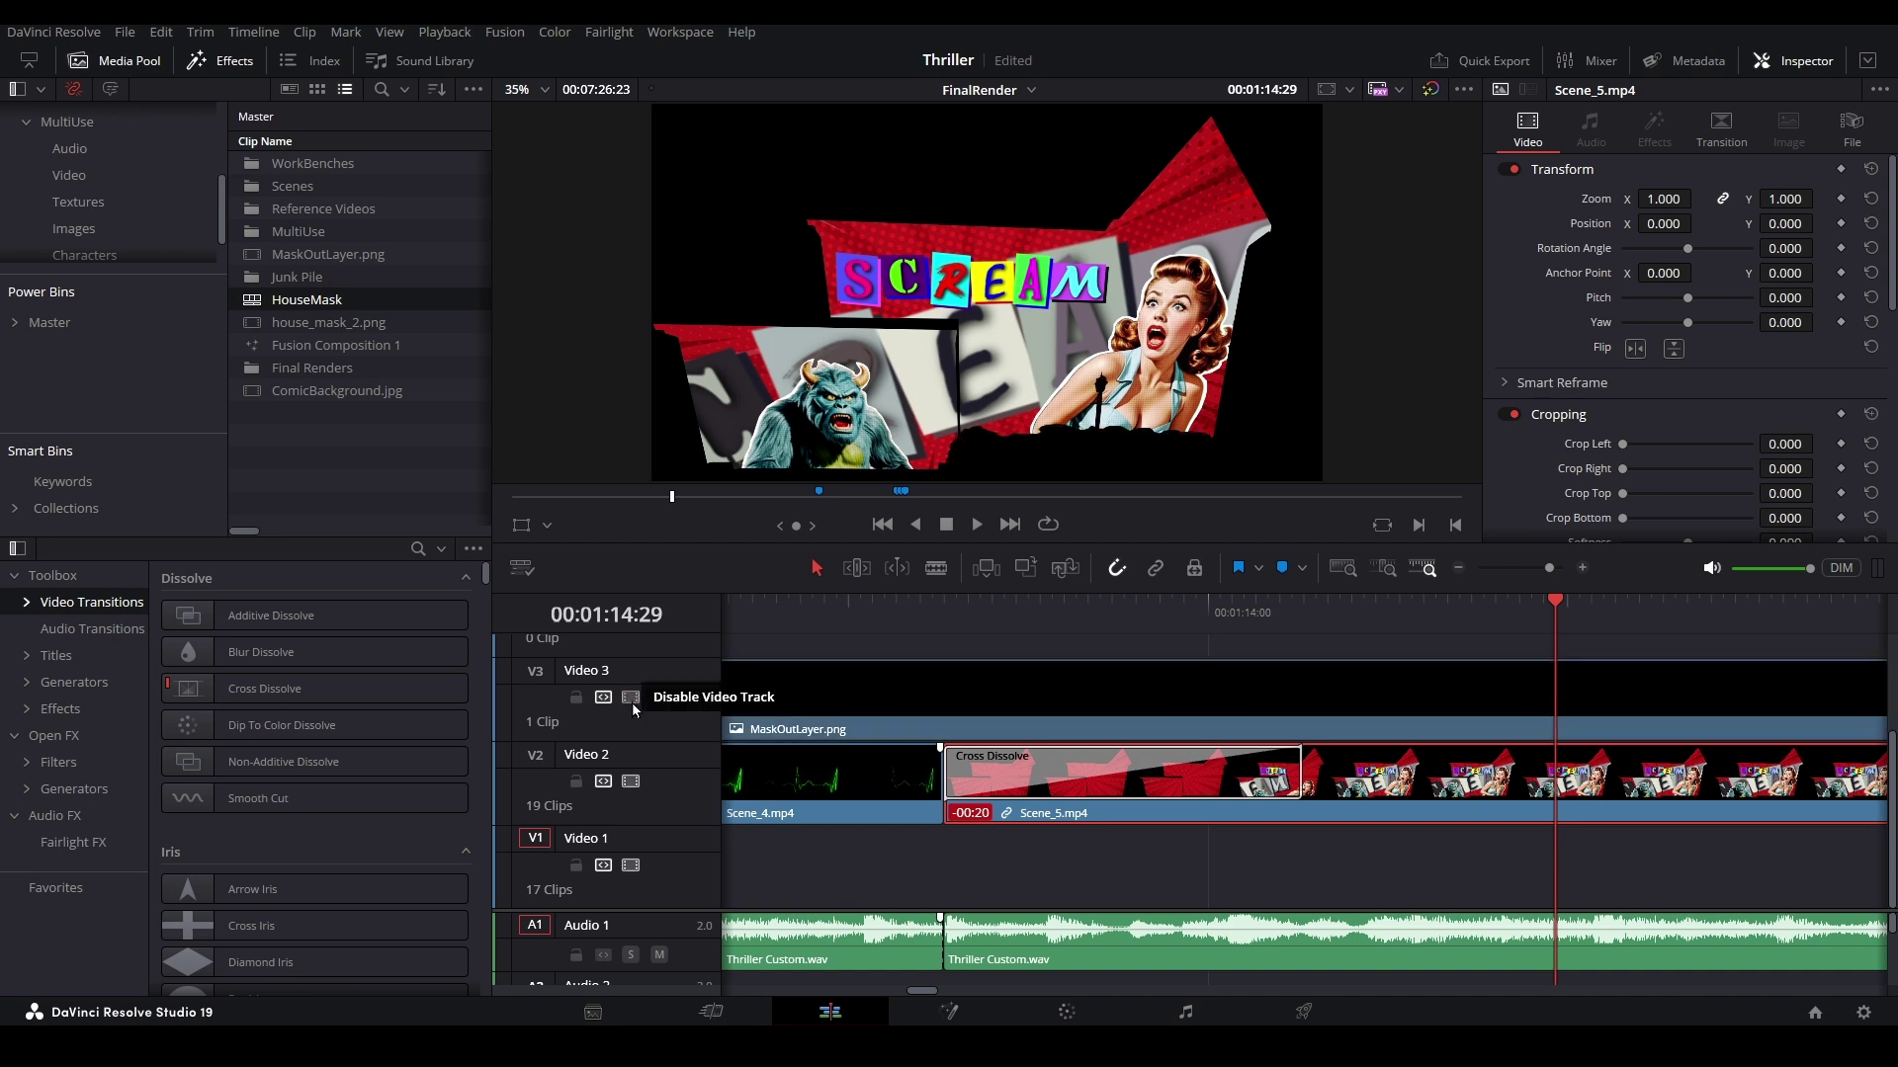
pyautogui.click(1532, 569)
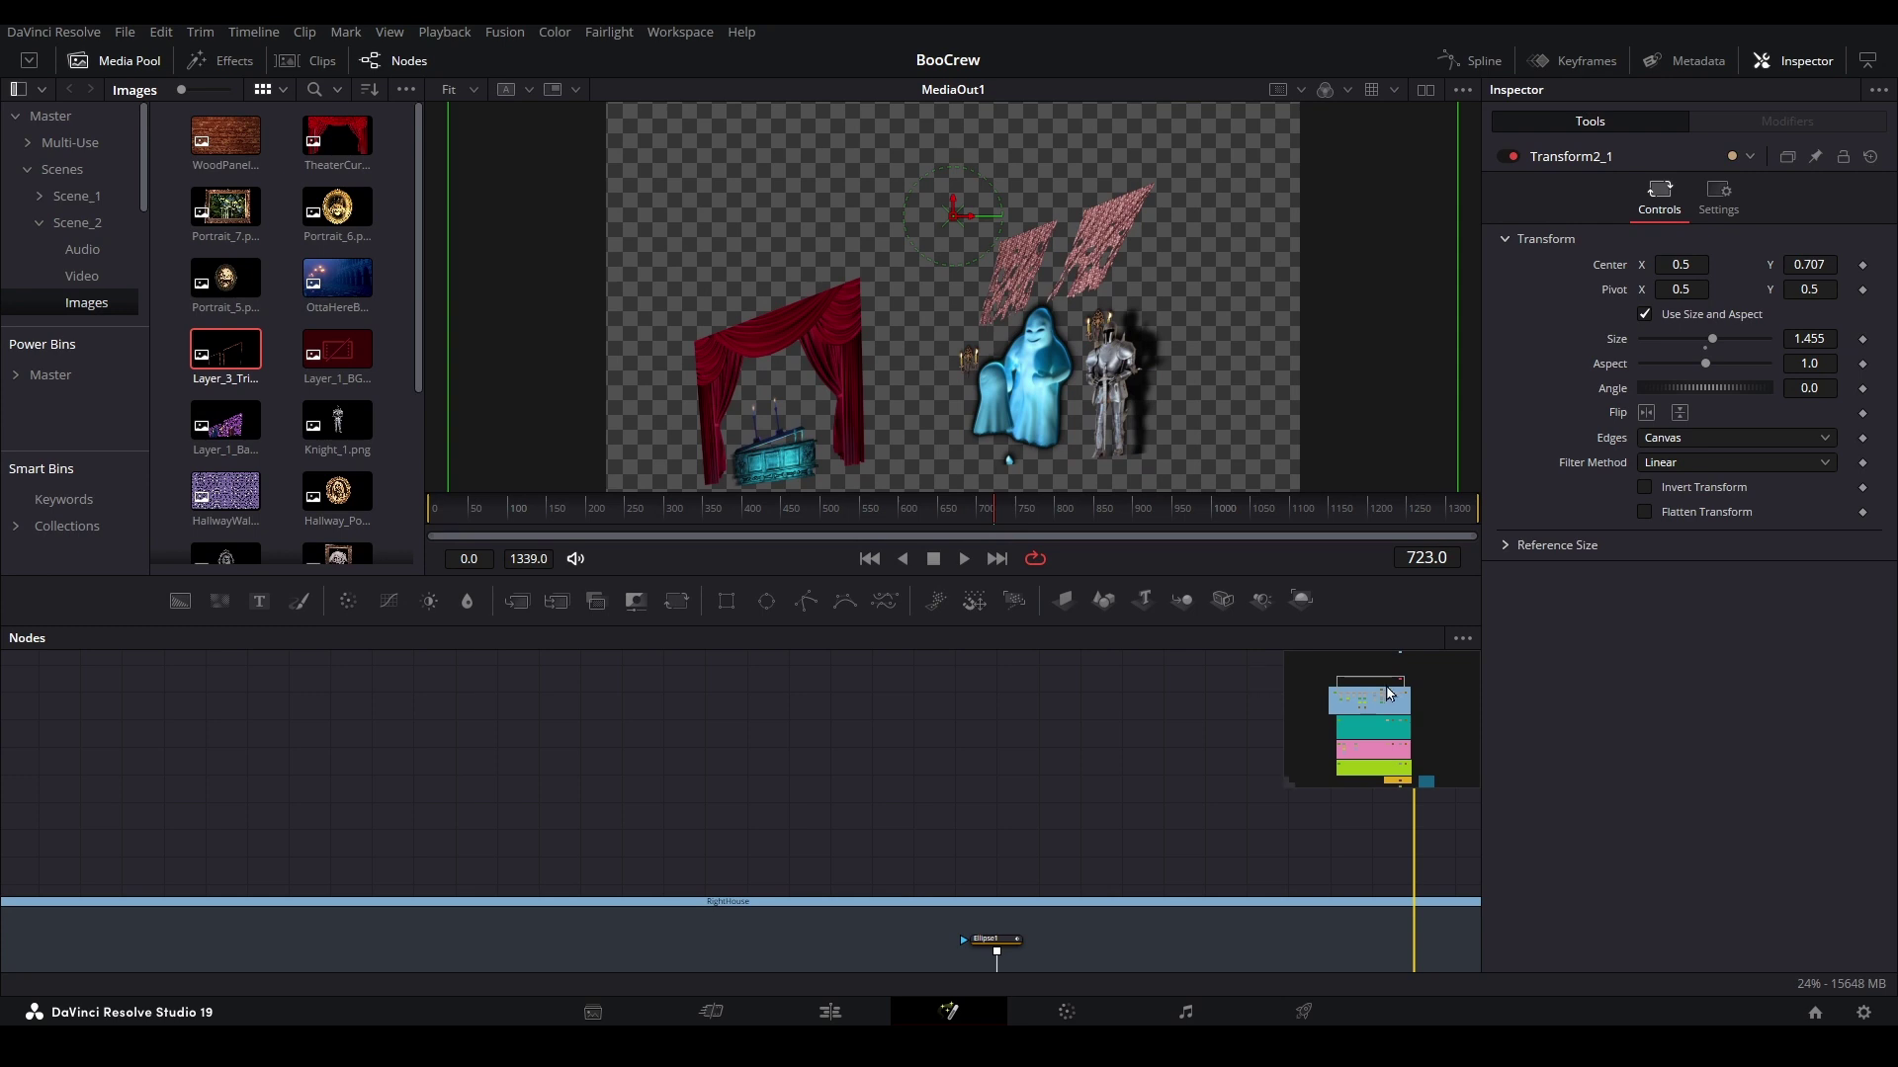
# - Pan the node graph to the MediaIn2 chain and marquee-select LumaKeyer1, DropShadow1 and DropShadow1_1
pyautogui.click(1347, 704)
pyautogui.moveTo(1347, 704); pyautogui.dragTo(1349, 713)
pyautogui.click(980, 916)
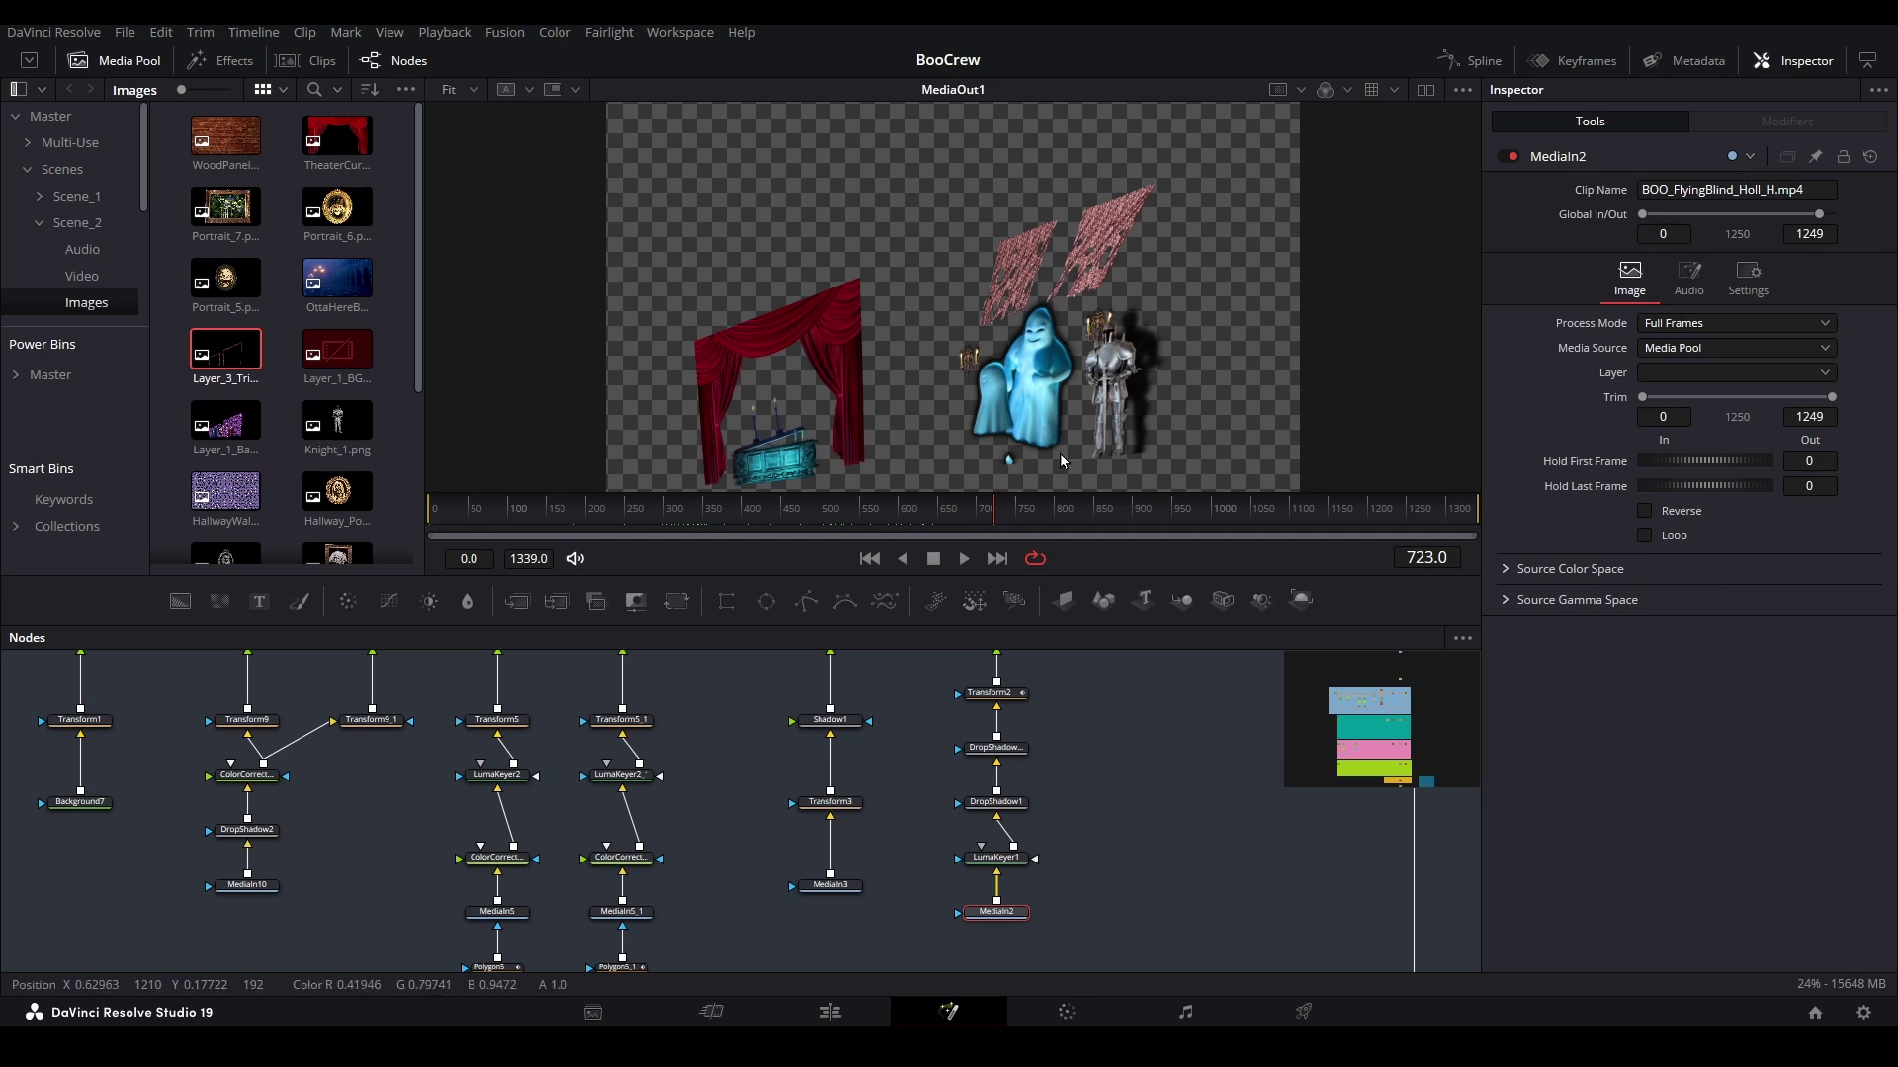
pyautogui.click(1130, 870)
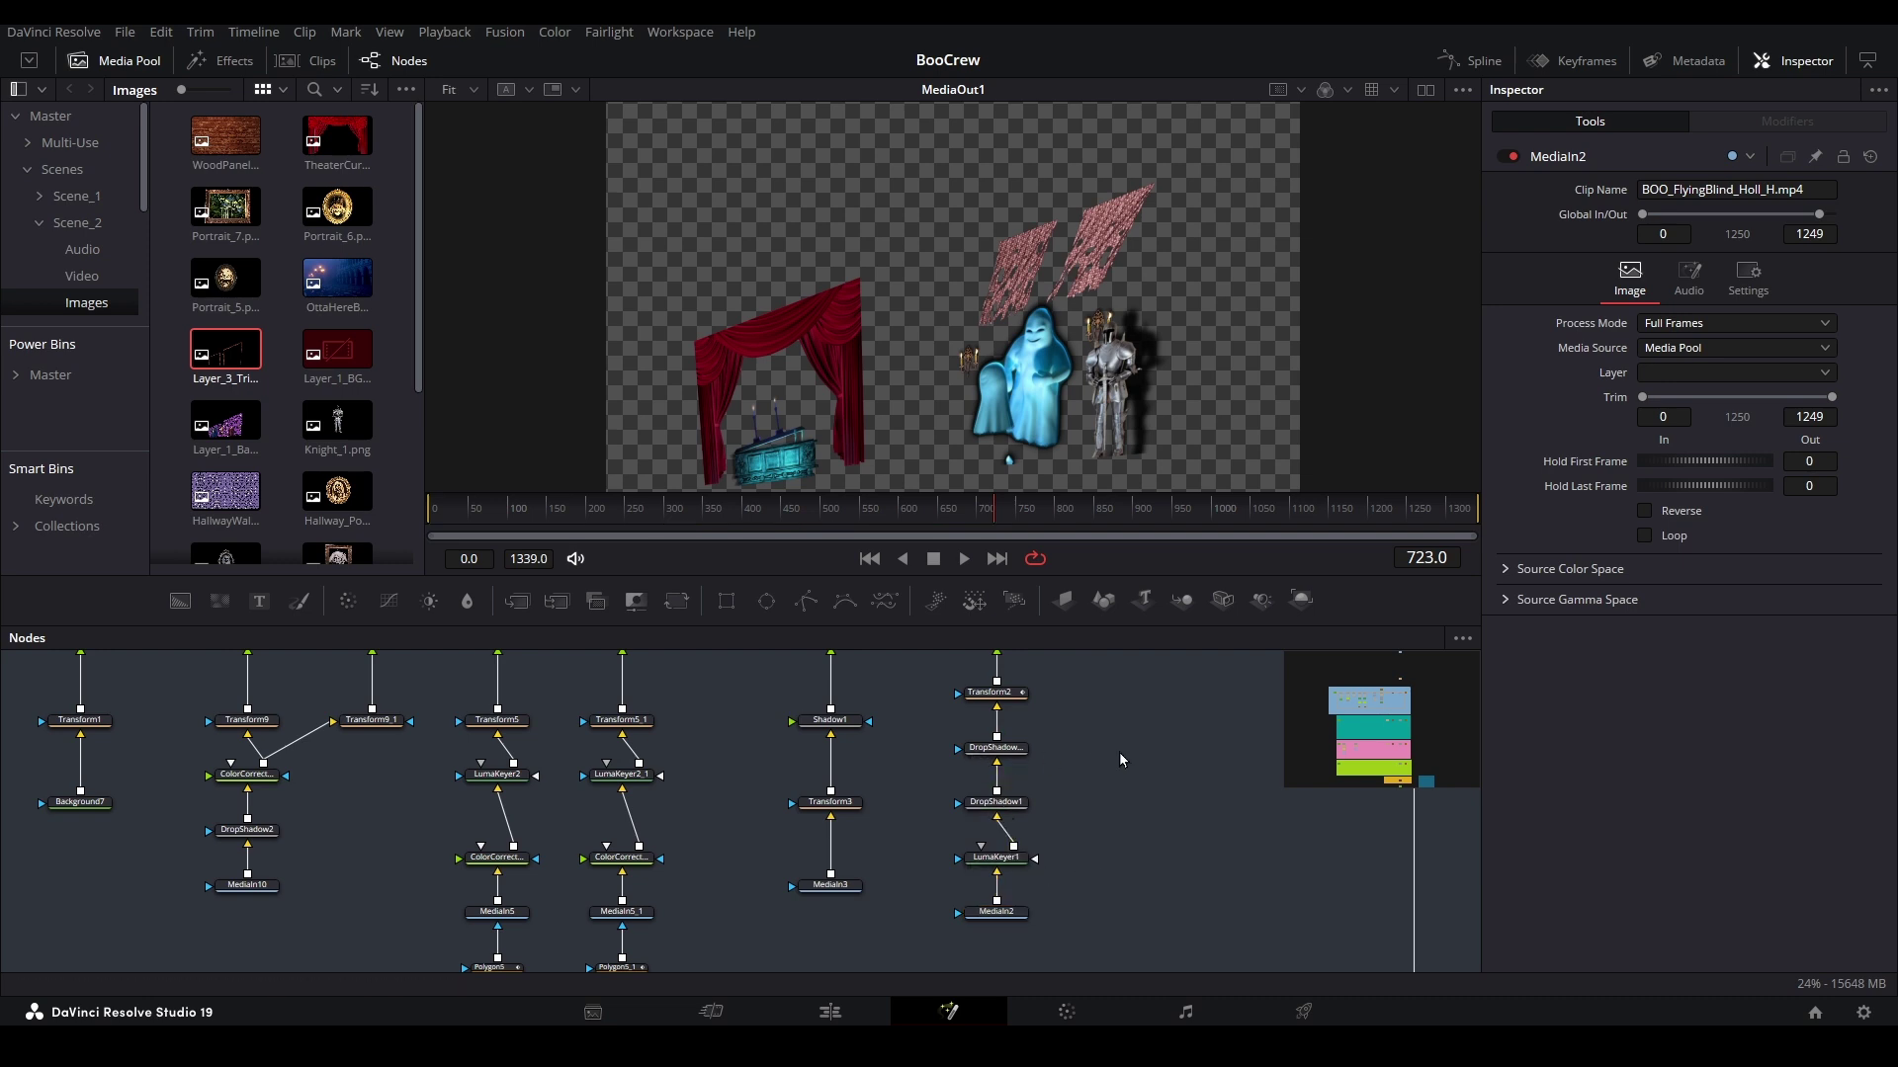
pyautogui.moveTo(1022, 705)
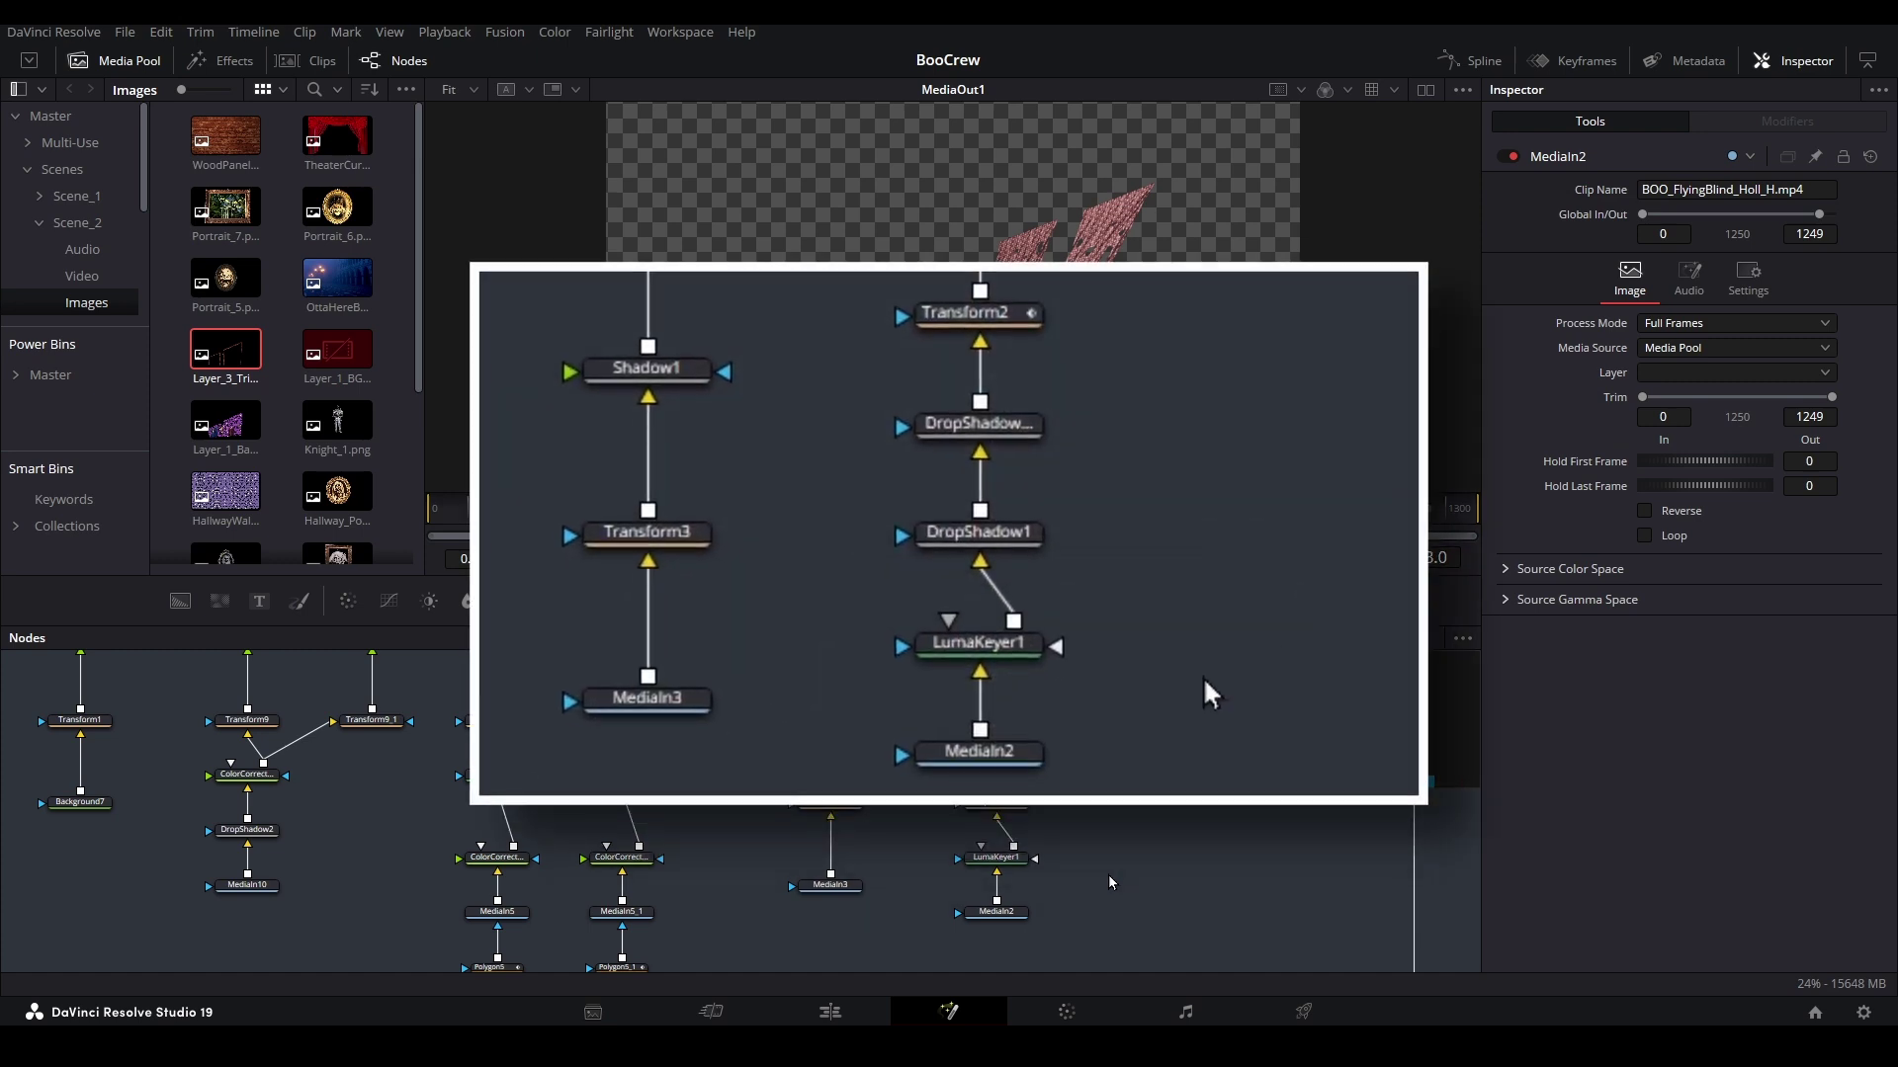
pyautogui.moveTo(1110, 881); pyautogui.dragTo(1001, 748)
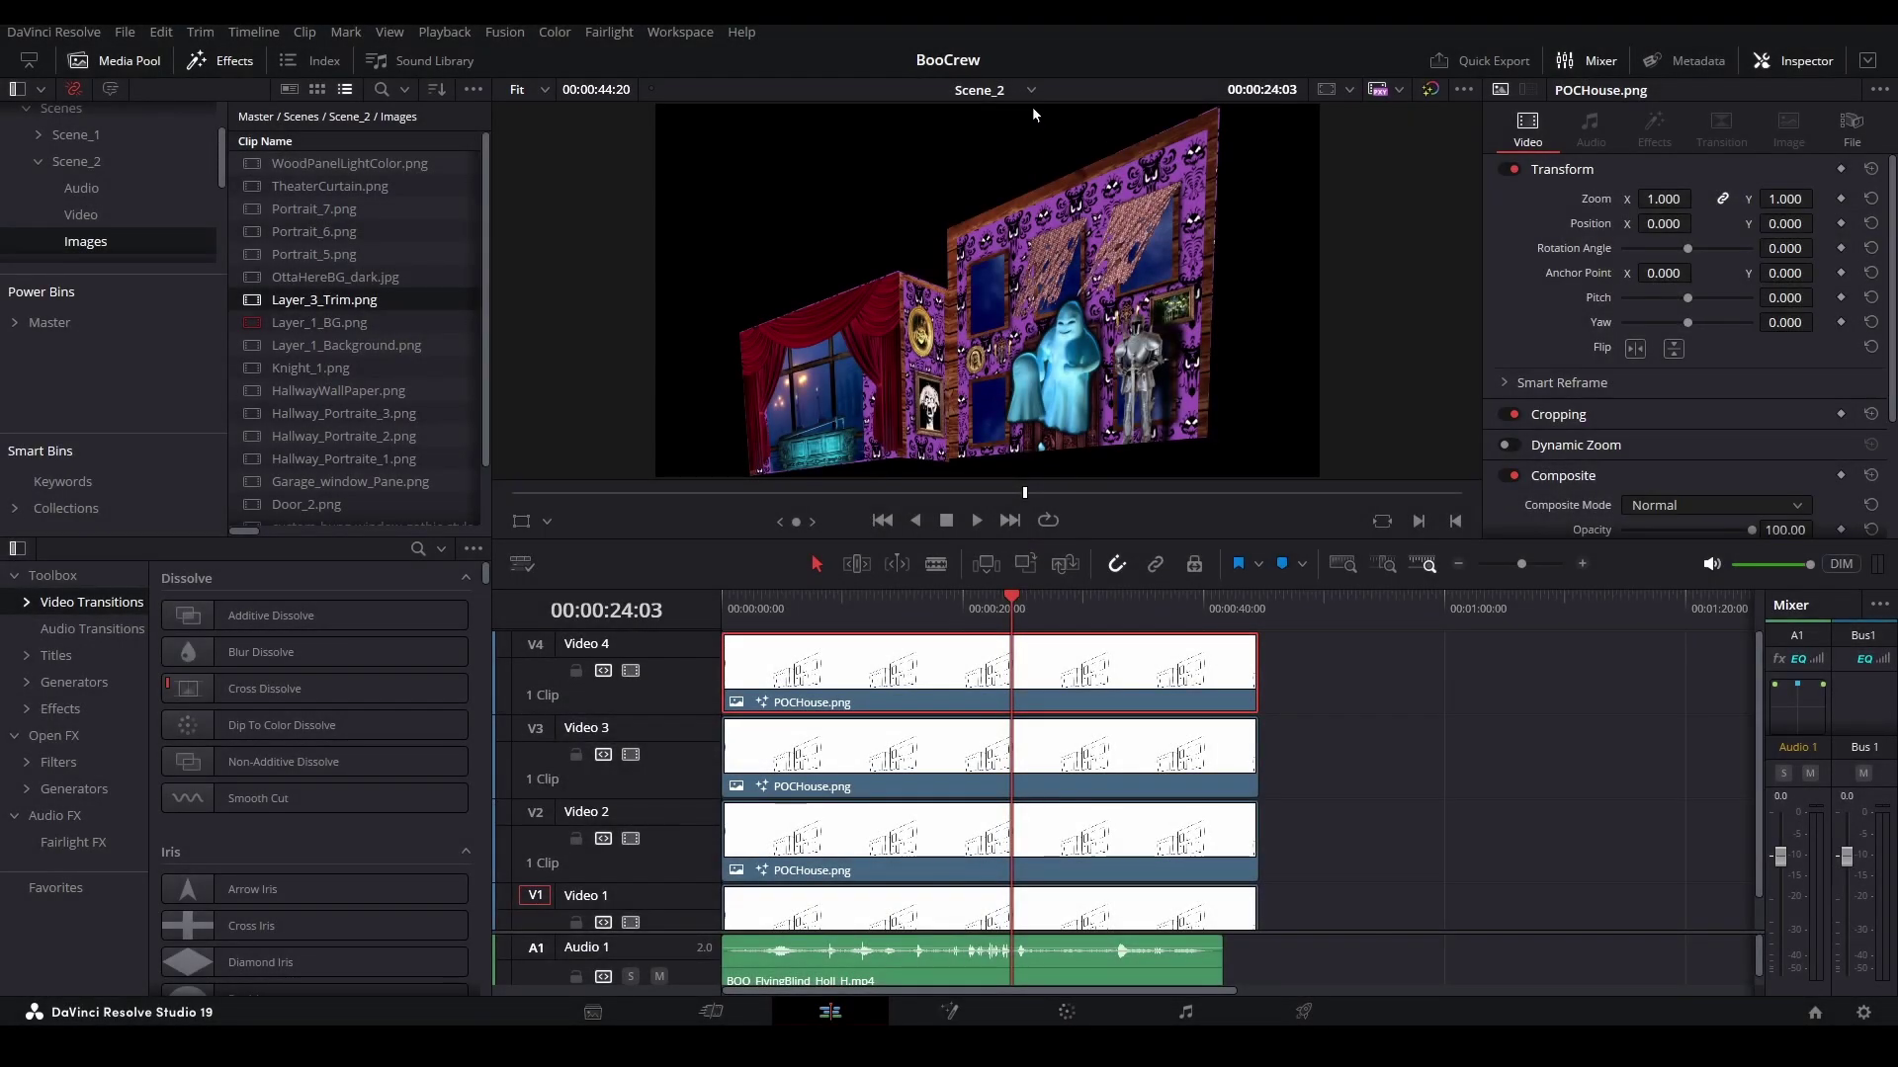
# - Switch to WorkBench_1, add BOO_FlyingBlind_Holl_H.mp4 at the timeline start and open it in Fusion
pyautogui.click(1032, 89)
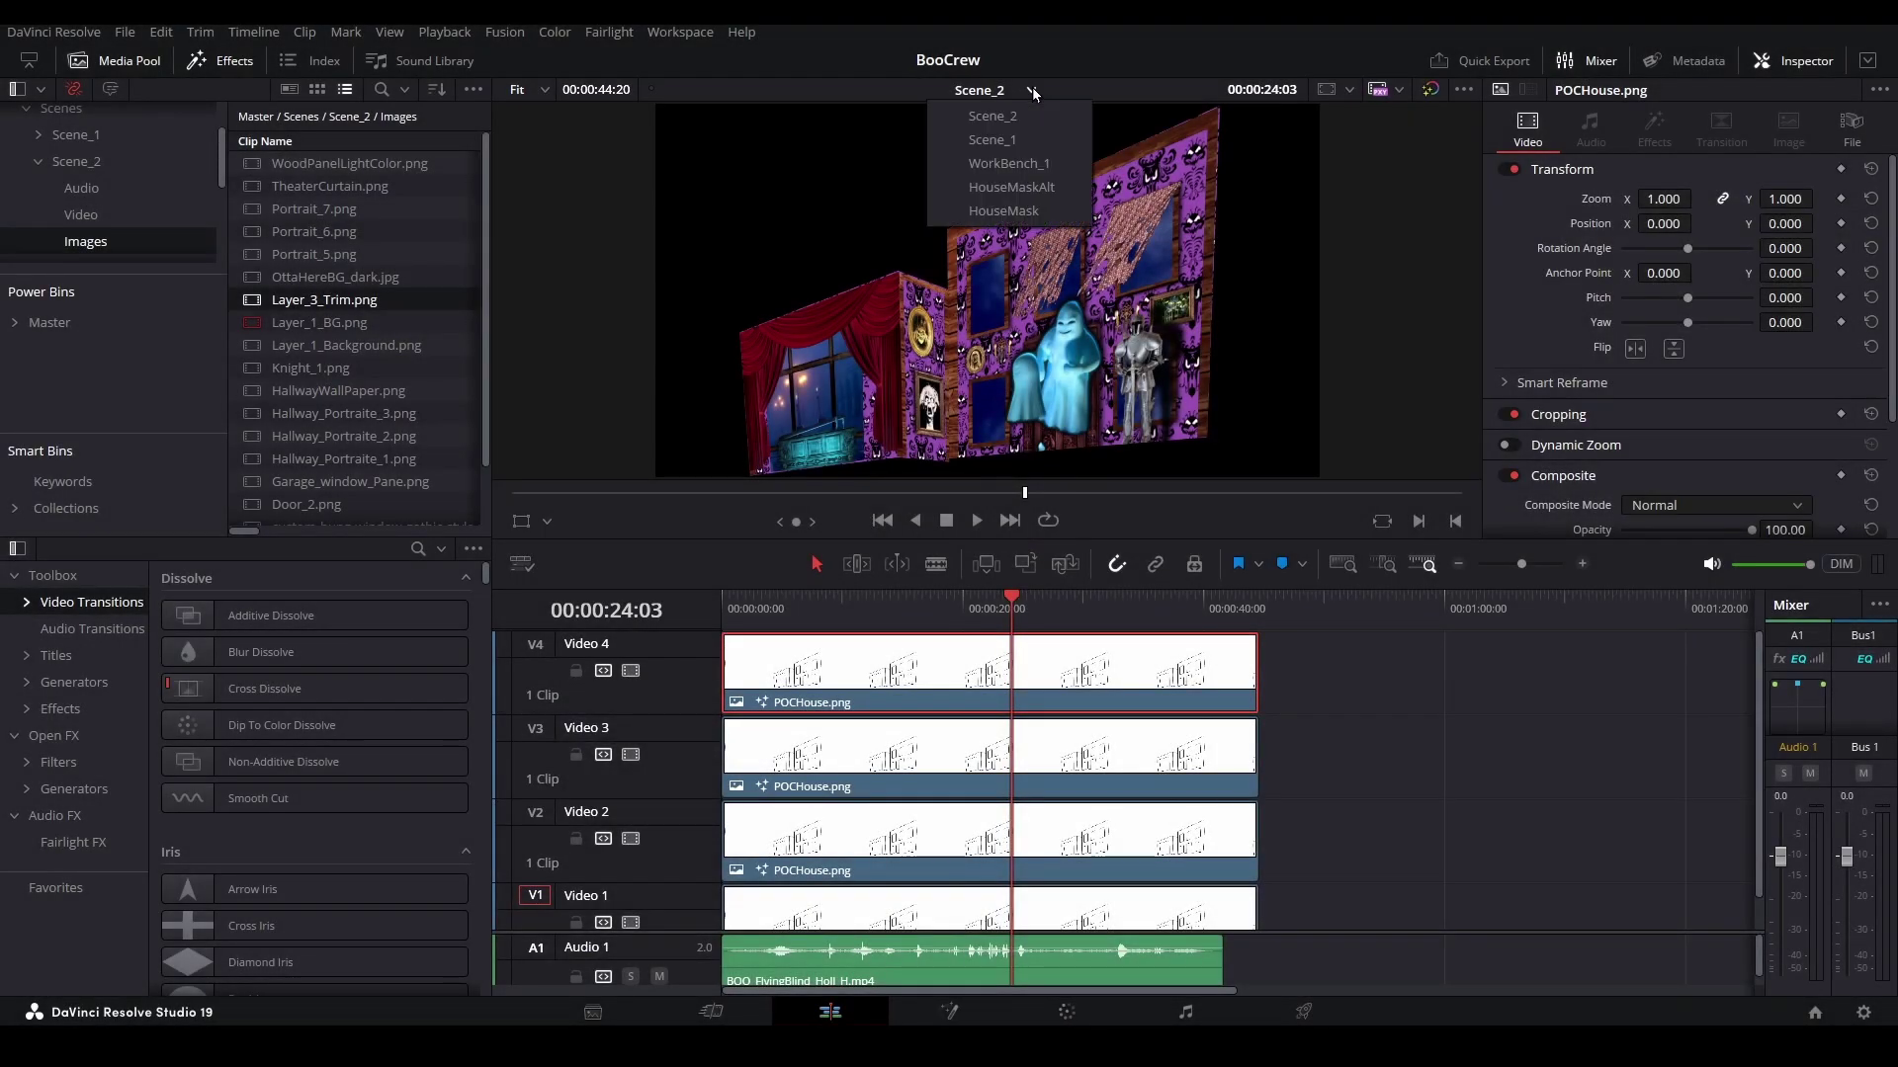
pyautogui.click(1045, 164)
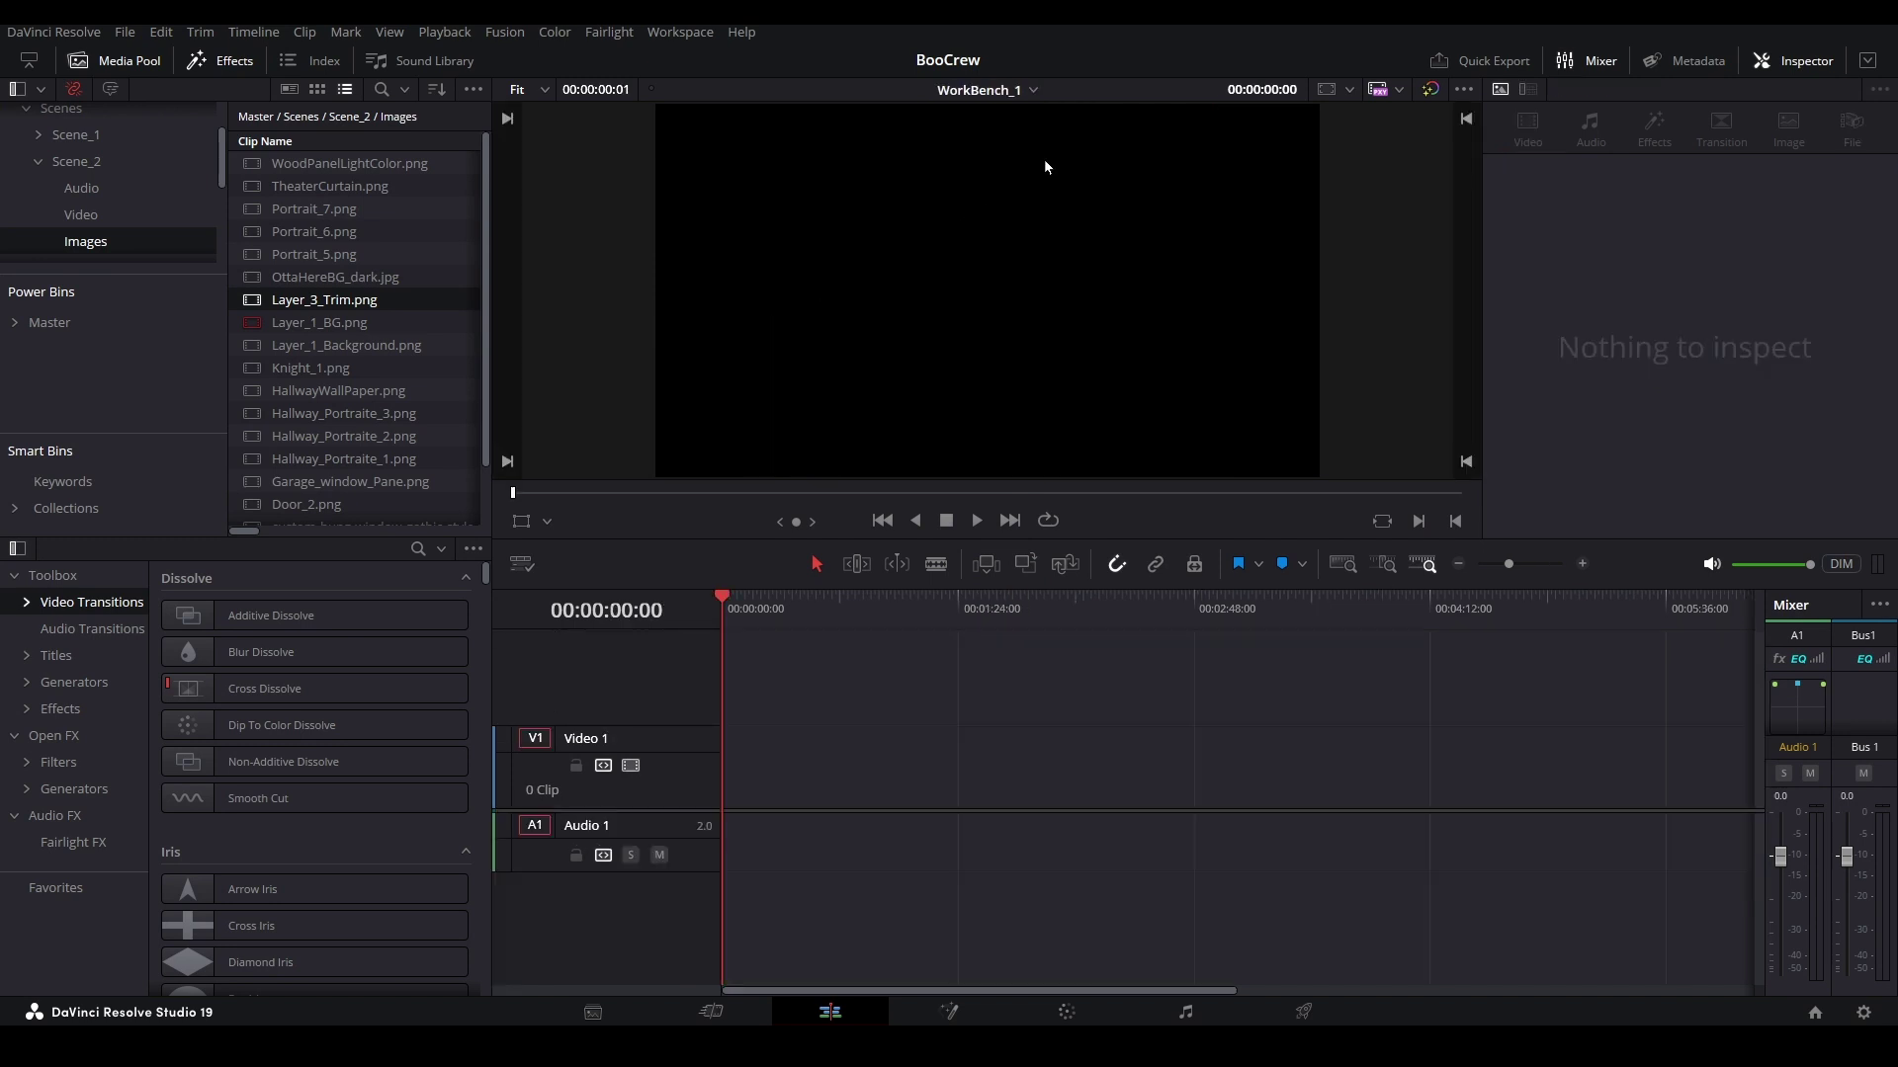
pyautogui.click(91, 214)
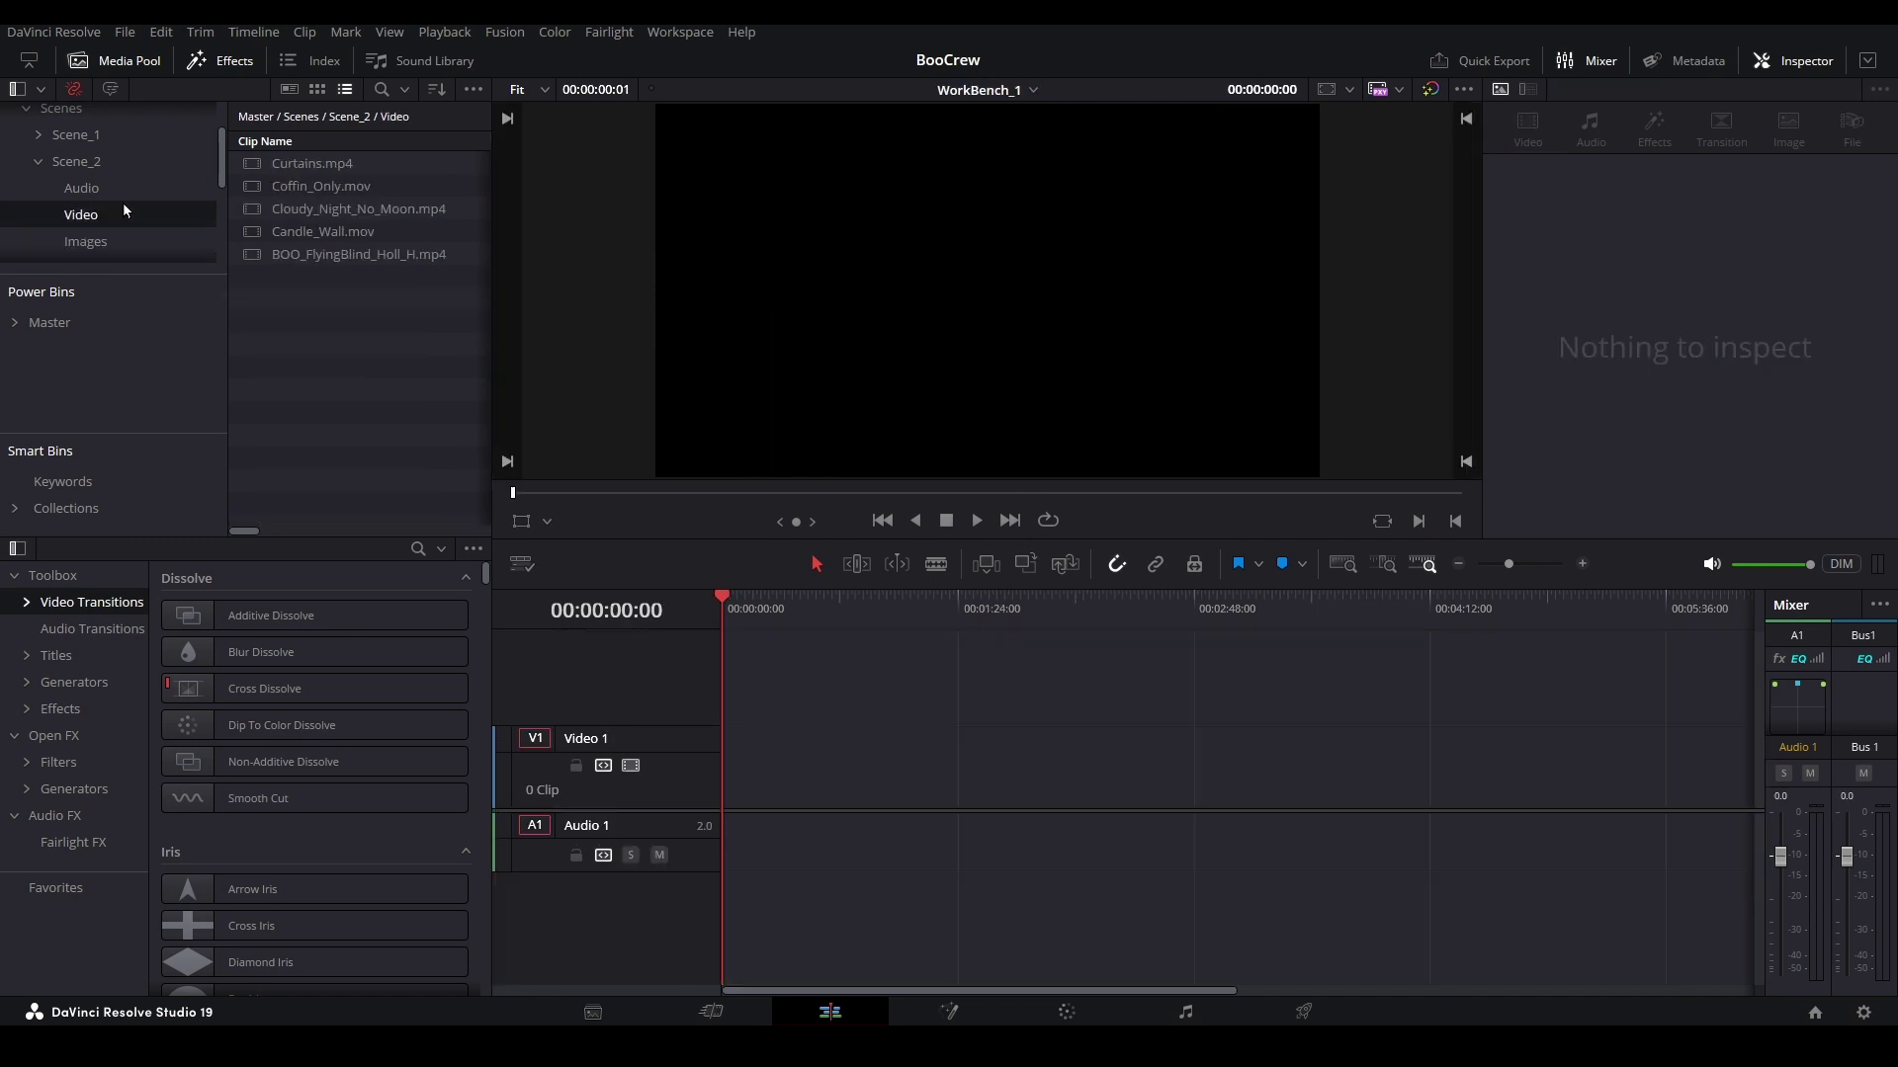
pyautogui.moveTo(281, 253); pyautogui.dragTo(727, 786)
pyautogui.rightClick(767, 781)
pyautogui.click(846, 483)
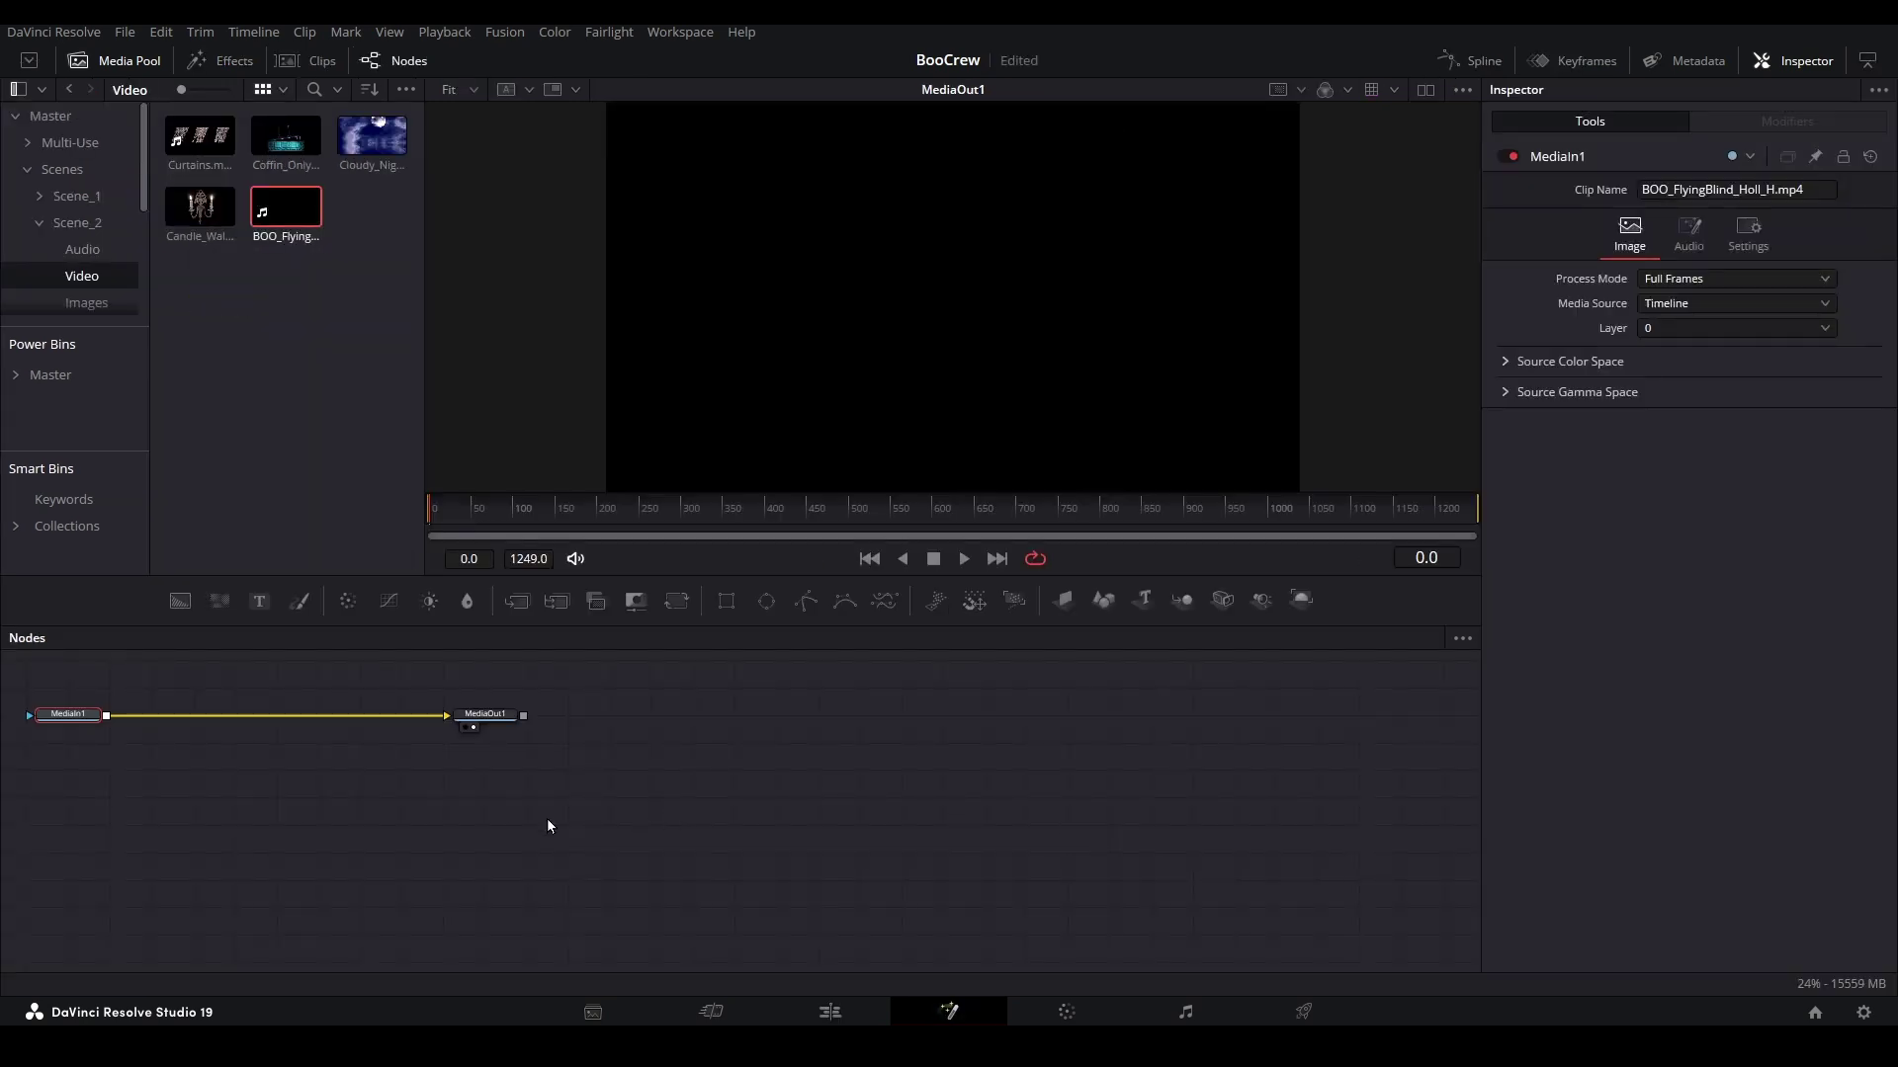
# - Paste the keyer and drop-shadow nodes, wire MediaIn1→LumaKeyer1 and DropShadow1_1→MediaOut1, and scrub to check
pyautogui.click(549, 827)
pyautogui.hotkey('ctrl', 'v')
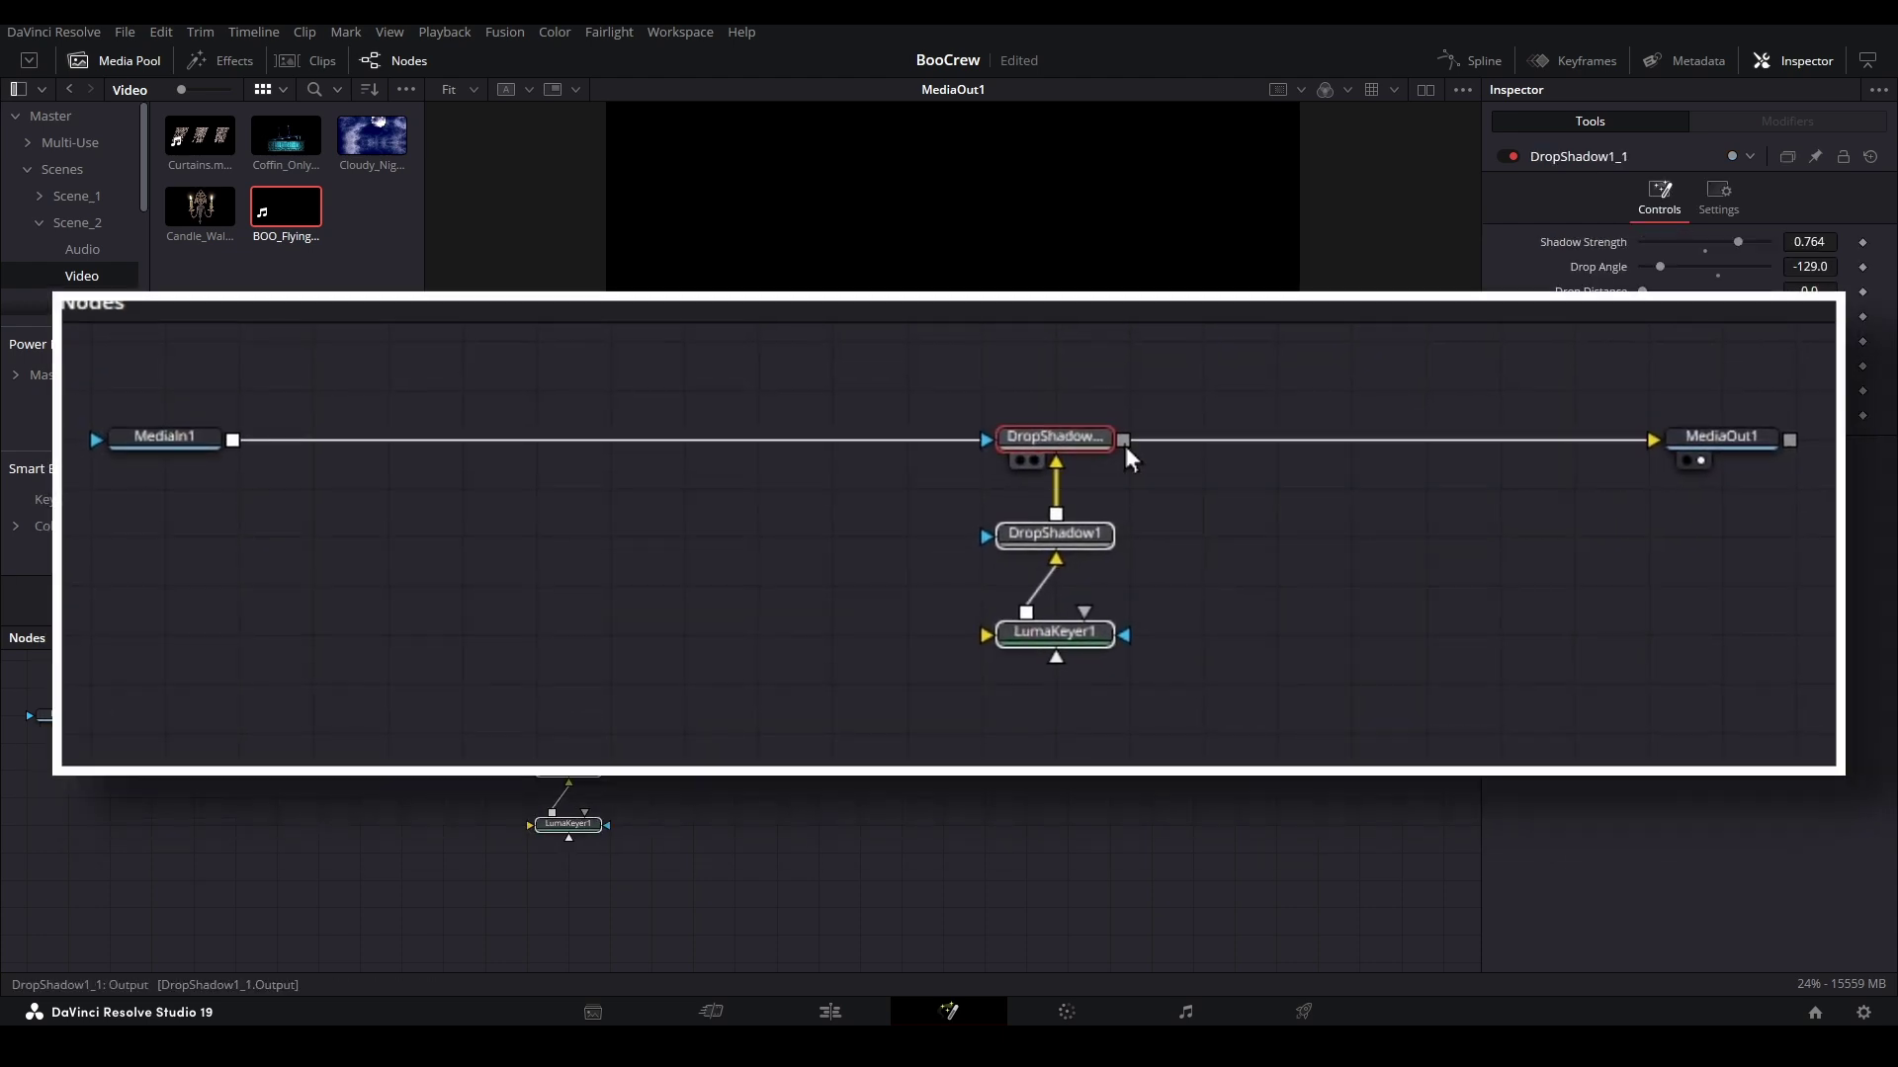
pyautogui.moveTo(840, 715); pyautogui.dragTo(576, 835)
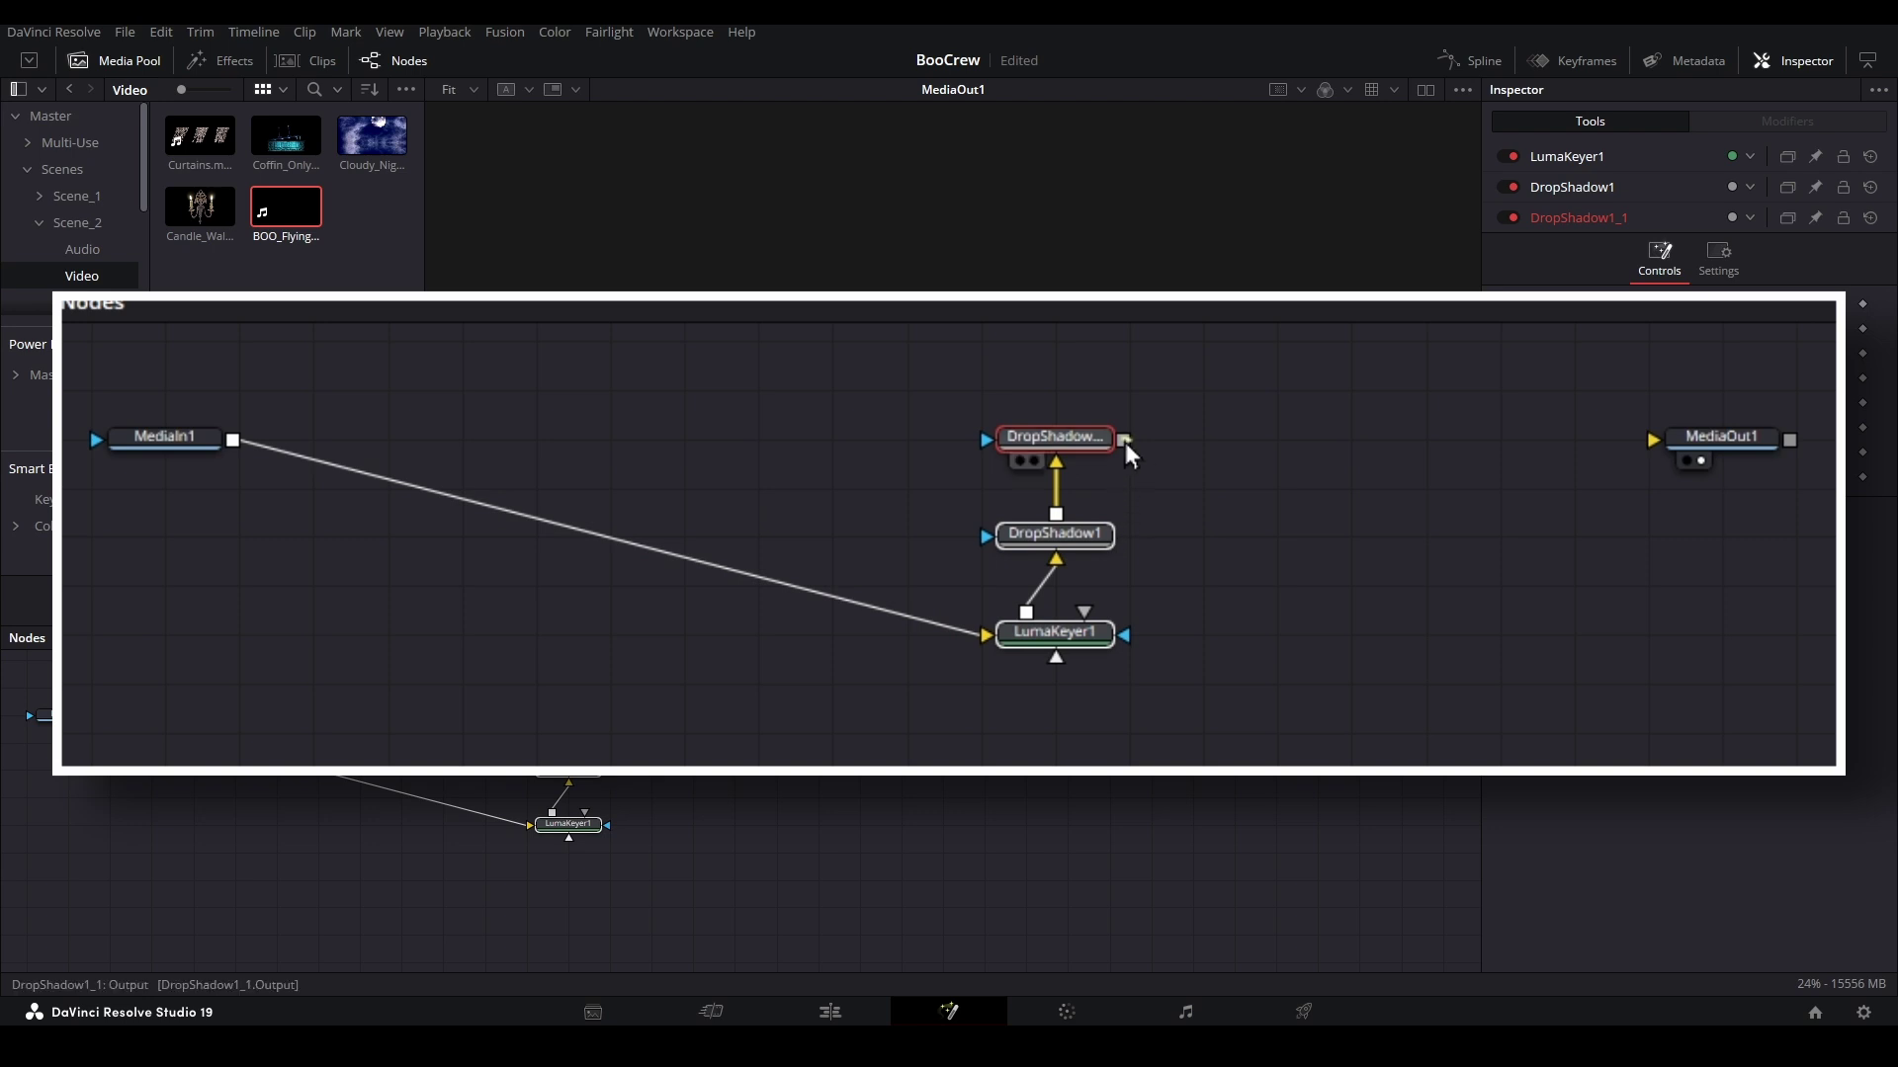
pyautogui.moveTo(607, 715); pyautogui.dragTo(906, 715)
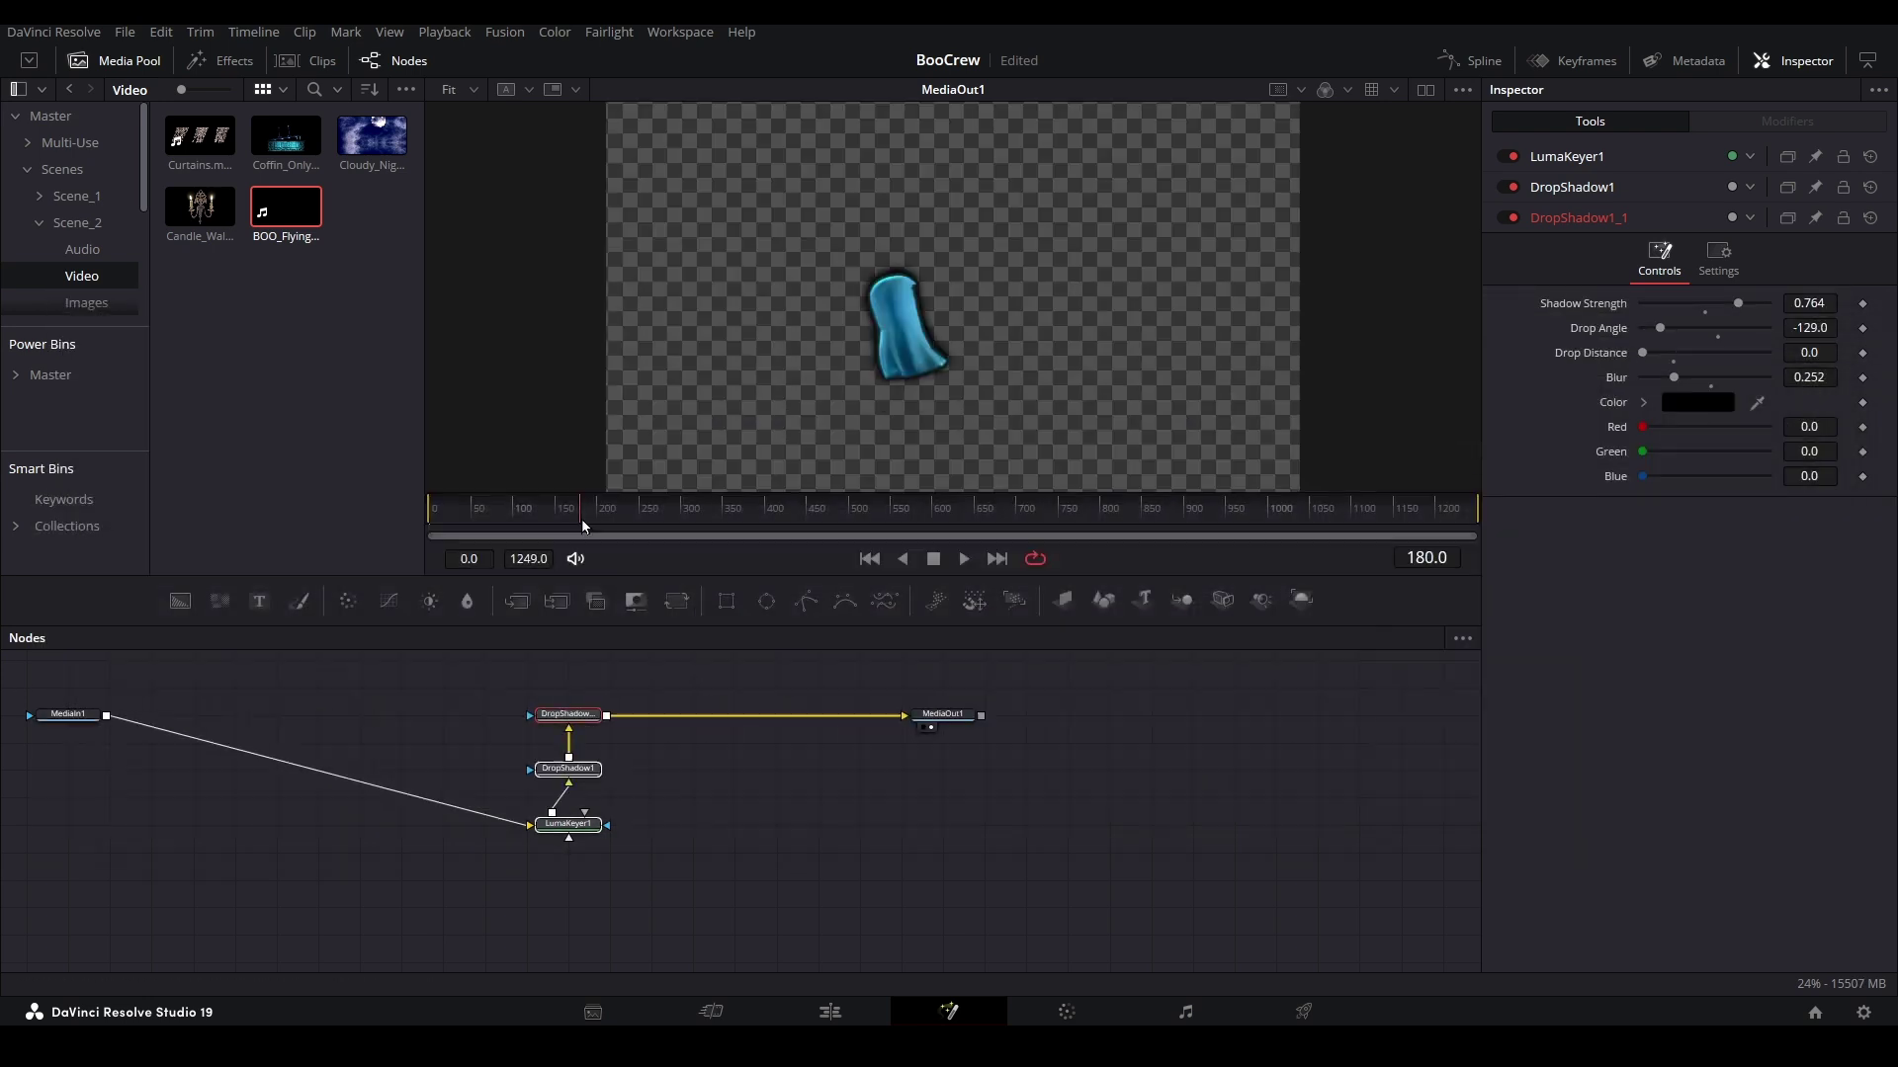
pyautogui.click(881, 512)
pyautogui.moveTo(880, 512); pyautogui.dragTo(846, 513)
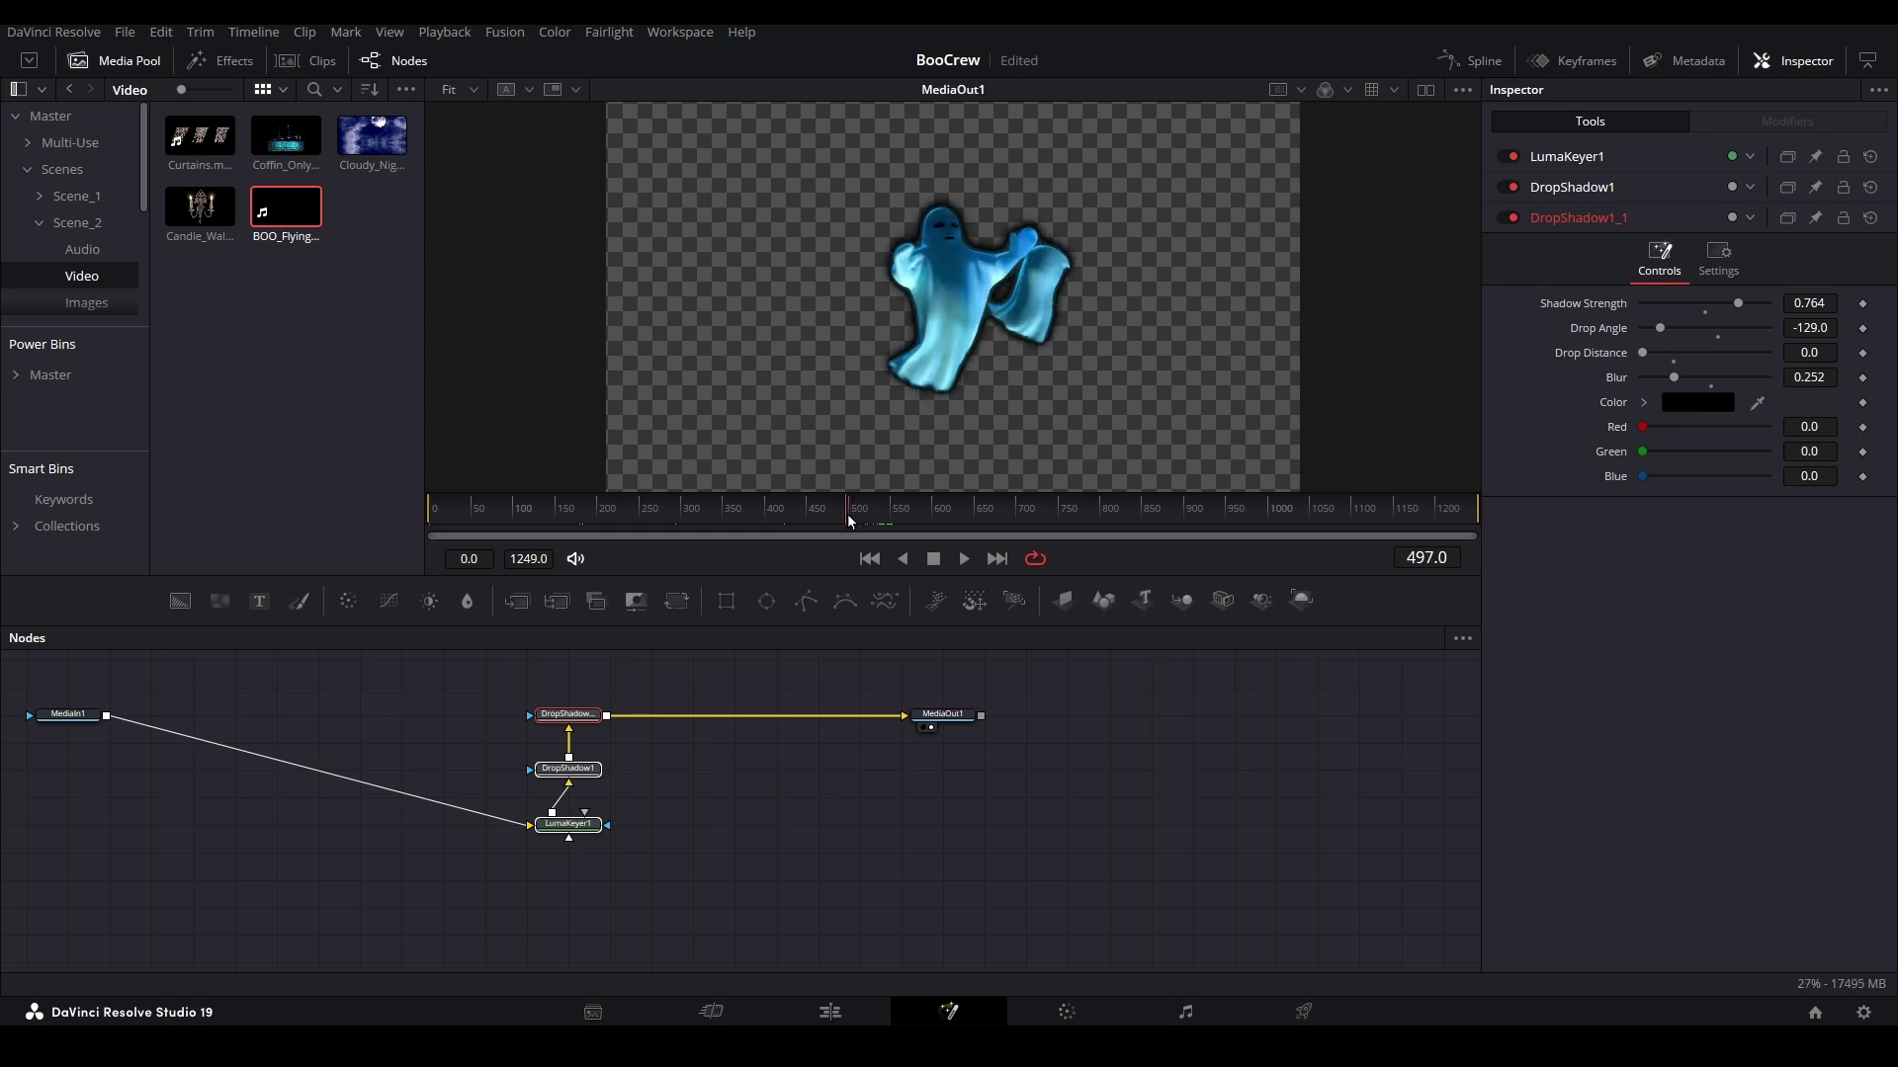
# - Name the render FlyingBlindAlpha with QuickTime format and GoPro CineForm codec
pyautogui.click(1292, 1009)
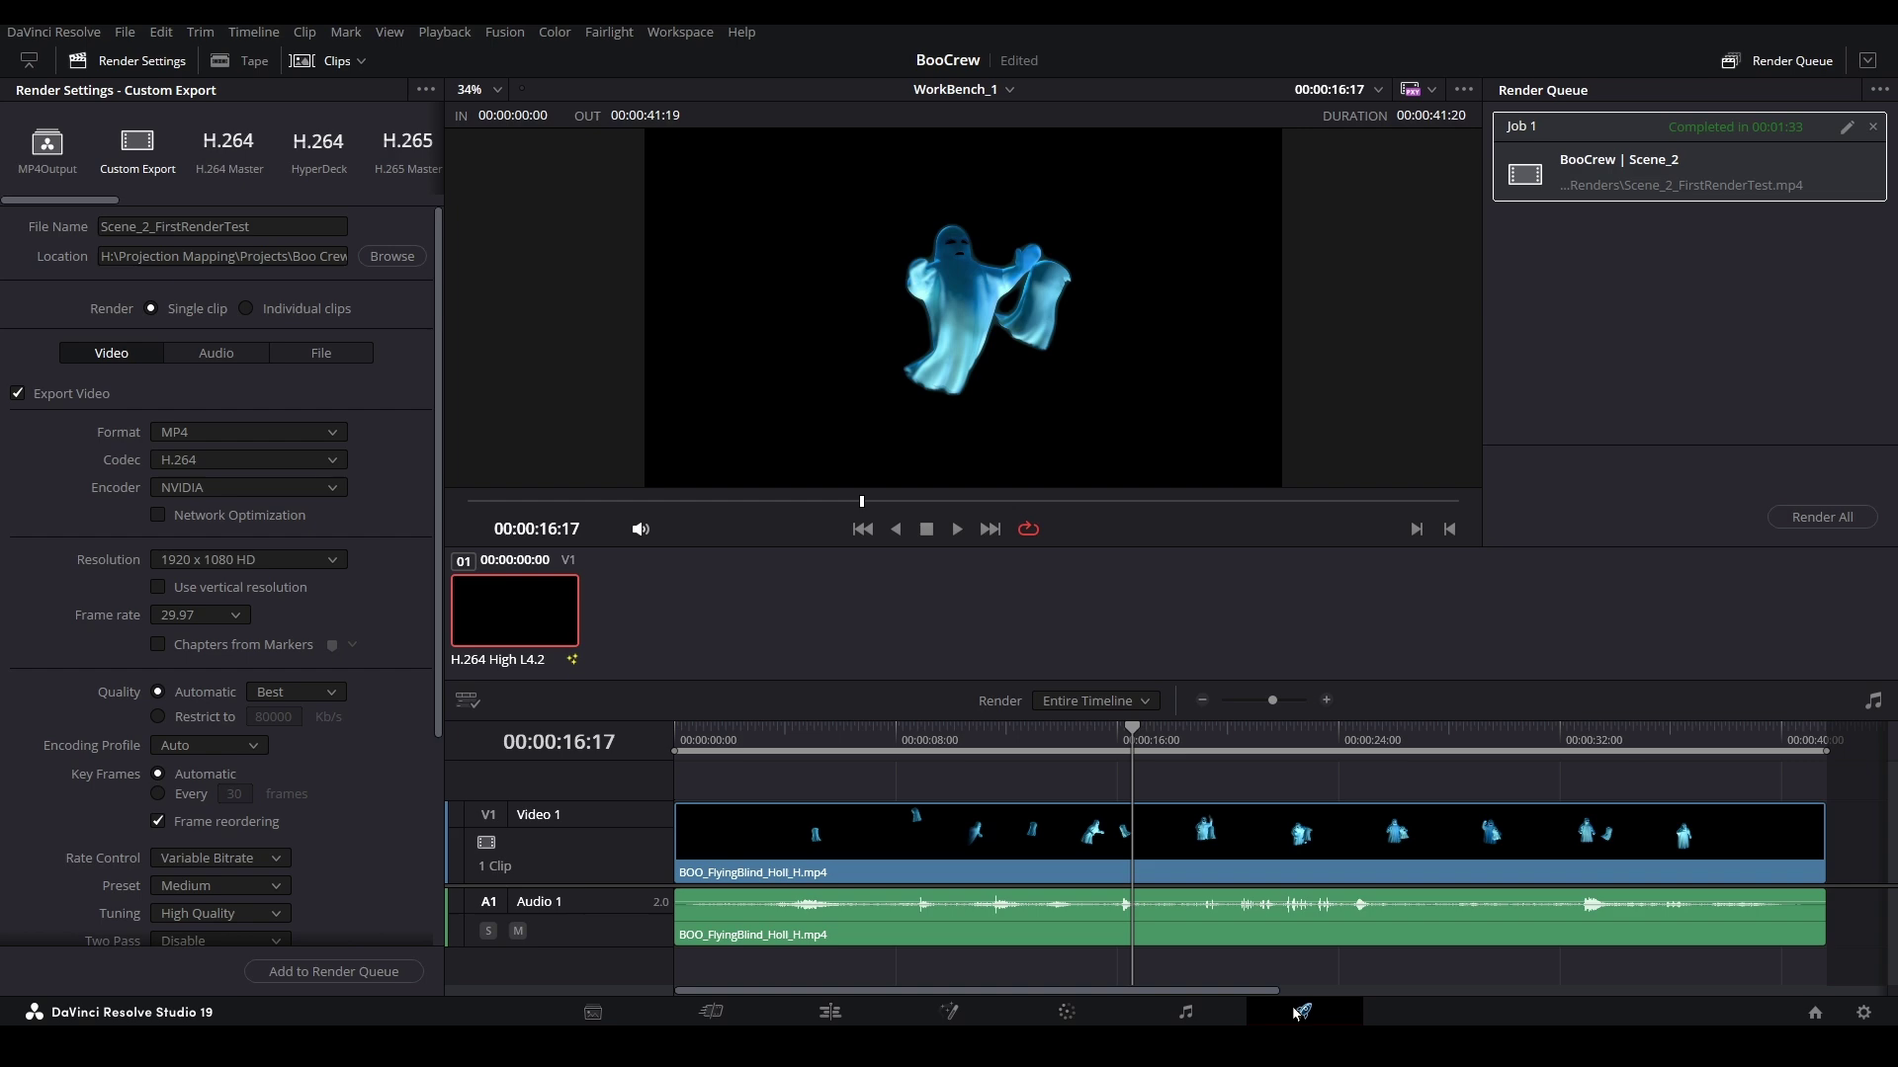
pyautogui.click(275, 226)
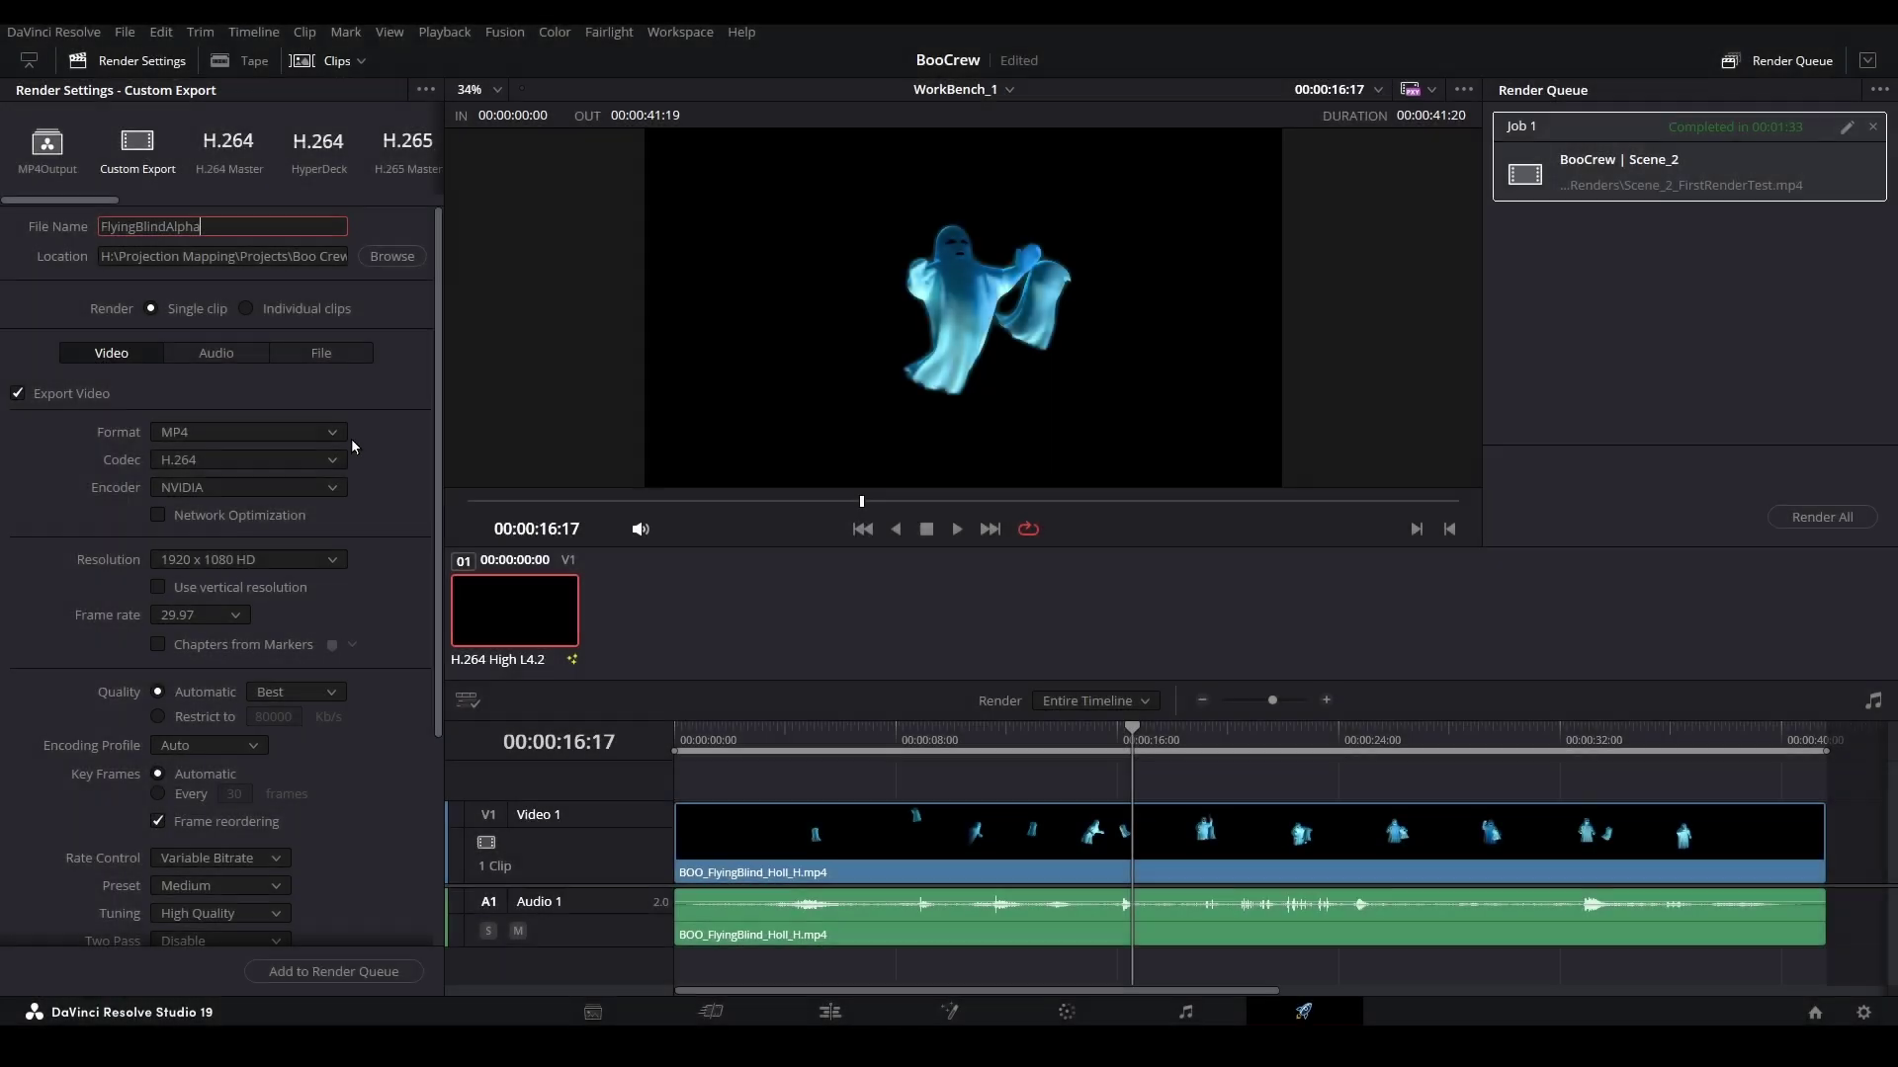
pyautogui.click(335, 439)
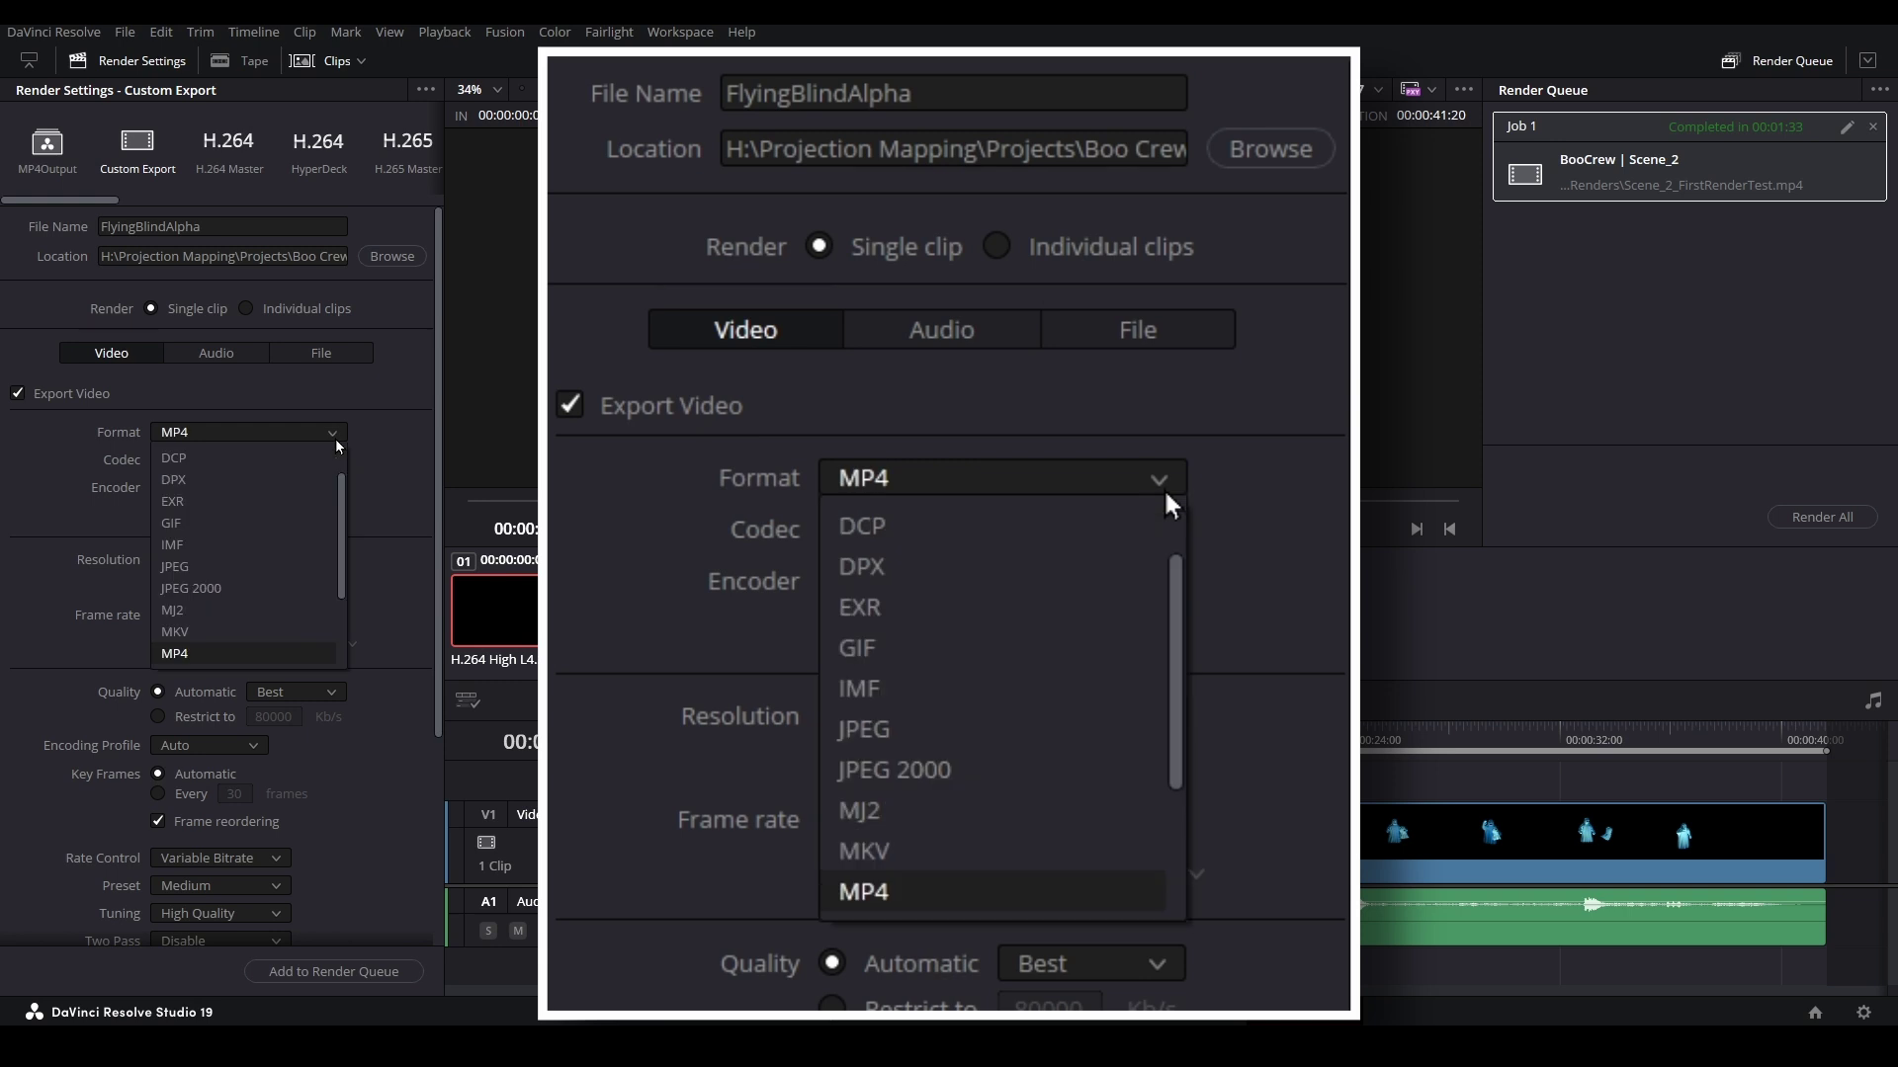
pyautogui.scroll(-2, 314, 466)
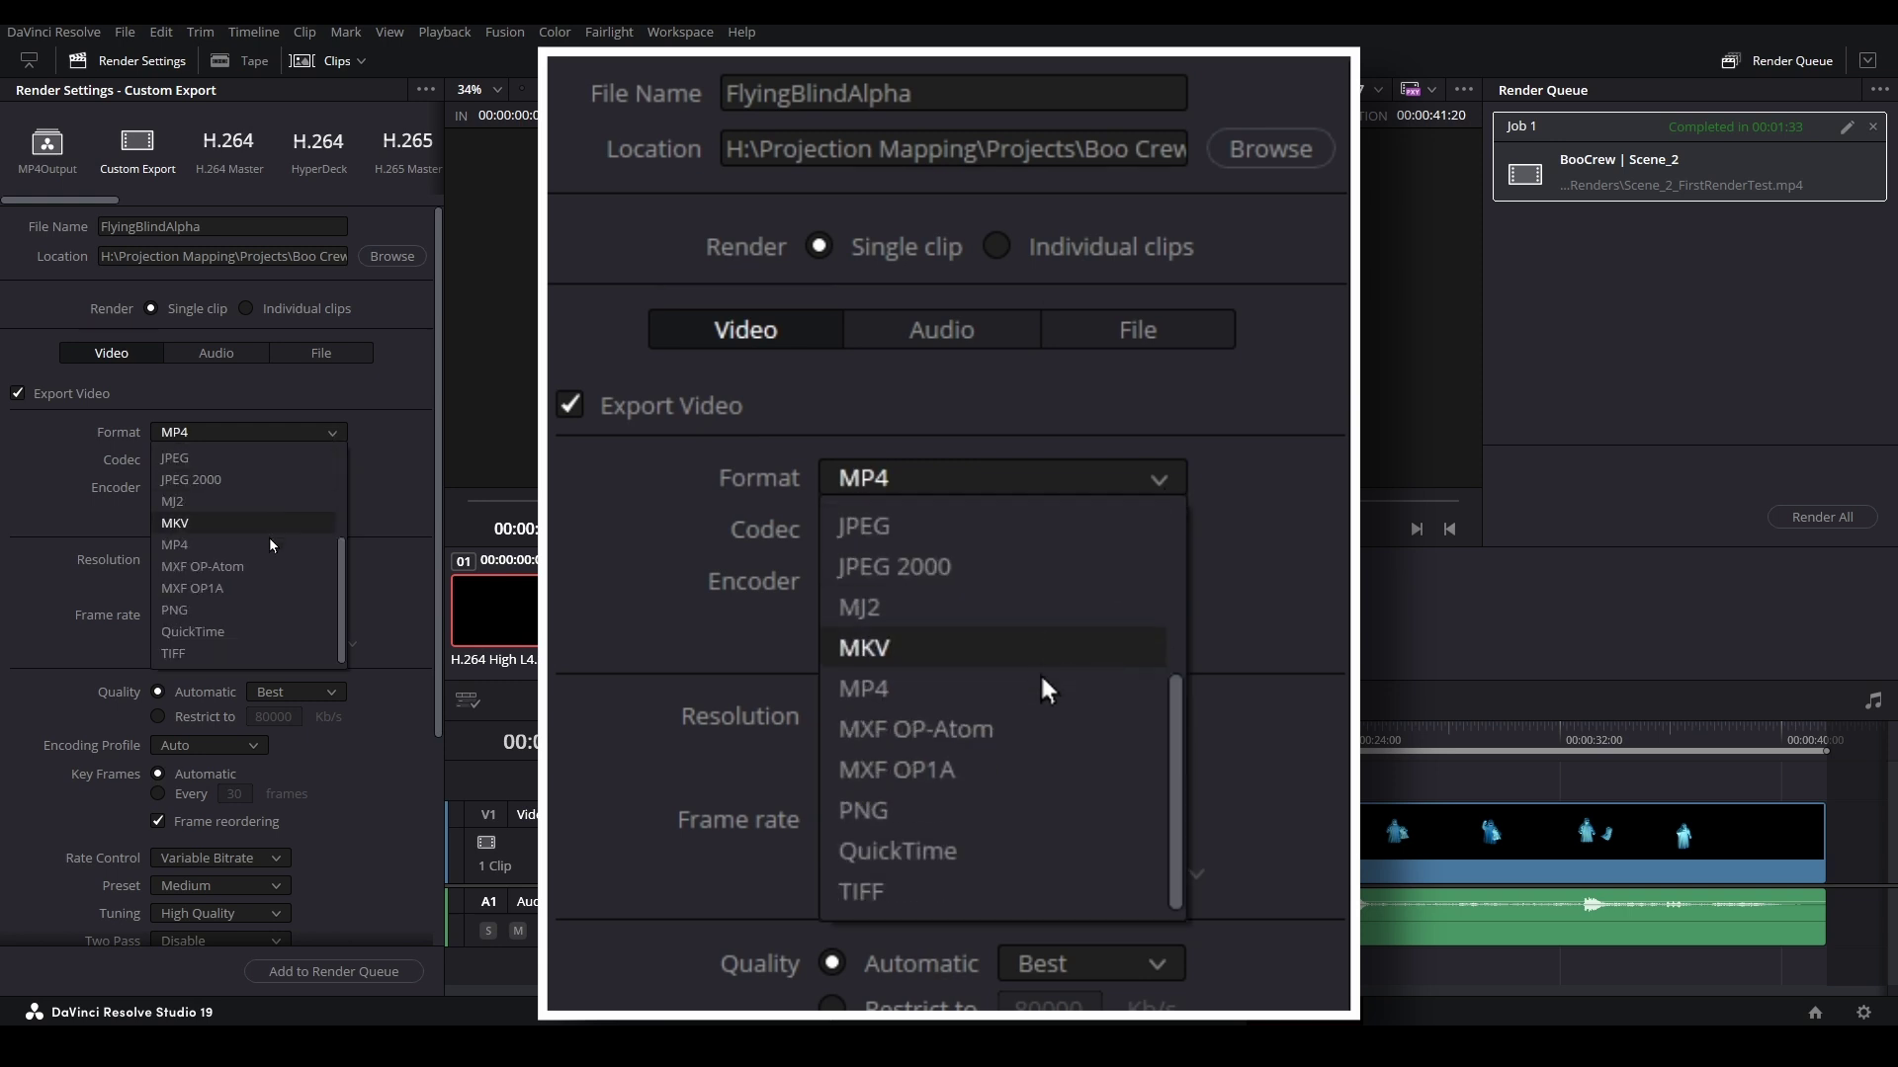
pyautogui.click(239, 634)
pyautogui.click(336, 466)
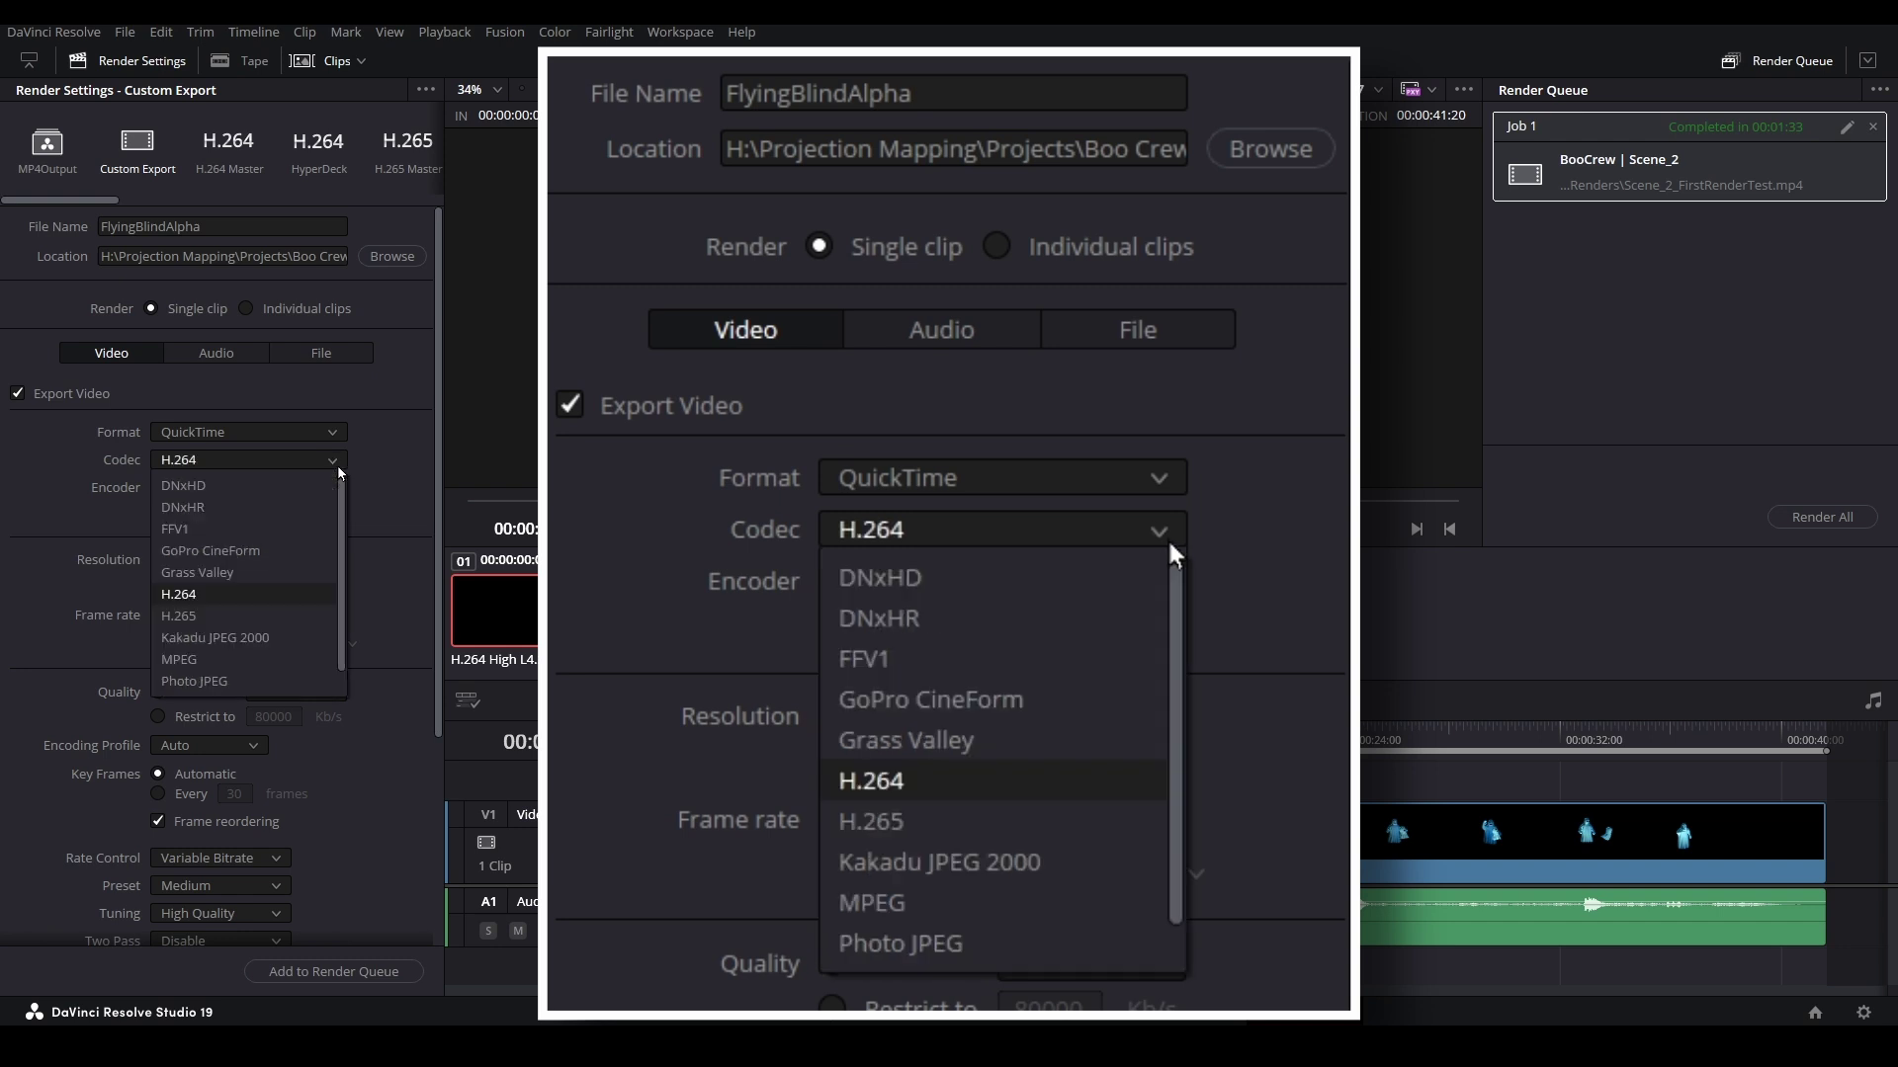
pyautogui.click(286, 545)
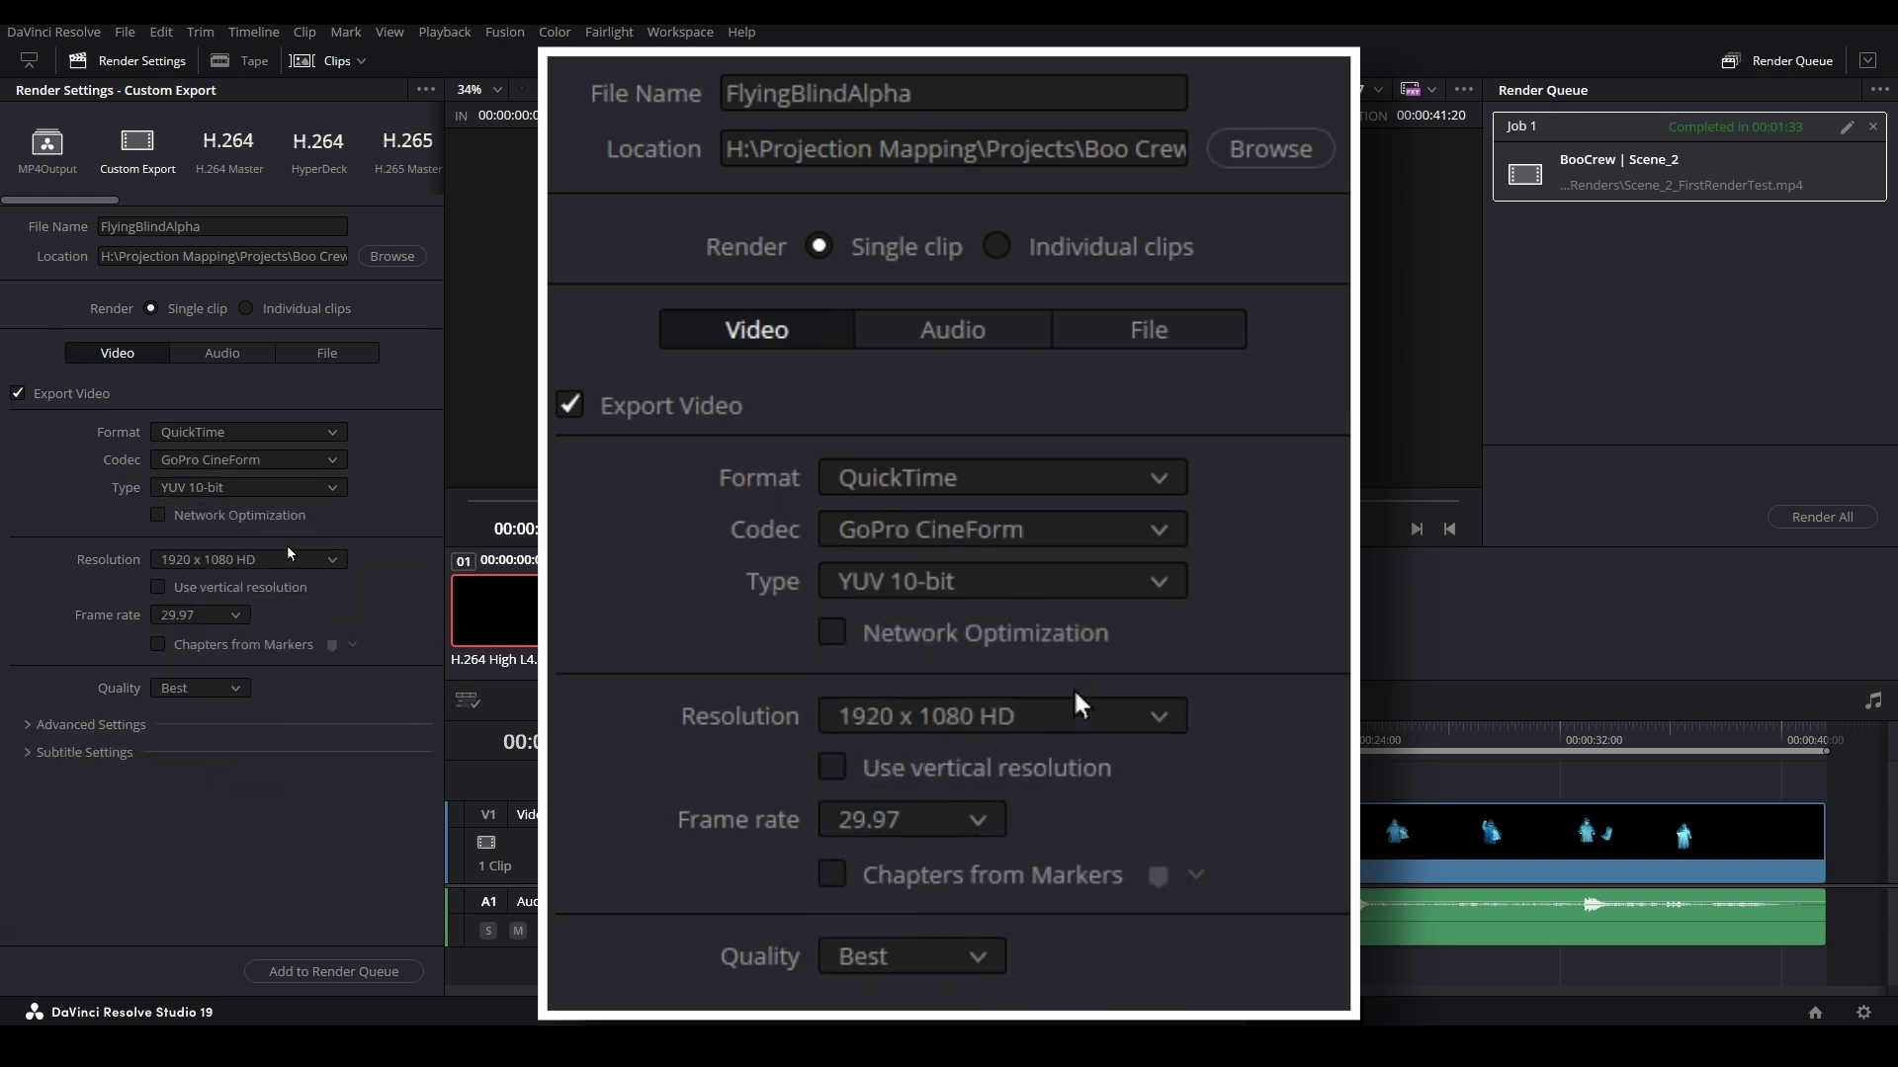
# - Set the type to RGB 16-bit, enable Export Alpha and turn off audio export
pyautogui.click(235, 485)
pyautogui.click(319, 500)
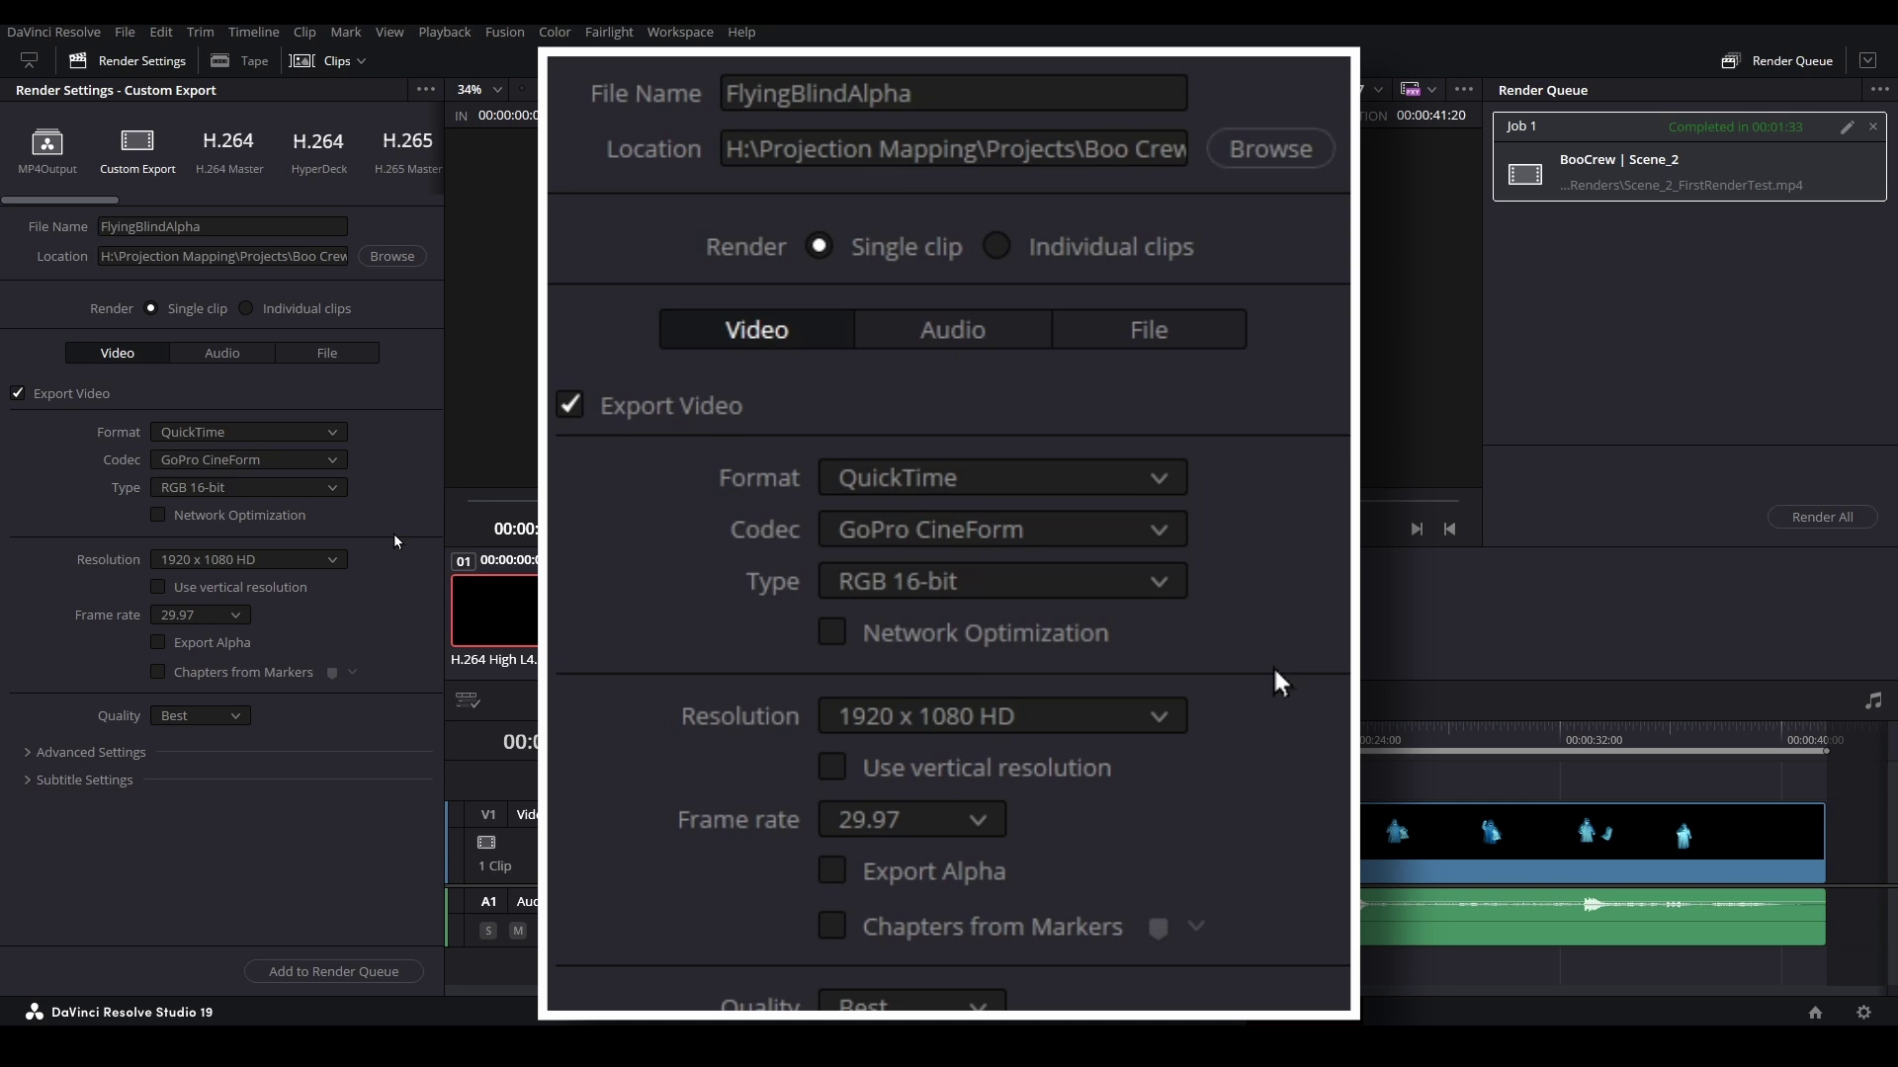
pyautogui.click(160, 644)
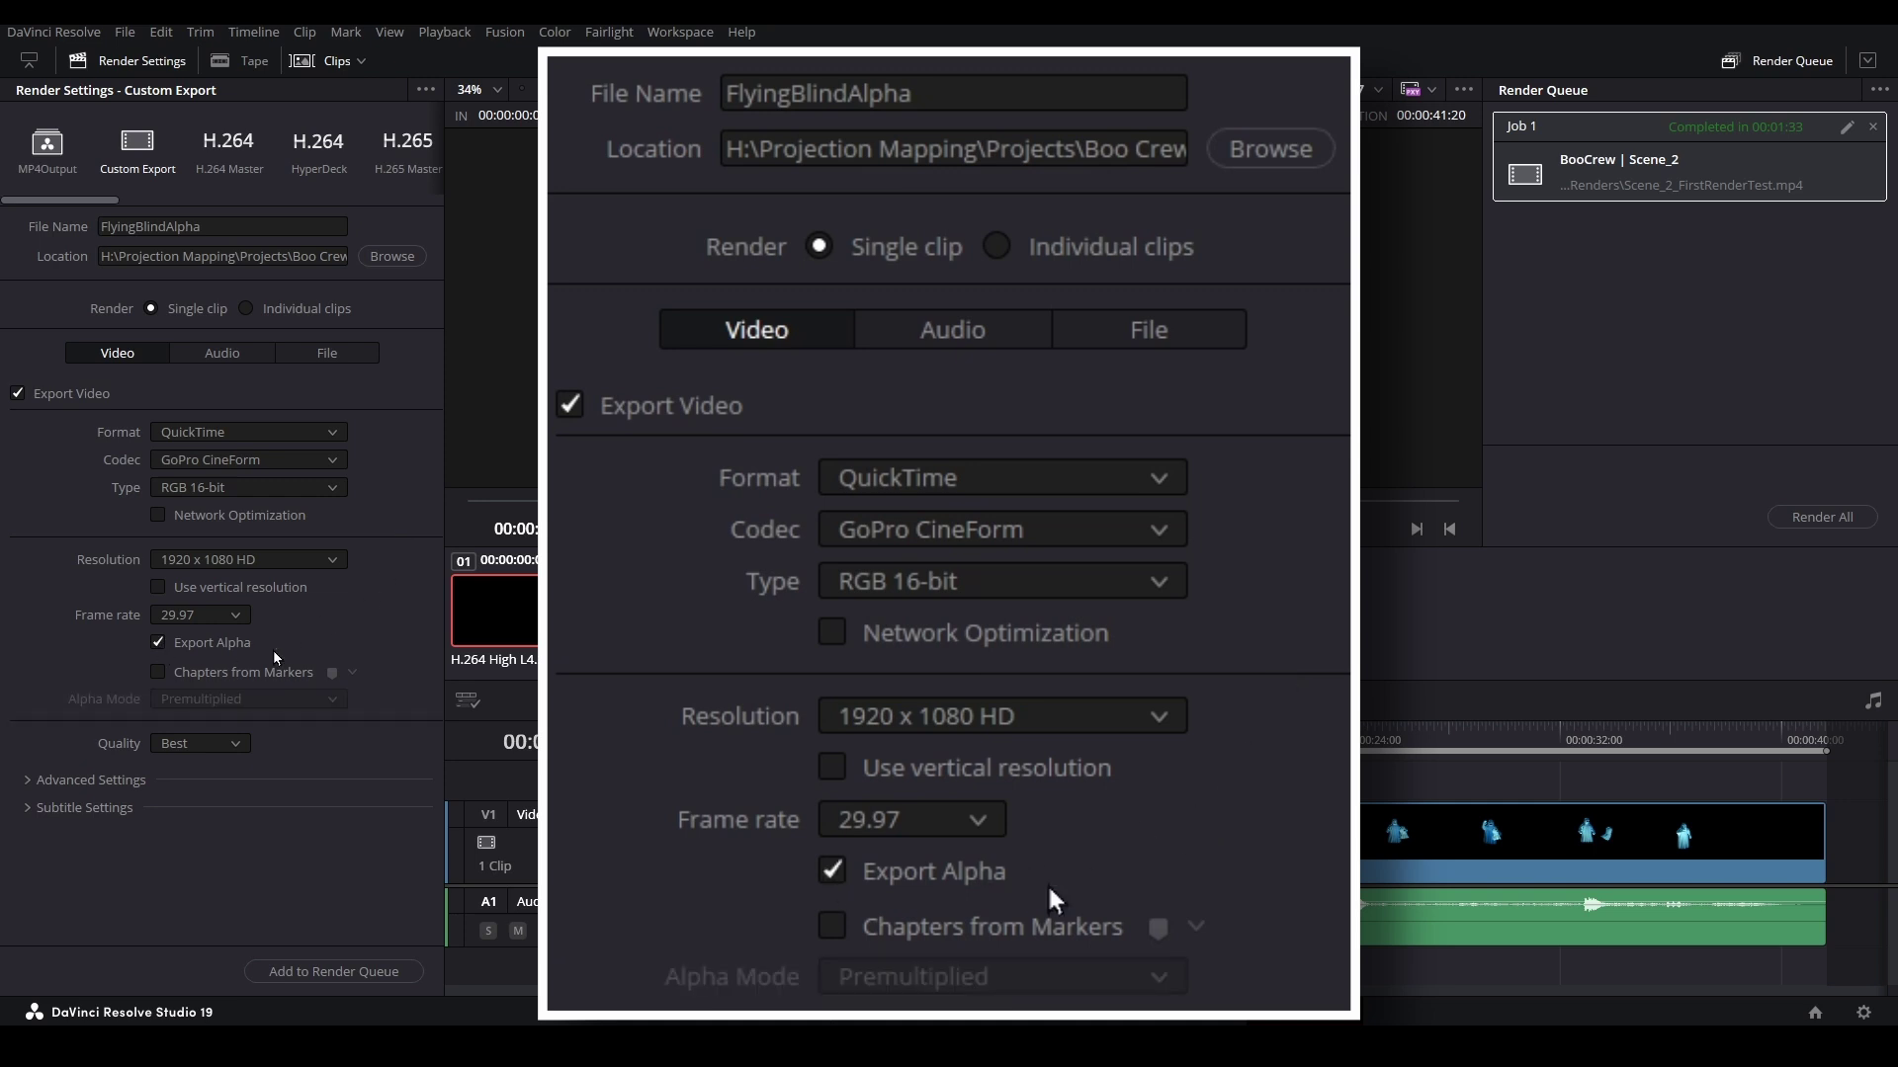
pyautogui.click(255, 359)
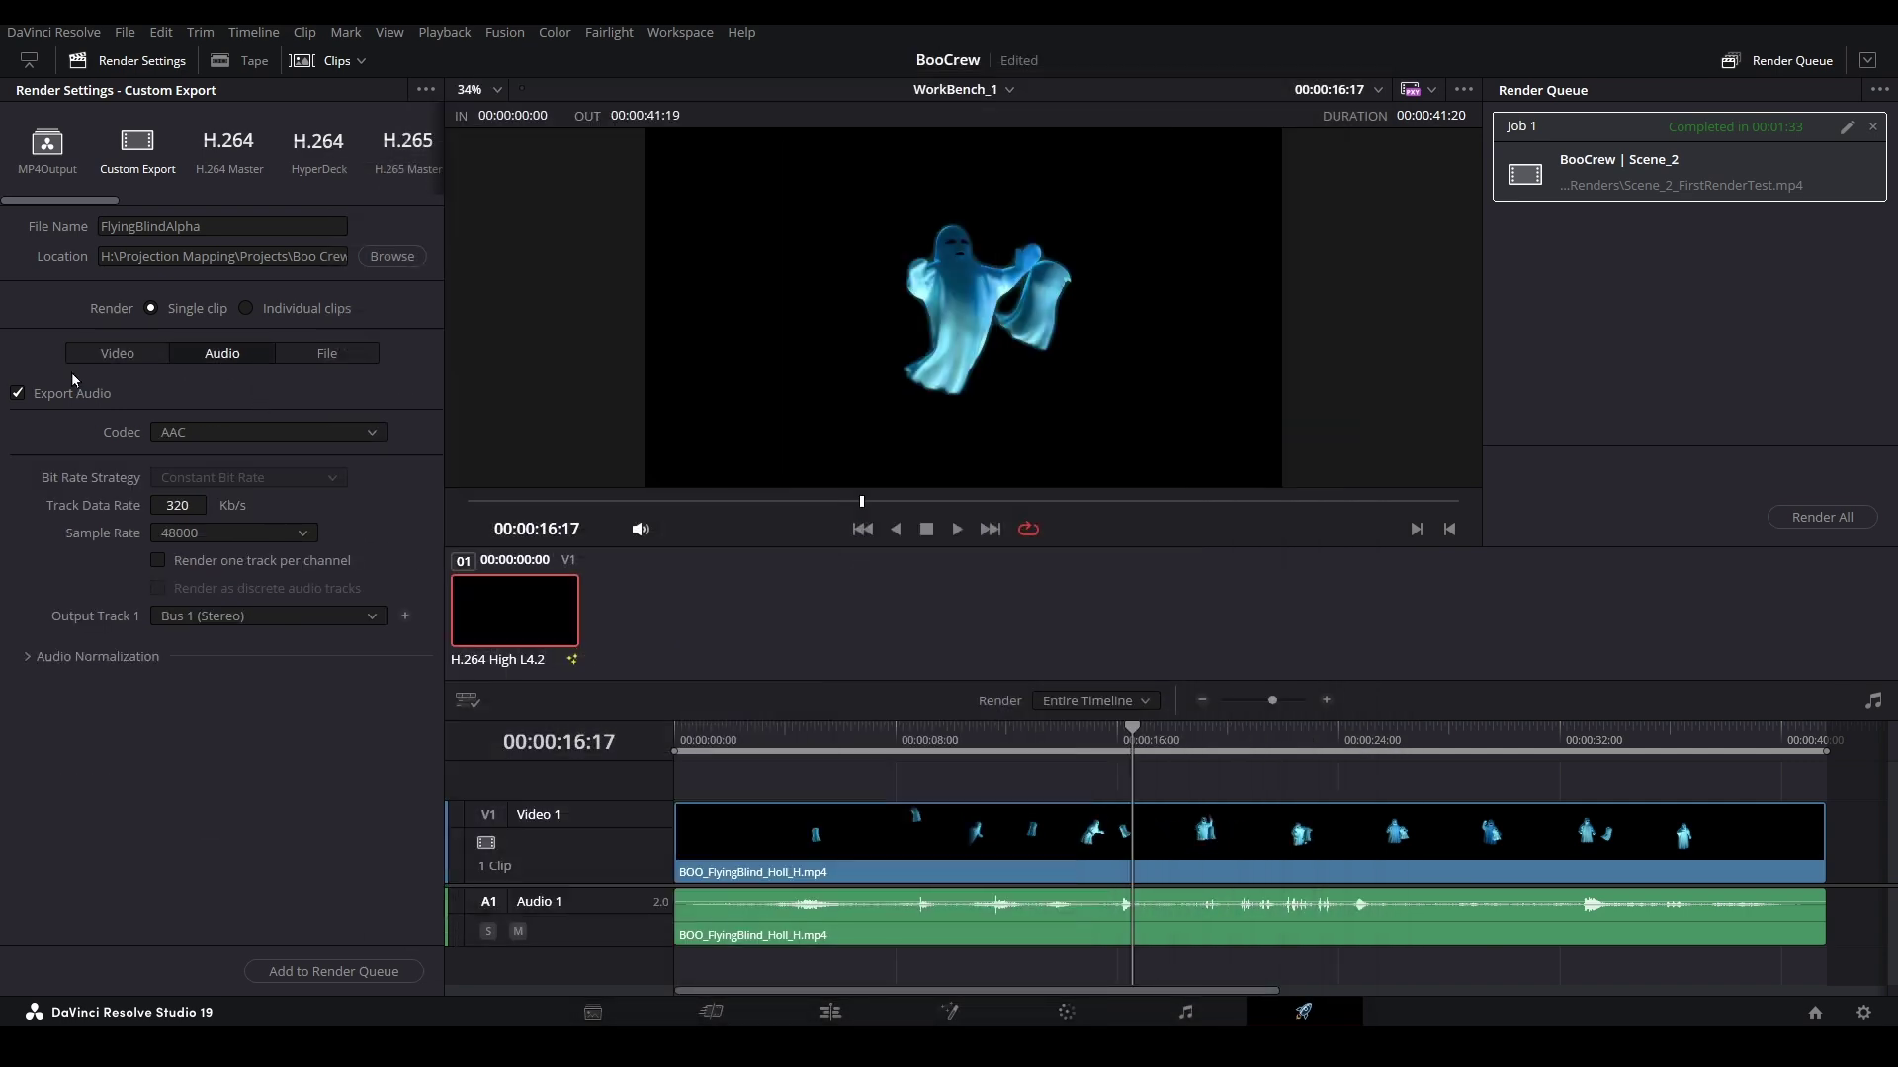
pyautogui.click(19, 396)
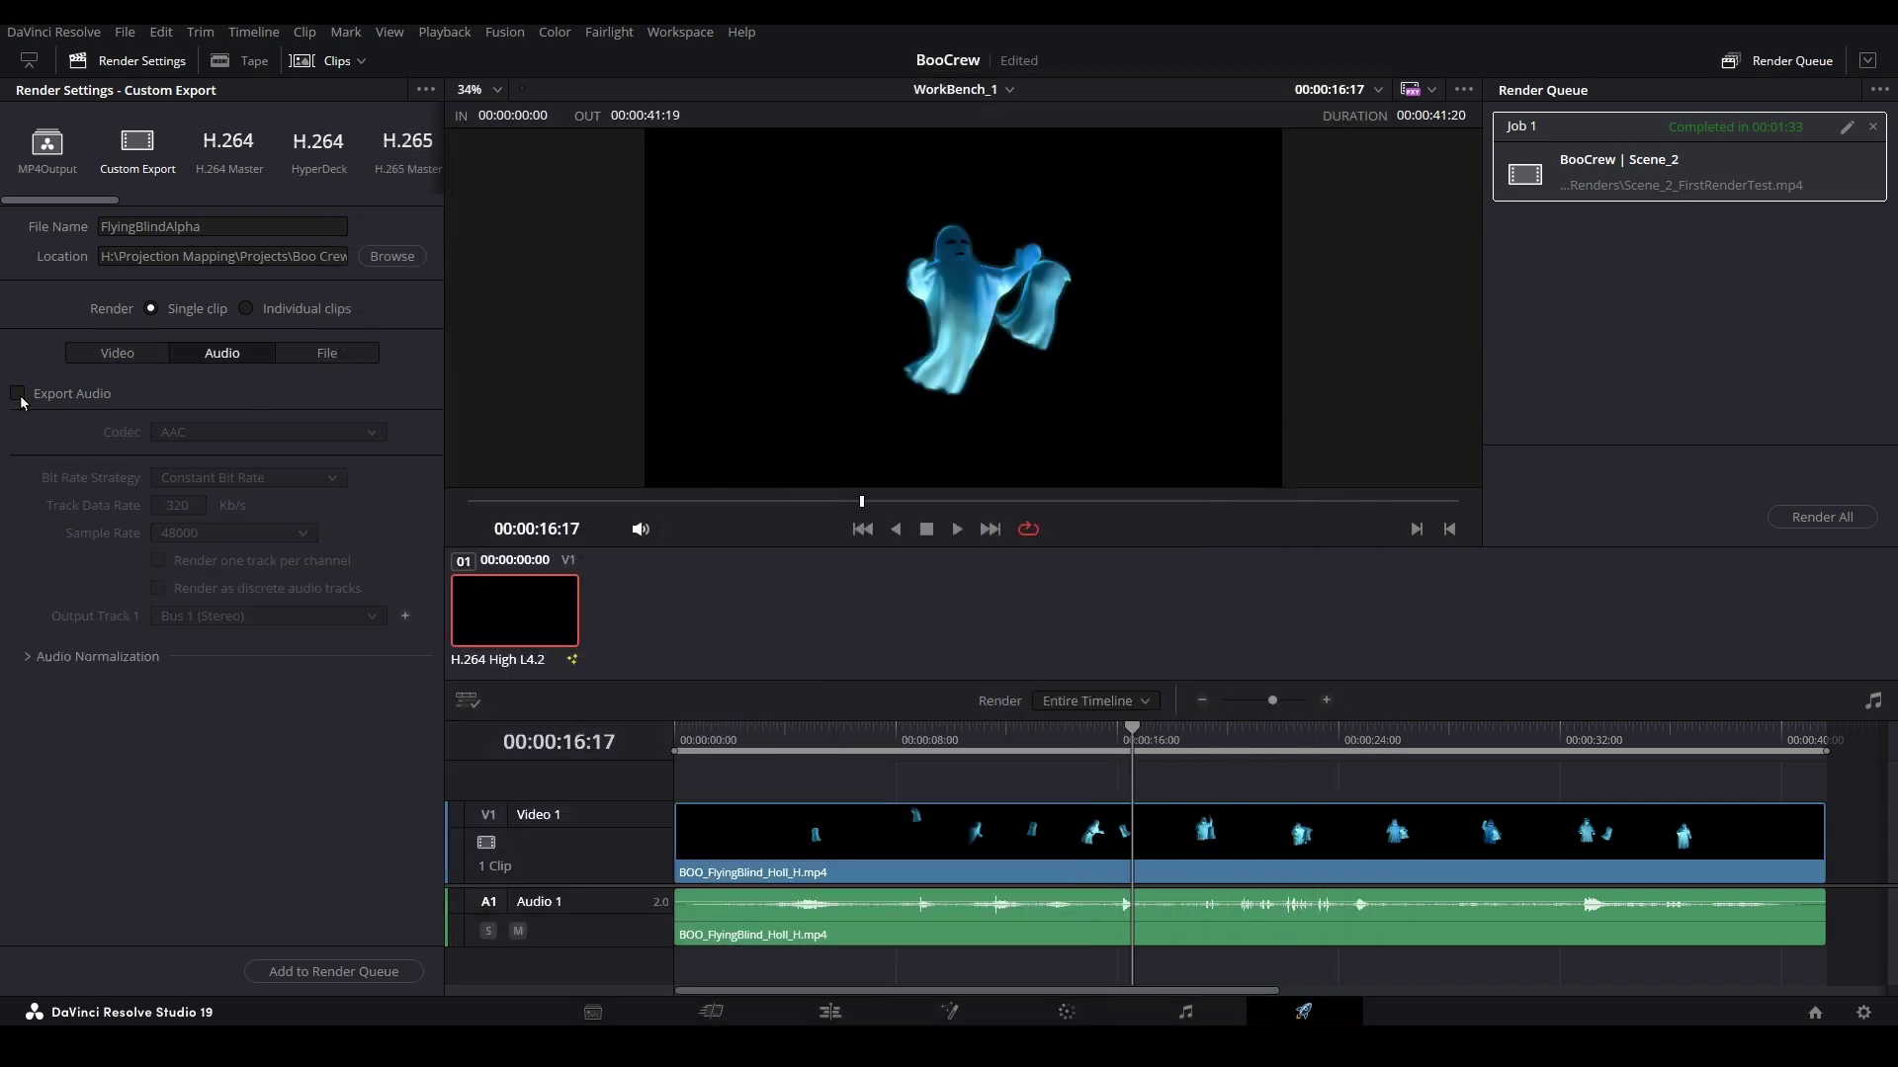
pyautogui.click(138, 362)
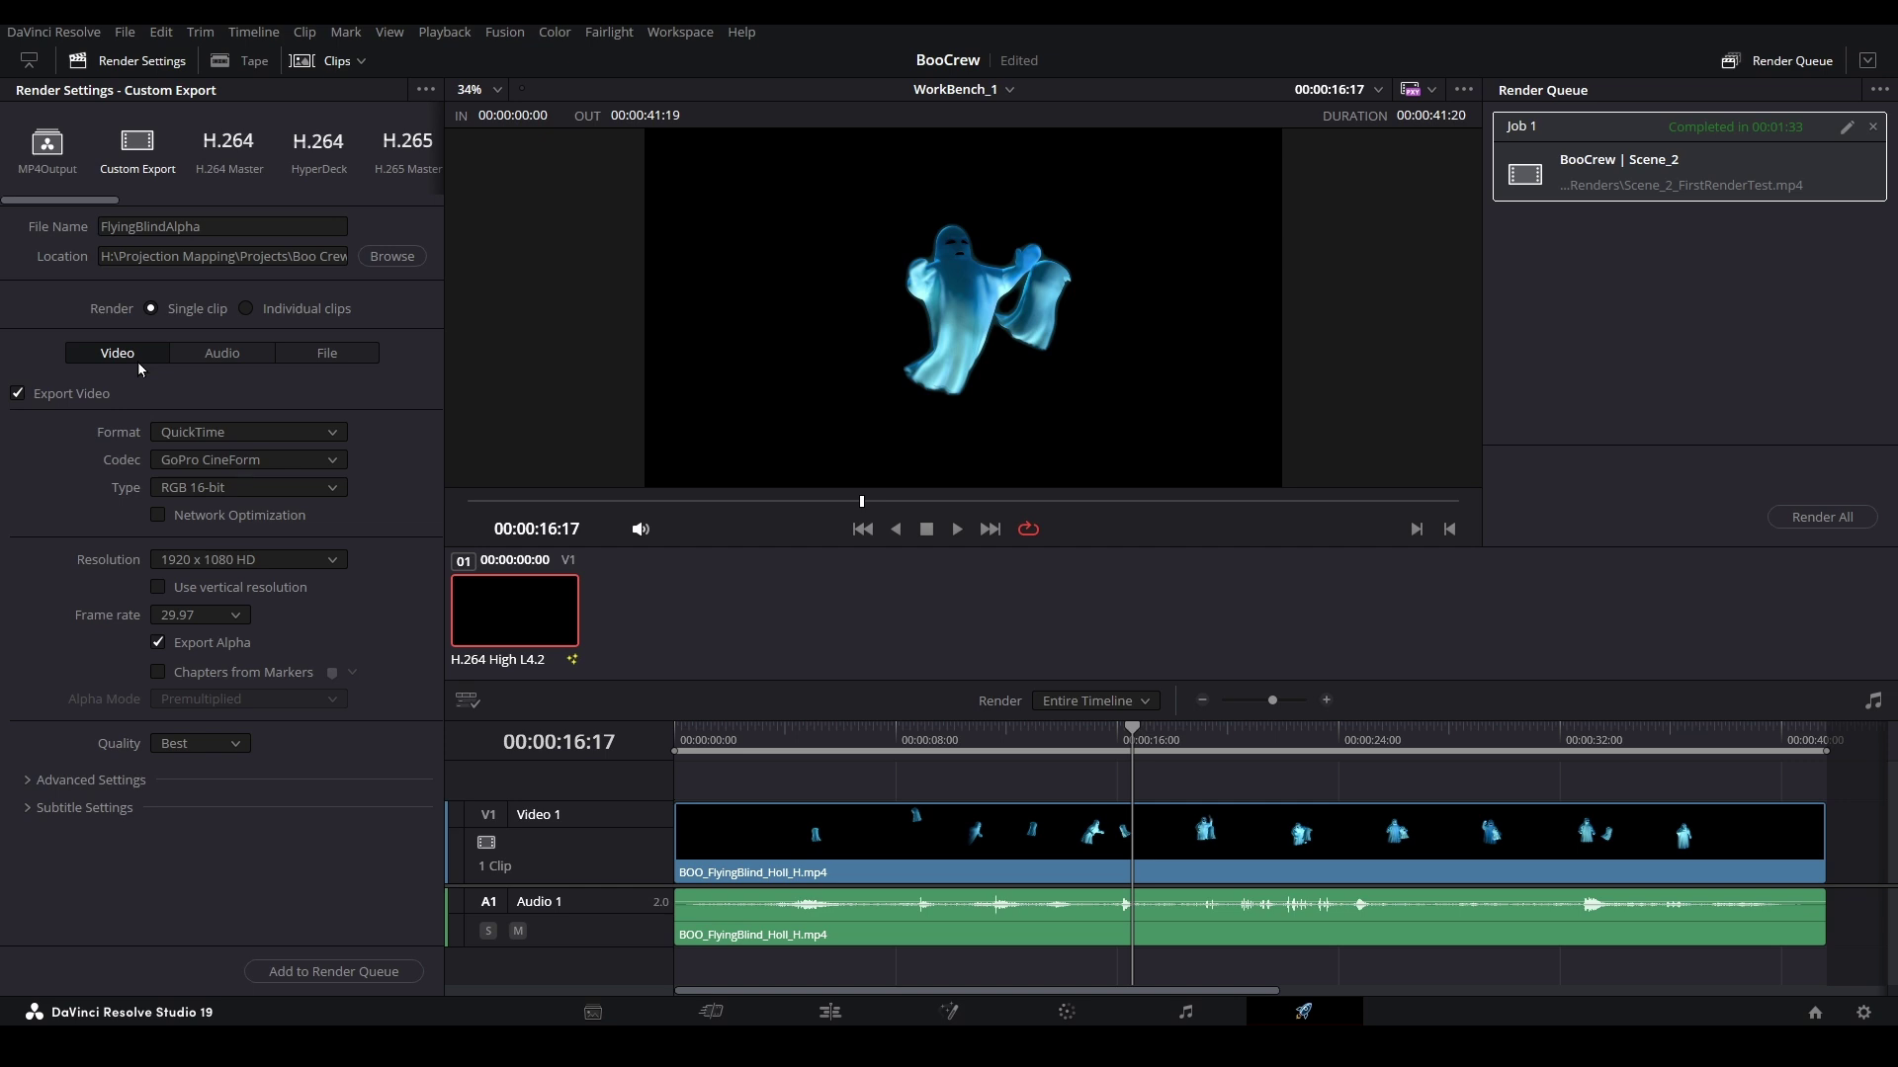
# - Add the FlyingBlindAlpha job to the Render Queue and render it
pyautogui.click(40, 780)
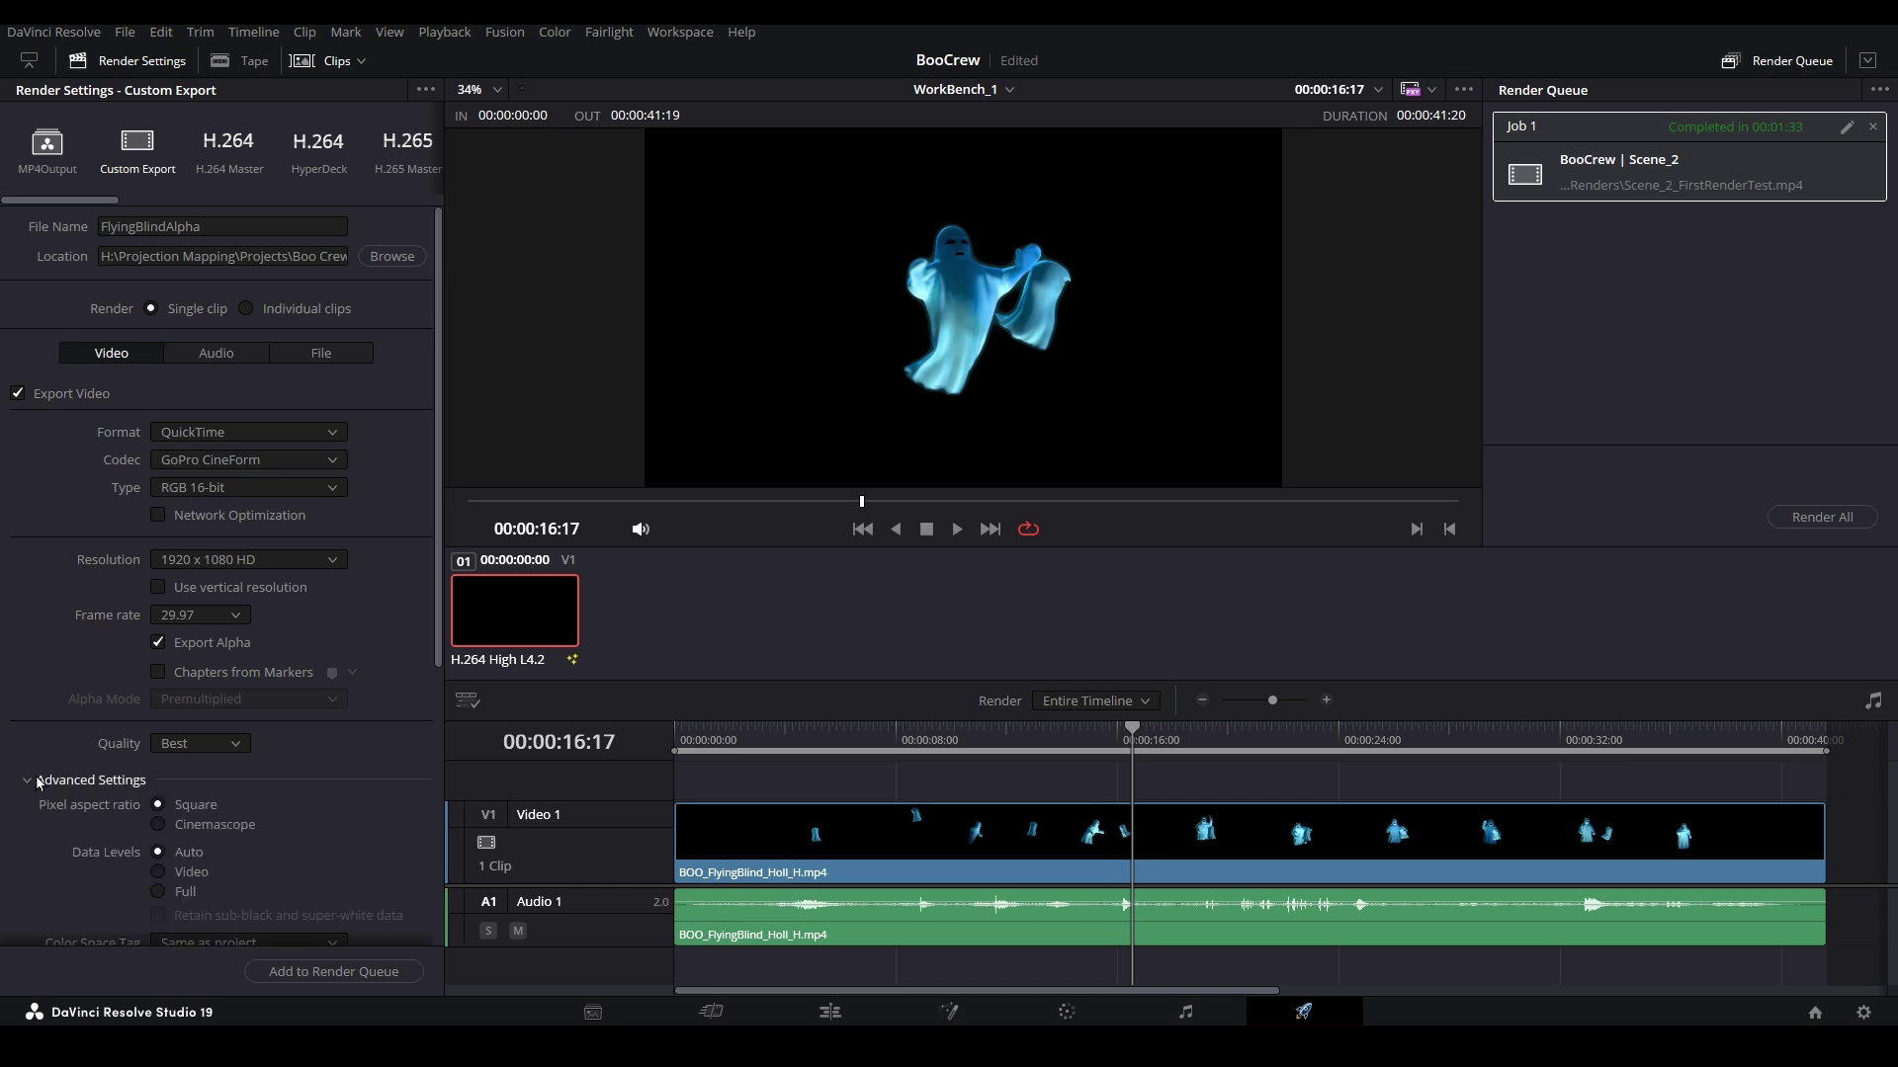
pyautogui.scroll(-4, 37, 783)
pyautogui.scroll(4, 38, 783)
pyautogui.click(306, 975)
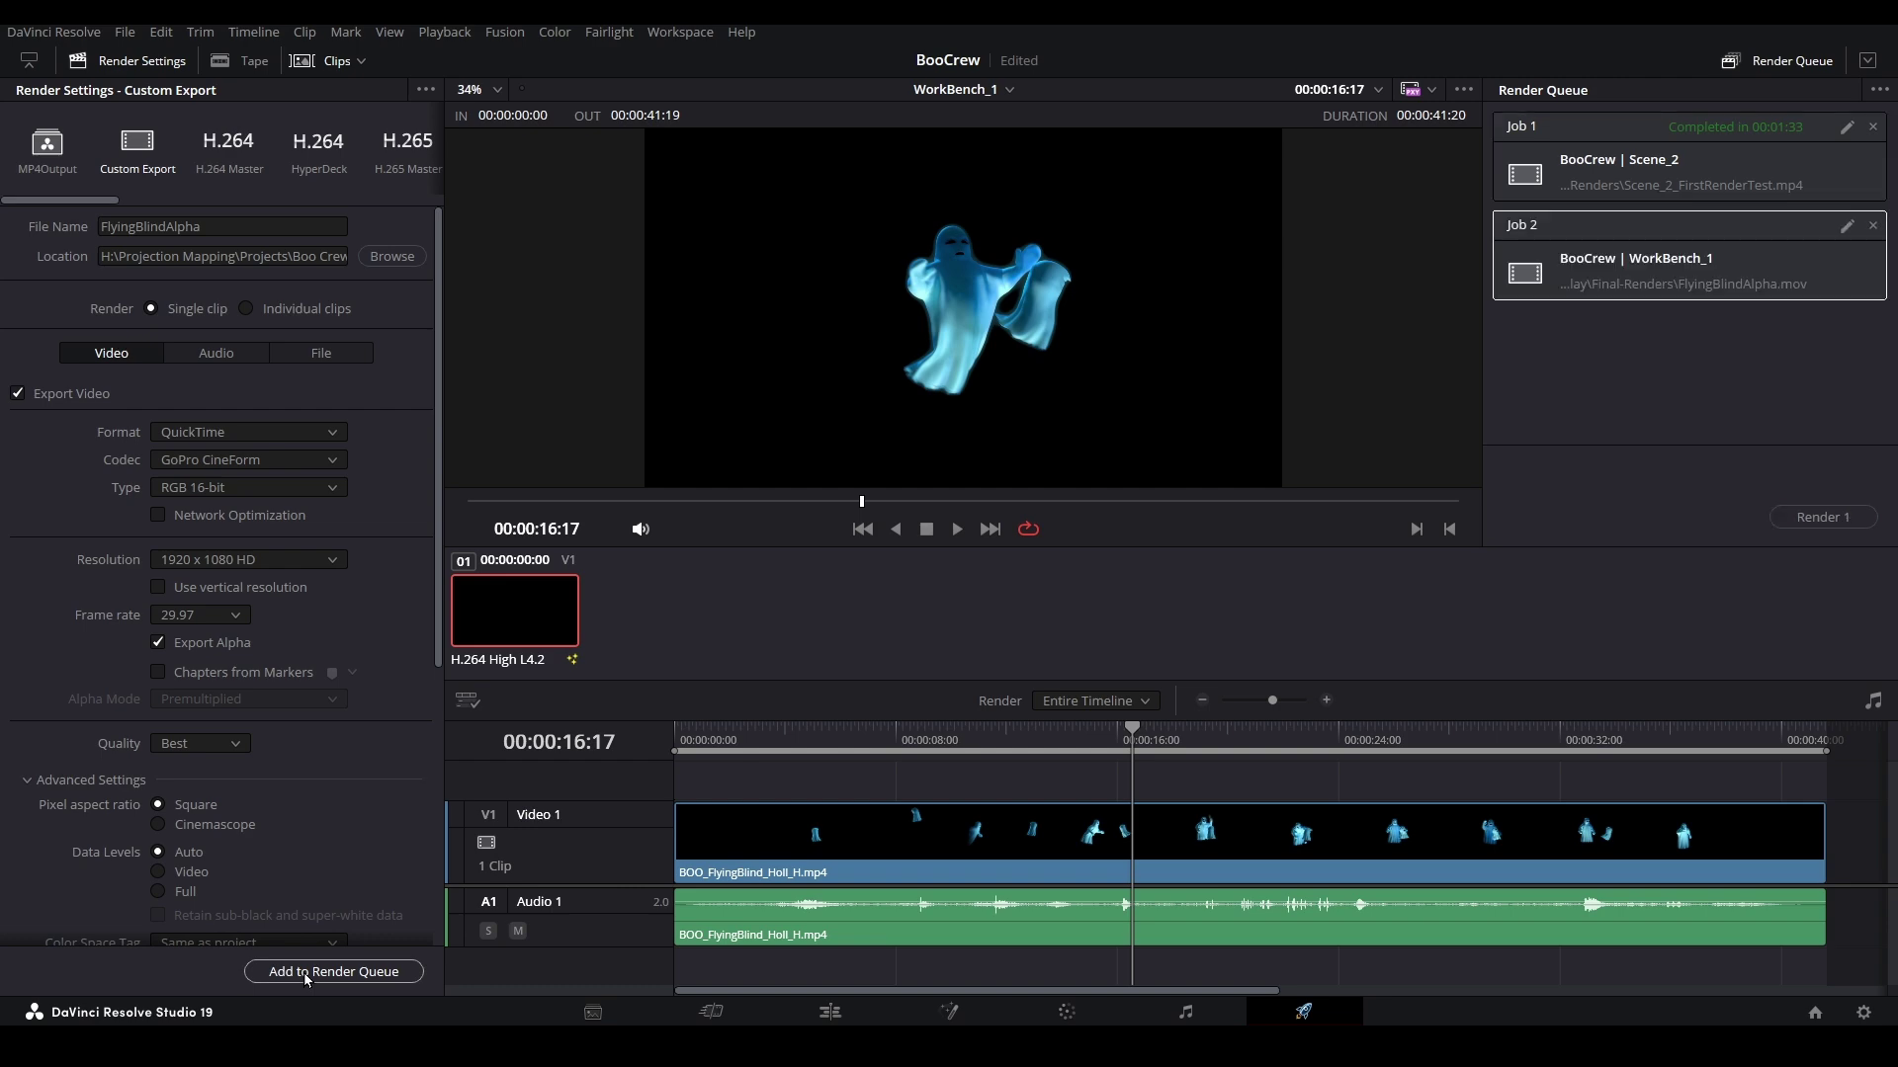
pyautogui.click(1816, 518)
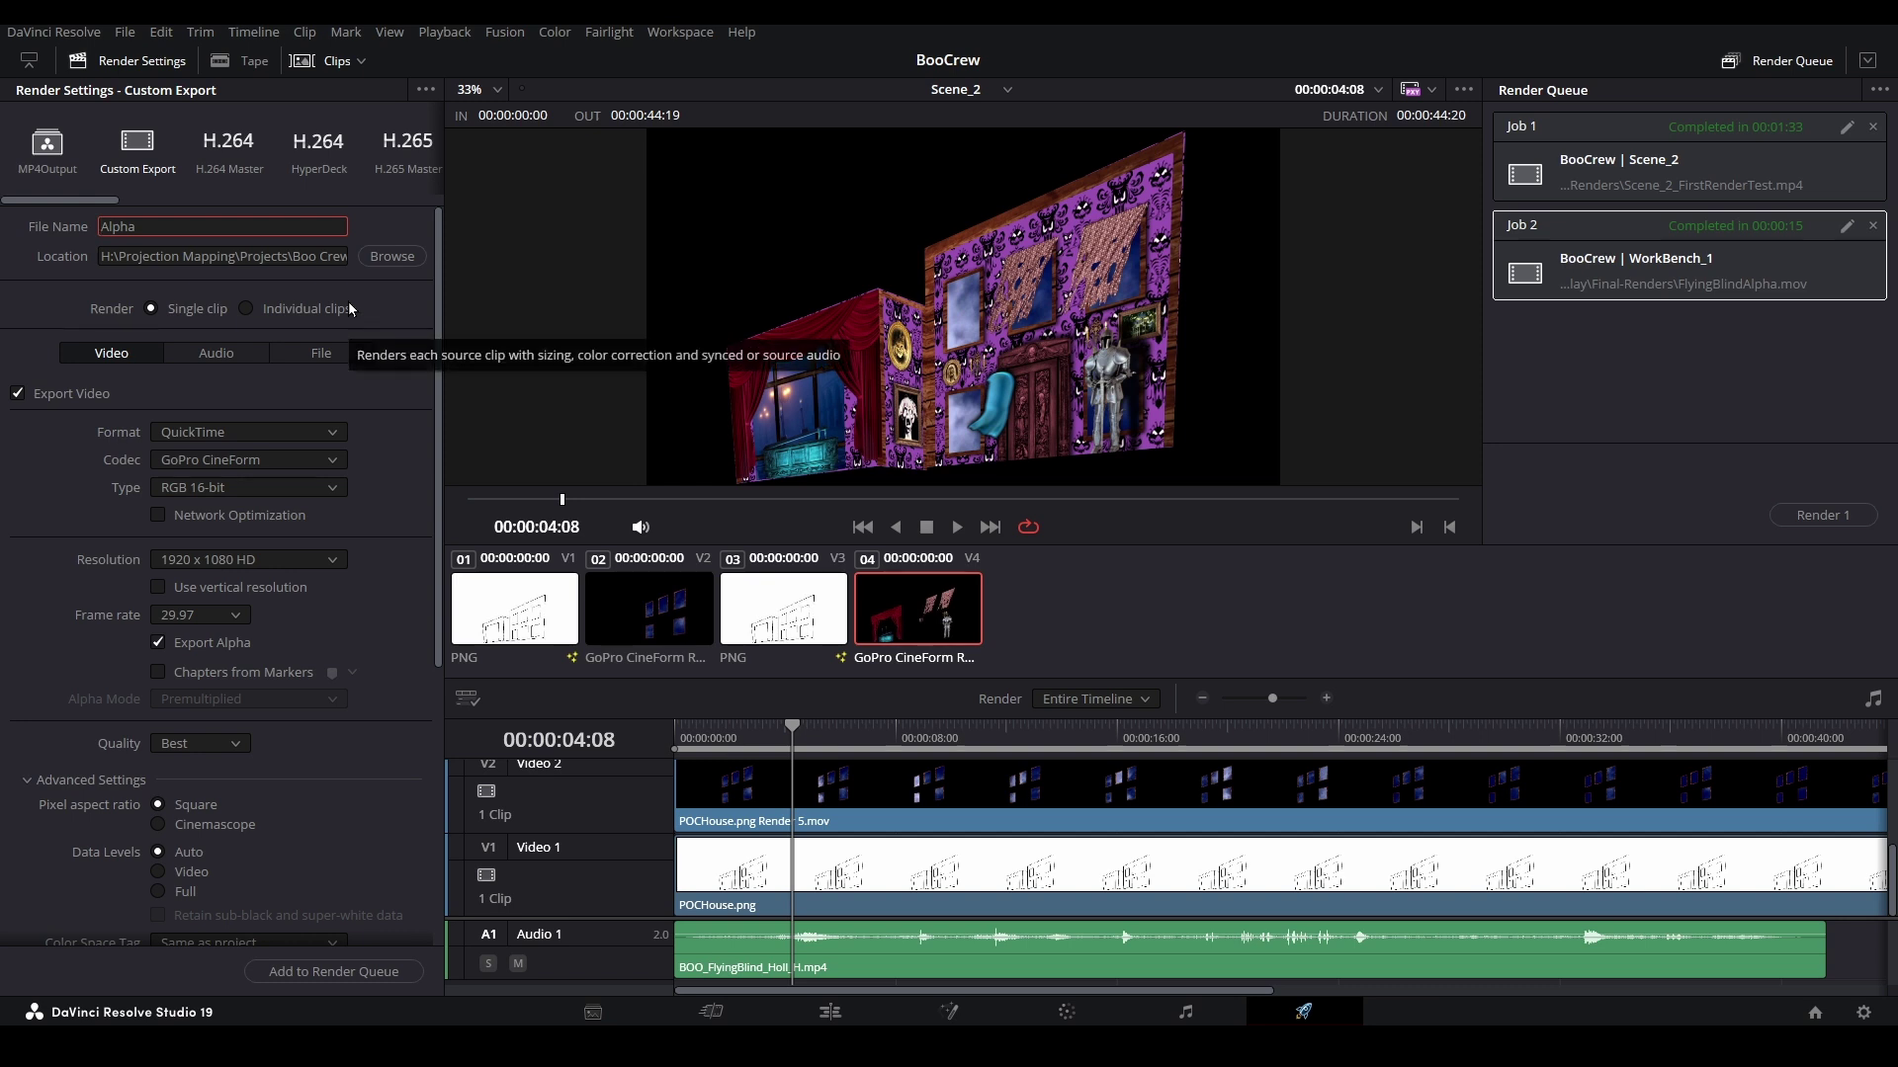
# - Save the current render settings as a new preset named AlphaVideo
pyautogui.click(429, 98)
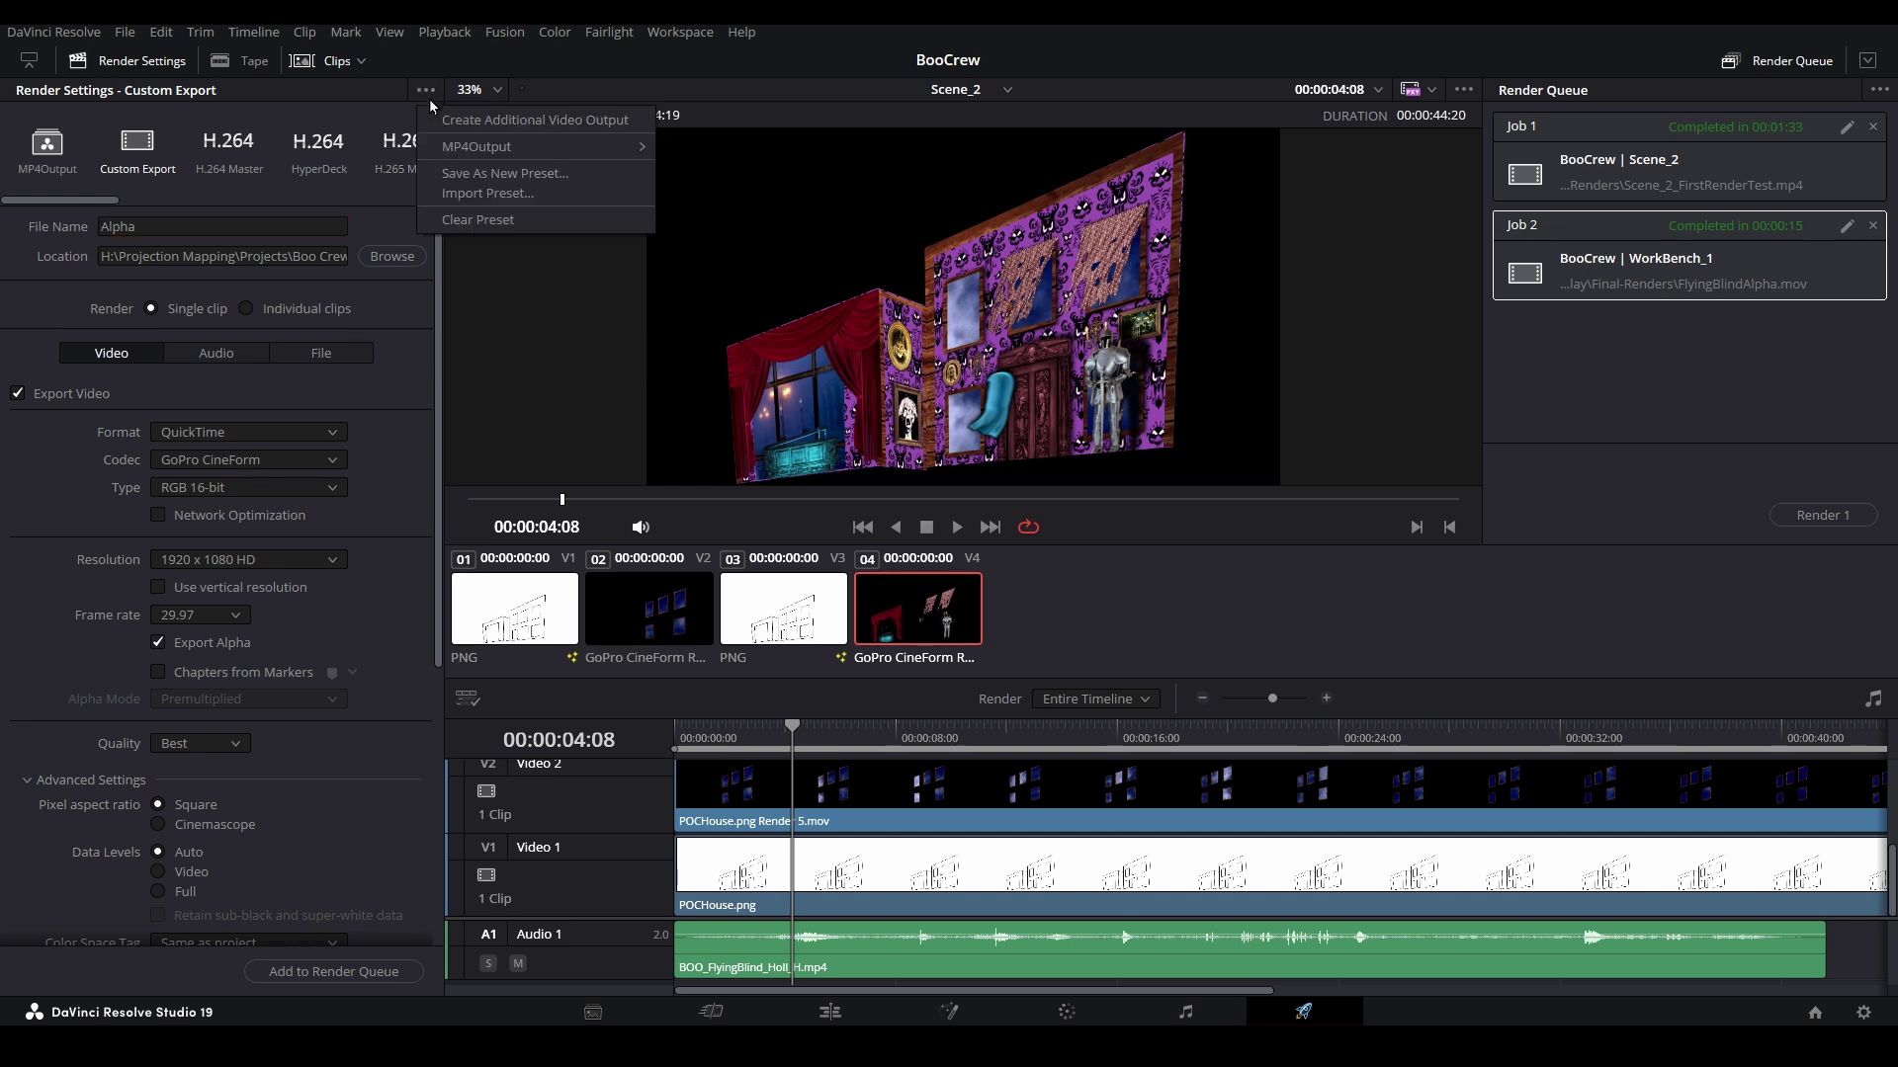
pyautogui.click(571, 173)
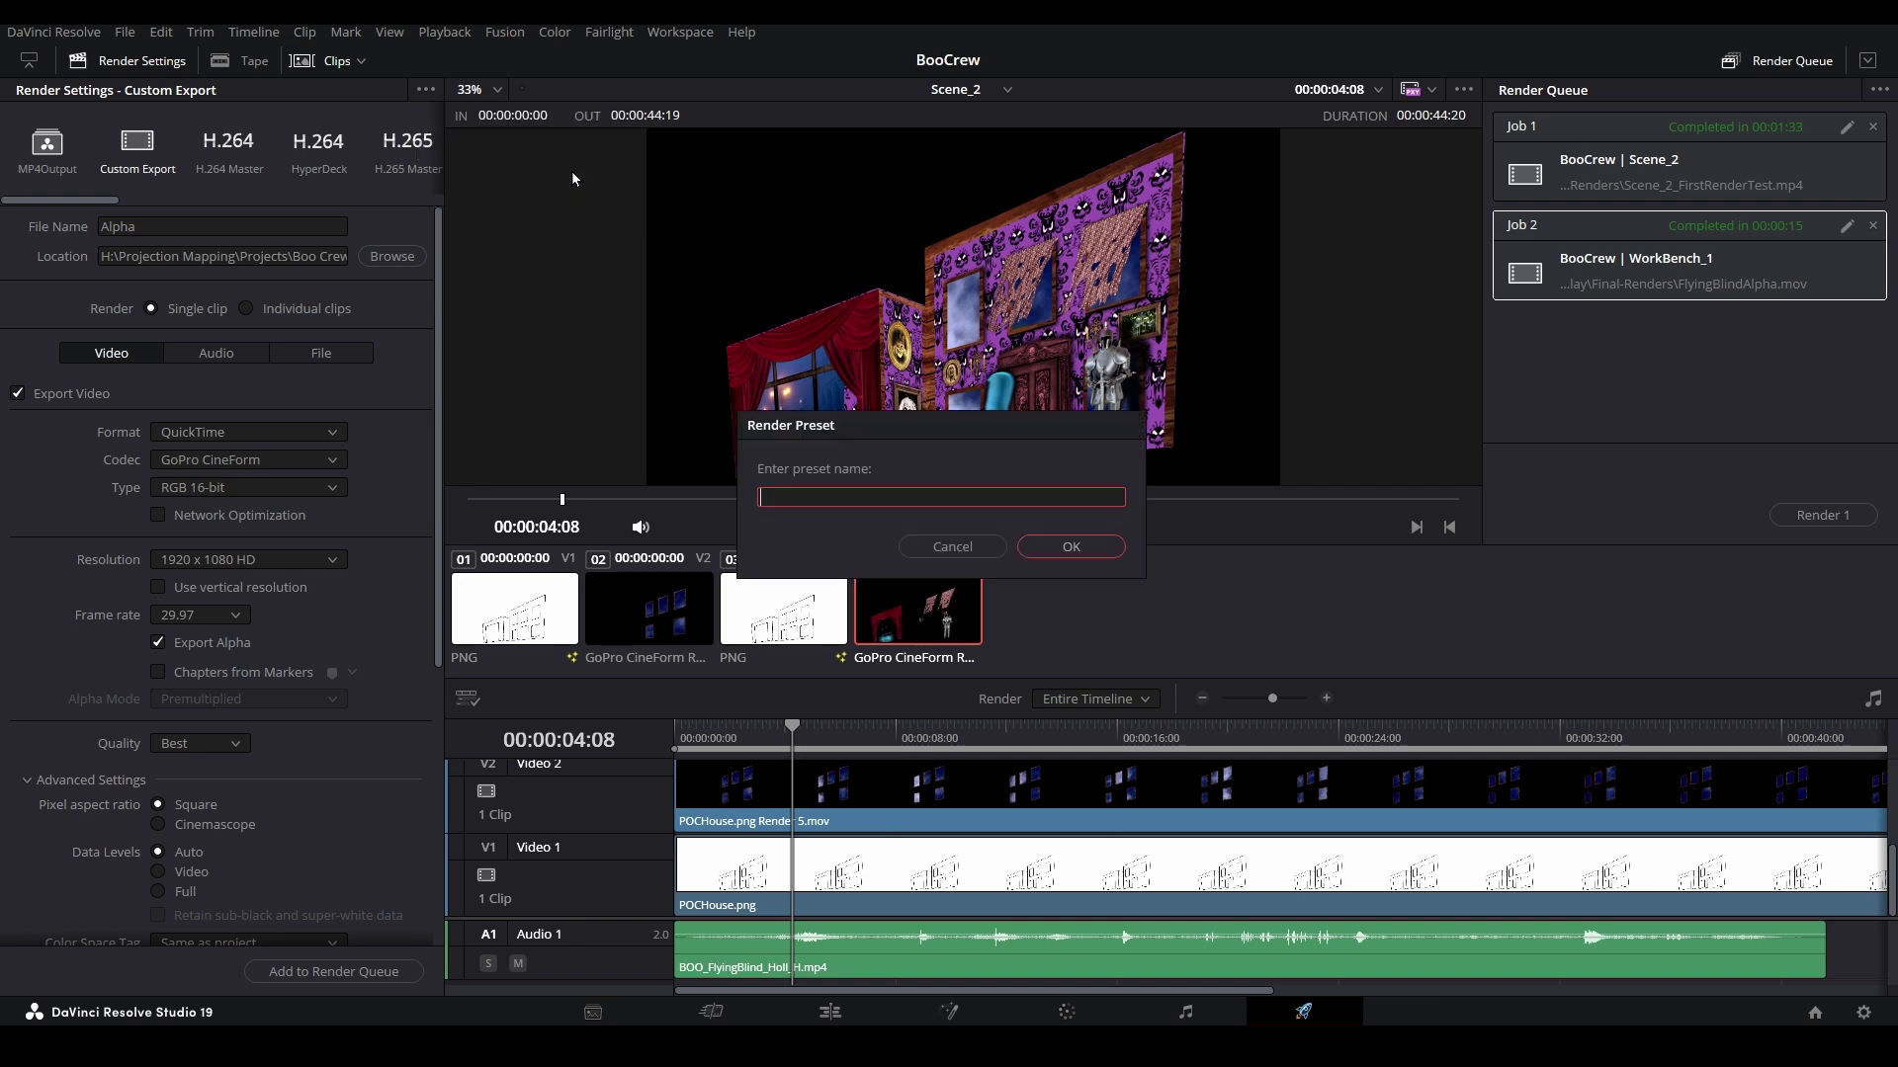
pyautogui.write('AlphaVideo')
pyautogui.press('Return')
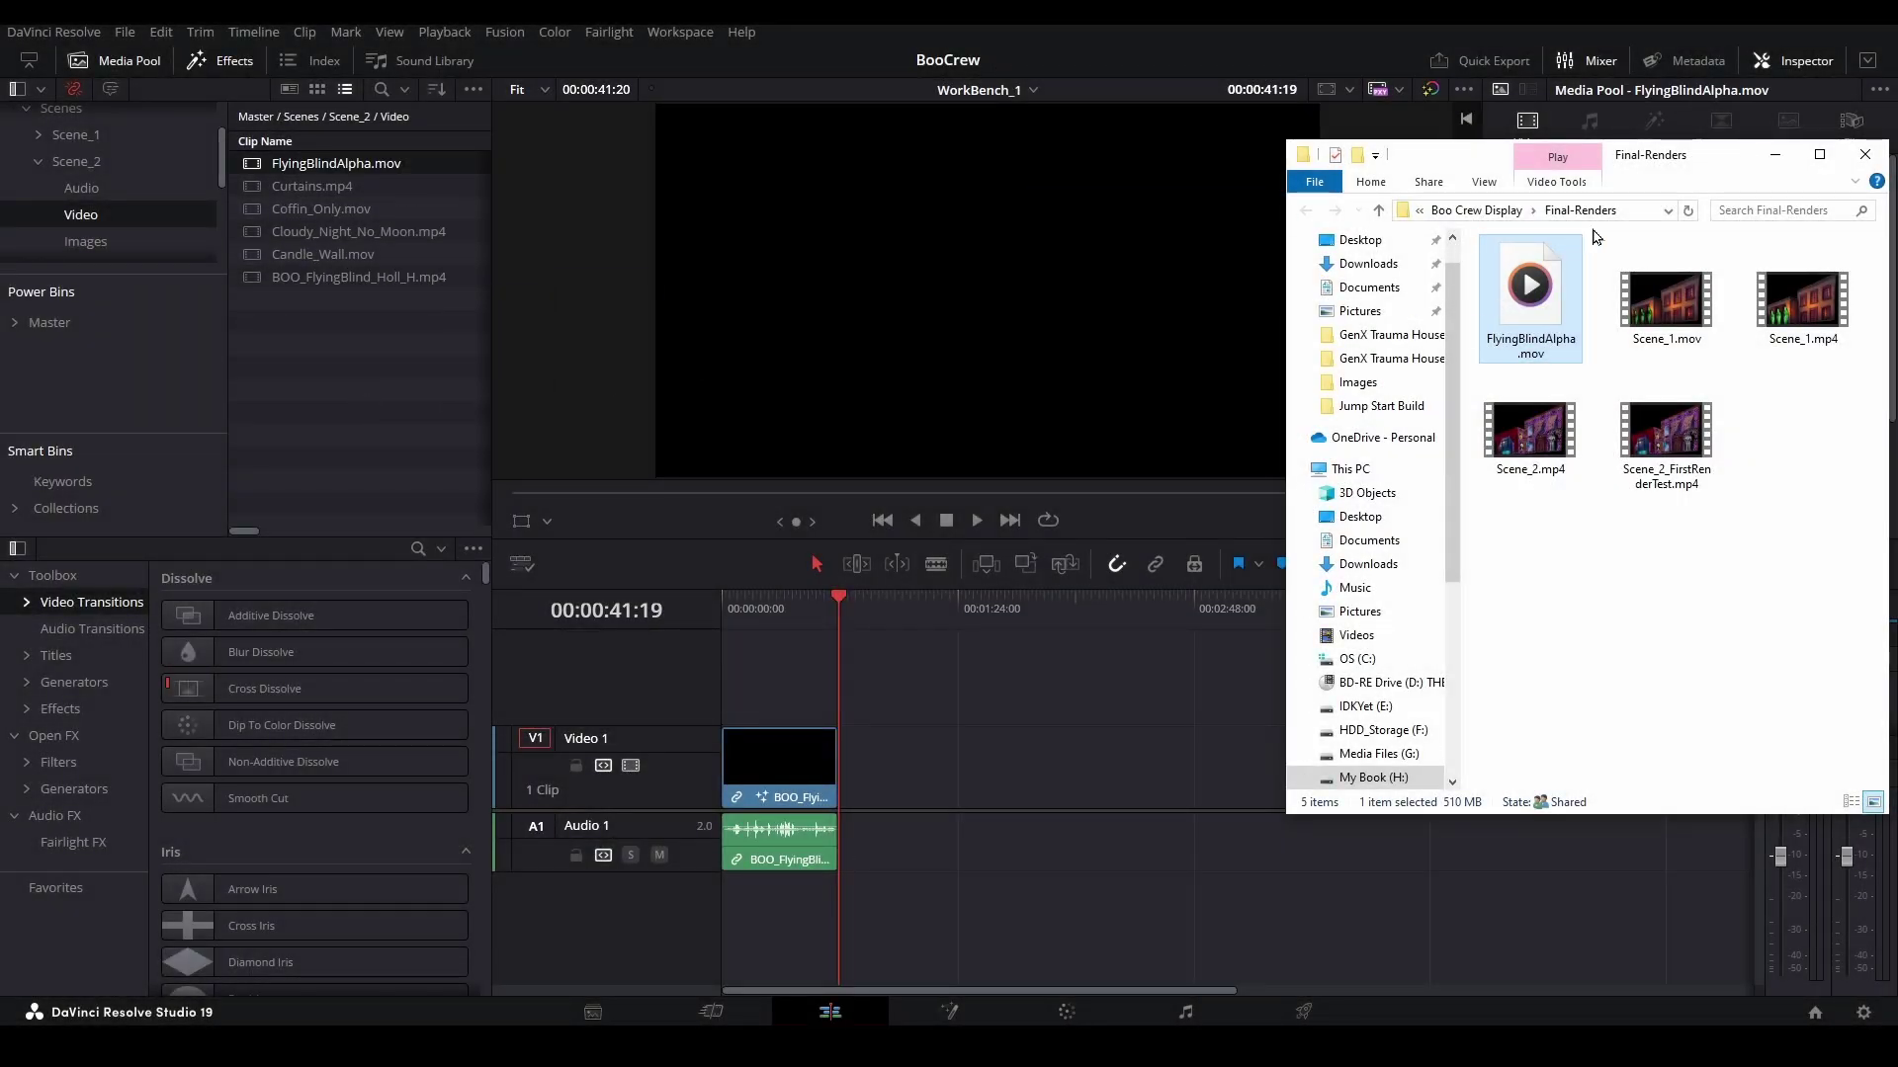
# - Switch to Scene_2 and open the Video 4 POCHouse.png clip's composition in Fusion
pyautogui.click(1775, 154)
pyautogui.click(1028, 90)
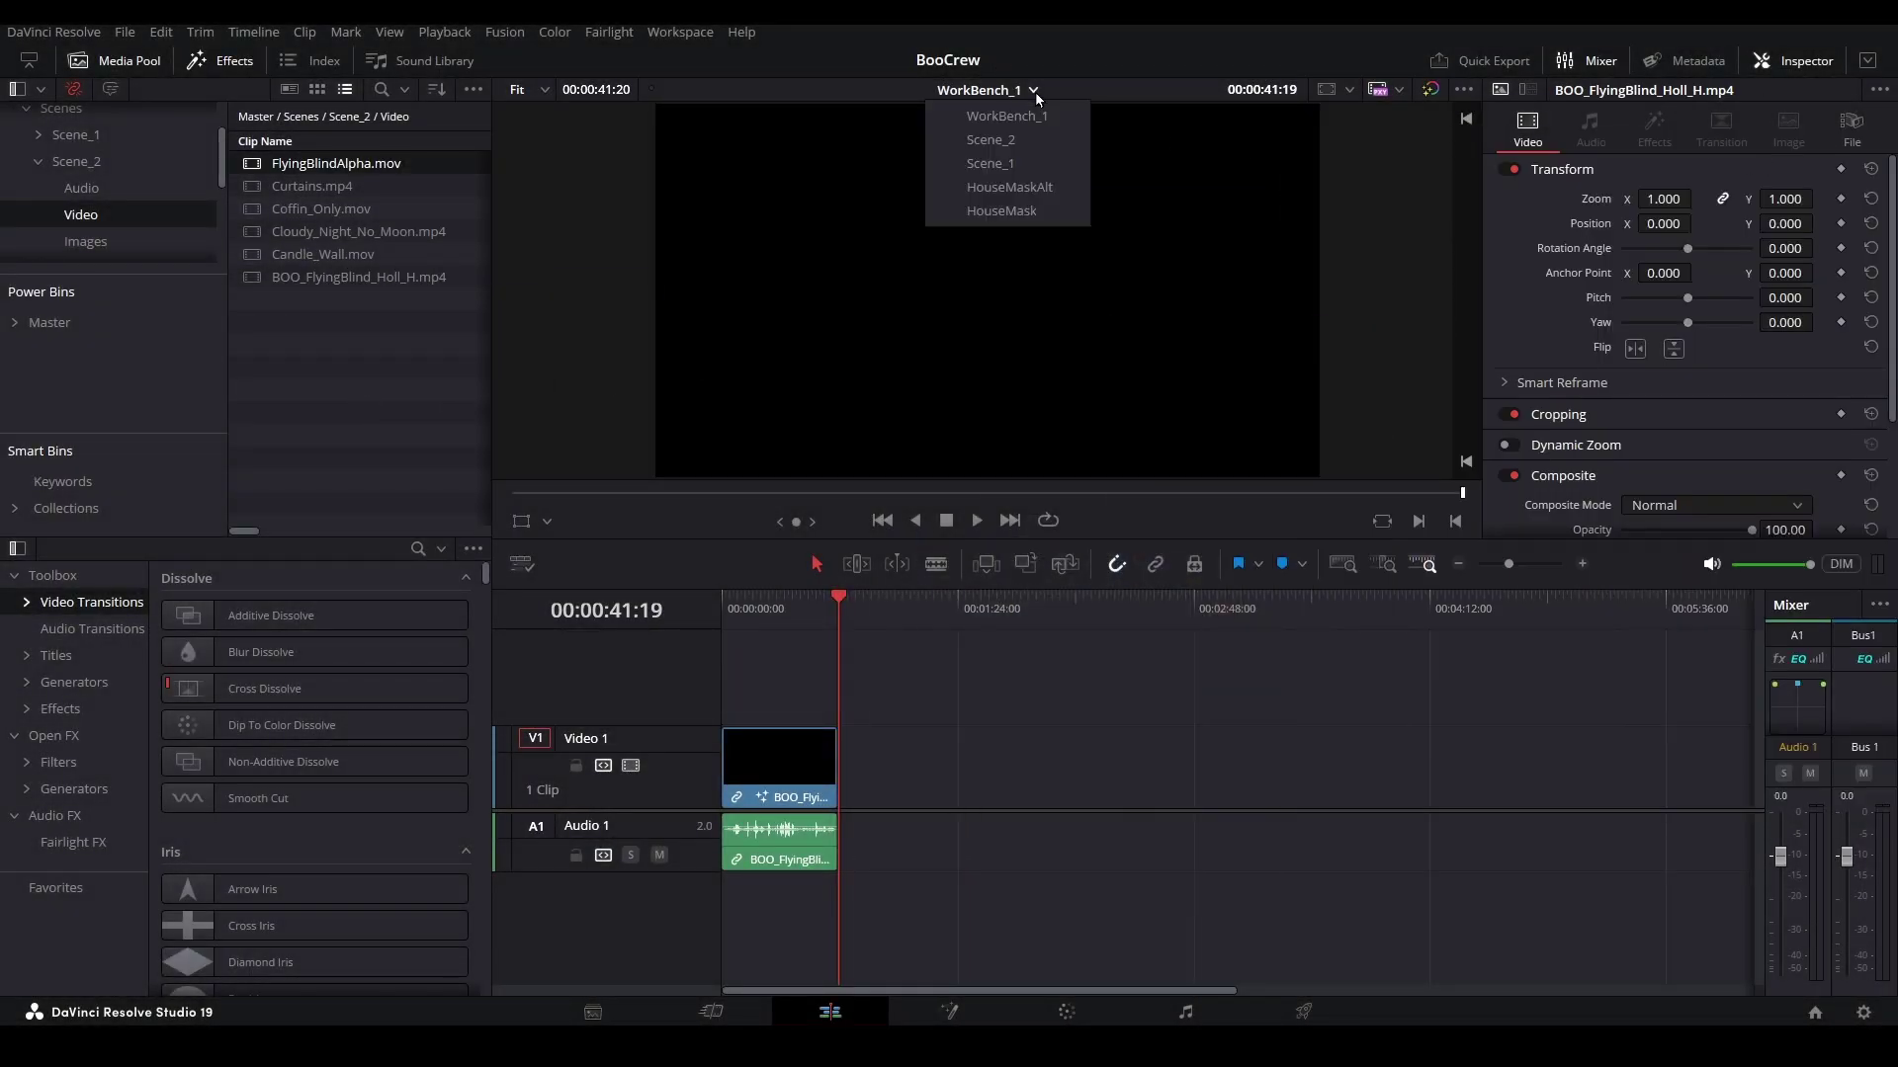
pyautogui.click(1023, 143)
pyautogui.click(1080, 694)
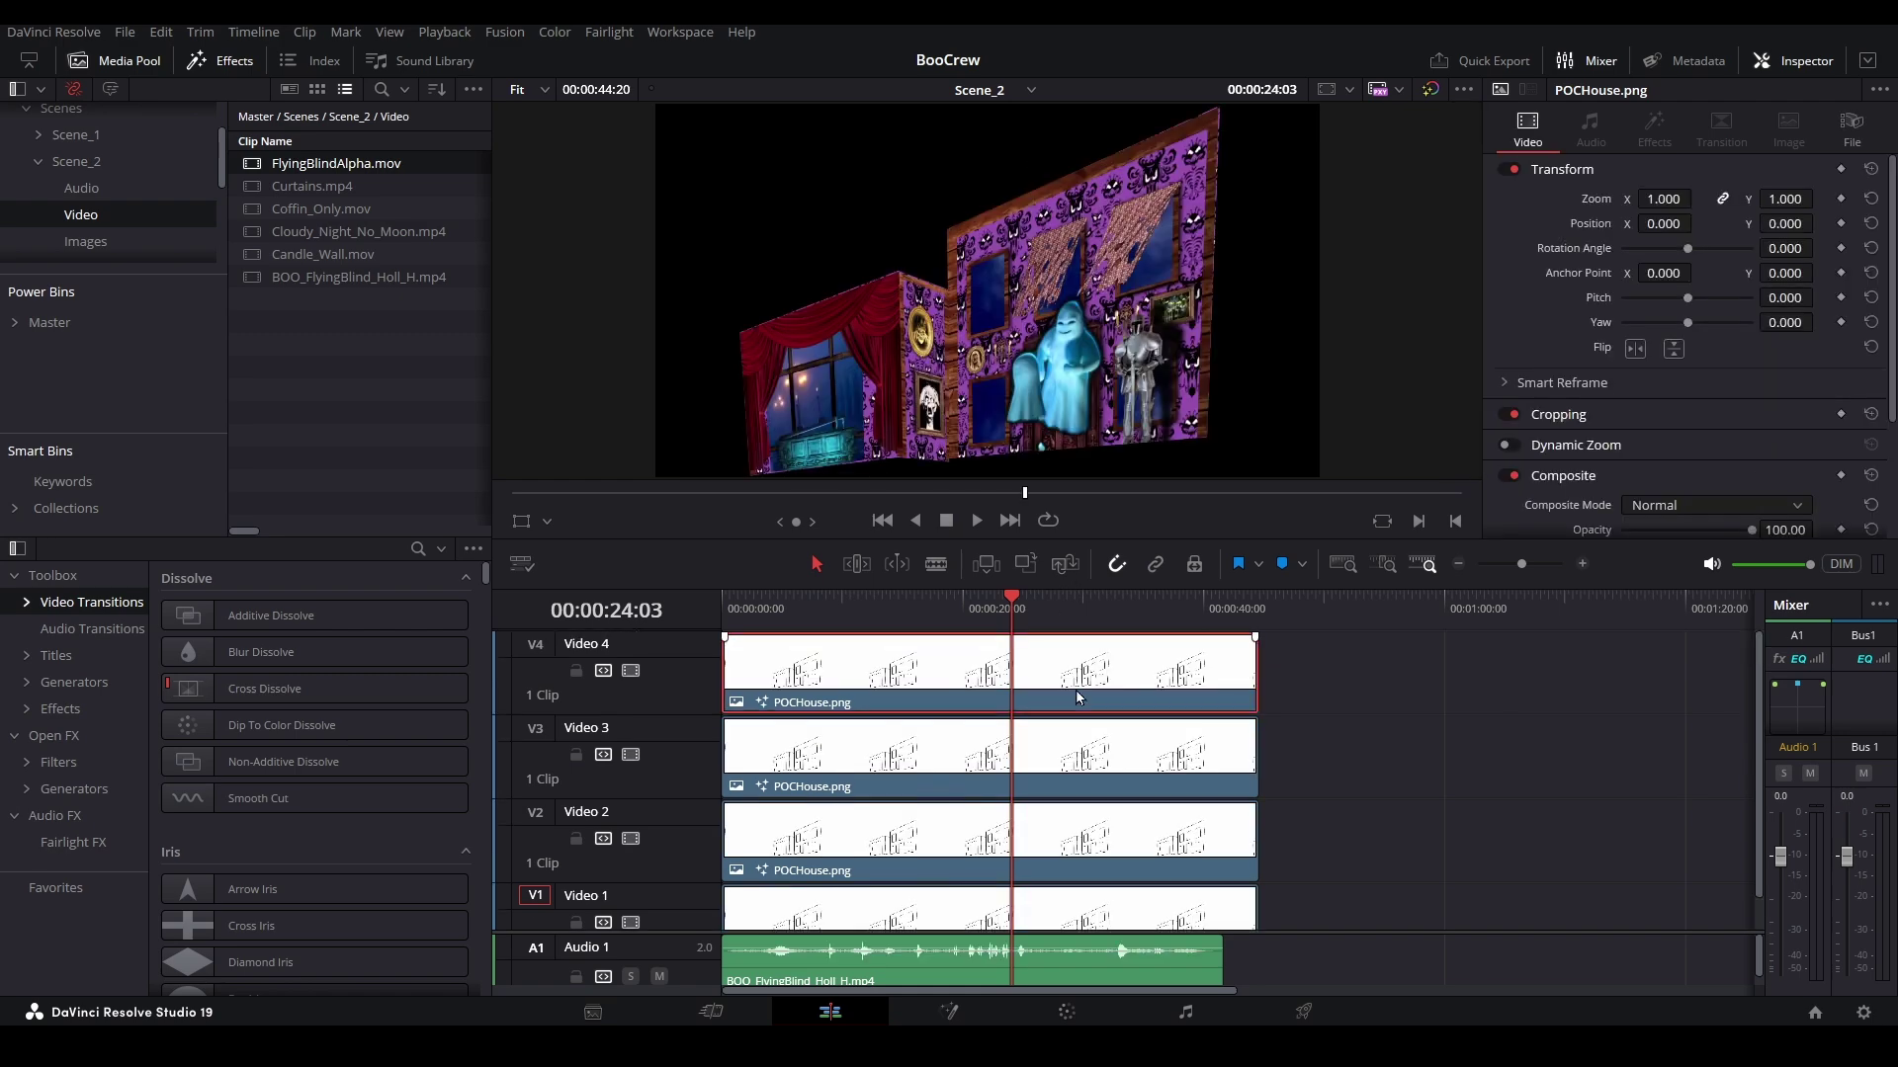
pyautogui.rightClick(1080, 694)
pyautogui.click(1153, 401)
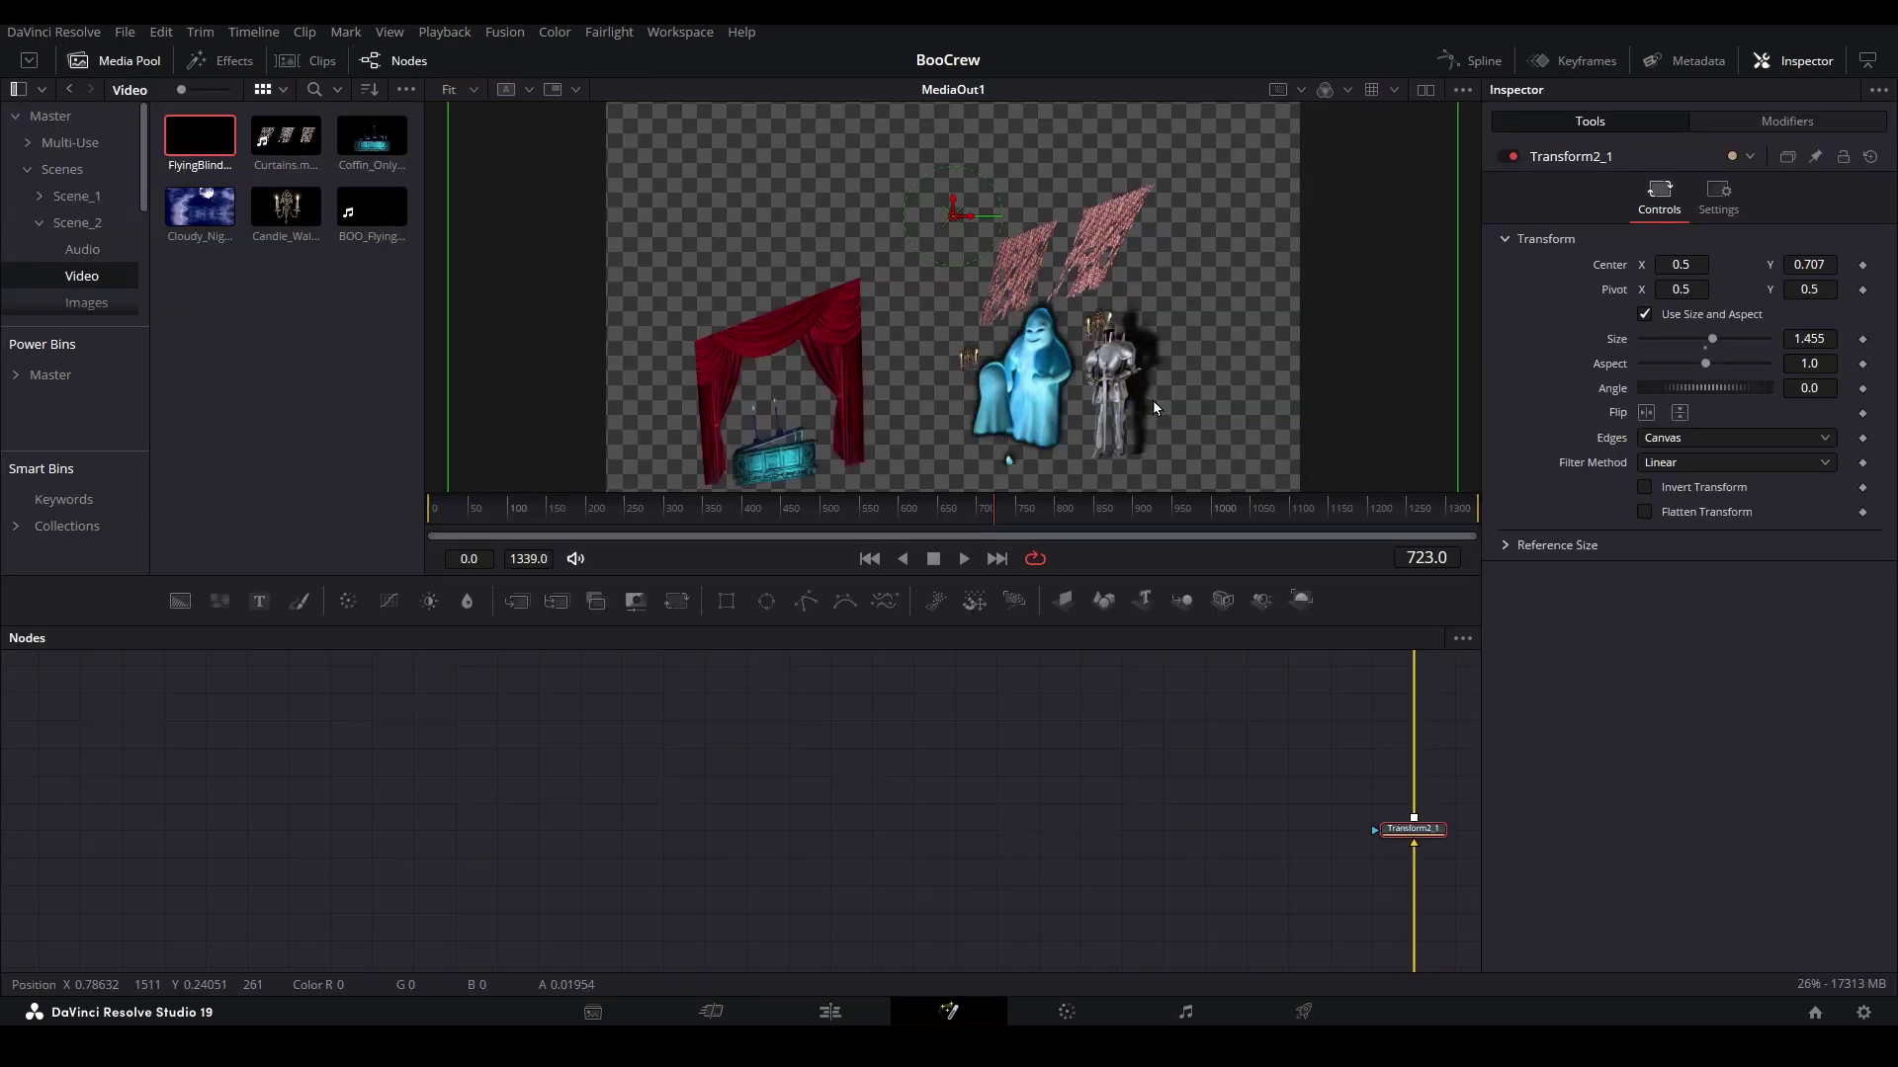
# - In the Filters area, unhook the ghost's effect chain from Transform2 and bring in FlyingBlindAlpha.mov
pyautogui.click(1463, 637)
pyautogui.click(1374, 756)
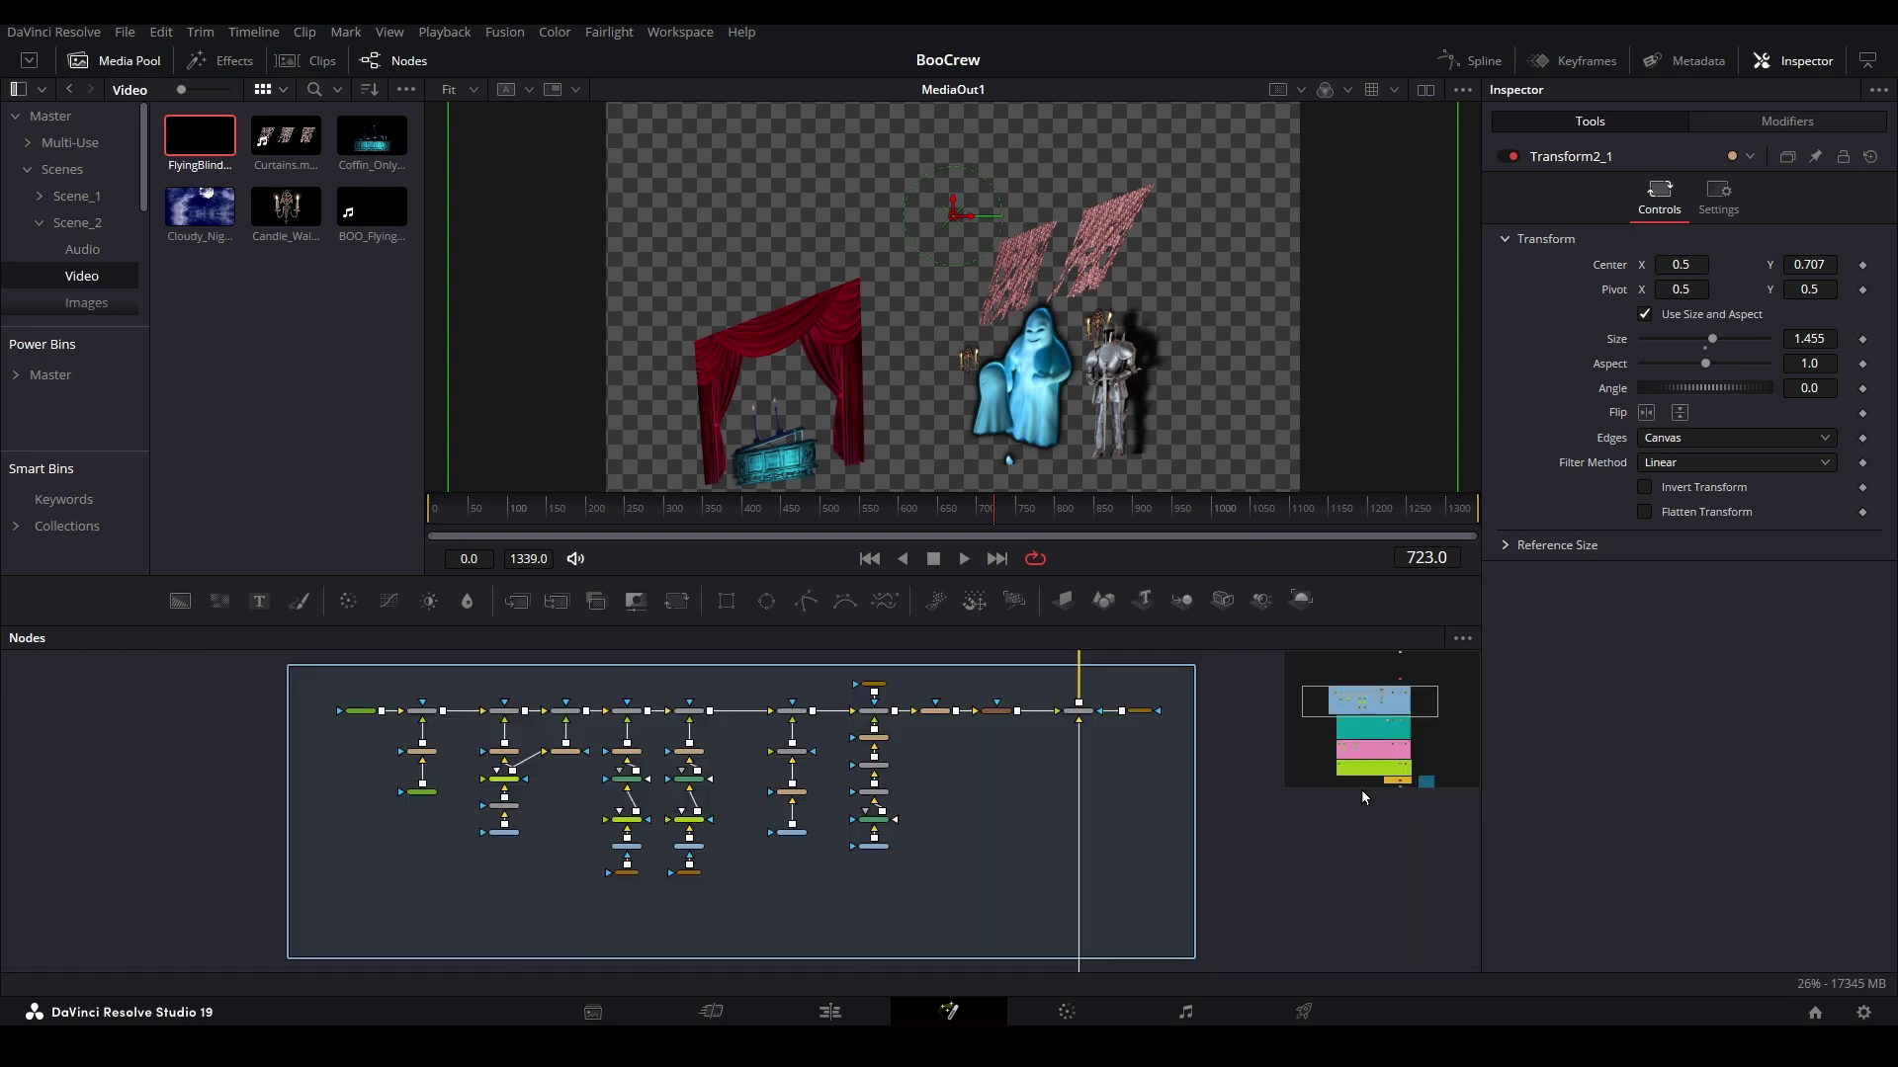
pyautogui.scroll(2, 910, 787)
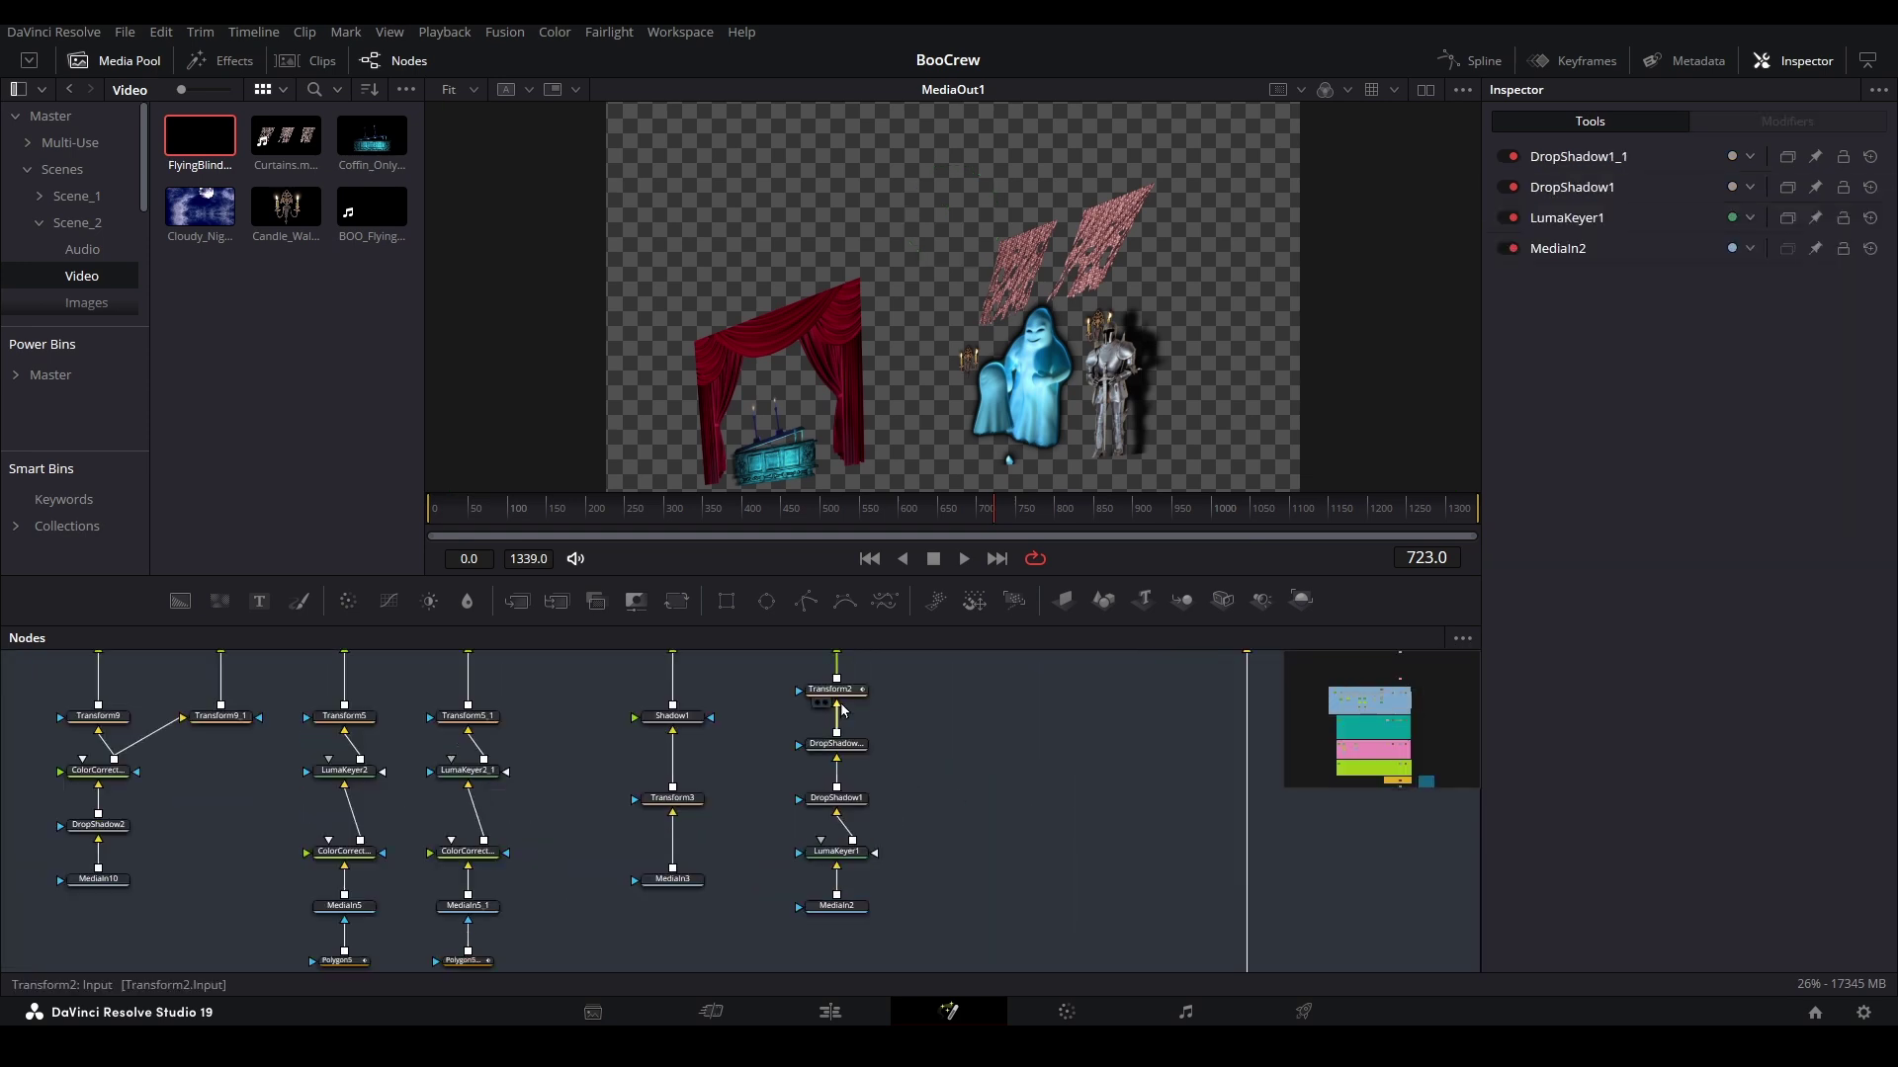
pyautogui.moveTo(840, 702); pyautogui.dragTo(1042, 743)
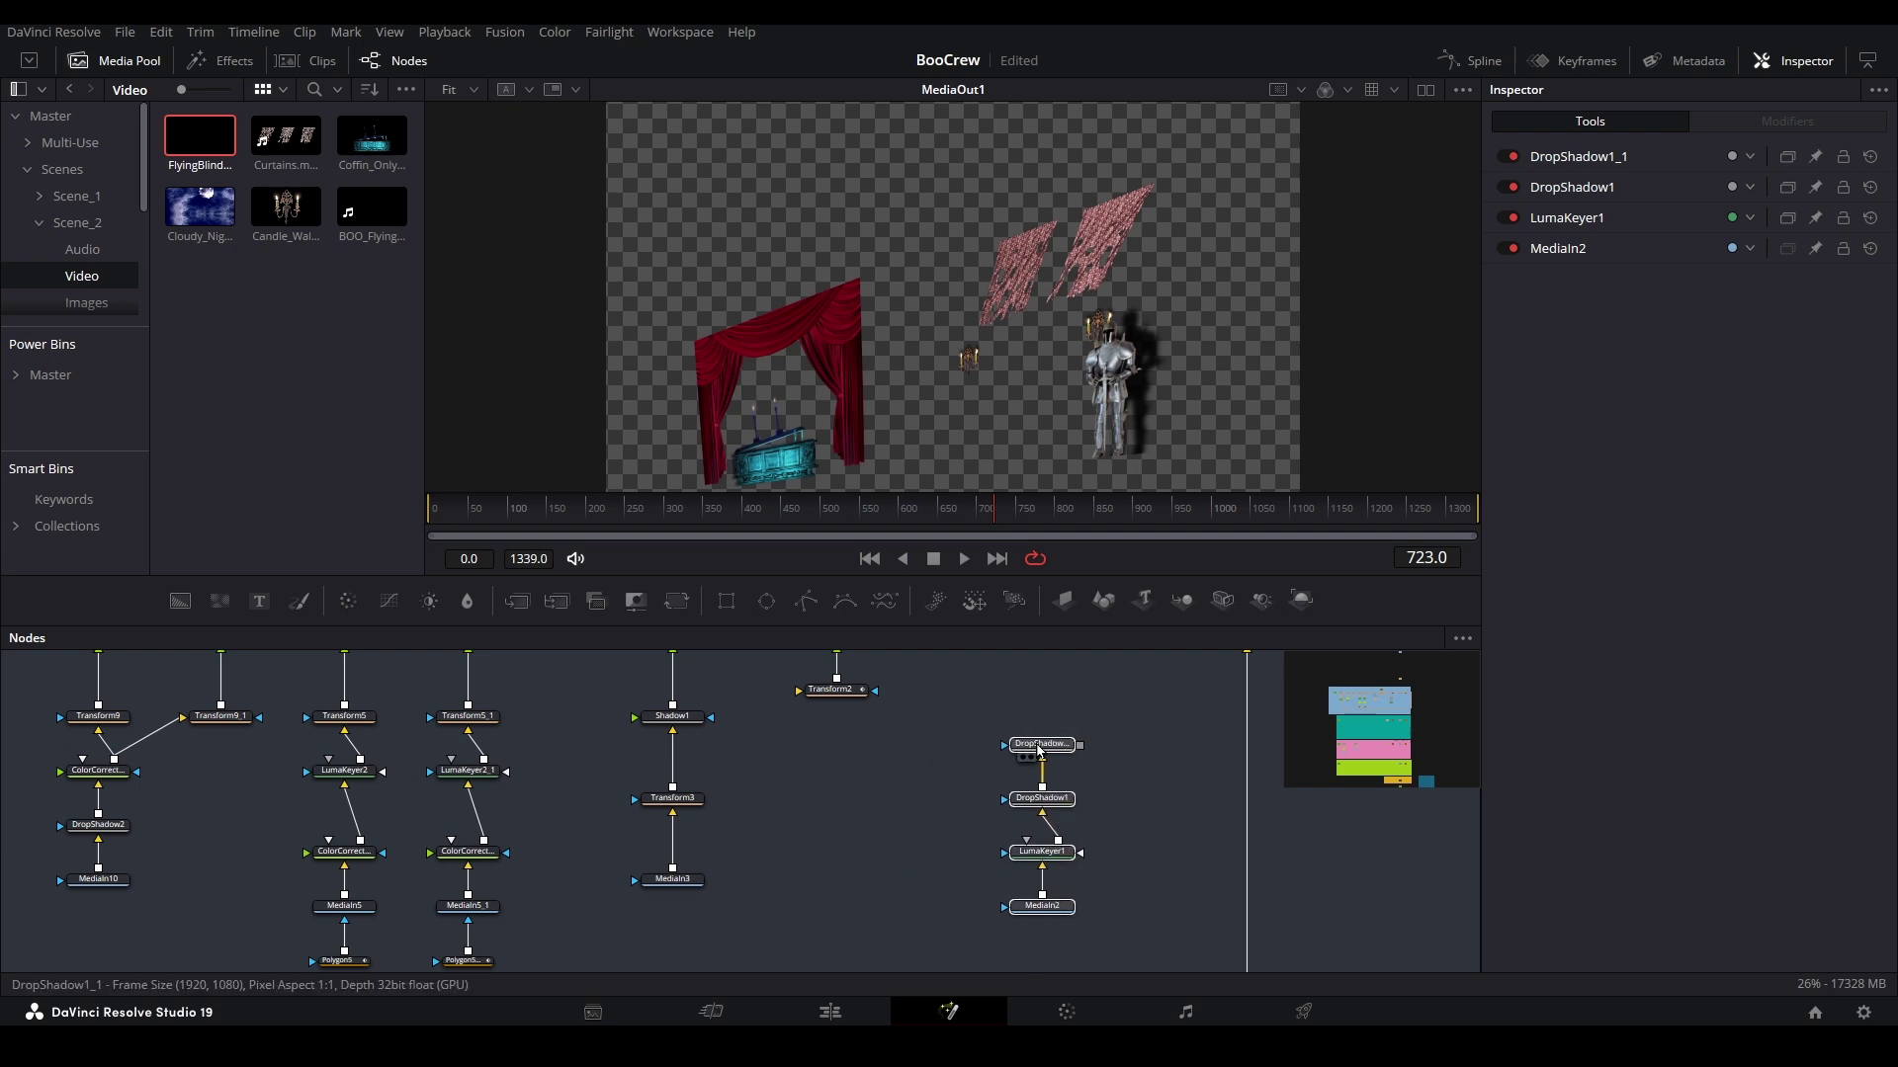
pyautogui.moveTo(199, 135); pyautogui.dragTo(836, 692)
pyautogui.moveTo(993, 516); pyautogui.dragTo(1261, 520)
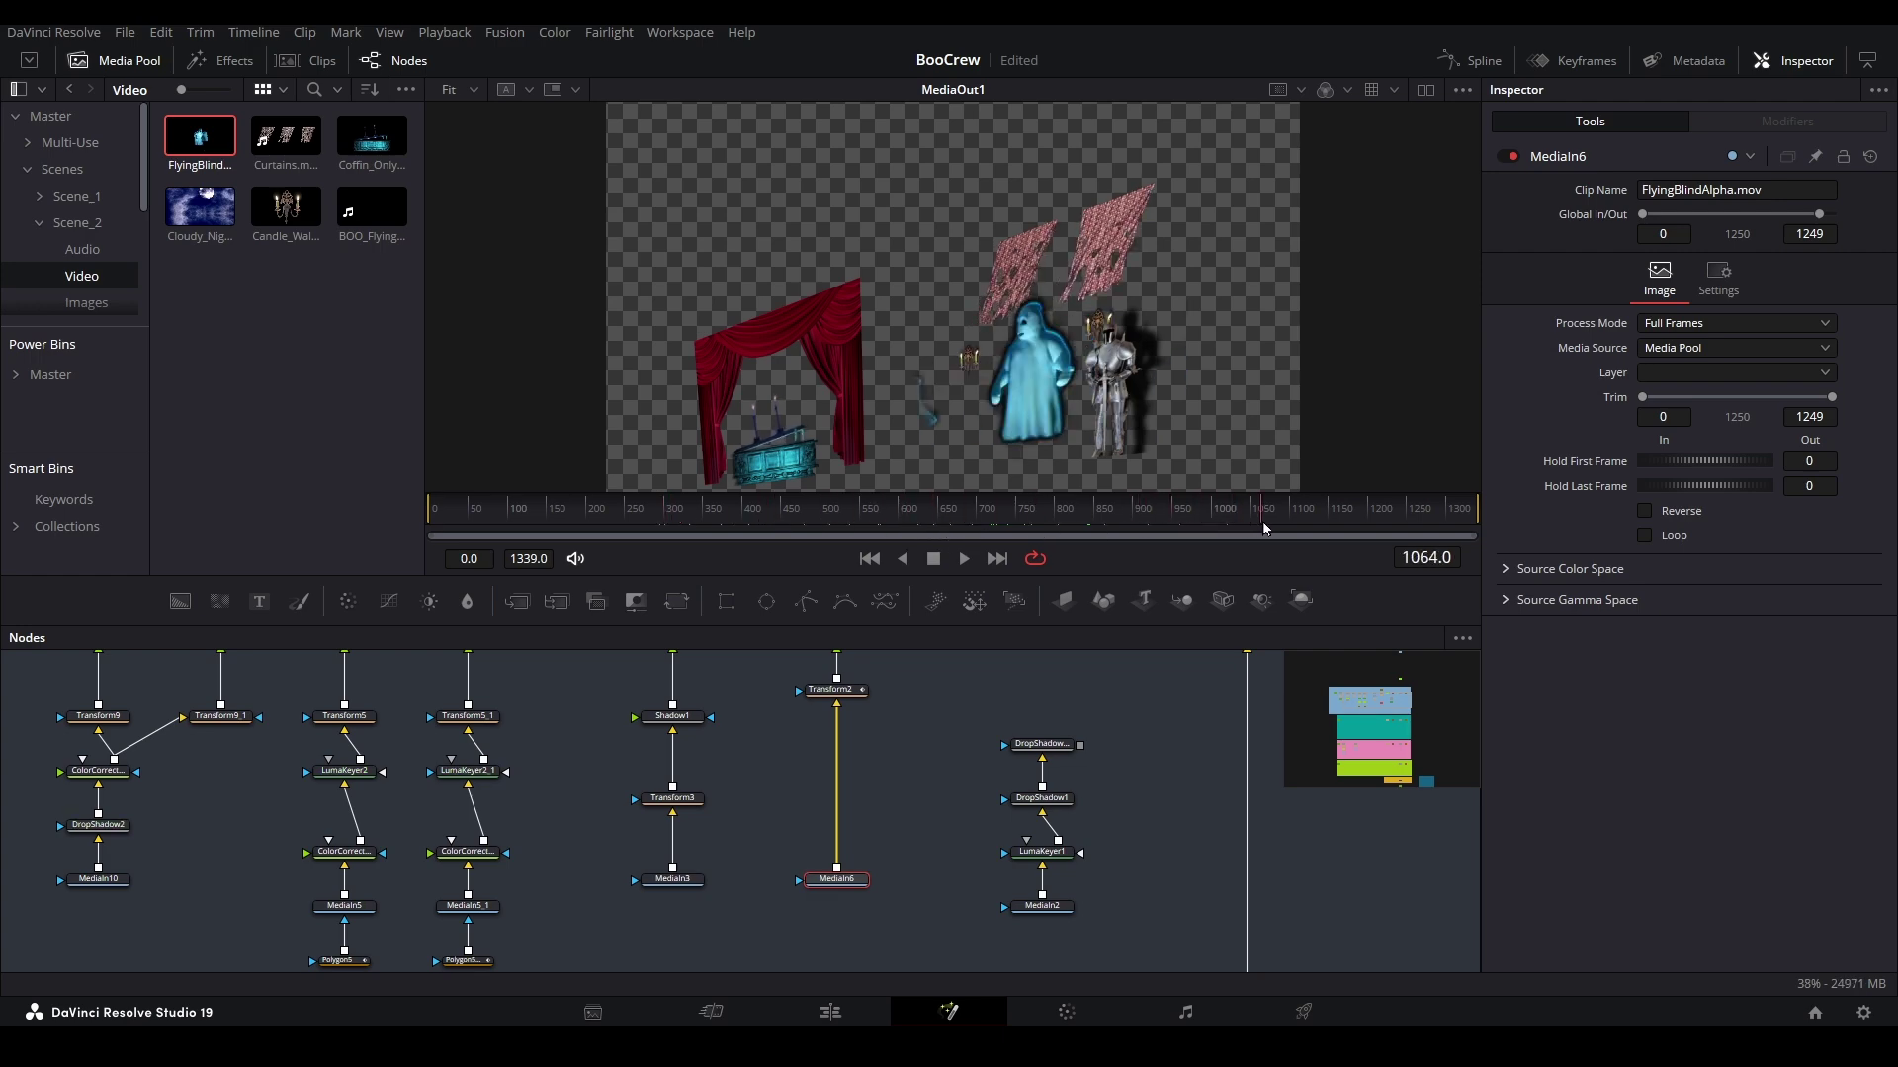
pyautogui.click(850, 1022)
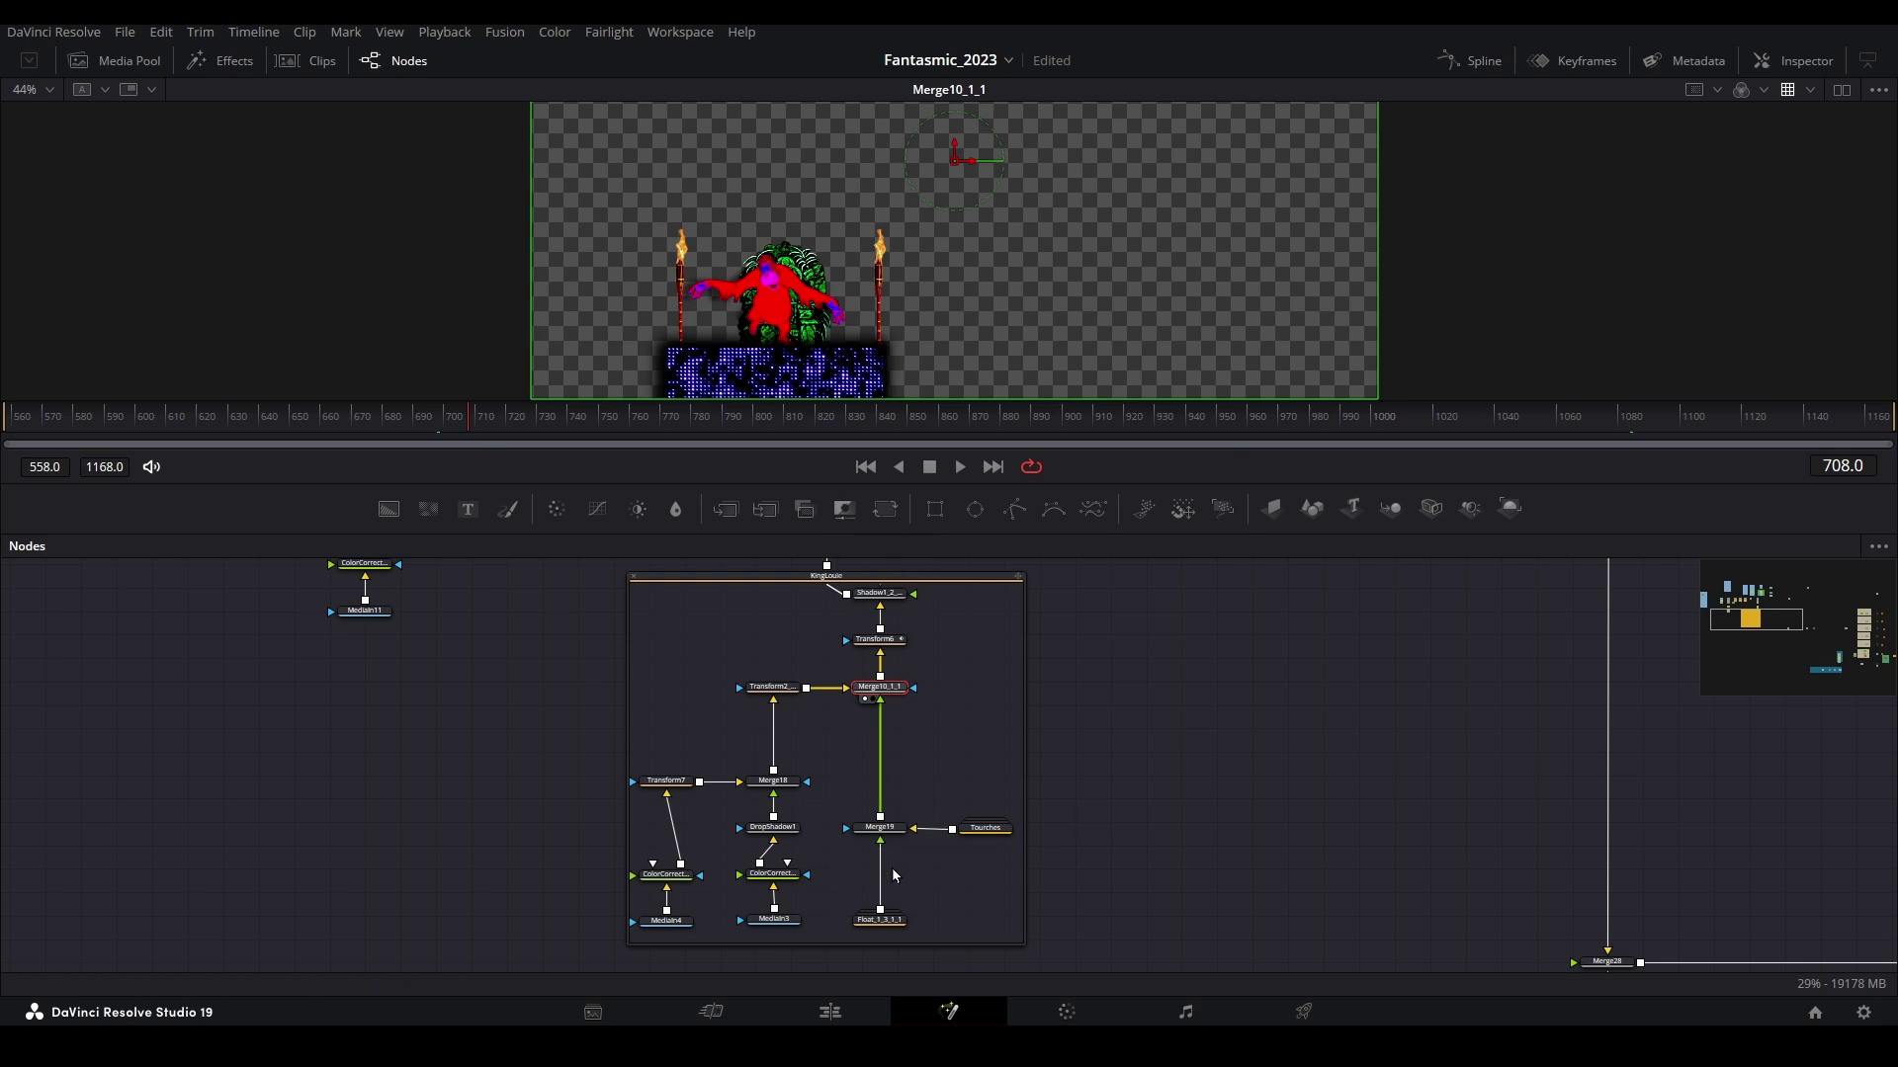
# - Inspect the Float_1_3_1_1, Tourches and Merge10_1_1 nodes, nudging Tourches up, and step through frames
pyautogui.click(899, 924)
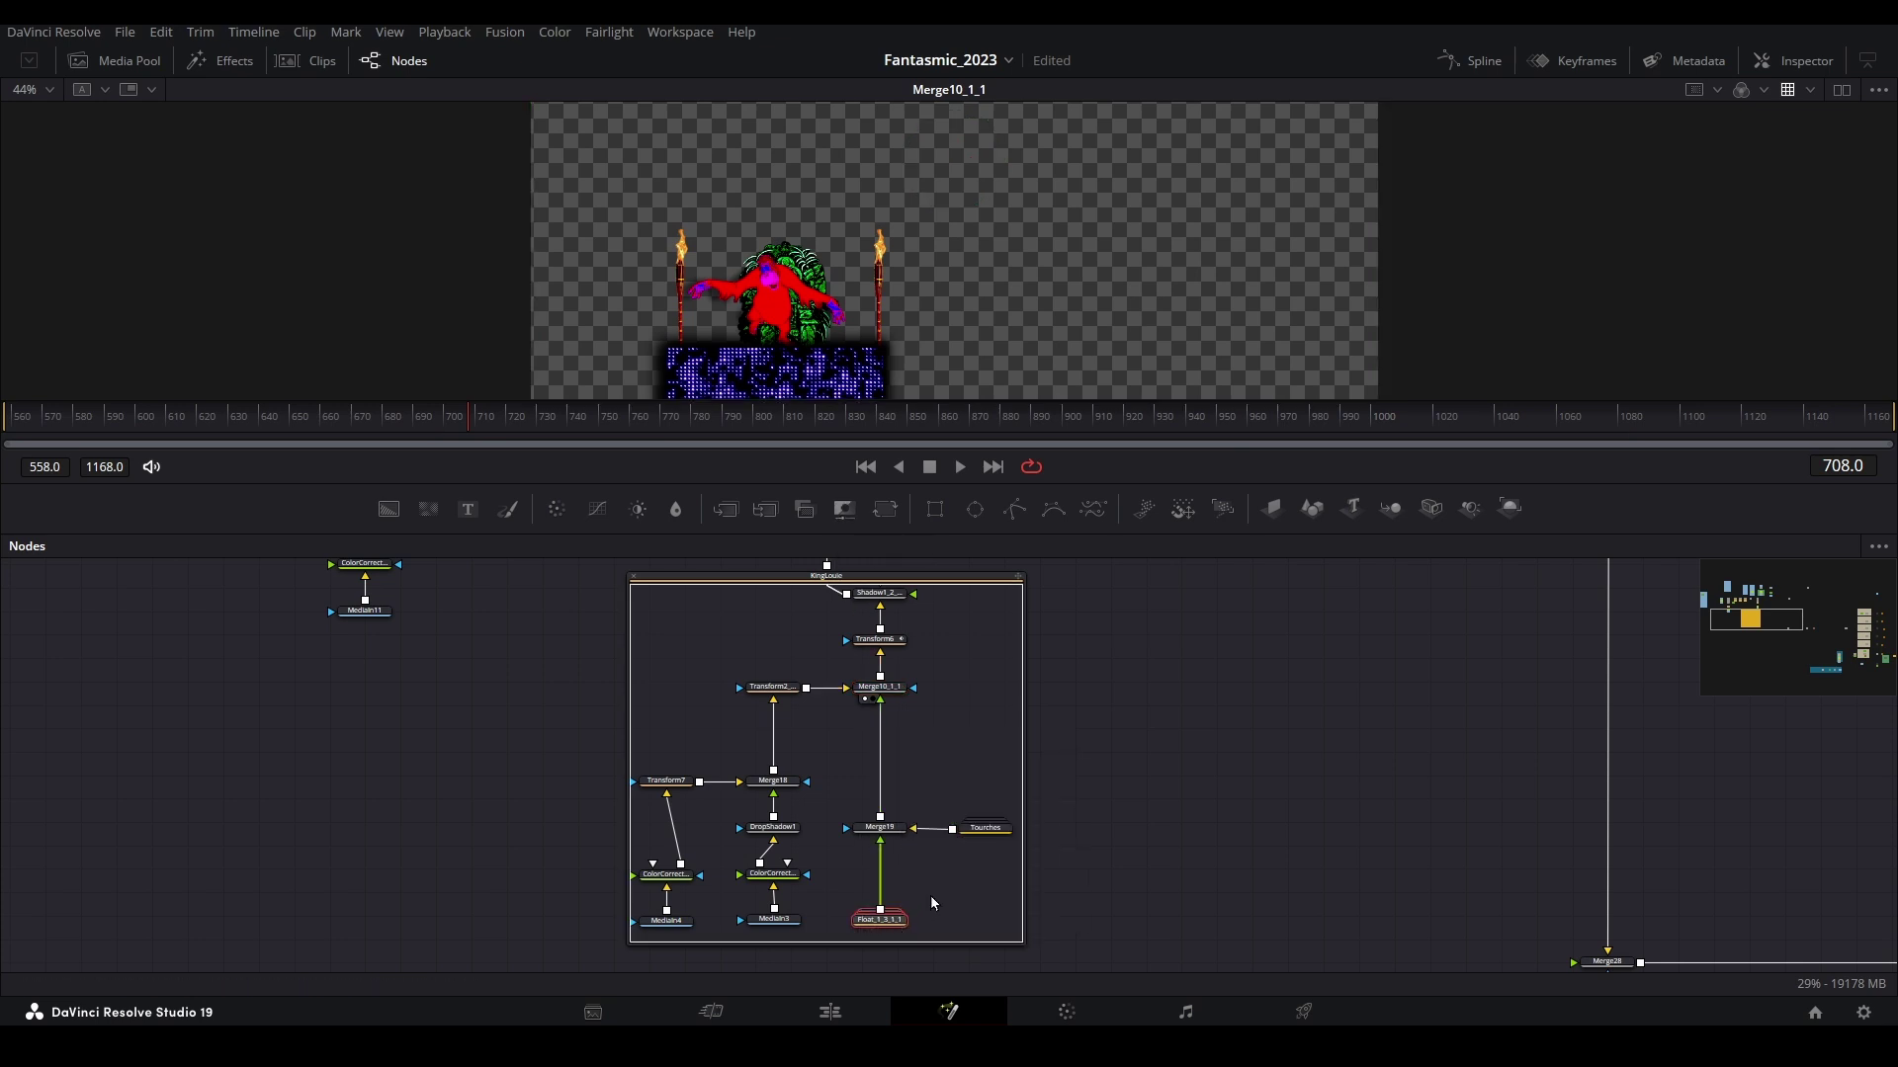
pyautogui.click(994, 839)
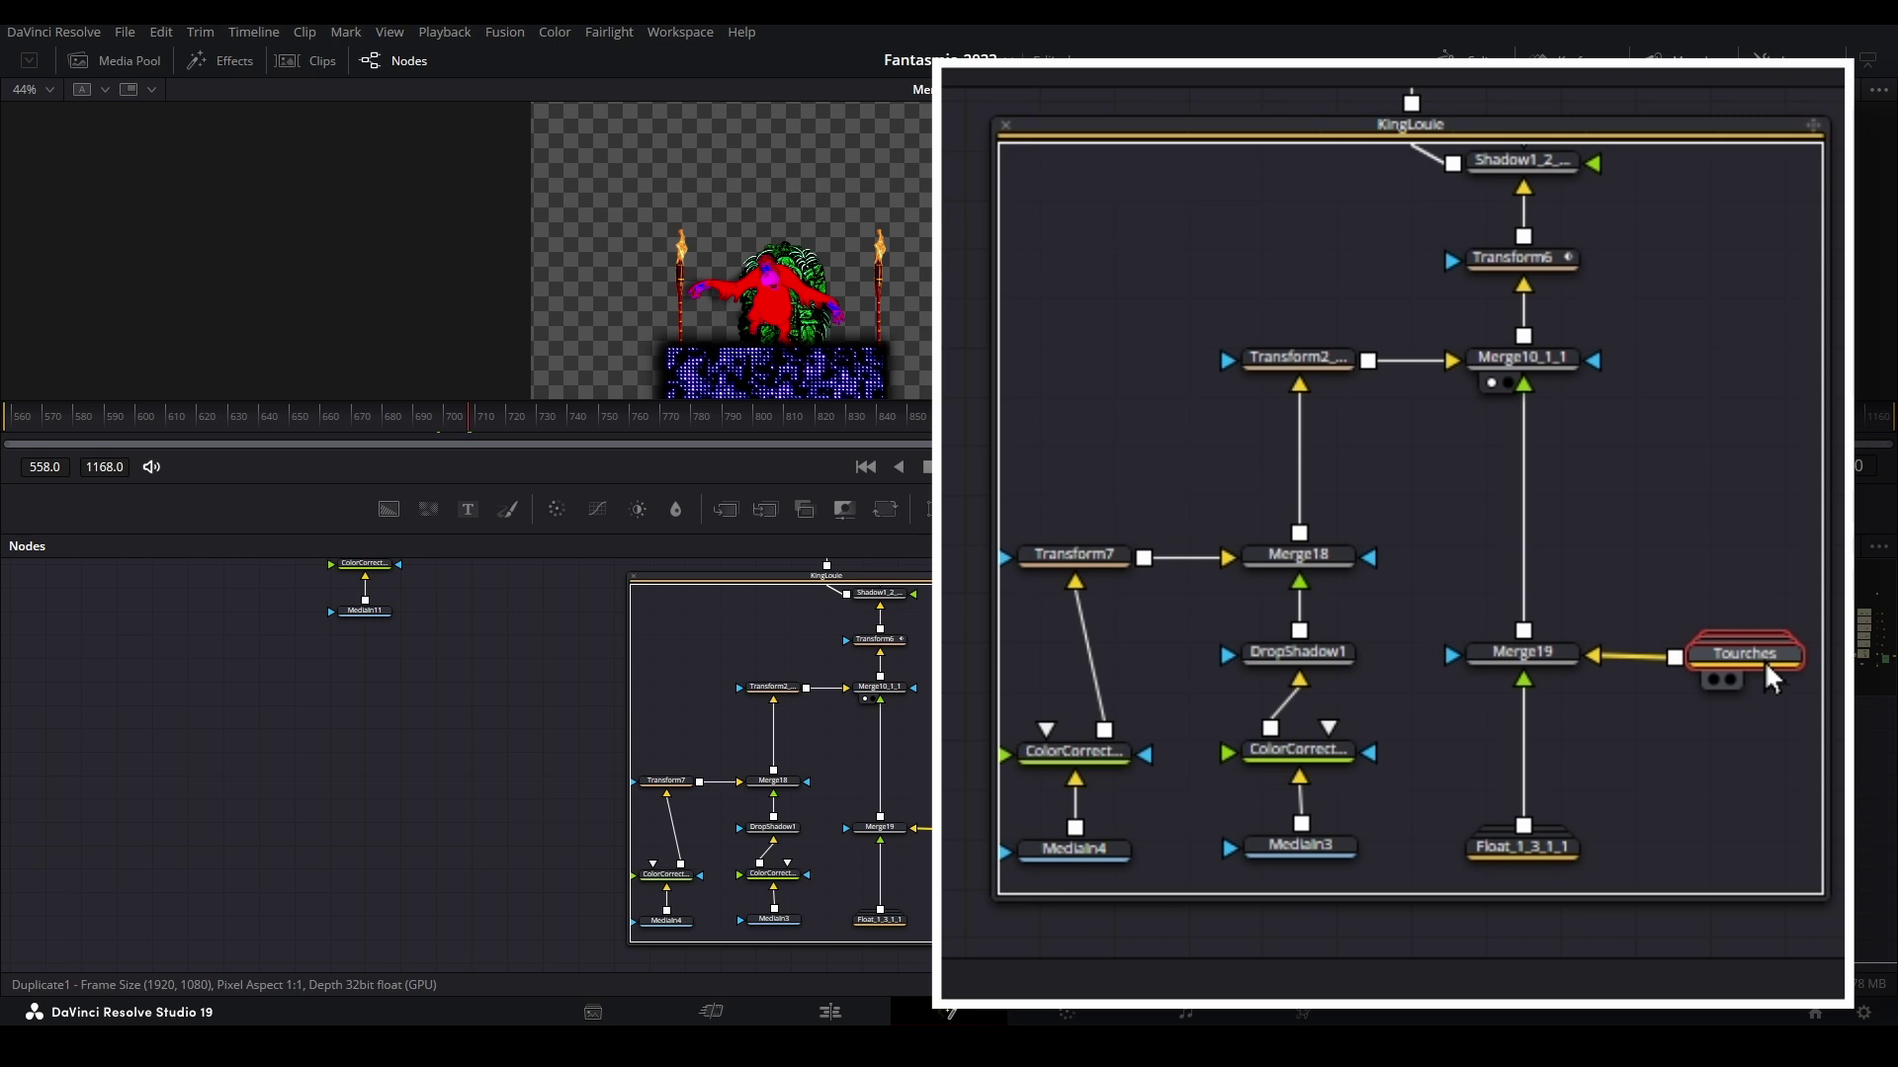
pyautogui.moveTo(1765, 667); pyautogui.dragTo(1765, 661)
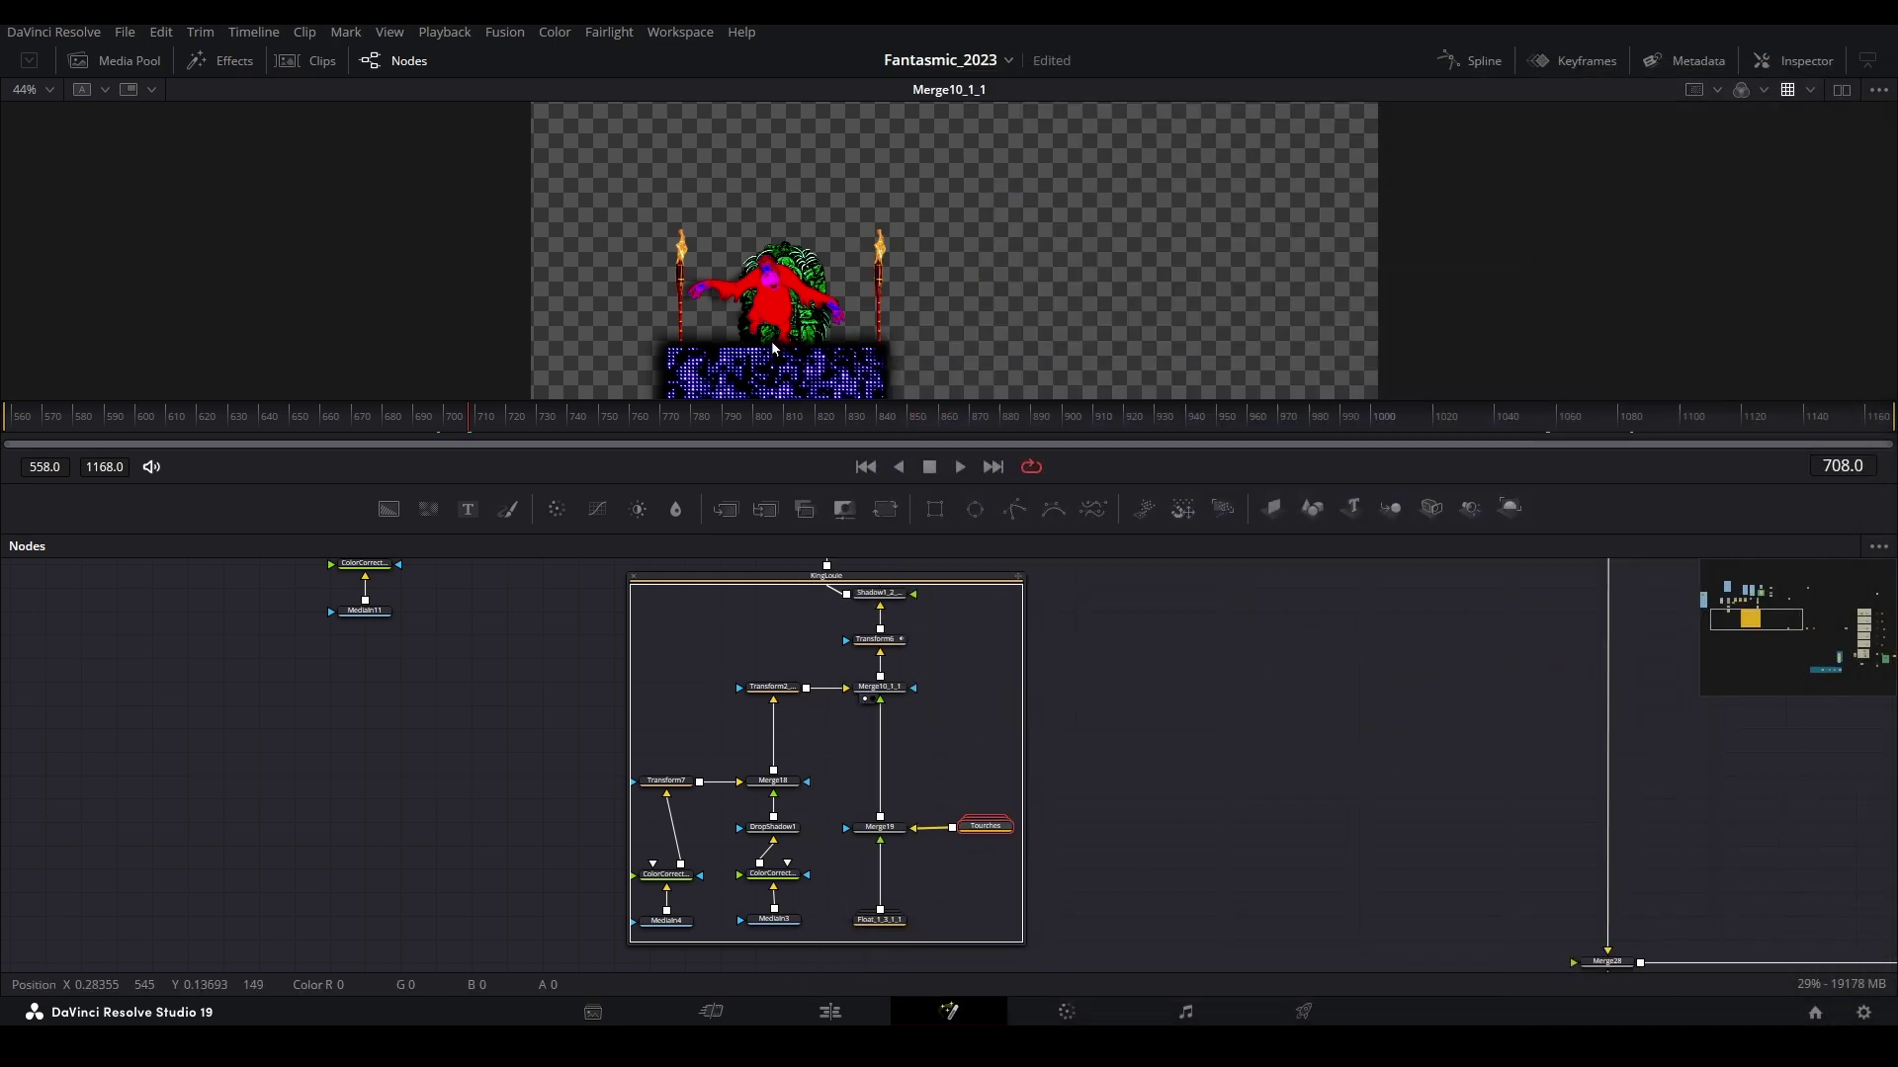
pyautogui.click(879, 920)
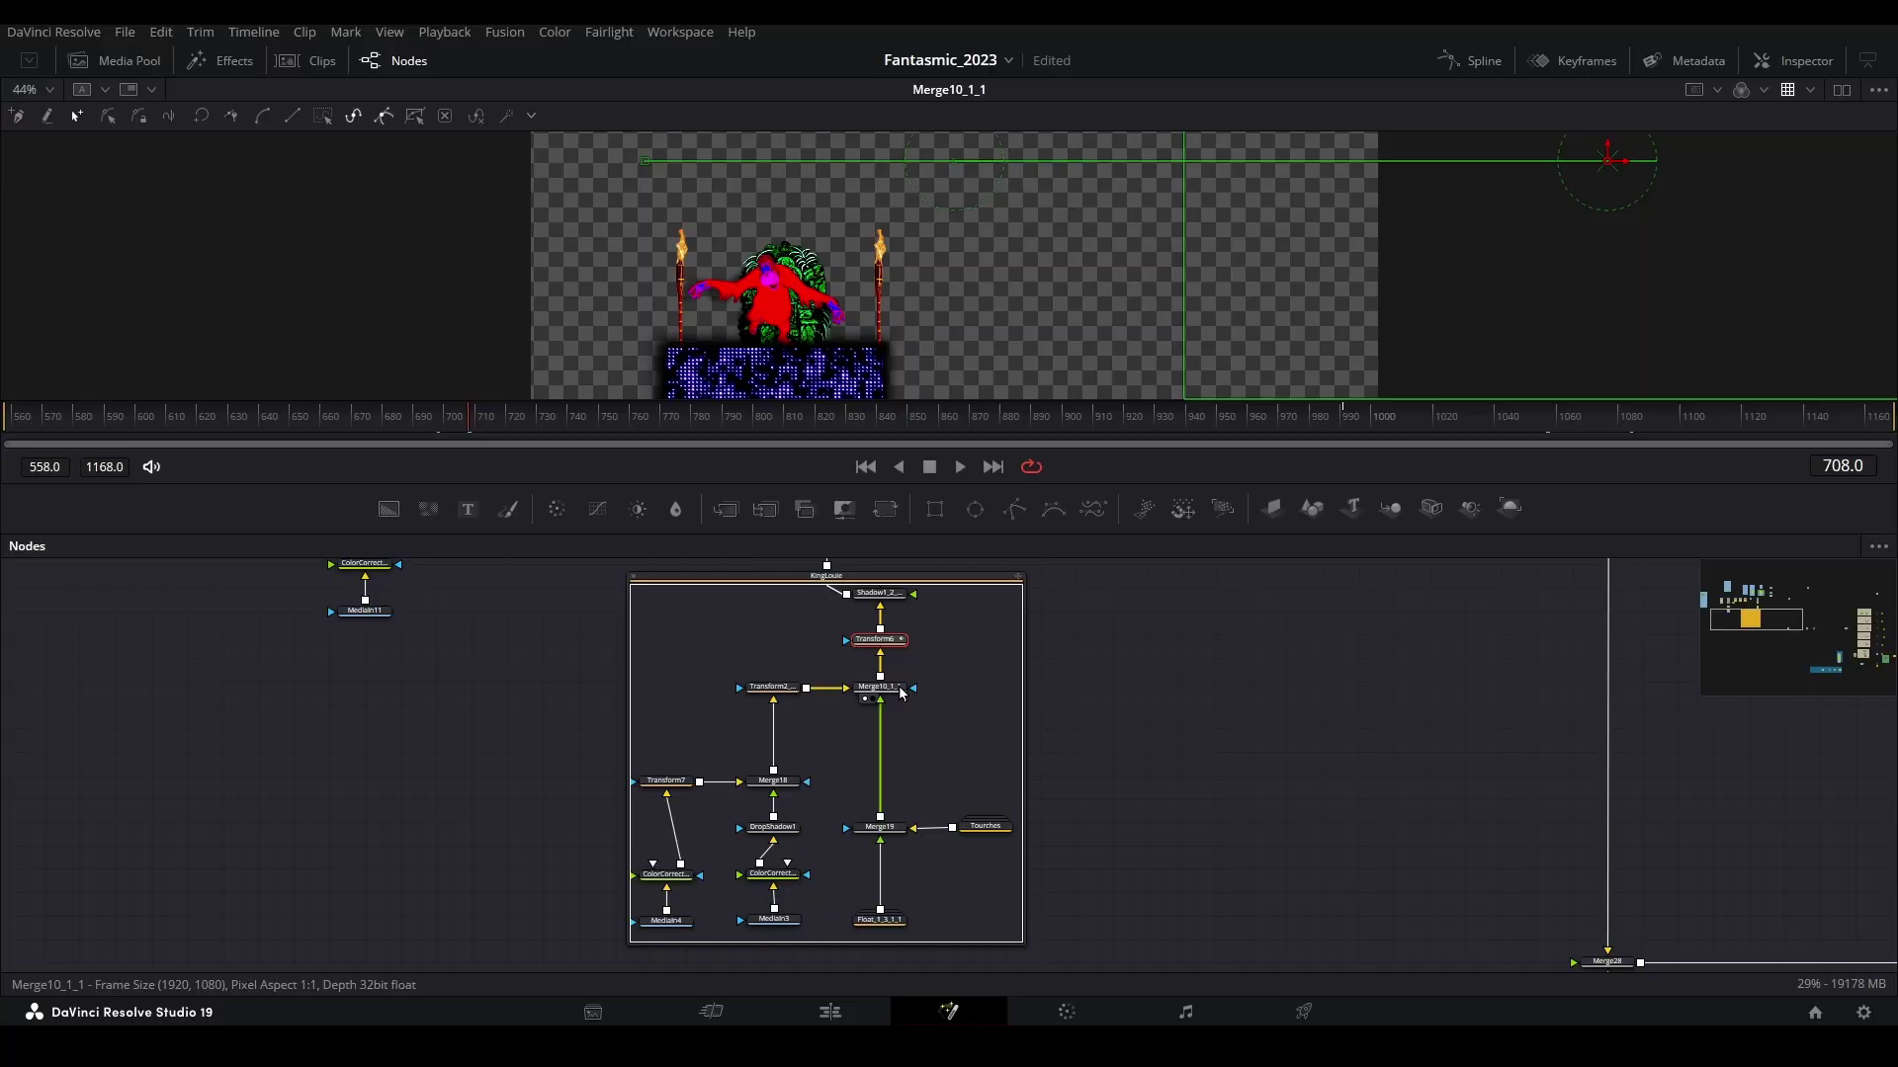
pyautogui.click(900, 691)
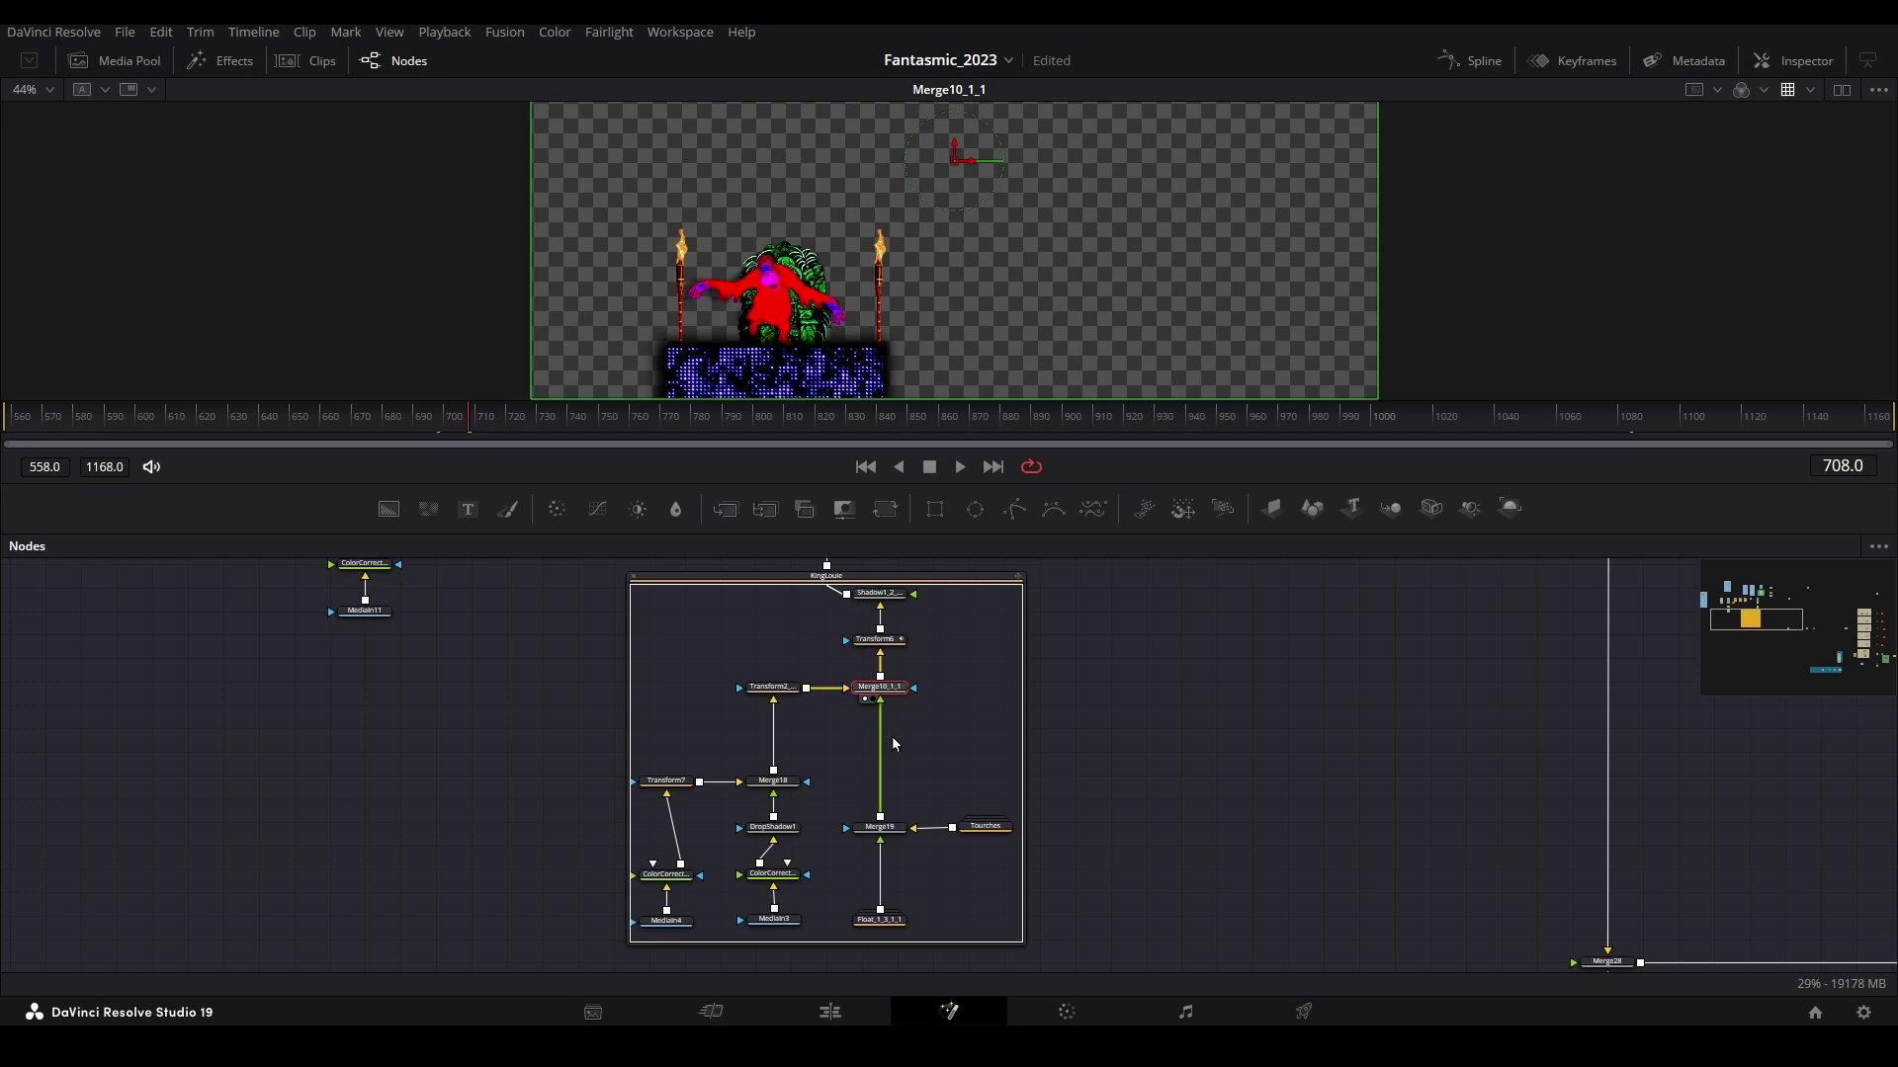
pyautogui.moveTo(492, 427); pyautogui.dragTo(501, 423)
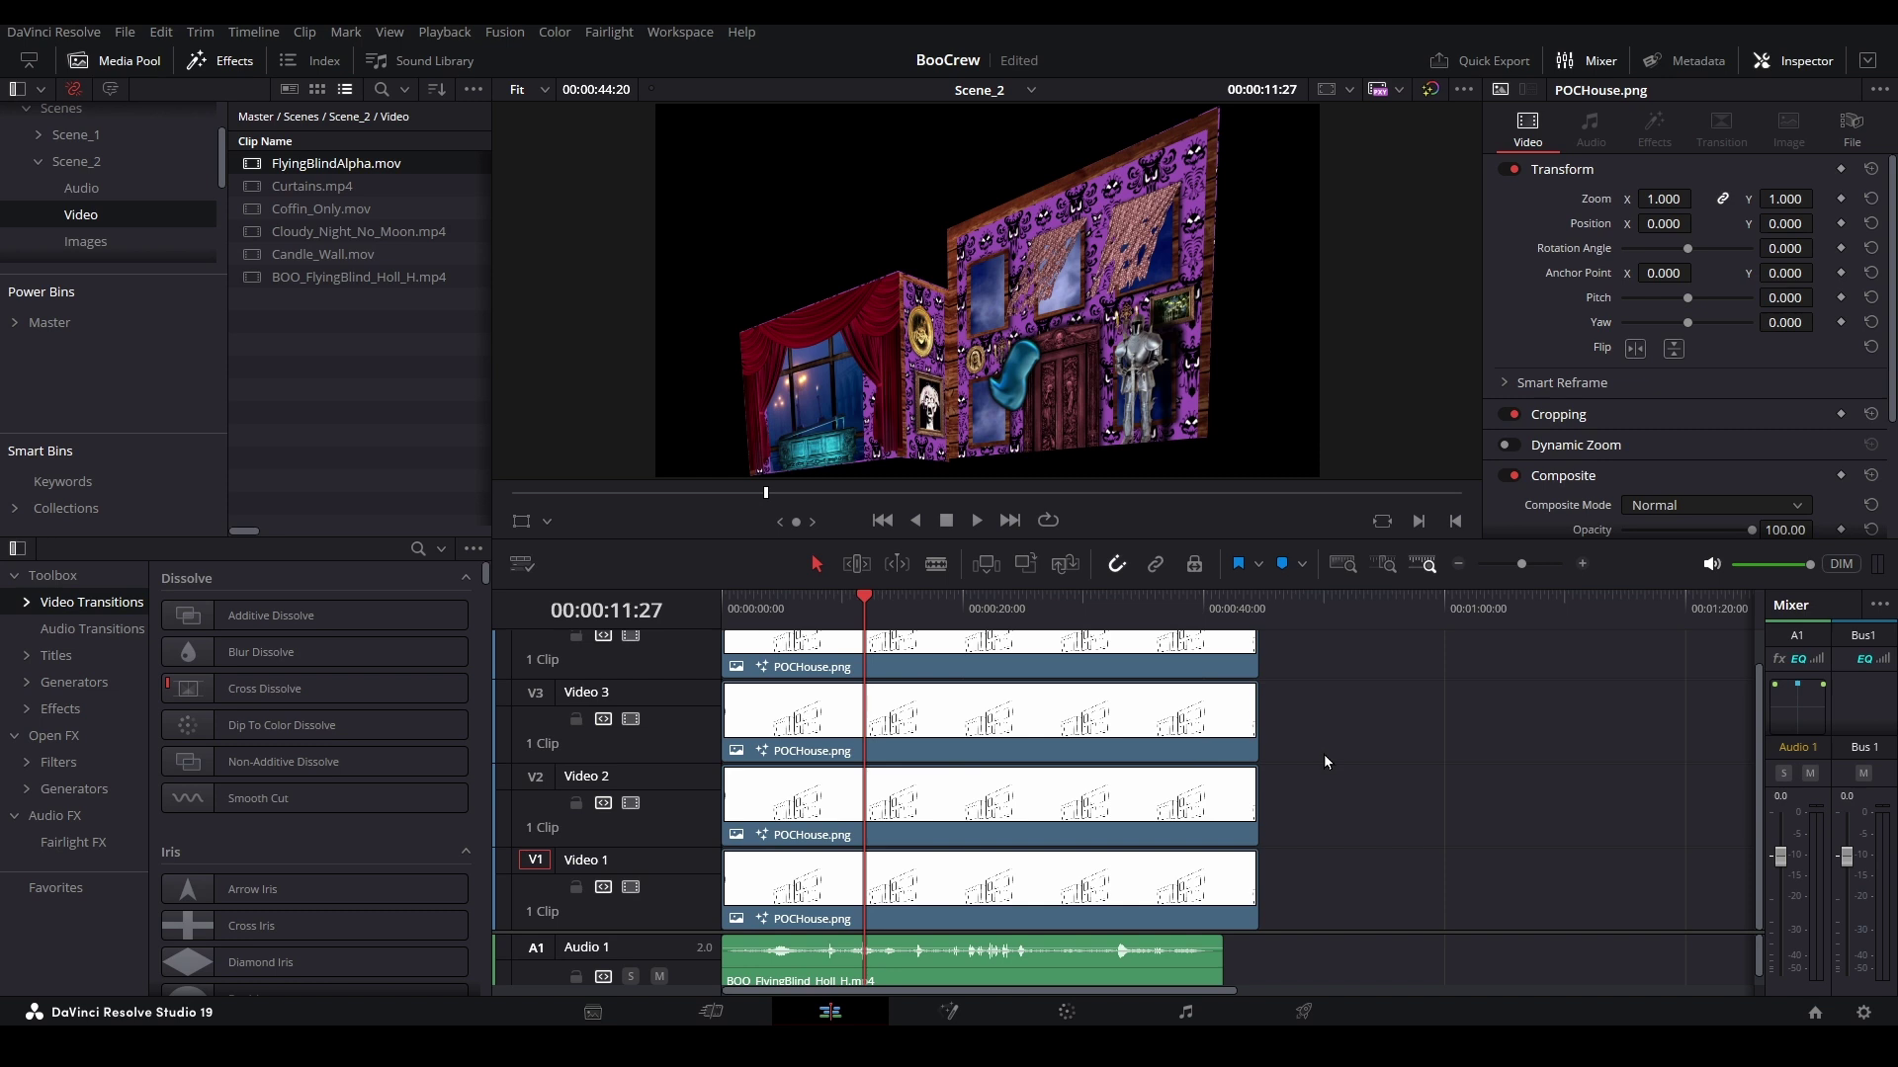
# - Start Render in Place on the Video 4 POCHouse.png clip with the GoPro CineForm codec
pyautogui.scroll(1, 1324, 757)
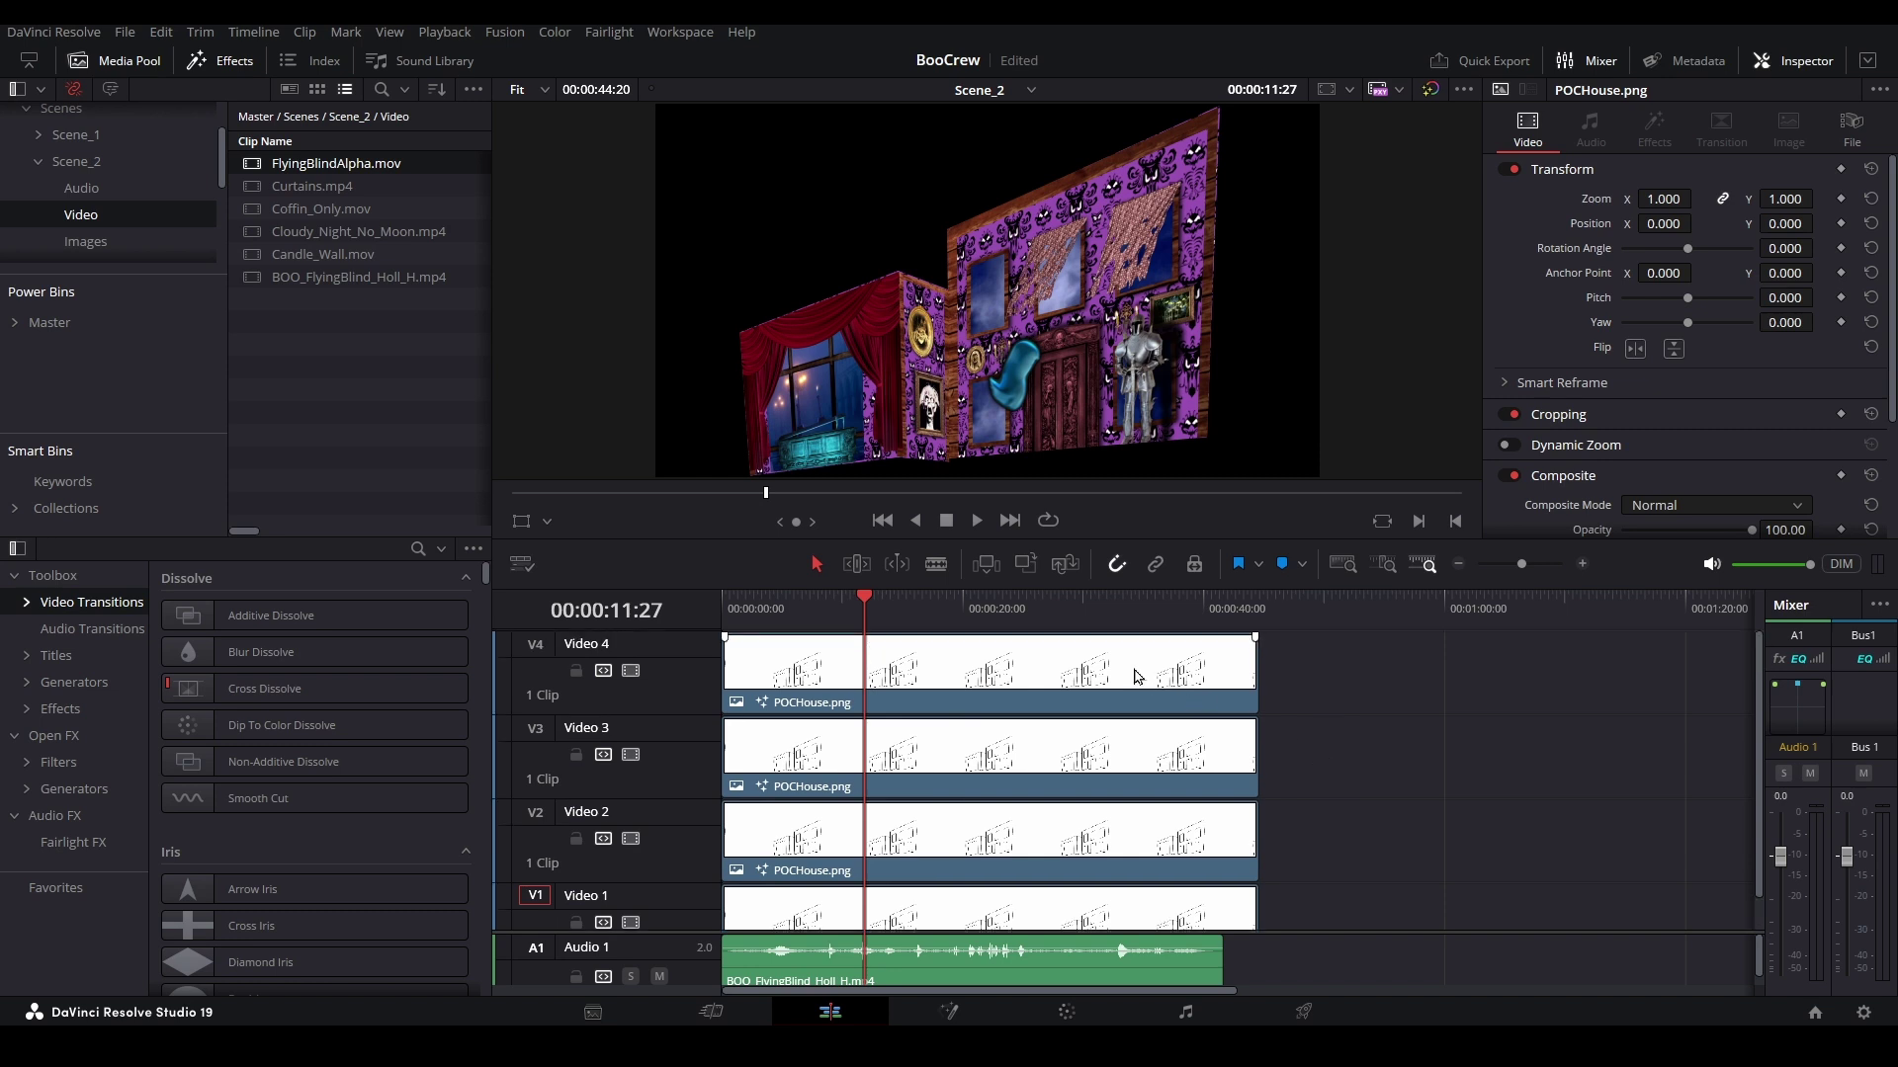
pyautogui.click(1135, 677)
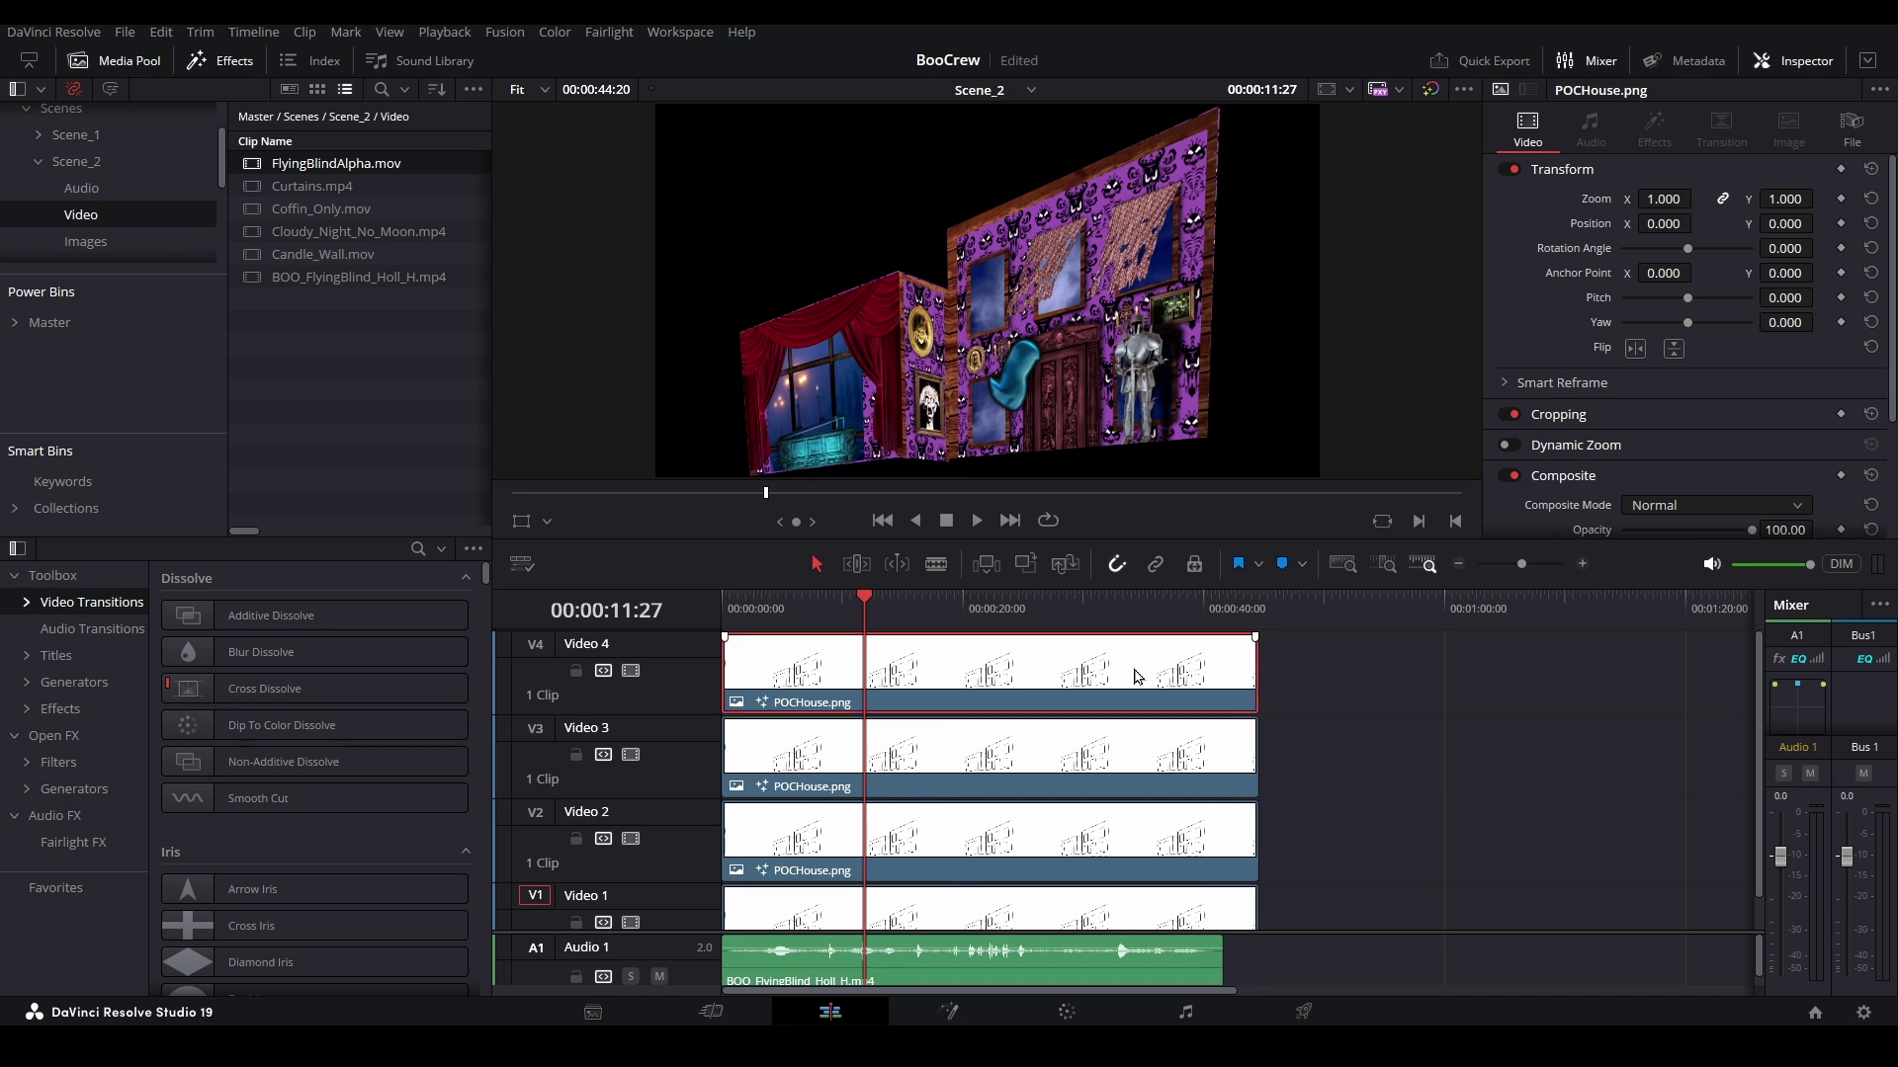
pyautogui.rightClick(1136, 677)
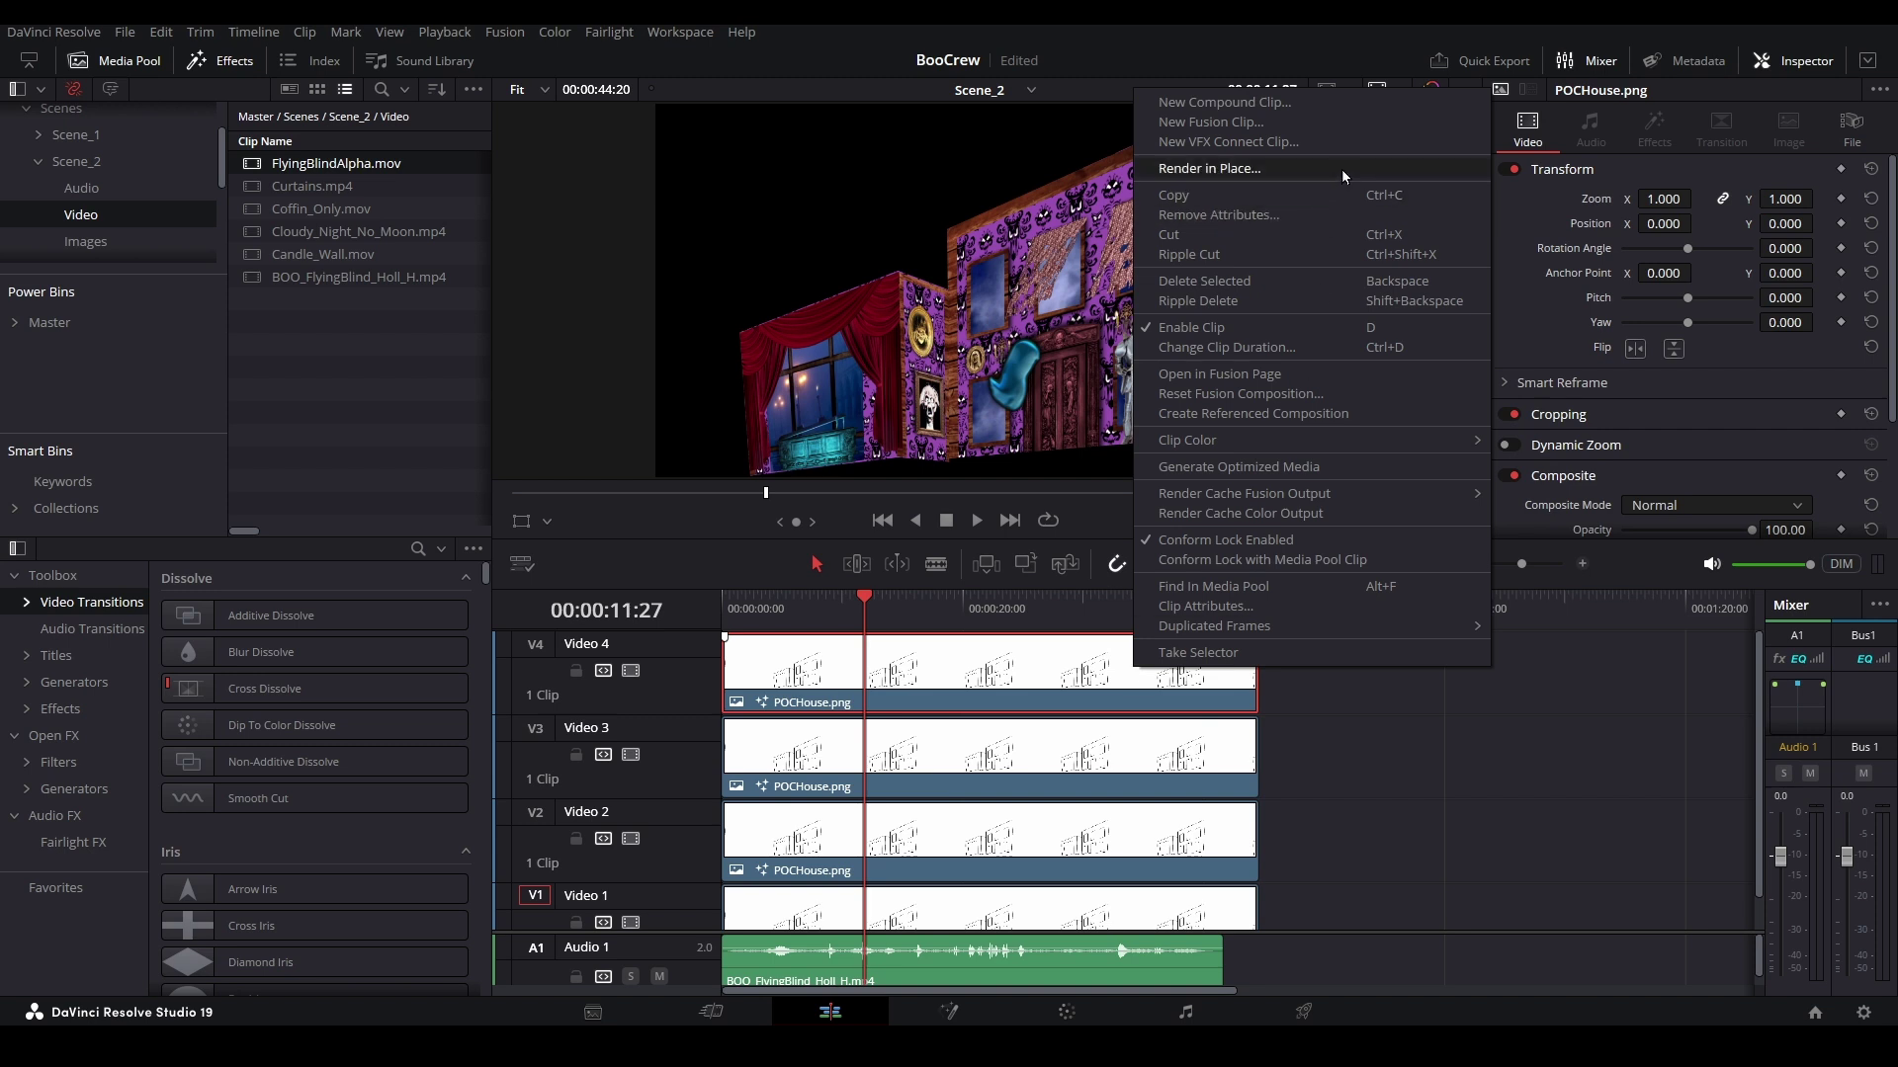
pyautogui.click(1285, 169)
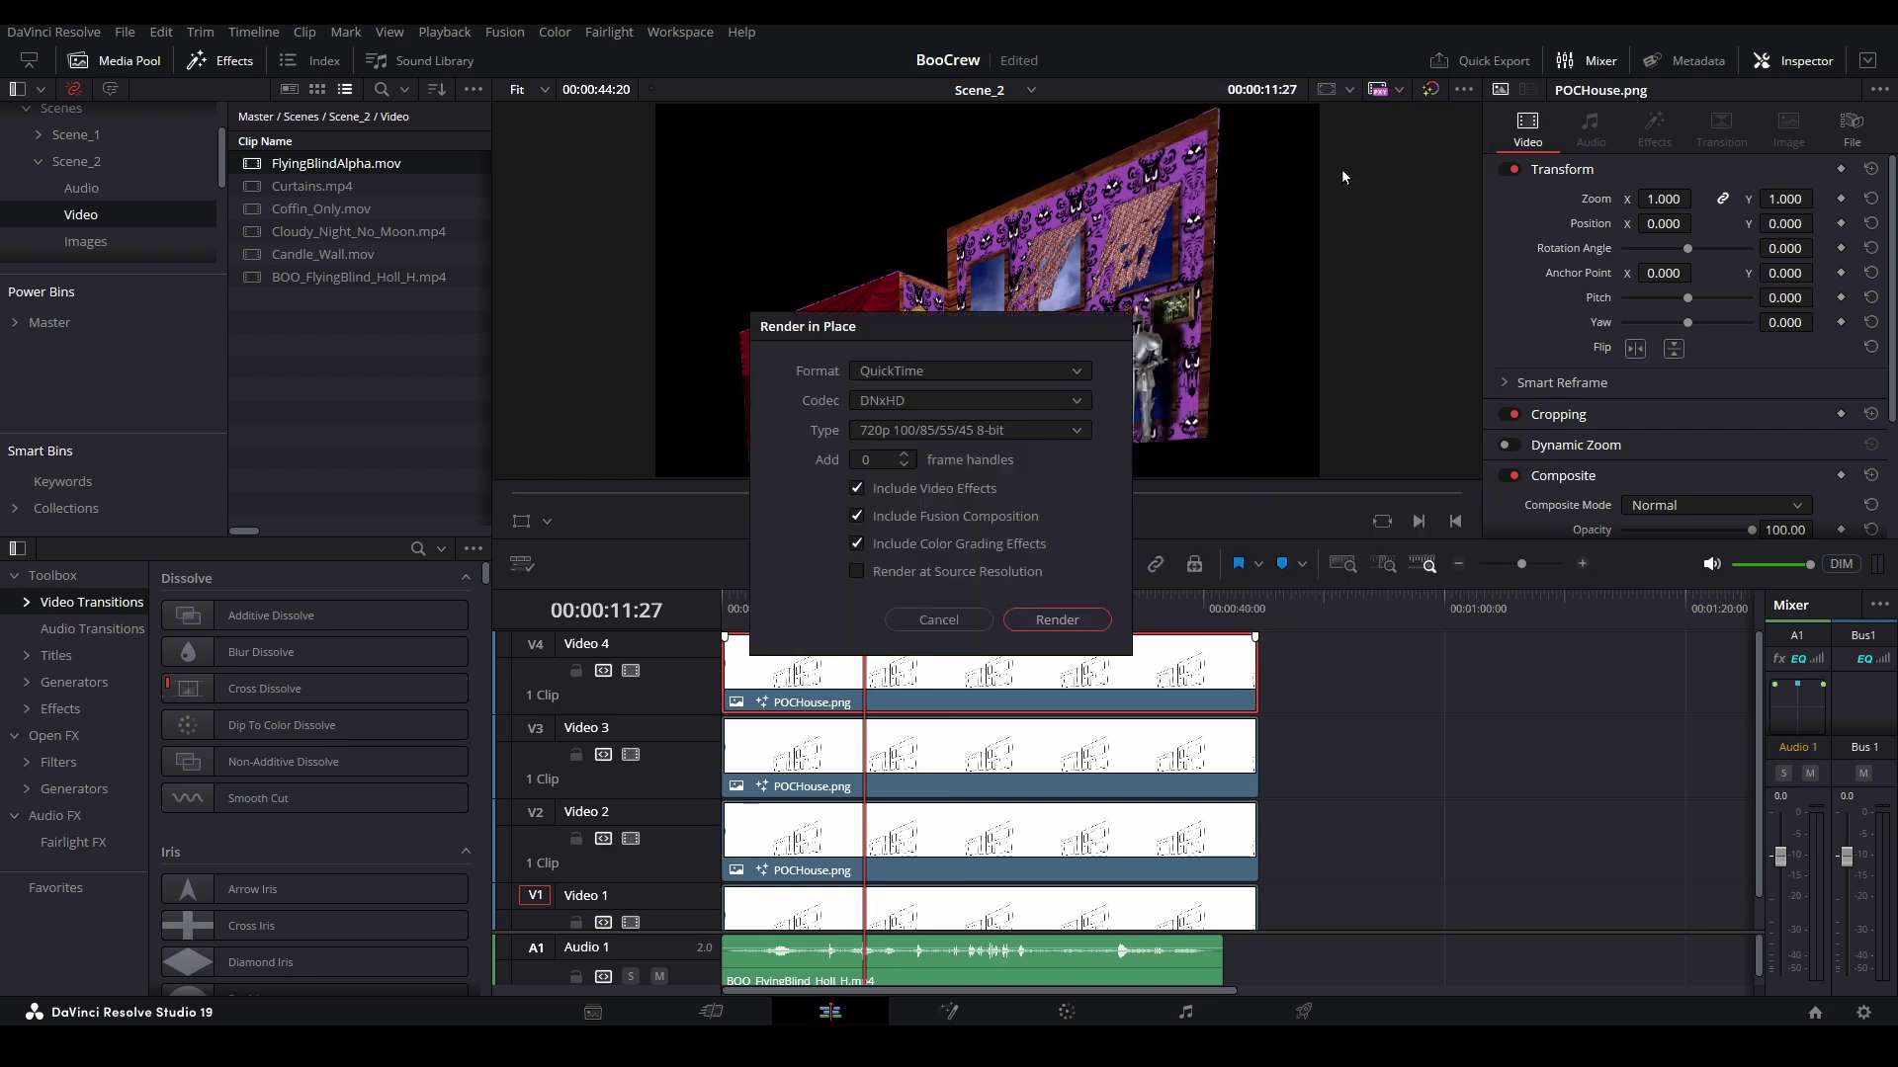
pyautogui.moveTo(1060, 327); pyautogui.dragTo(1579, 307)
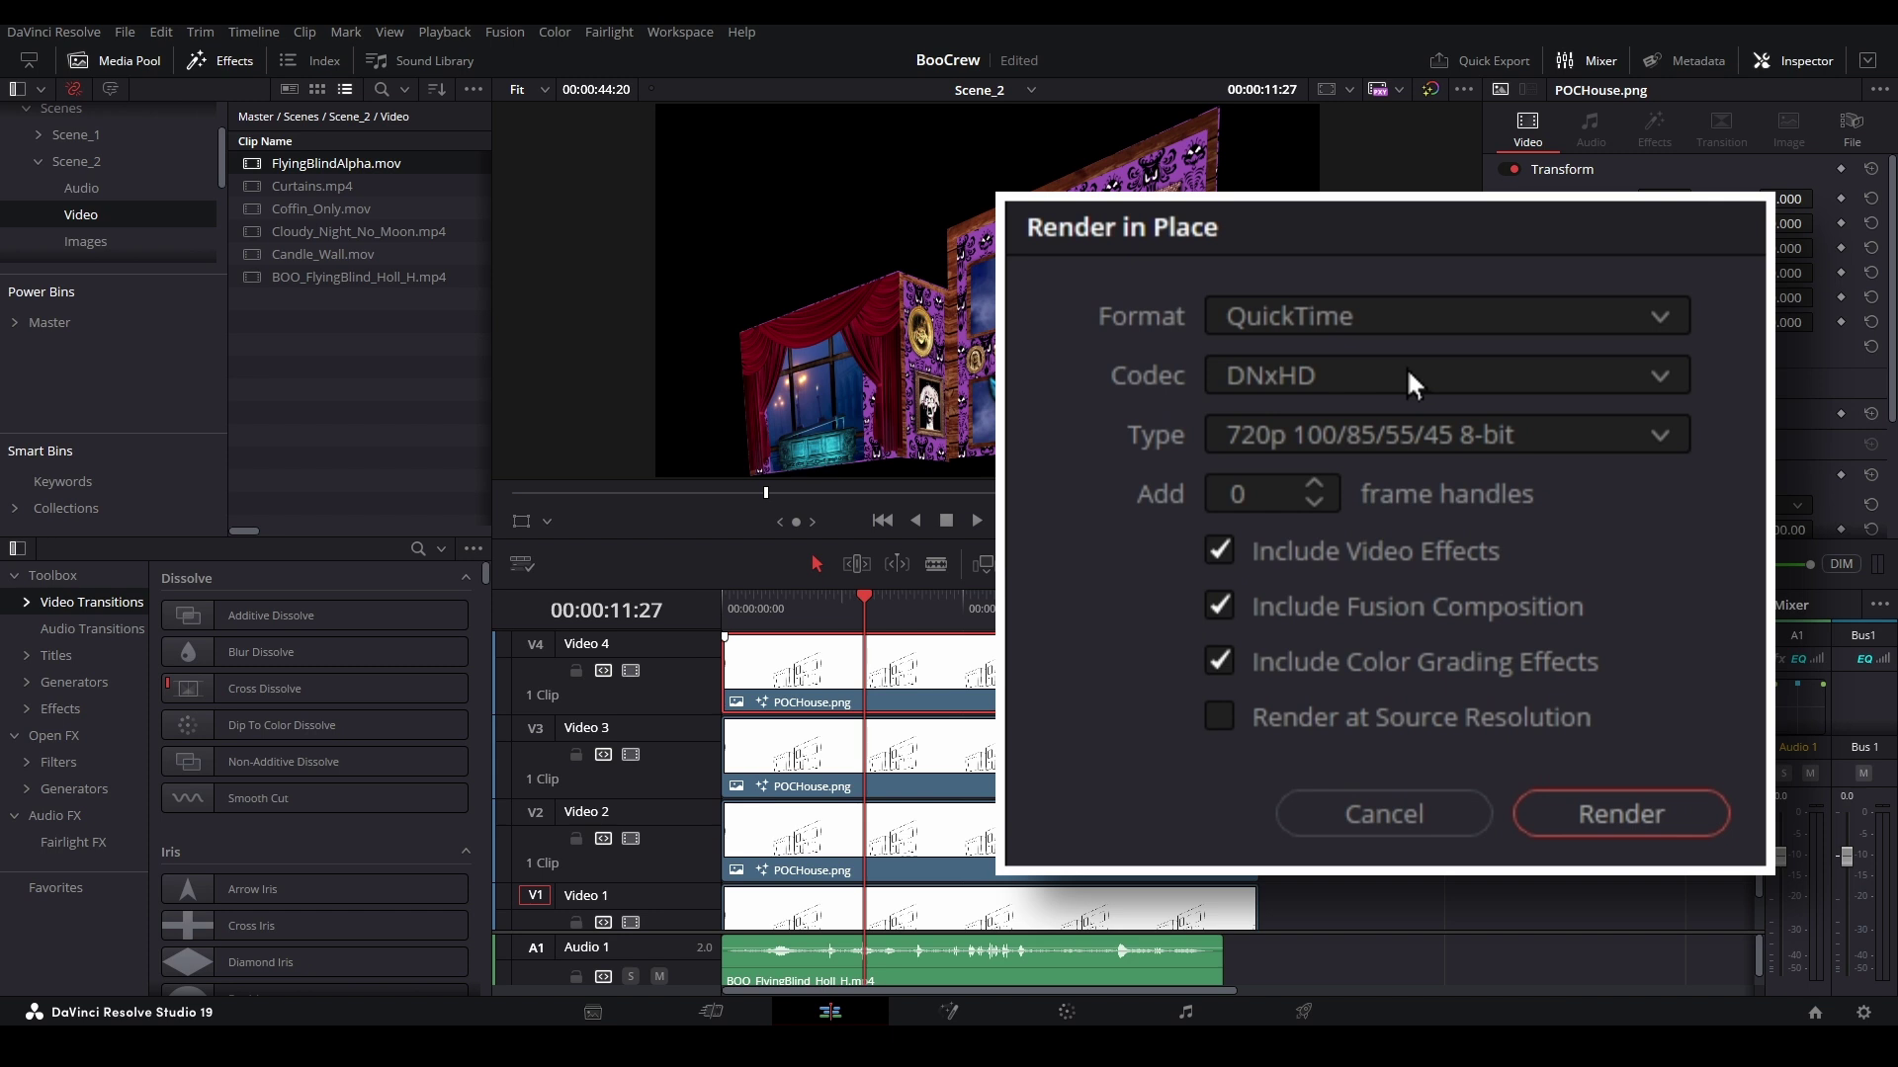
pyautogui.click(1413, 384)
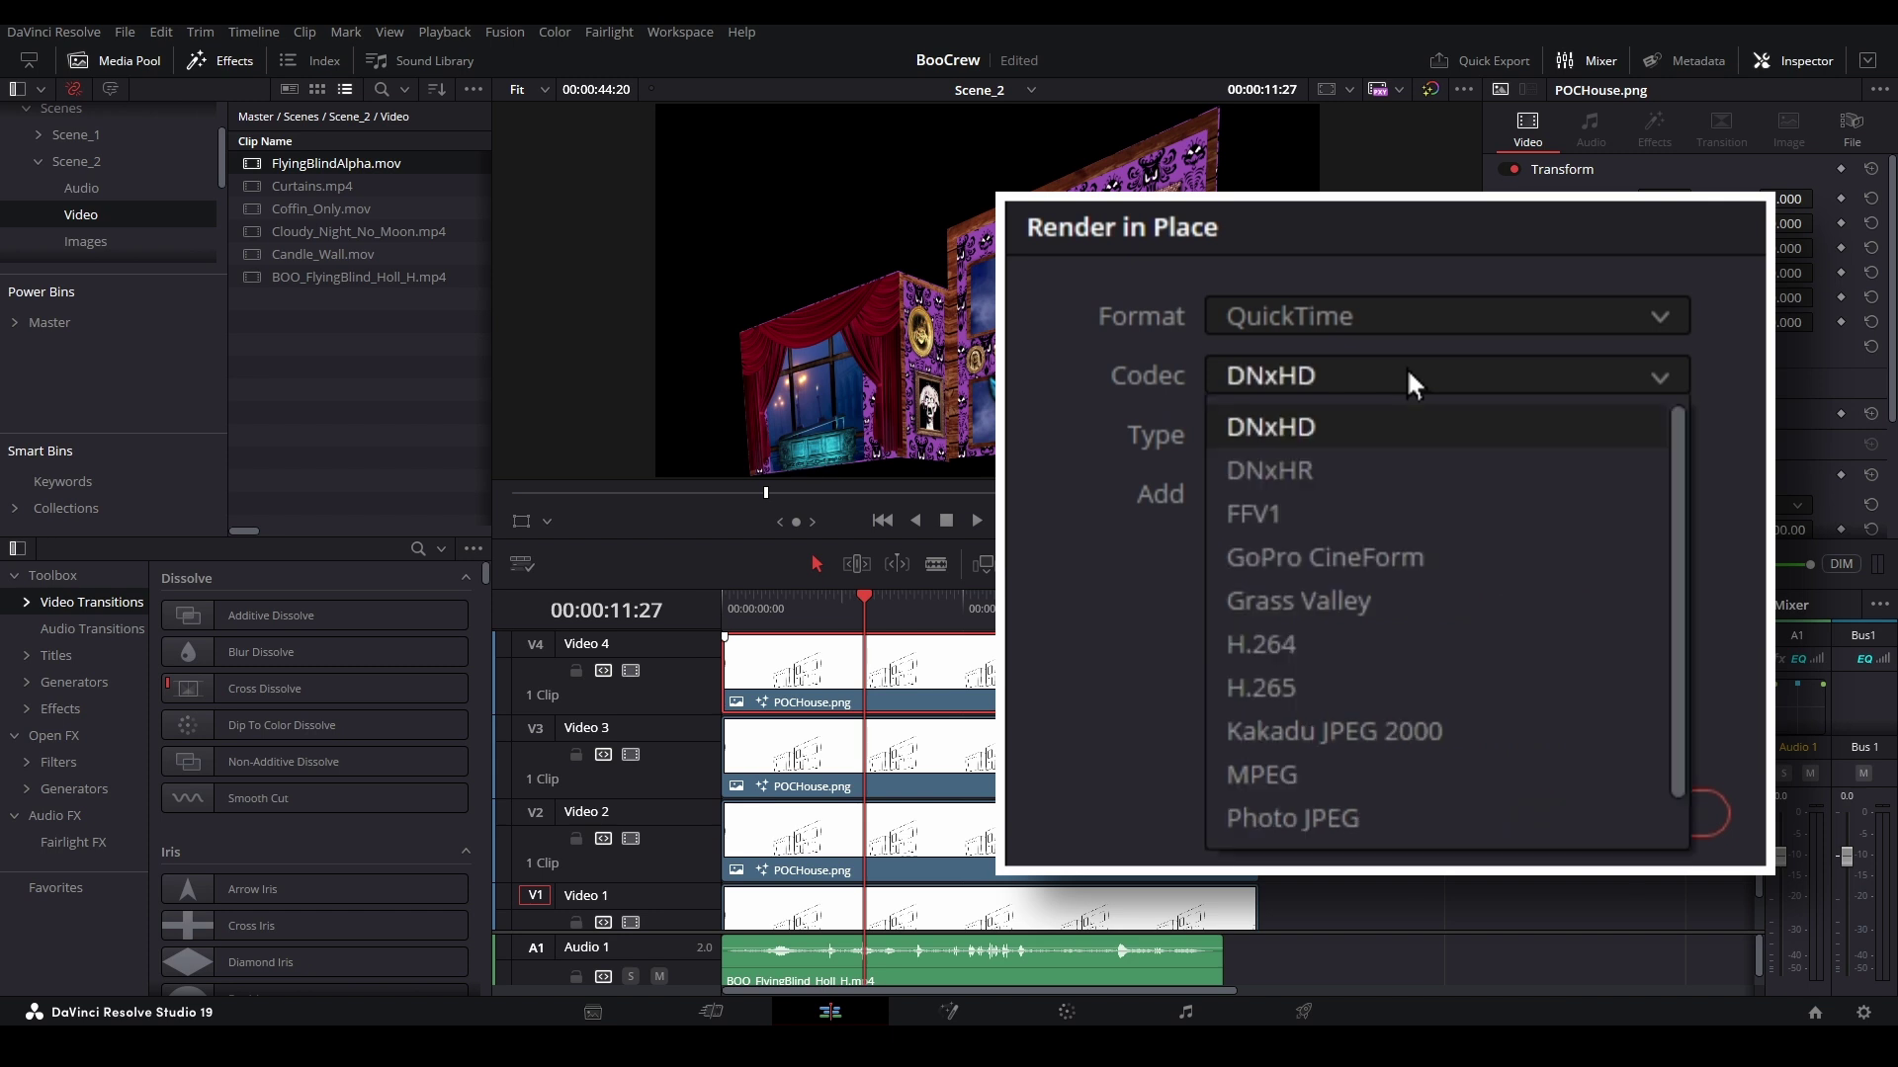
pyautogui.click(1370, 555)
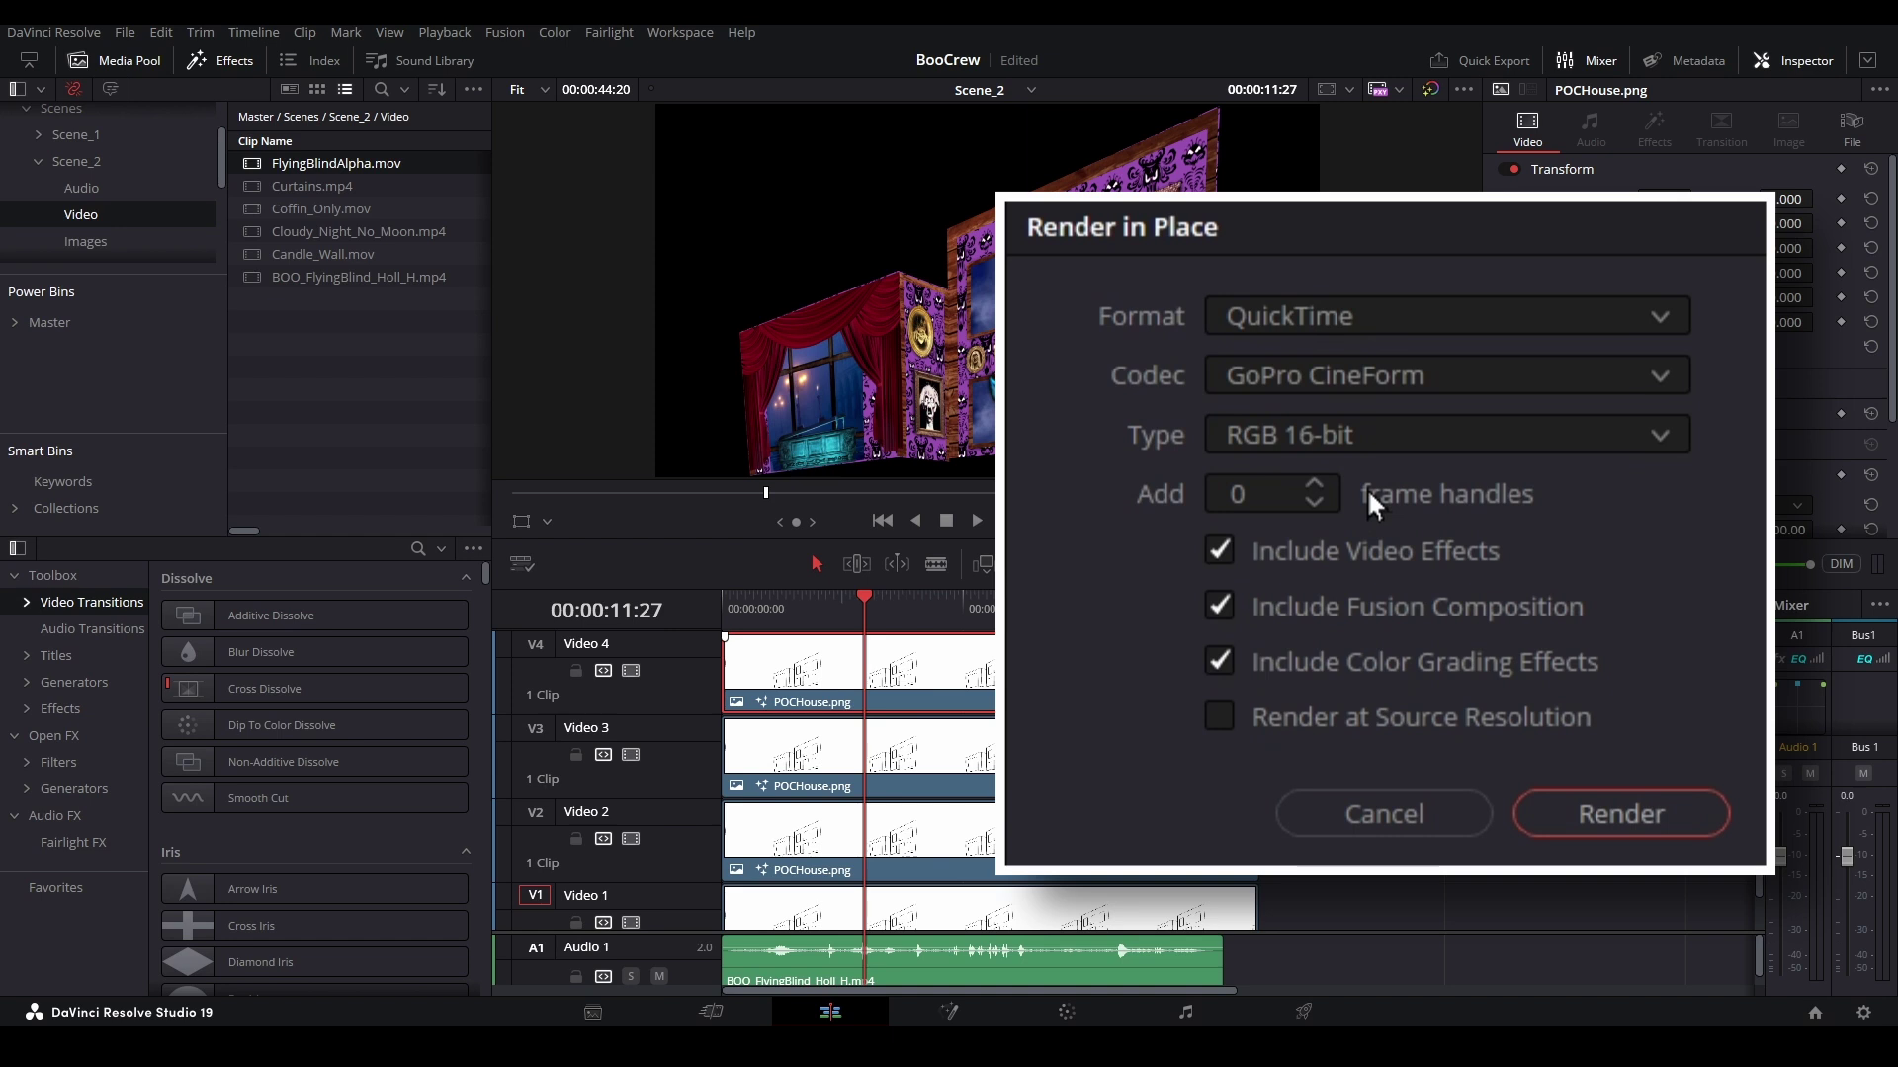
# - Enable Render at Source Resolution and render into the Scene_2\Video folder
pyautogui.click(1222, 715)
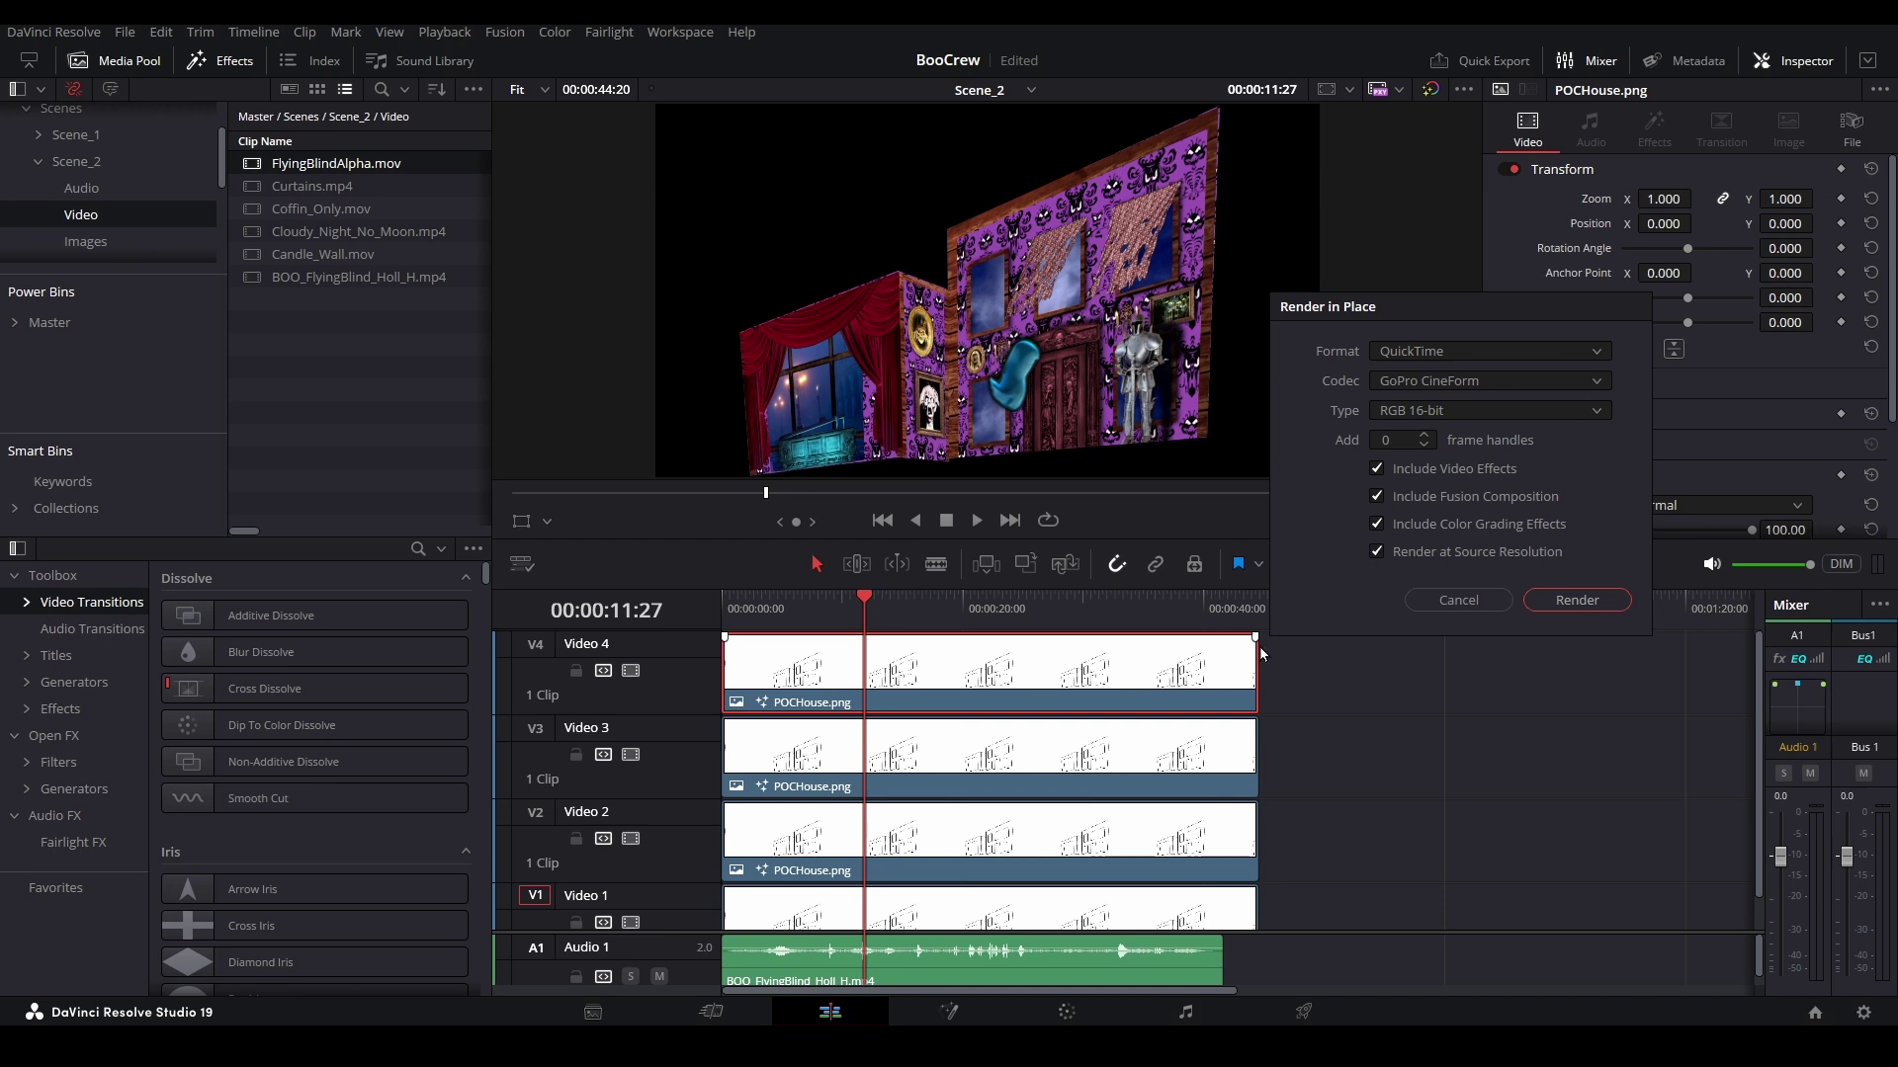
pyautogui.click(1575, 601)
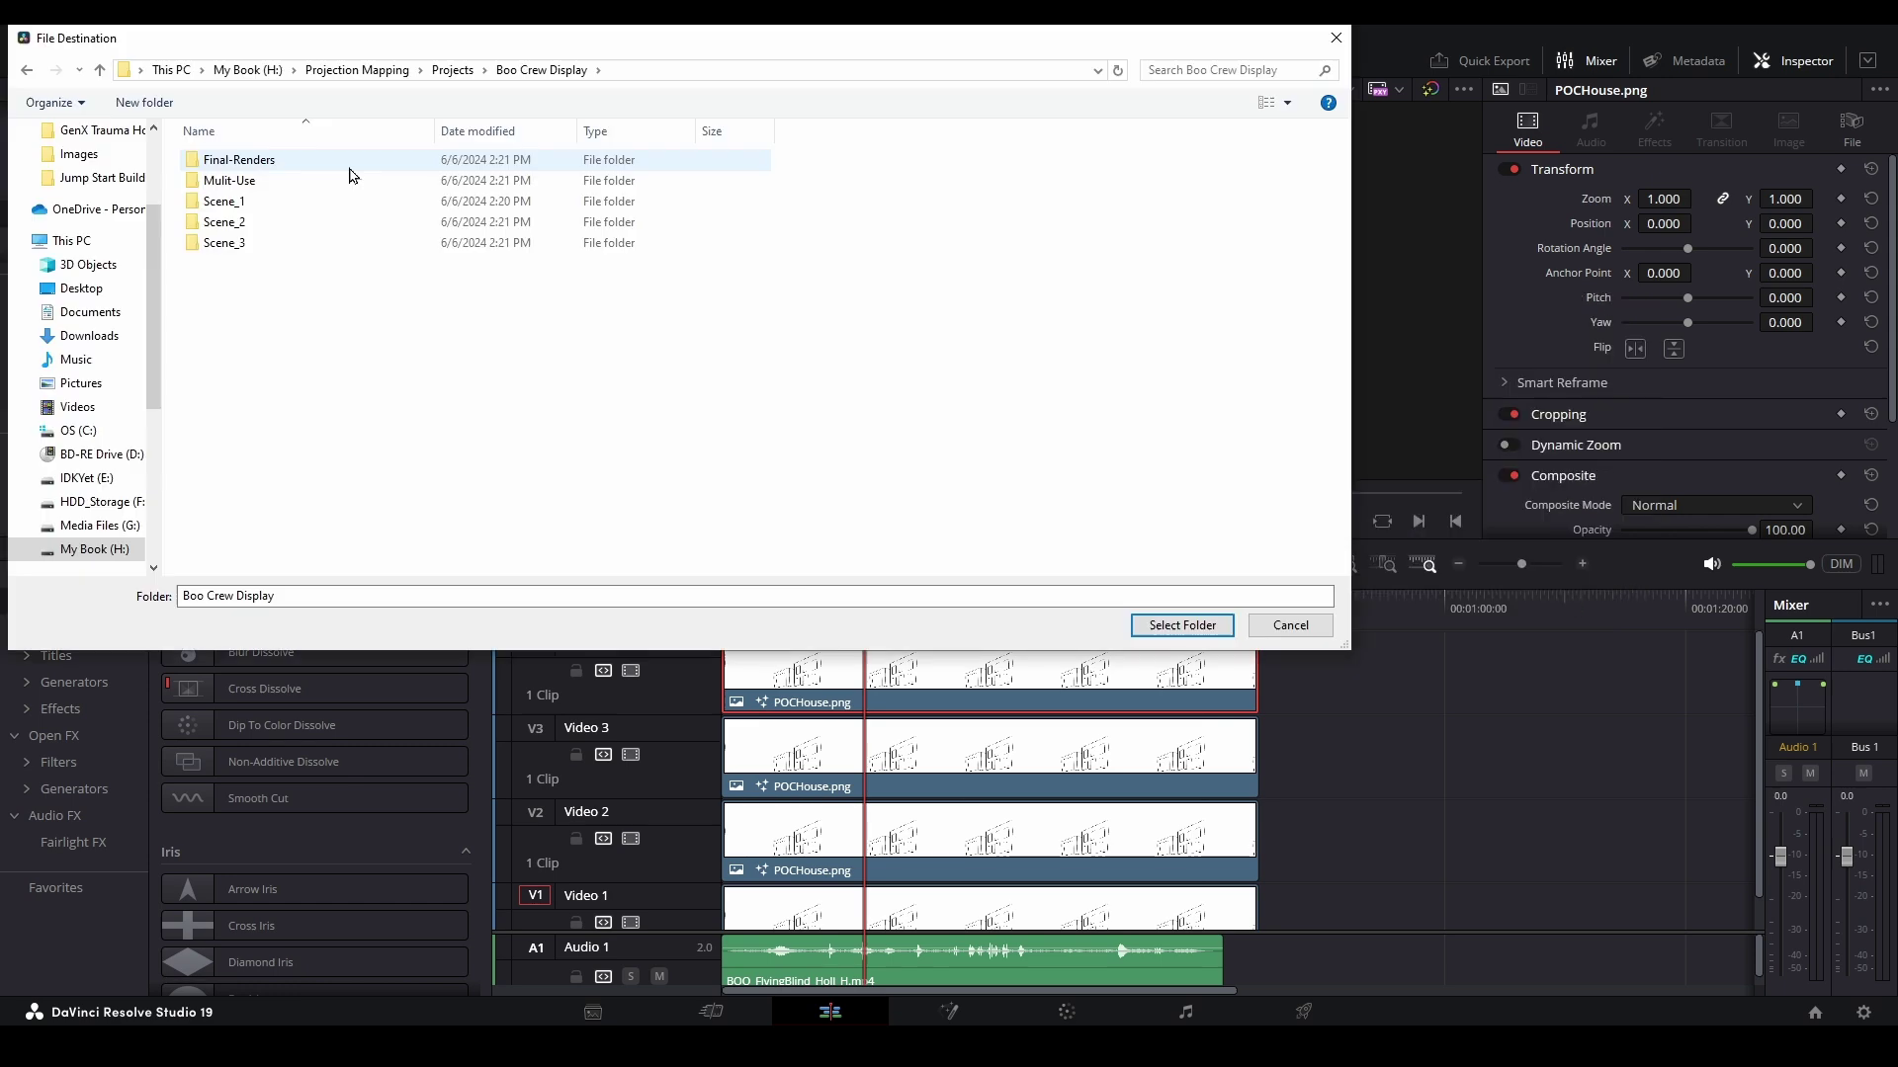
pyautogui.doubleClick(348, 224)
pyautogui.doubleClick(360, 201)
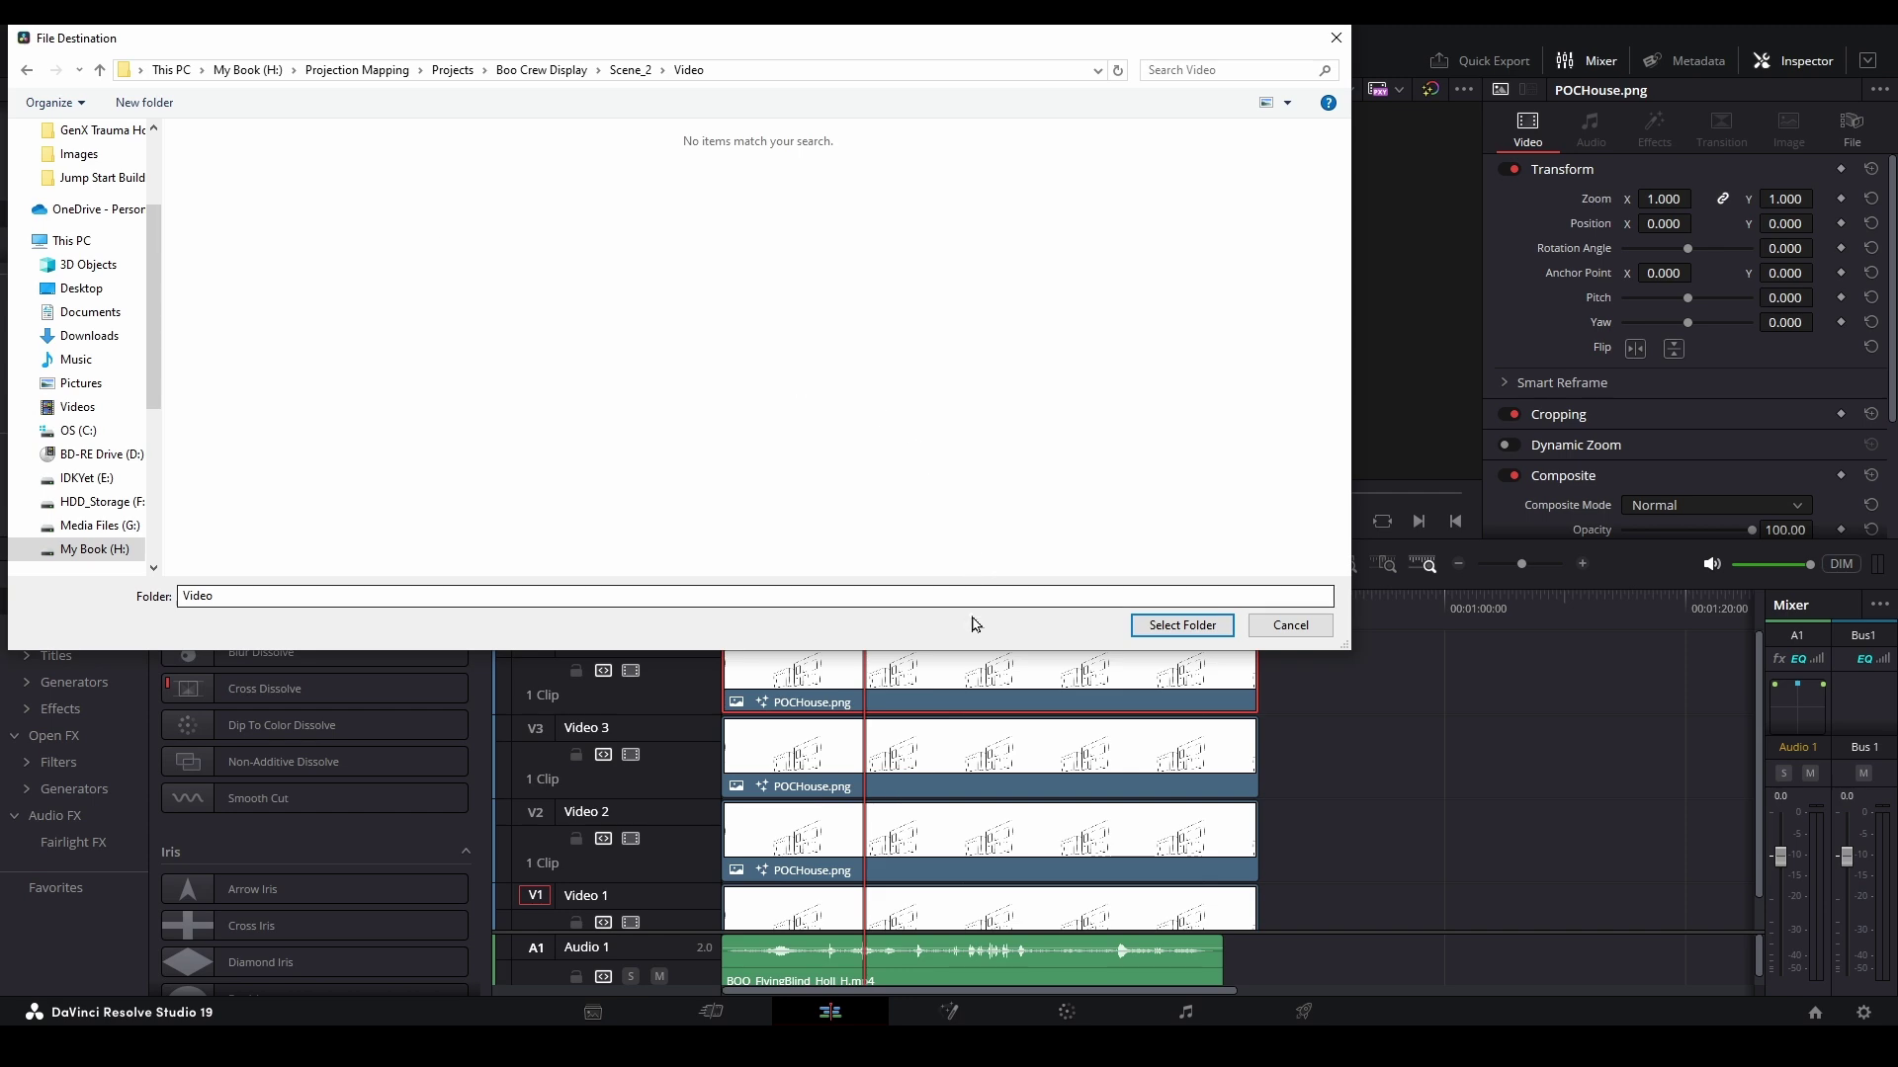
pyautogui.click(1184, 625)
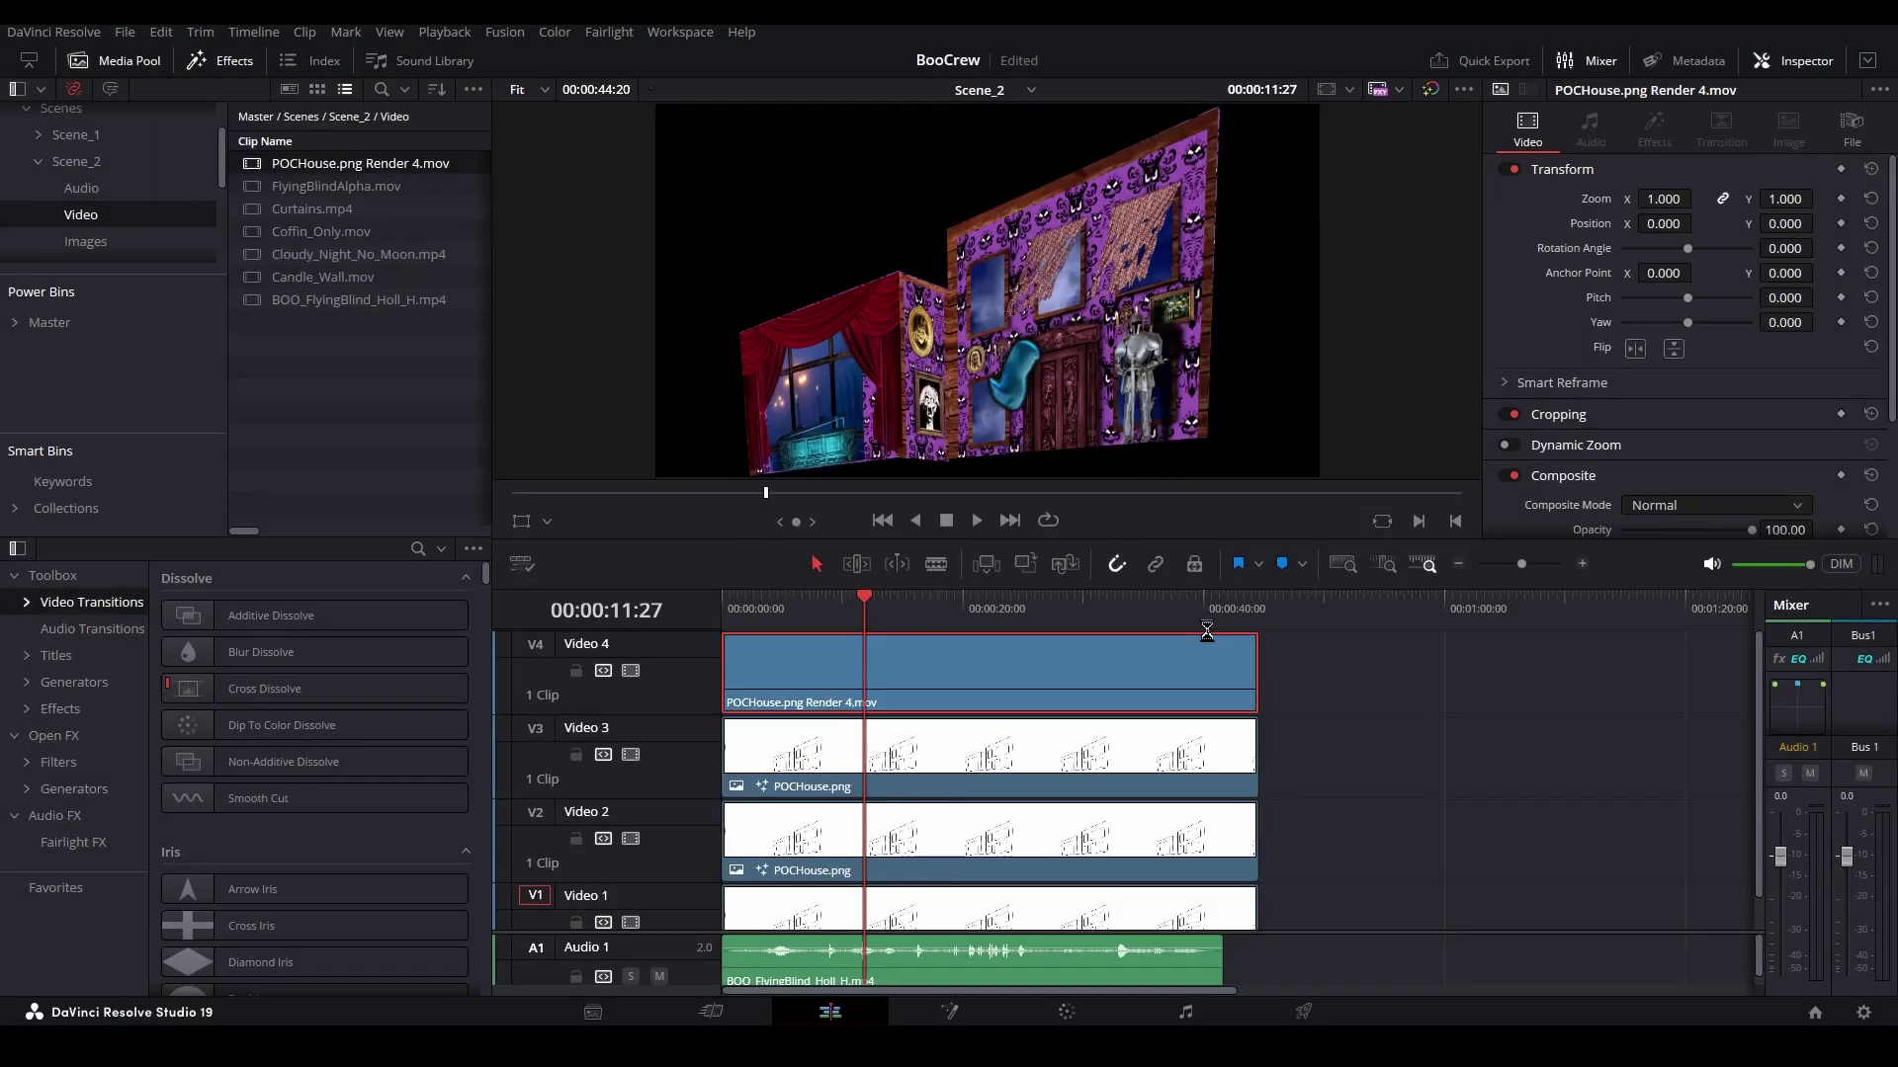
pyautogui.moveTo(876, 609)
pyautogui.mouseDown()
pyautogui.moveTo(939, 603)
pyautogui.moveTo(841, 605)
pyautogui.mouseUp()
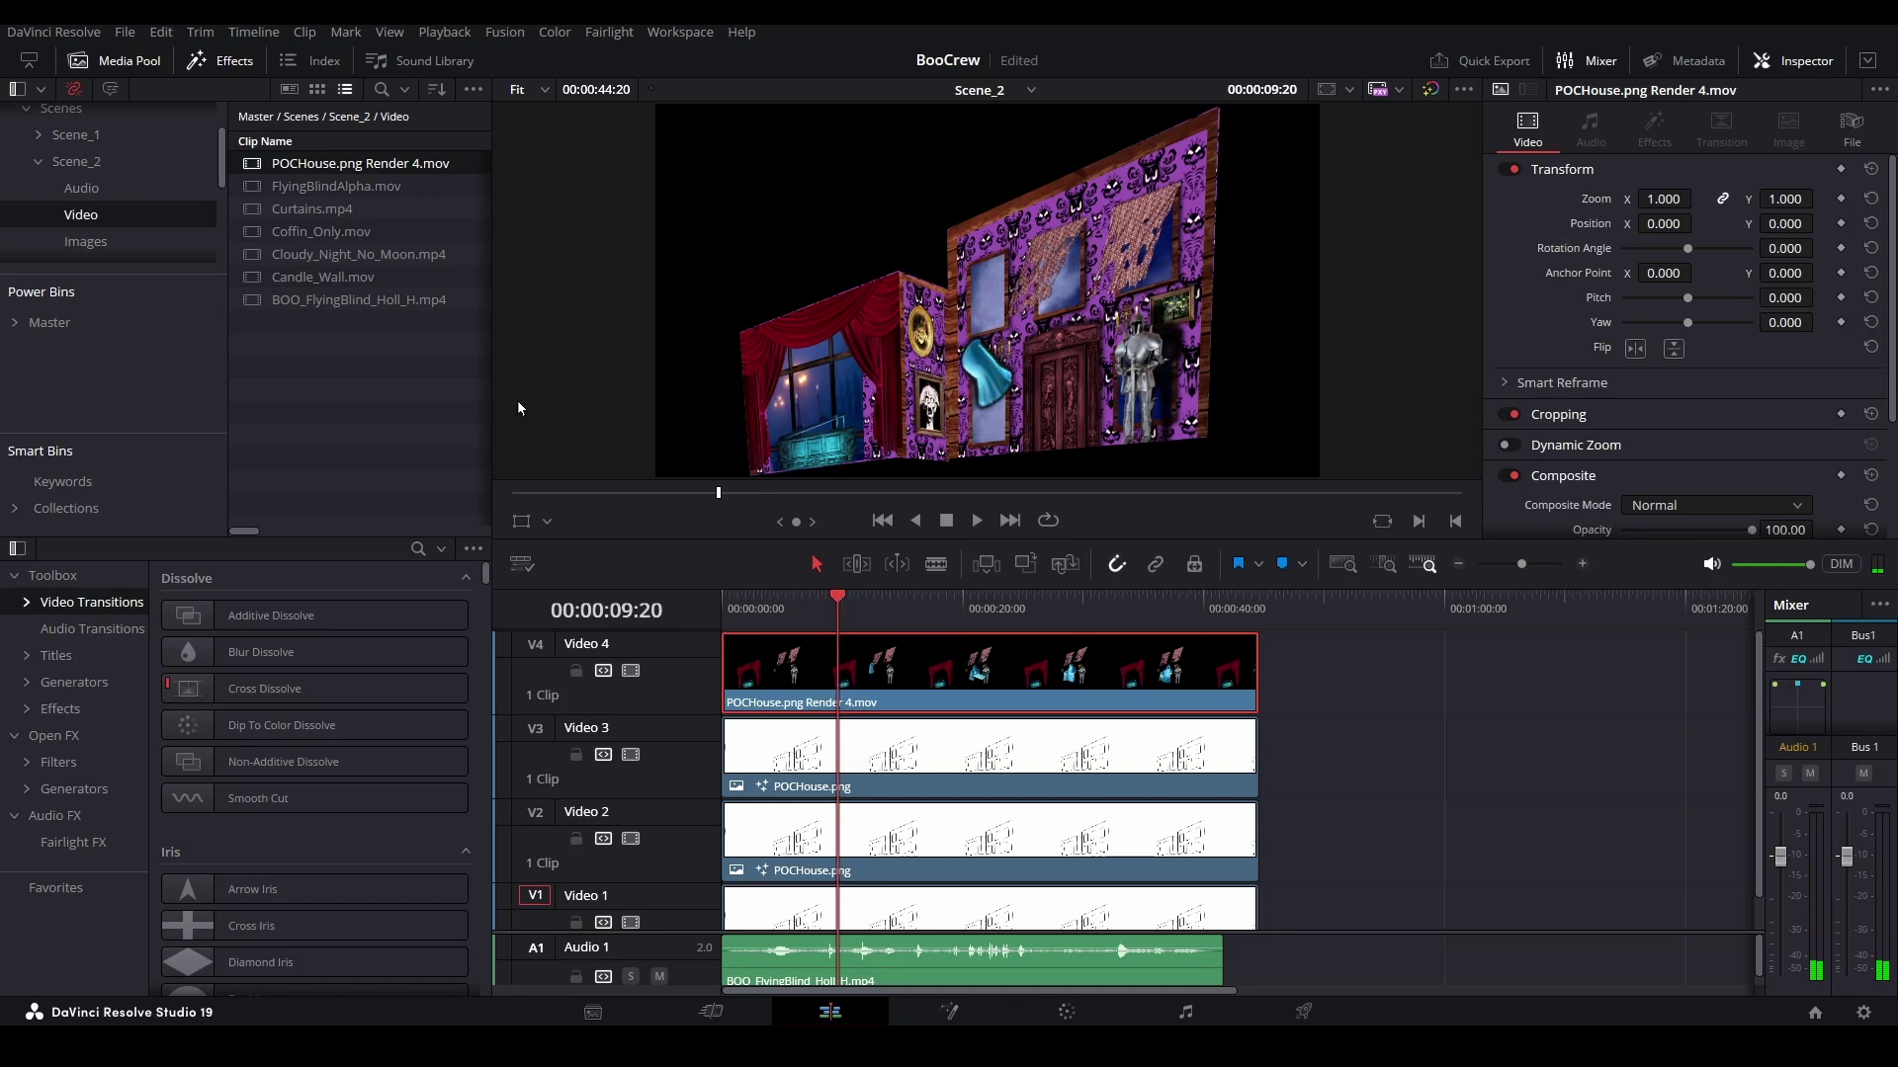
pyautogui.doubleClick(360, 166)
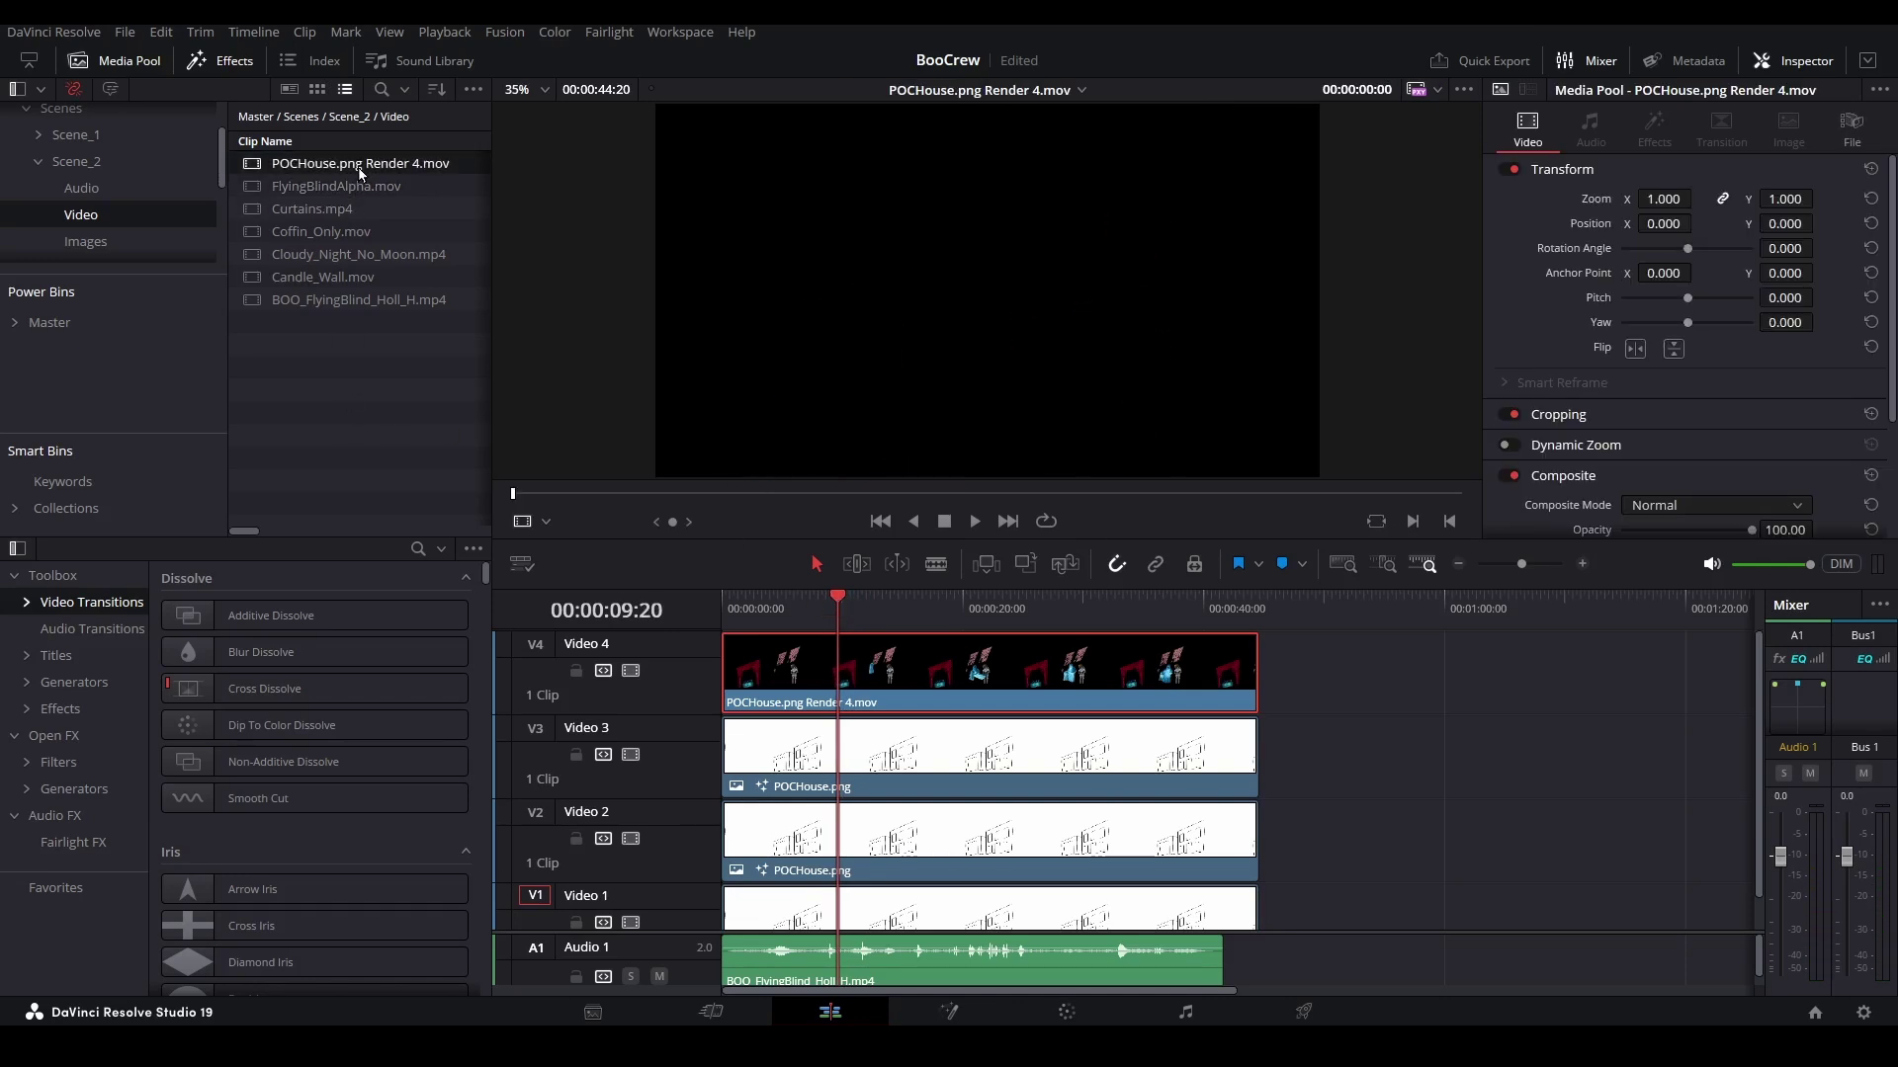
pyautogui.click(542, 499)
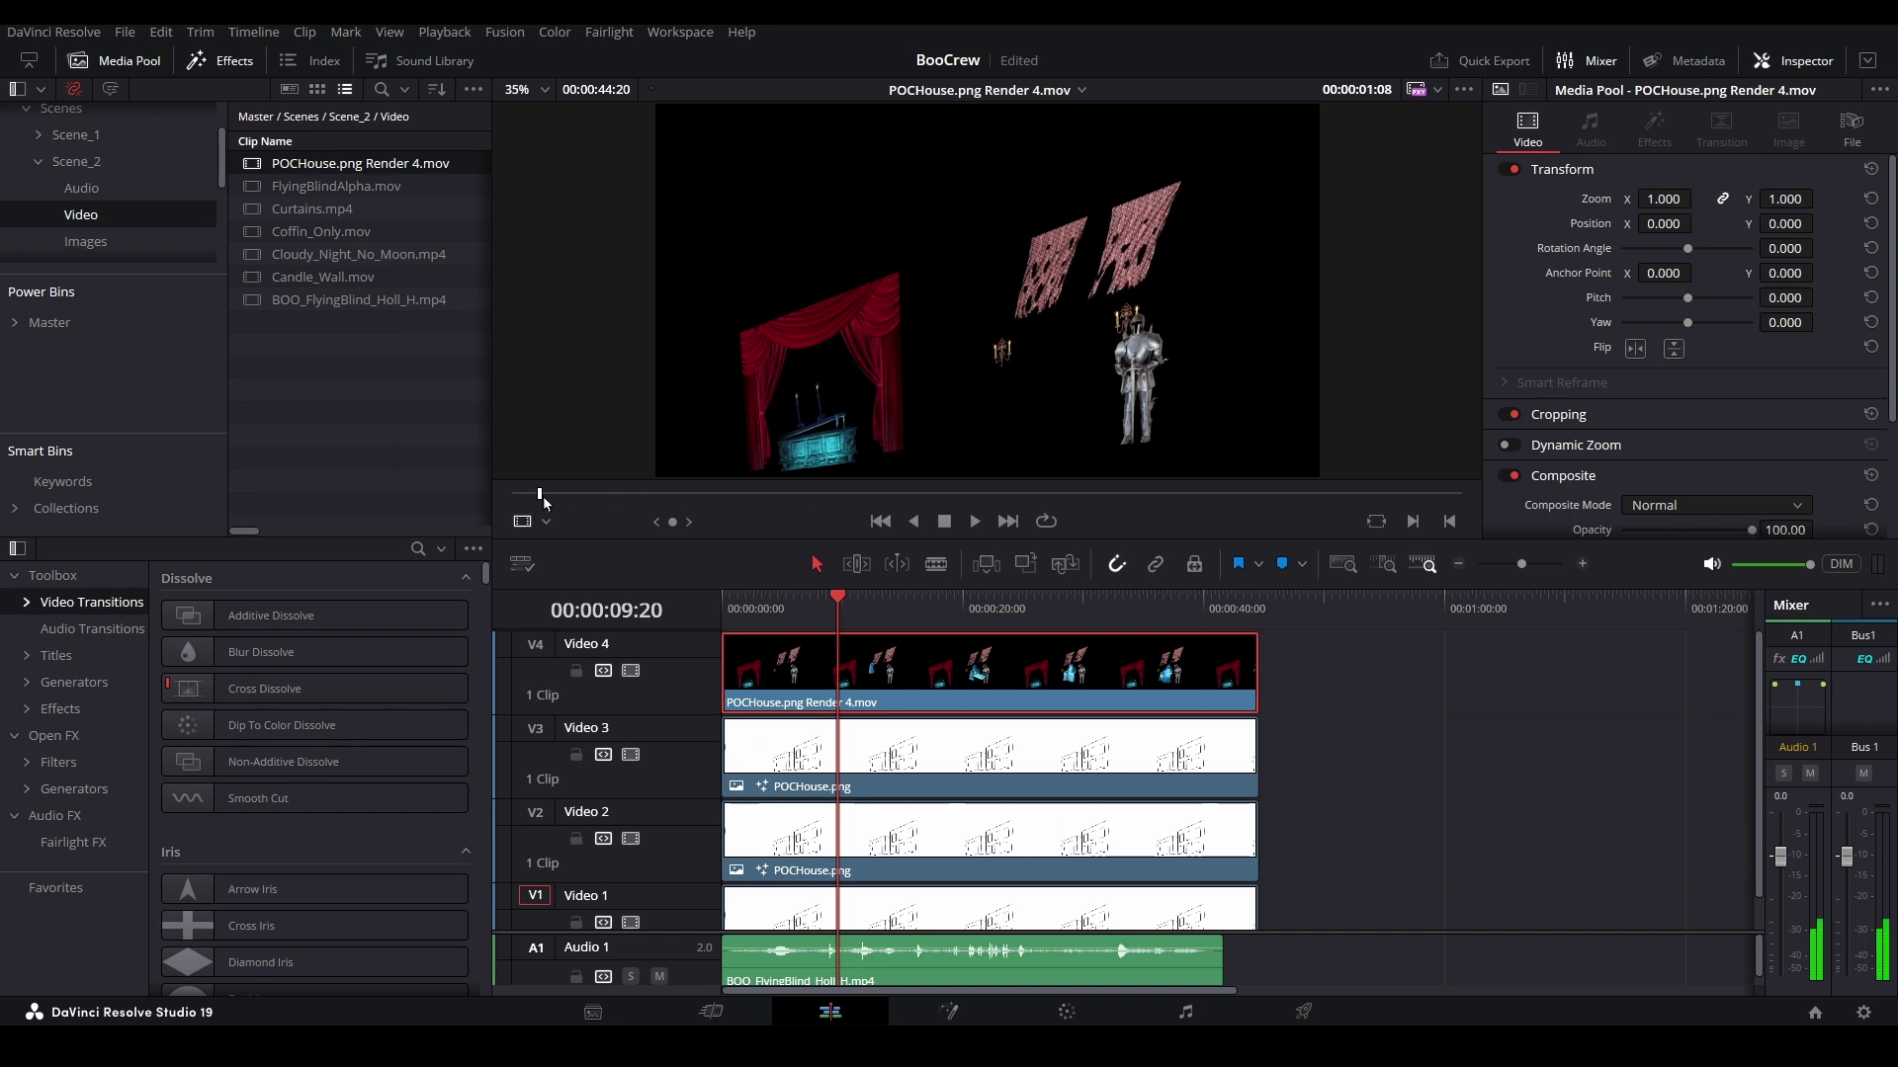
pyautogui.moveTo(542, 500); pyautogui.dragTo(929, 491)
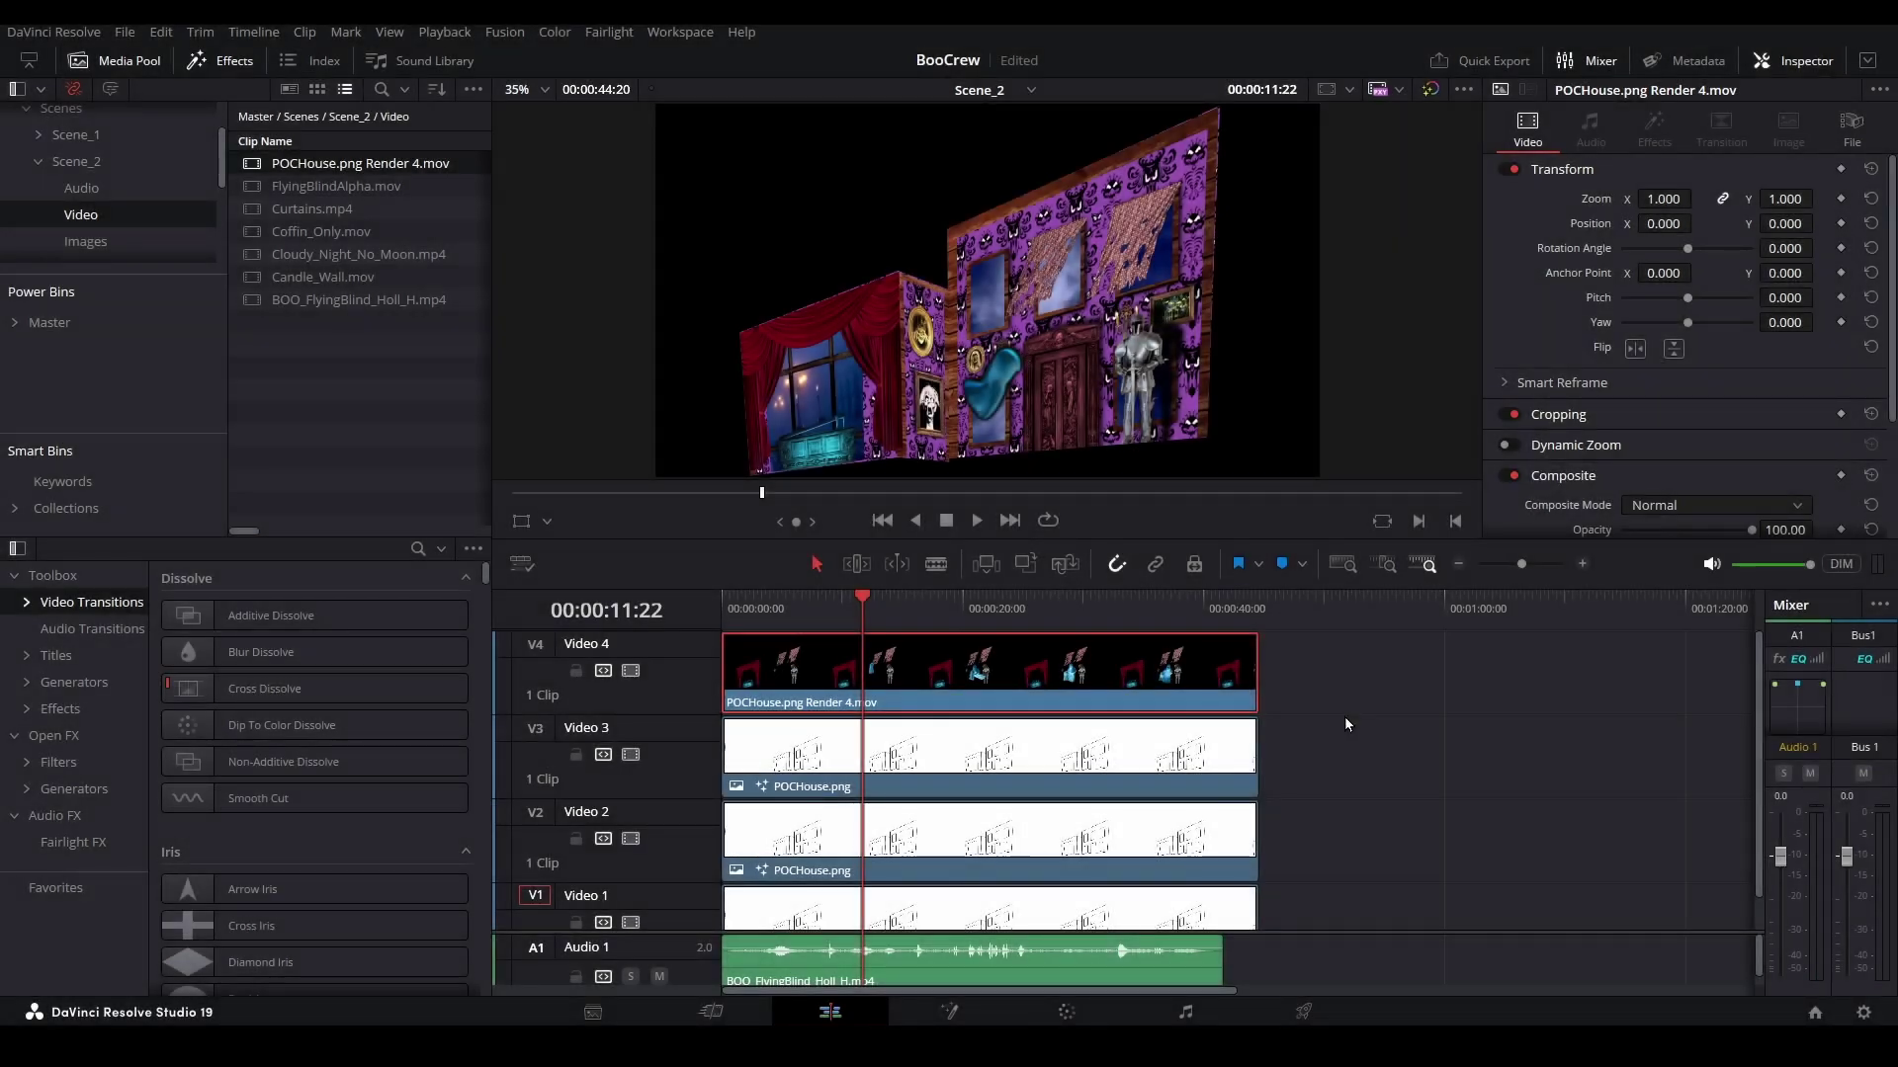
# - Render the Video 2 clip in place, decompose Video 4 back to POCHouse.png, and save
pyautogui.rightClick(1235, 835)
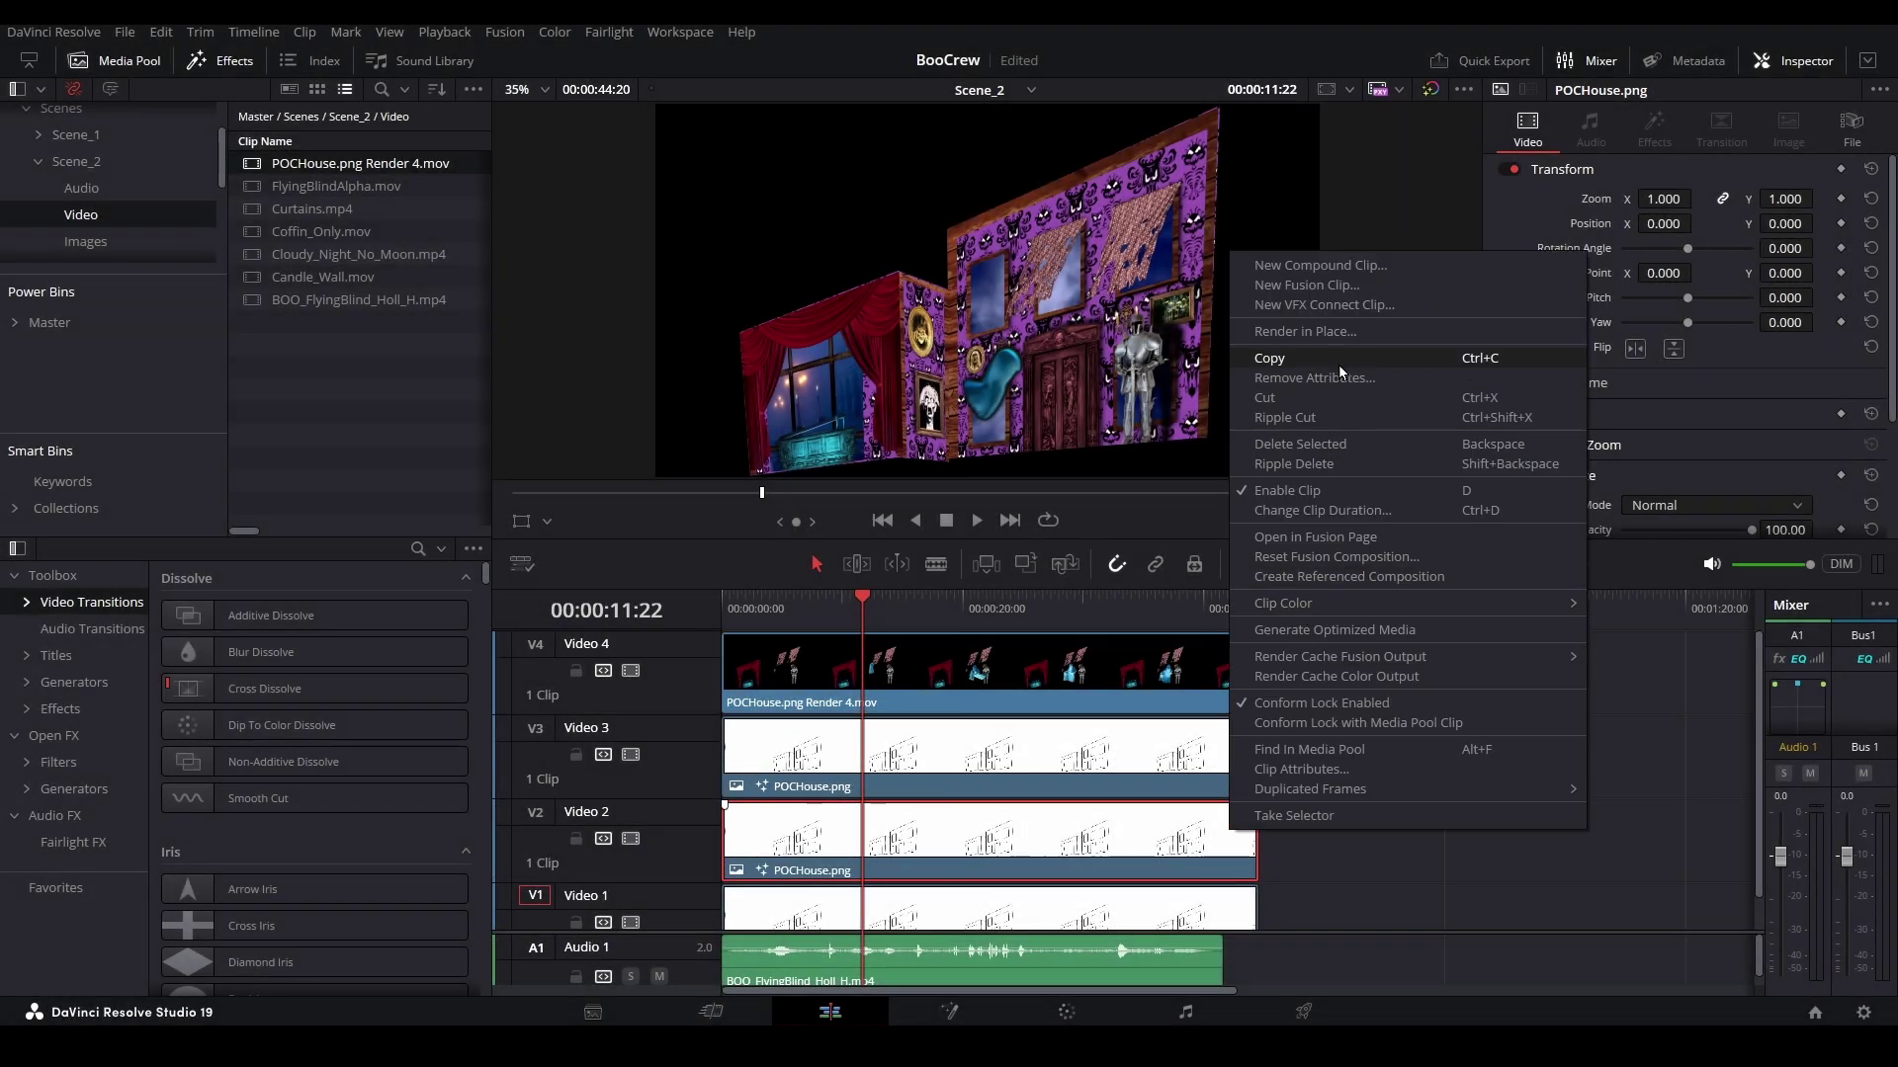
pyautogui.click(1342, 333)
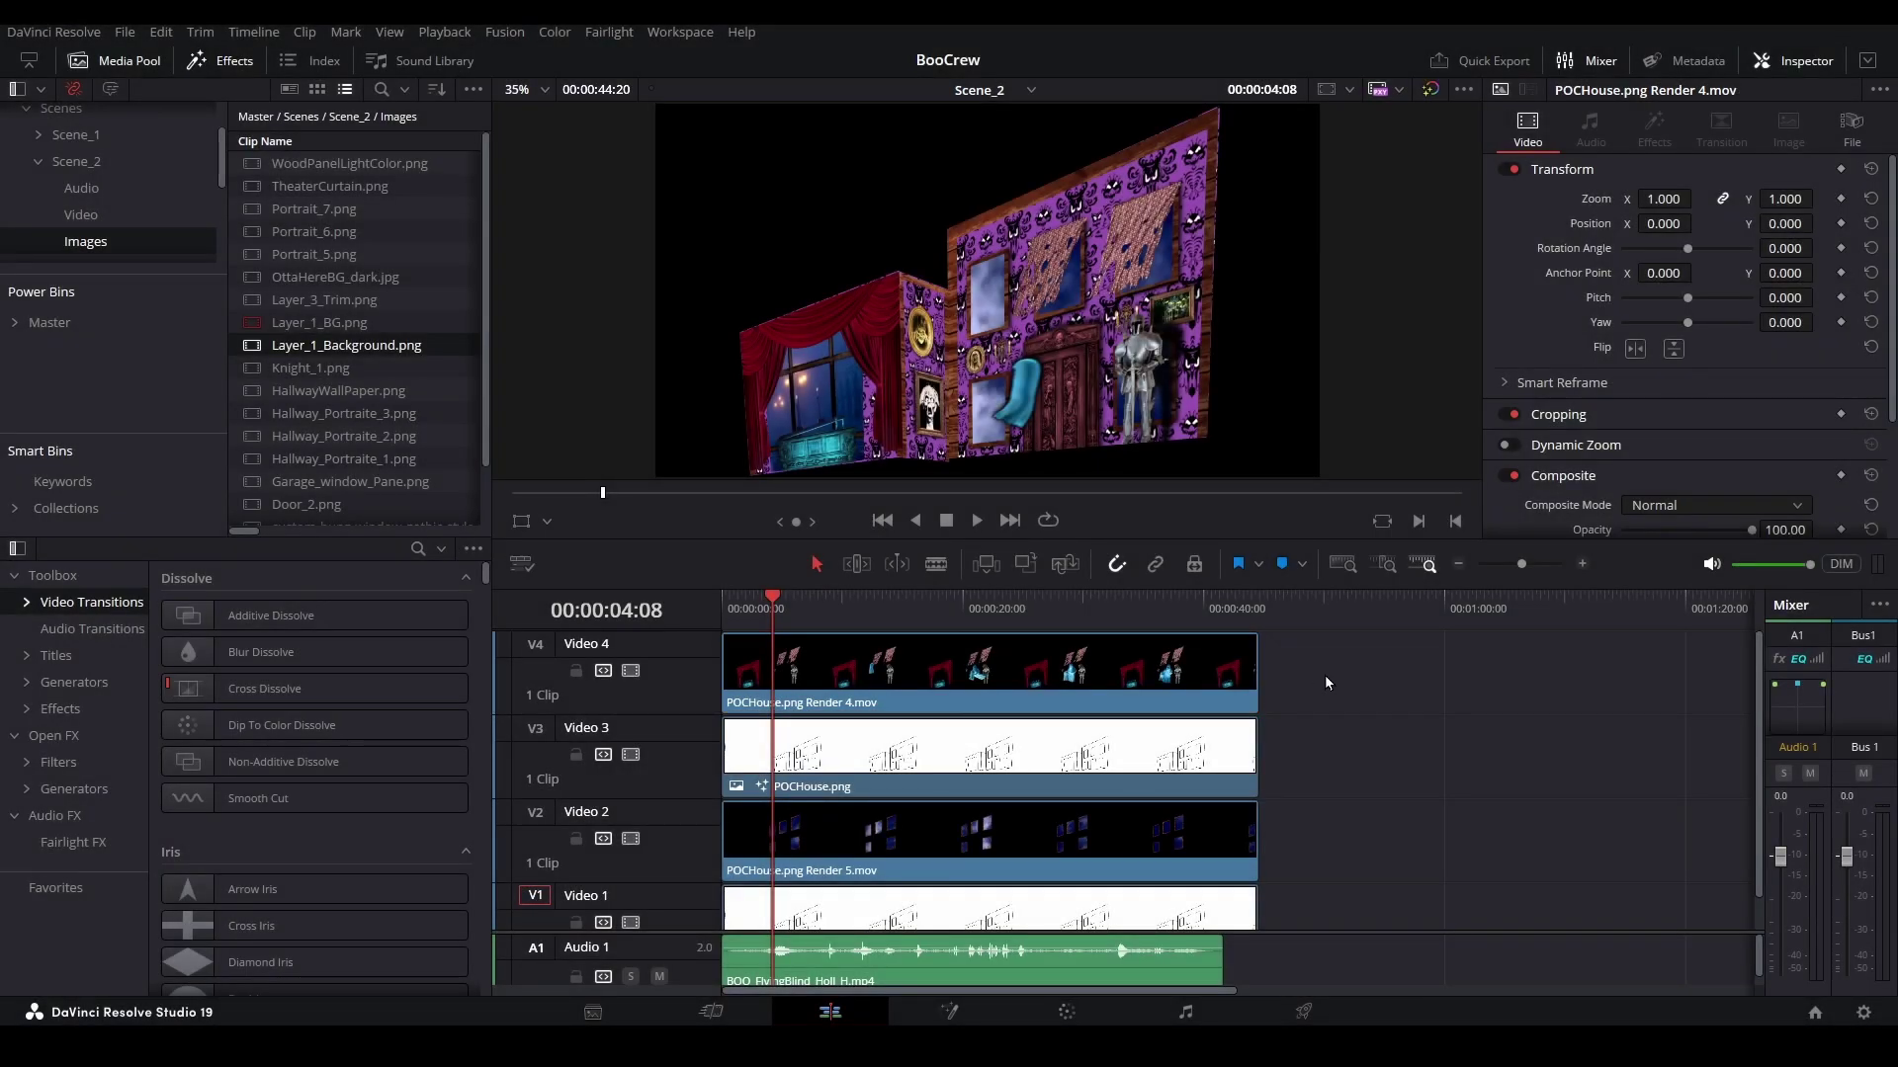
pyautogui.rightClick(1171, 686)
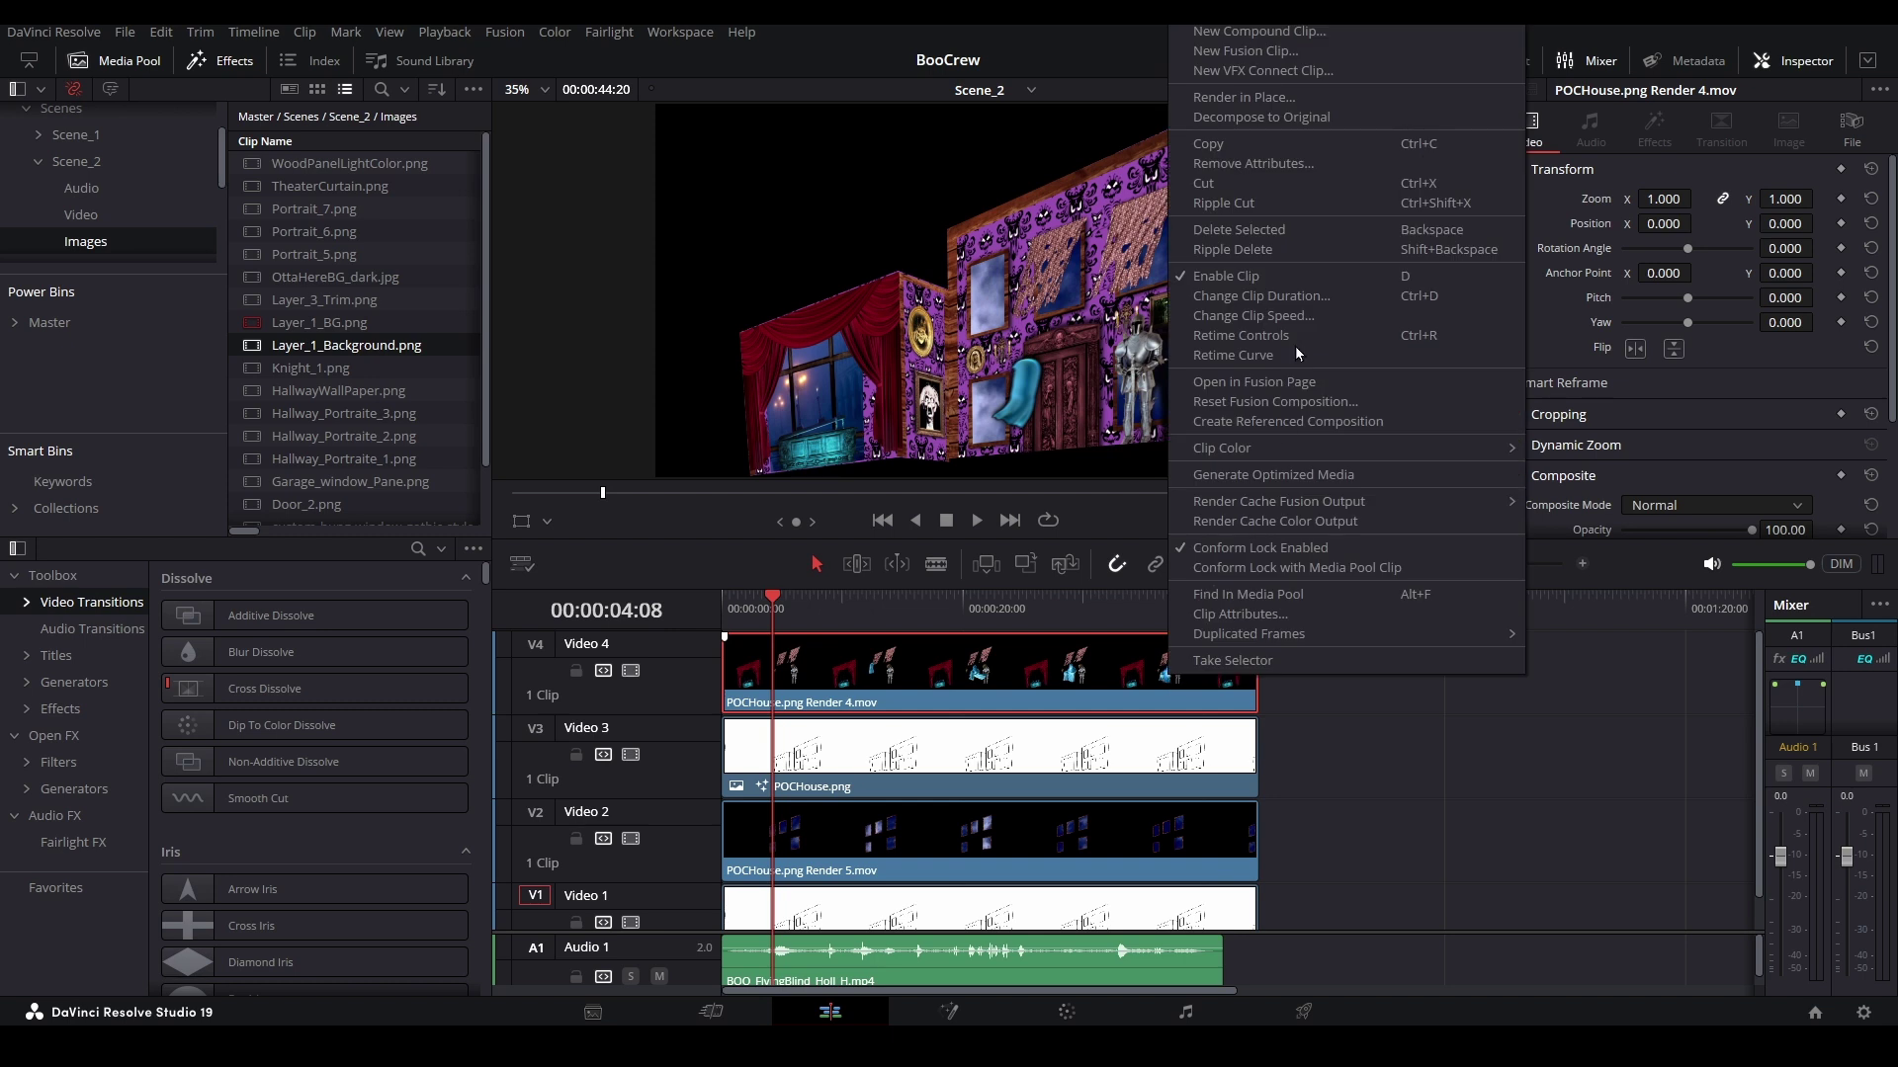
pyautogui.click(1317, 125)
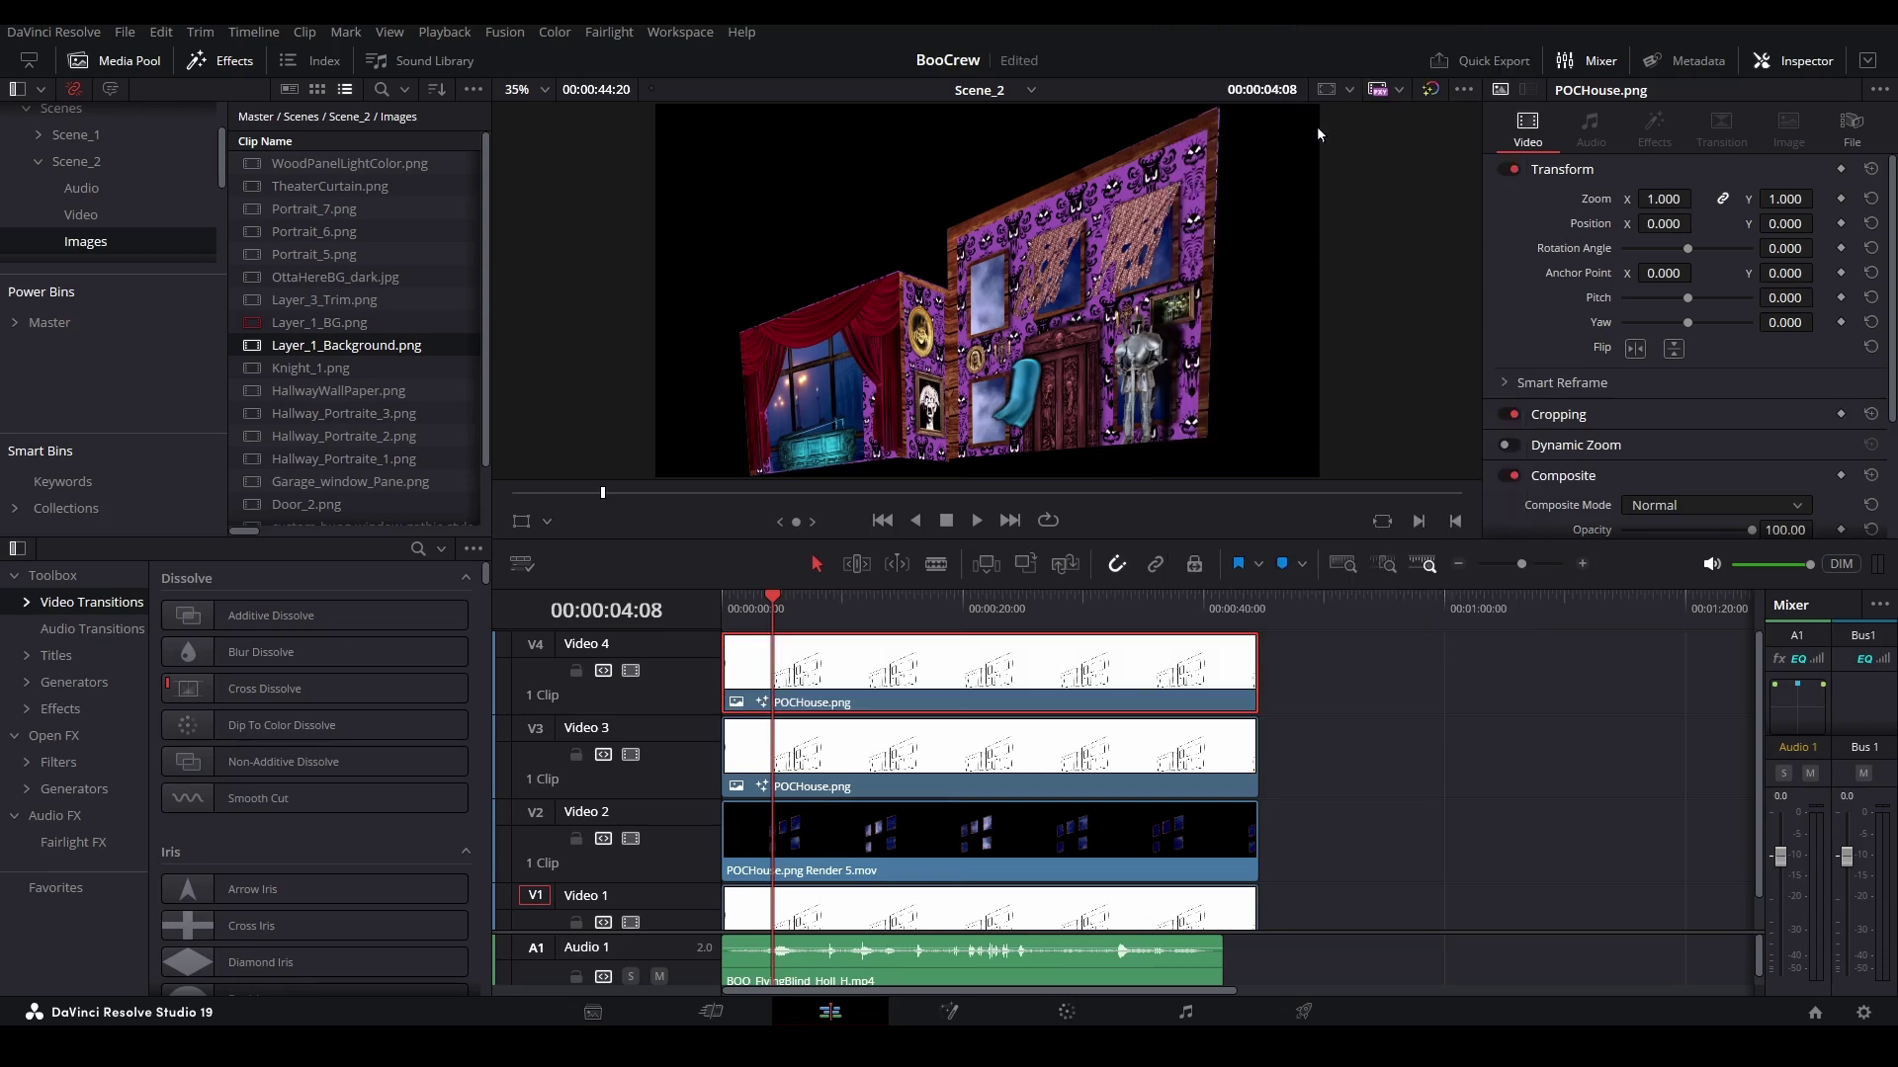
pyautogui.hotkey('ctrl', 's')
# - Place POCHouse.png Render 5.mov onto the Video 2 track
pyautogui.click(124, 32)
pyautogui.click(203, 231)
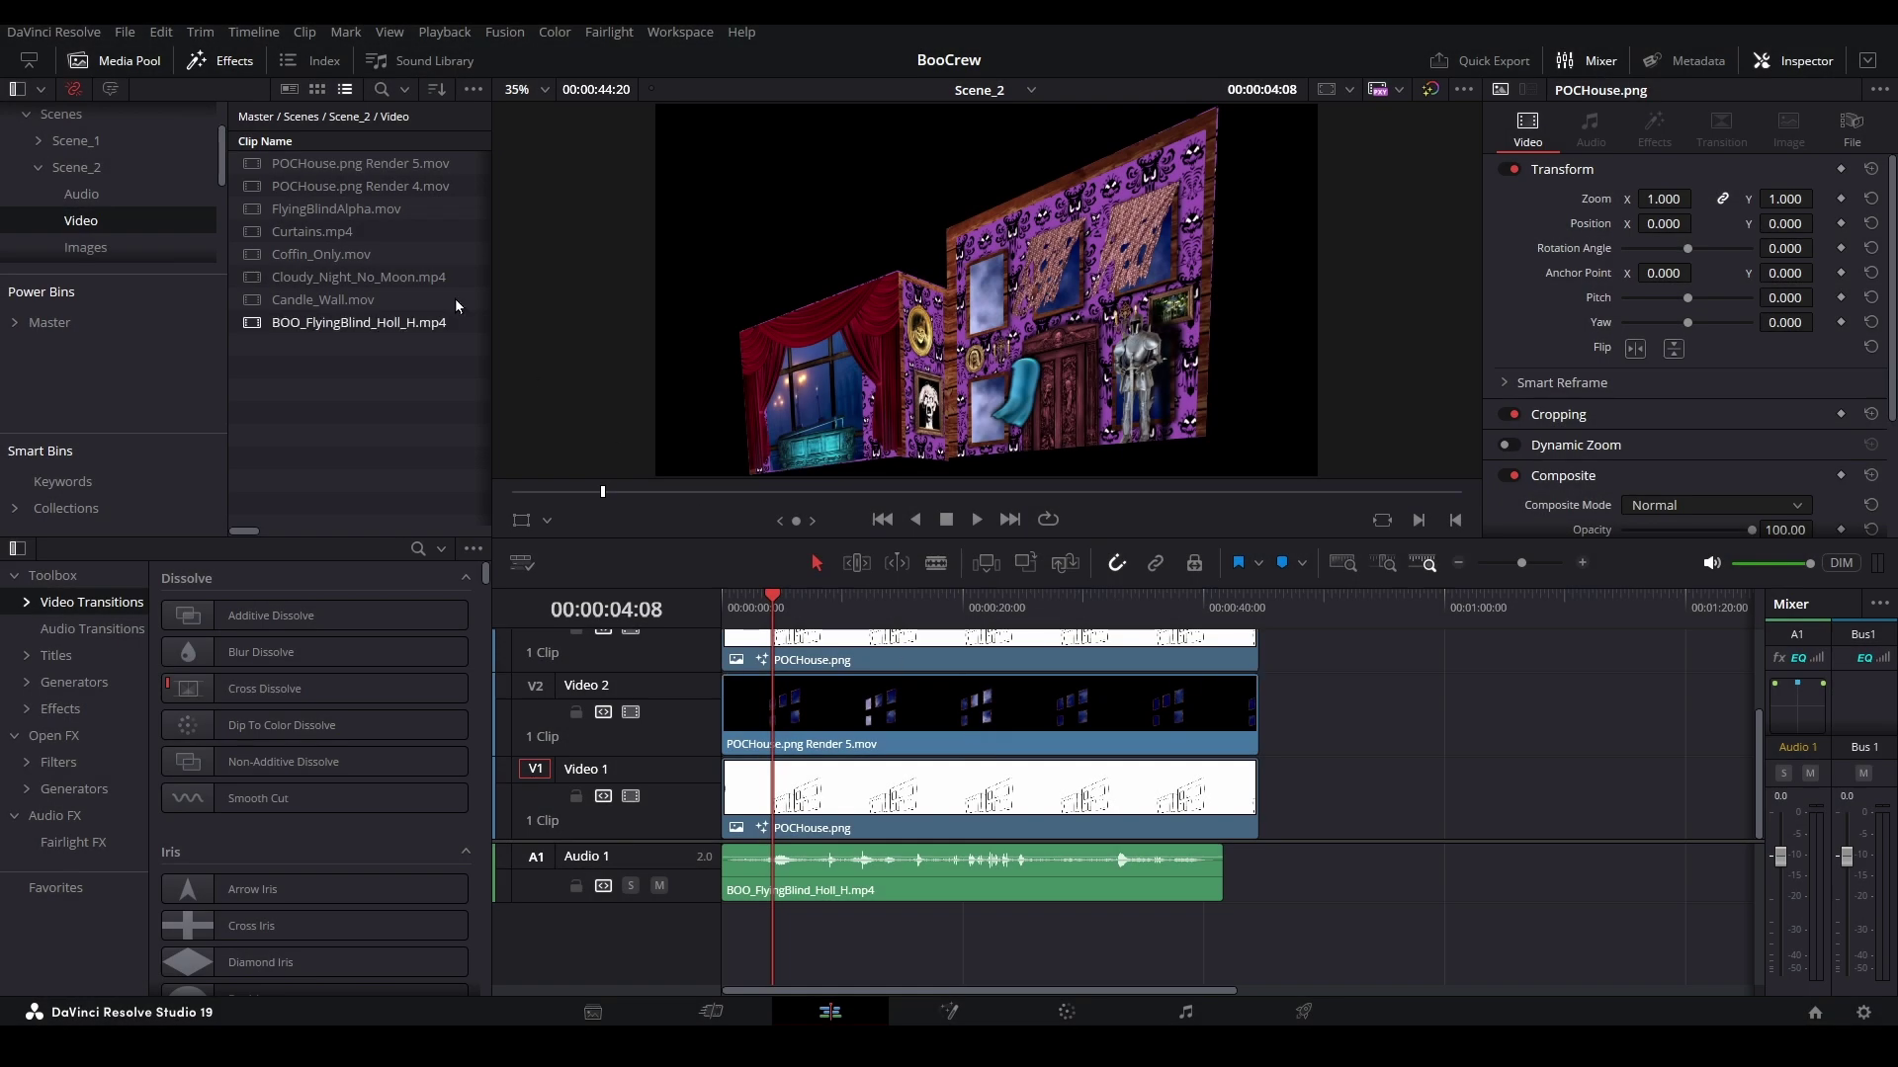
pyautogui.moveTo(382, 178); pyautogui.dragTo(728, 722)
pyautogui.rightClick(1069, 720)
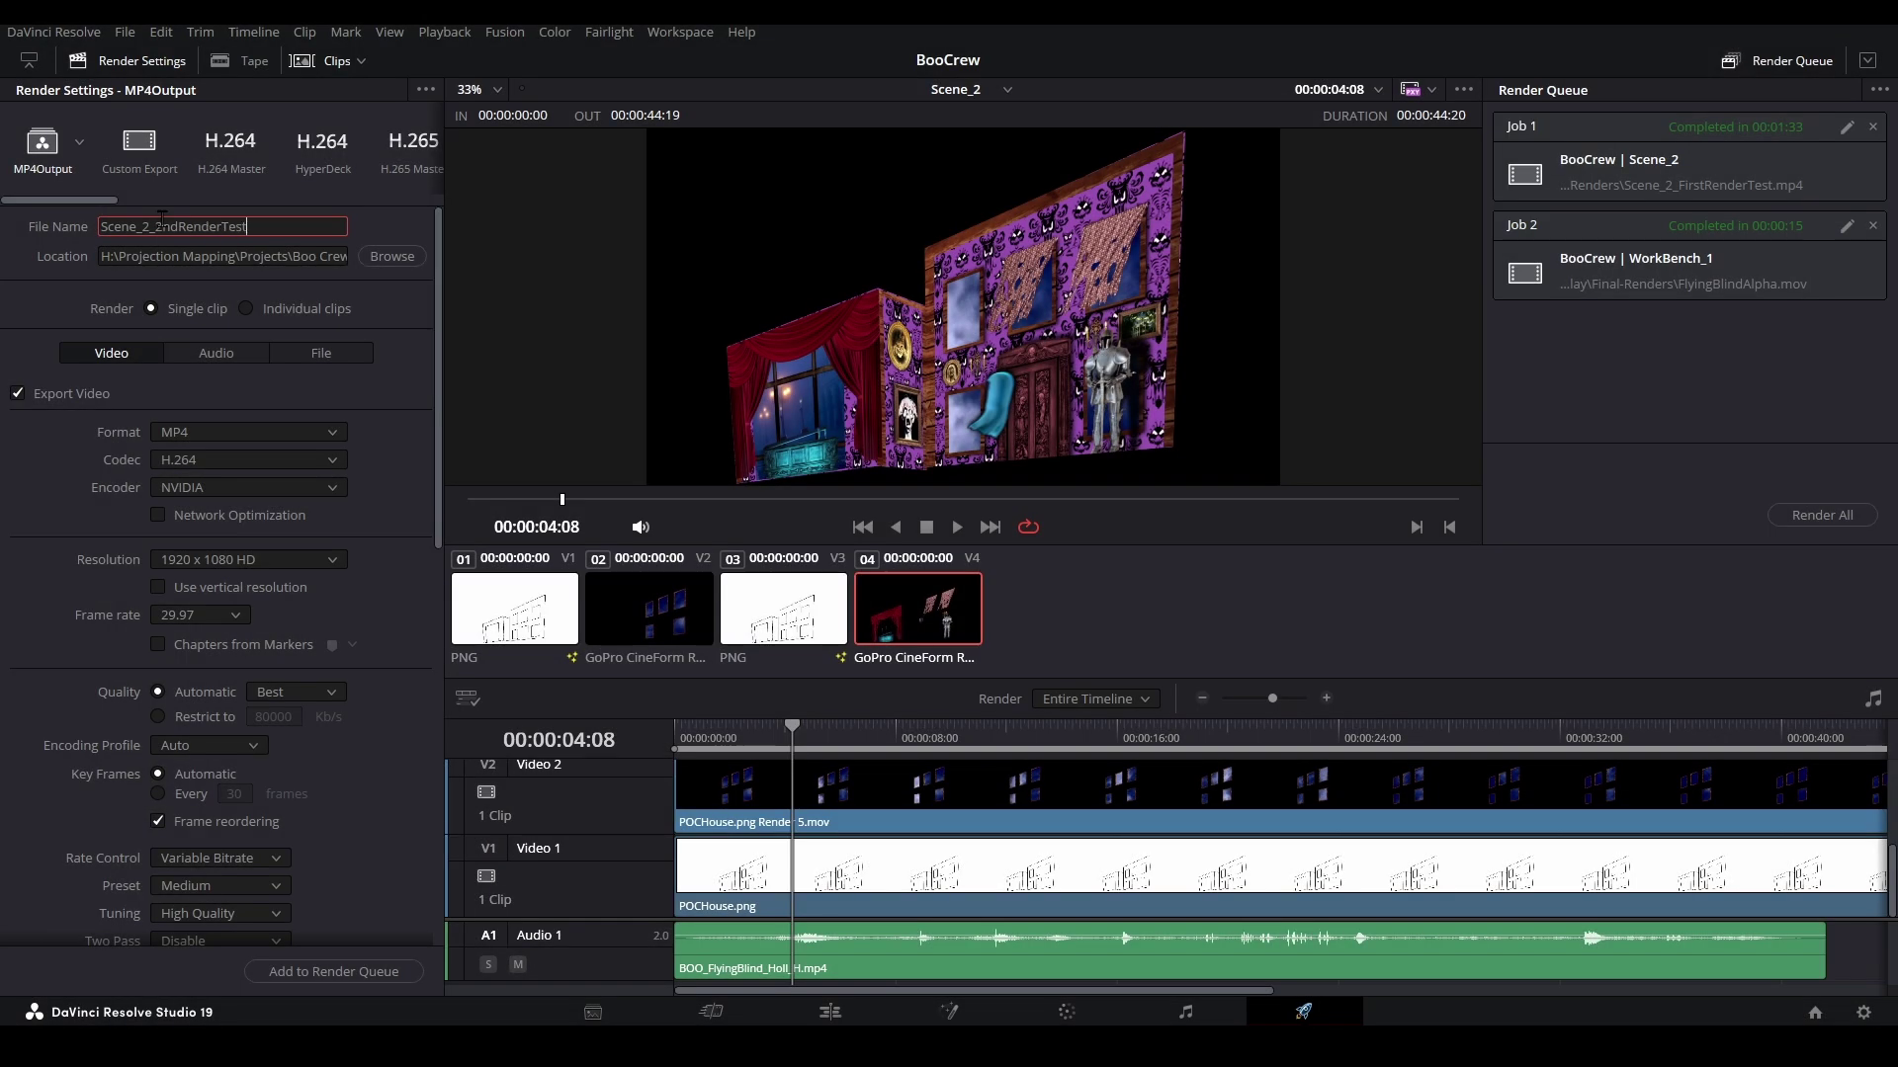
# - Queue and render job 3 as Scene_2_2ndRenderTest.mp4, finishing in 00:00:16, then go back to editing
pyautogui.click(380, 971)
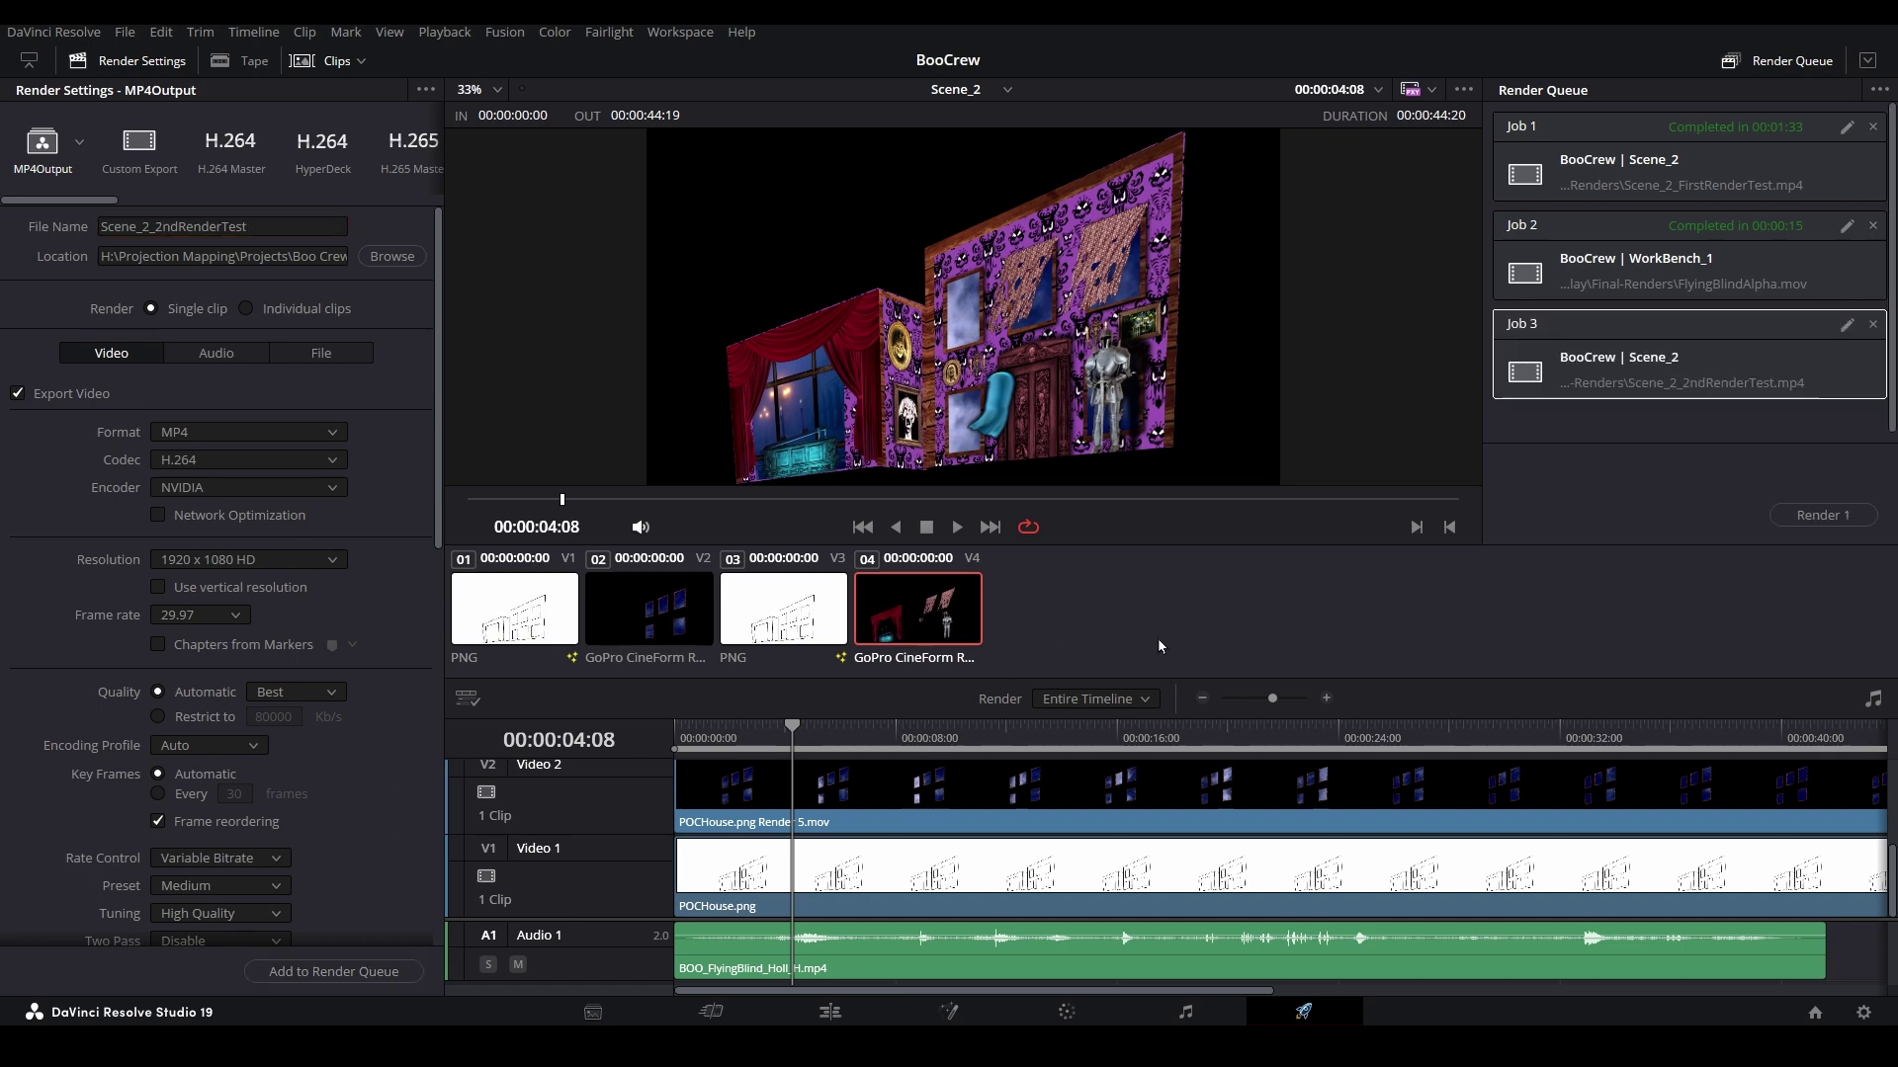
pyautogui.click(1810, 518)
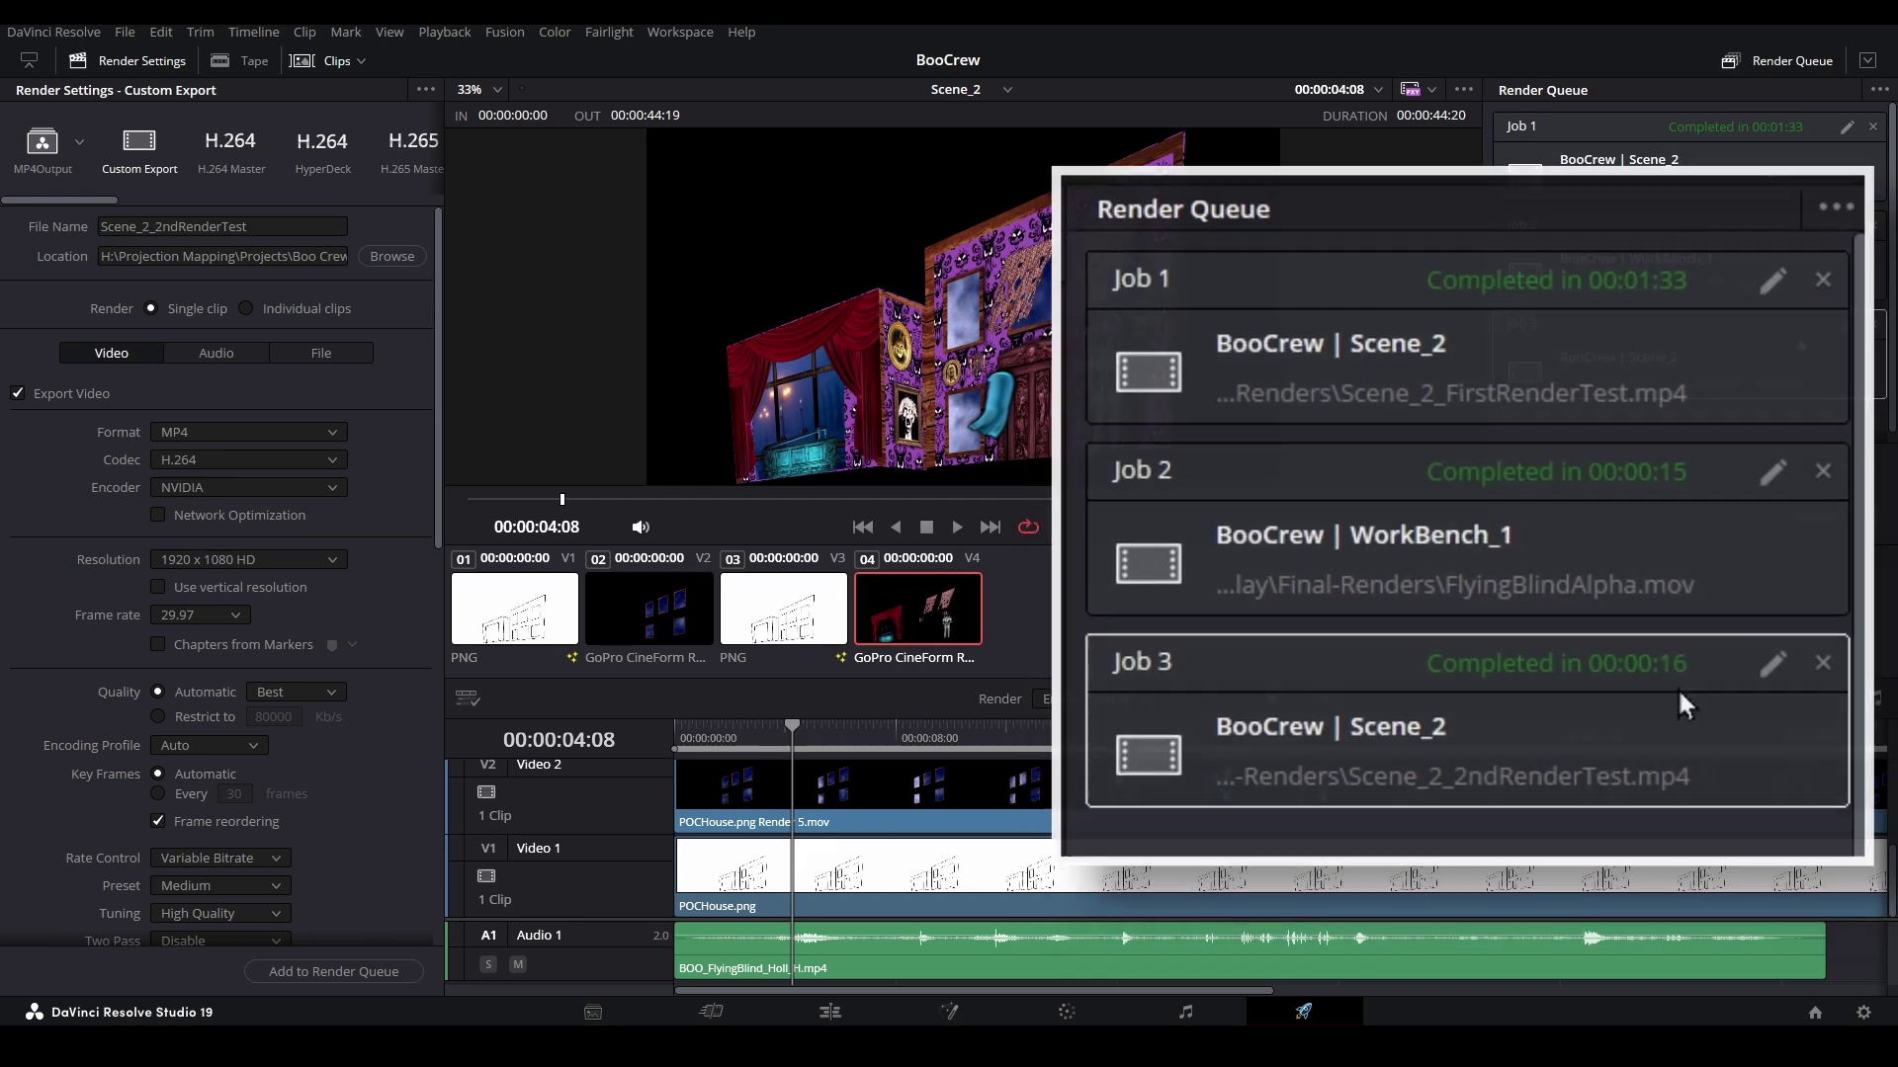
pyautogui.click(871, 1024)
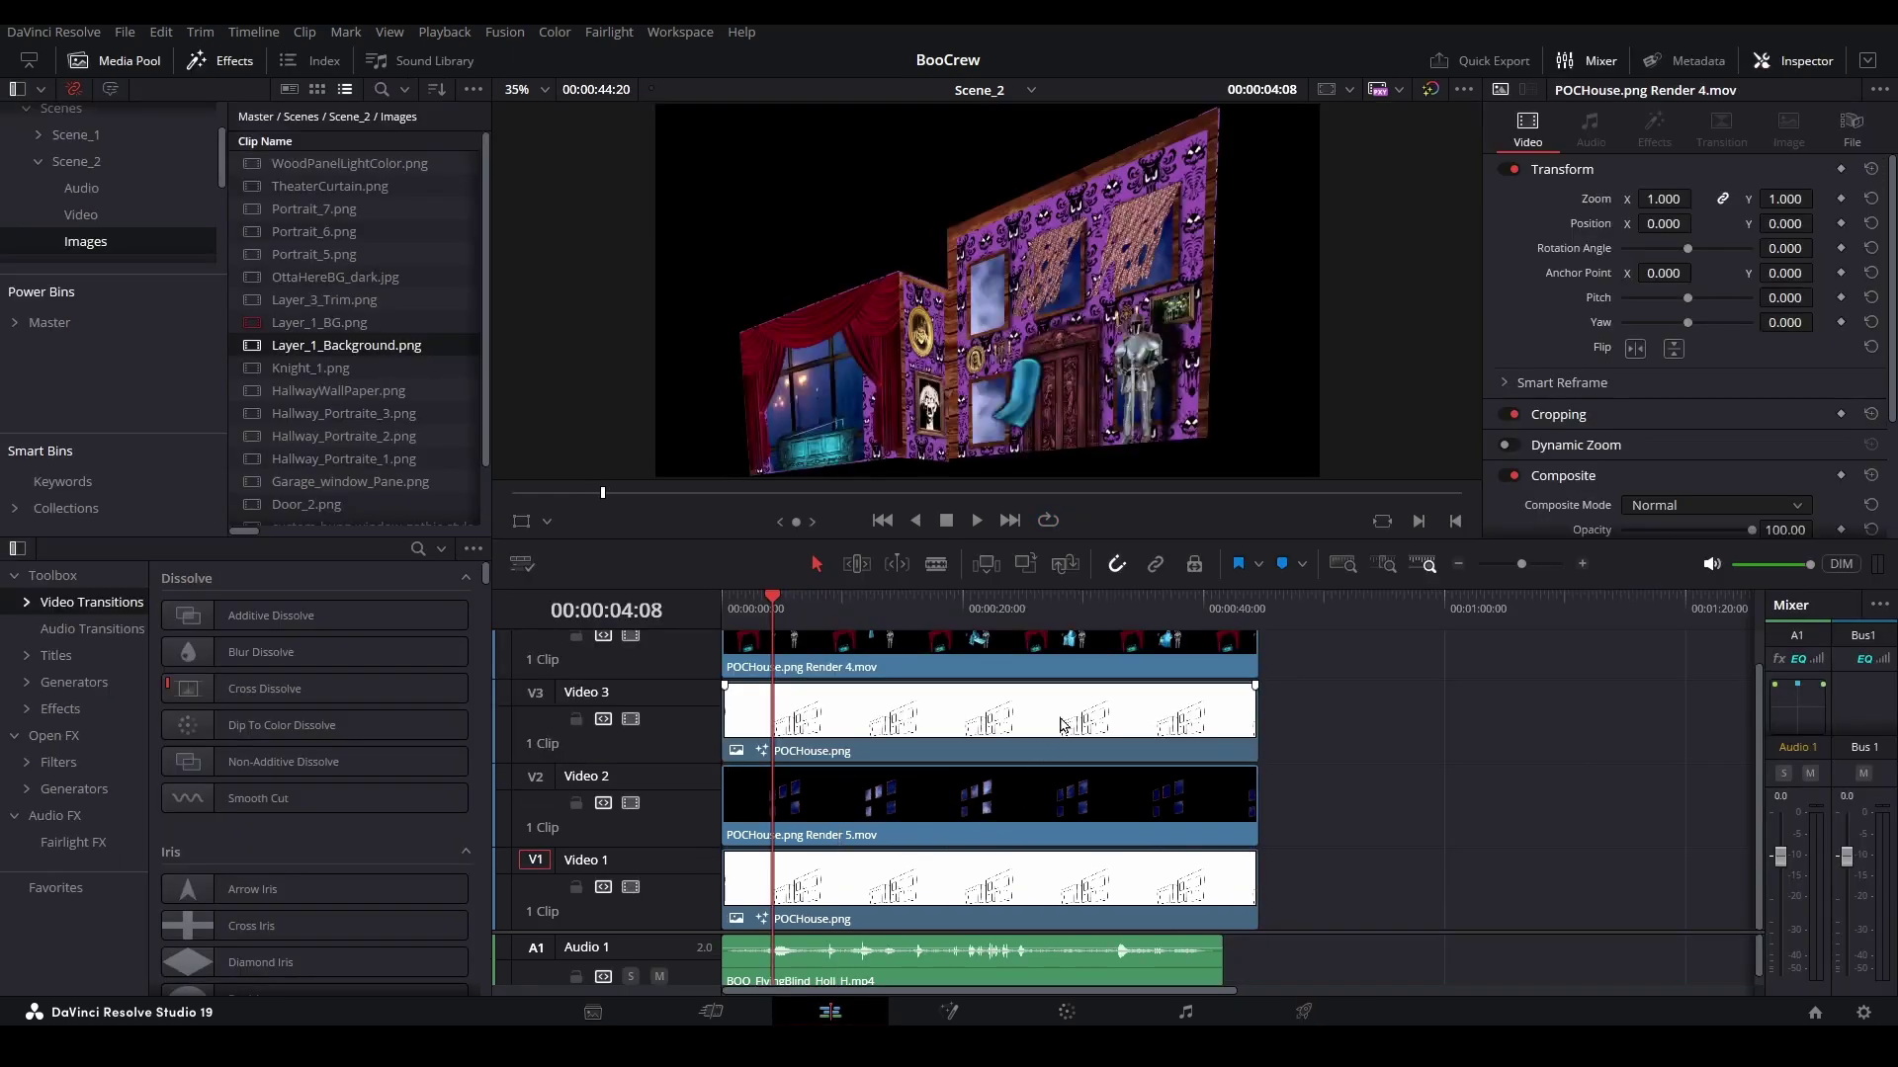
# - Select the POCHouse.png Render 4.mov clip on Video 4, then switch to File Explorer to check the Video folder's size
pyautogui.click(1094, 662)
pyautogui.scroll(1, 1093, 657)
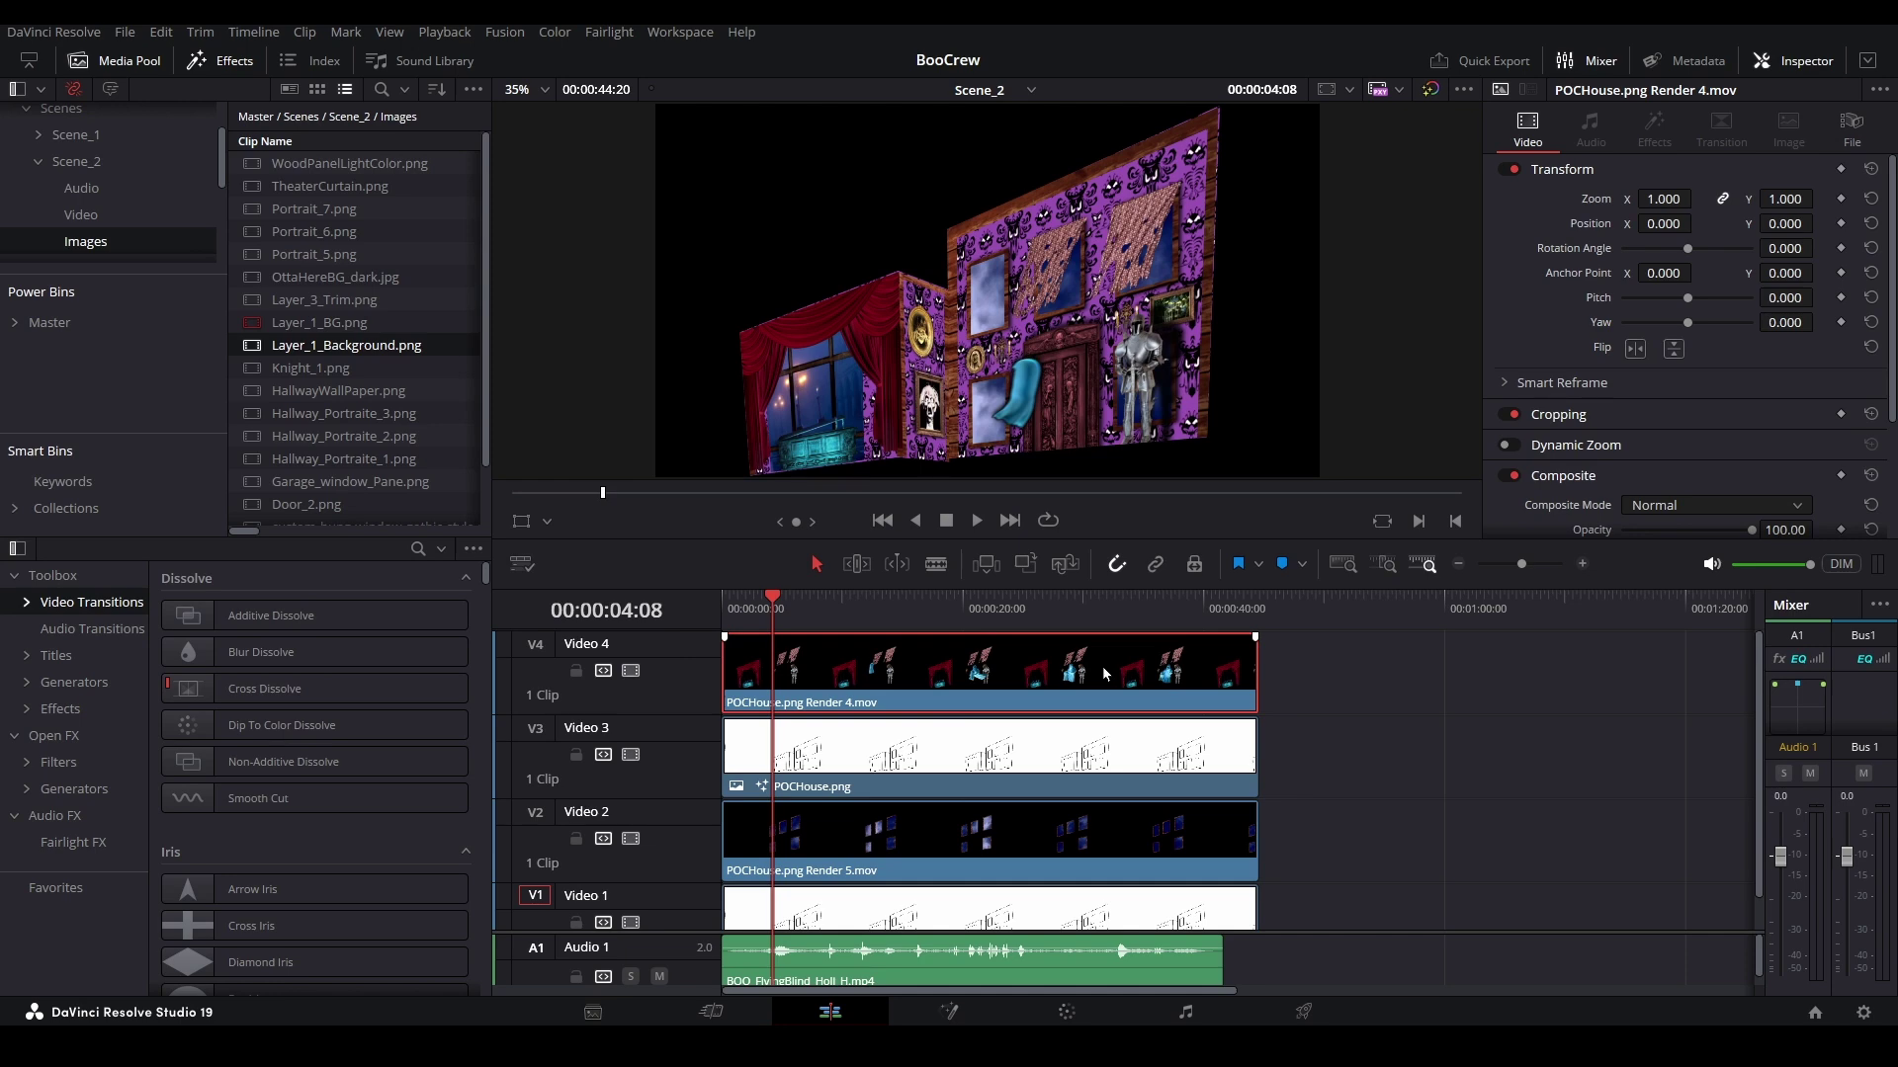
pyautogui.hotkey('alt', 'Tab')
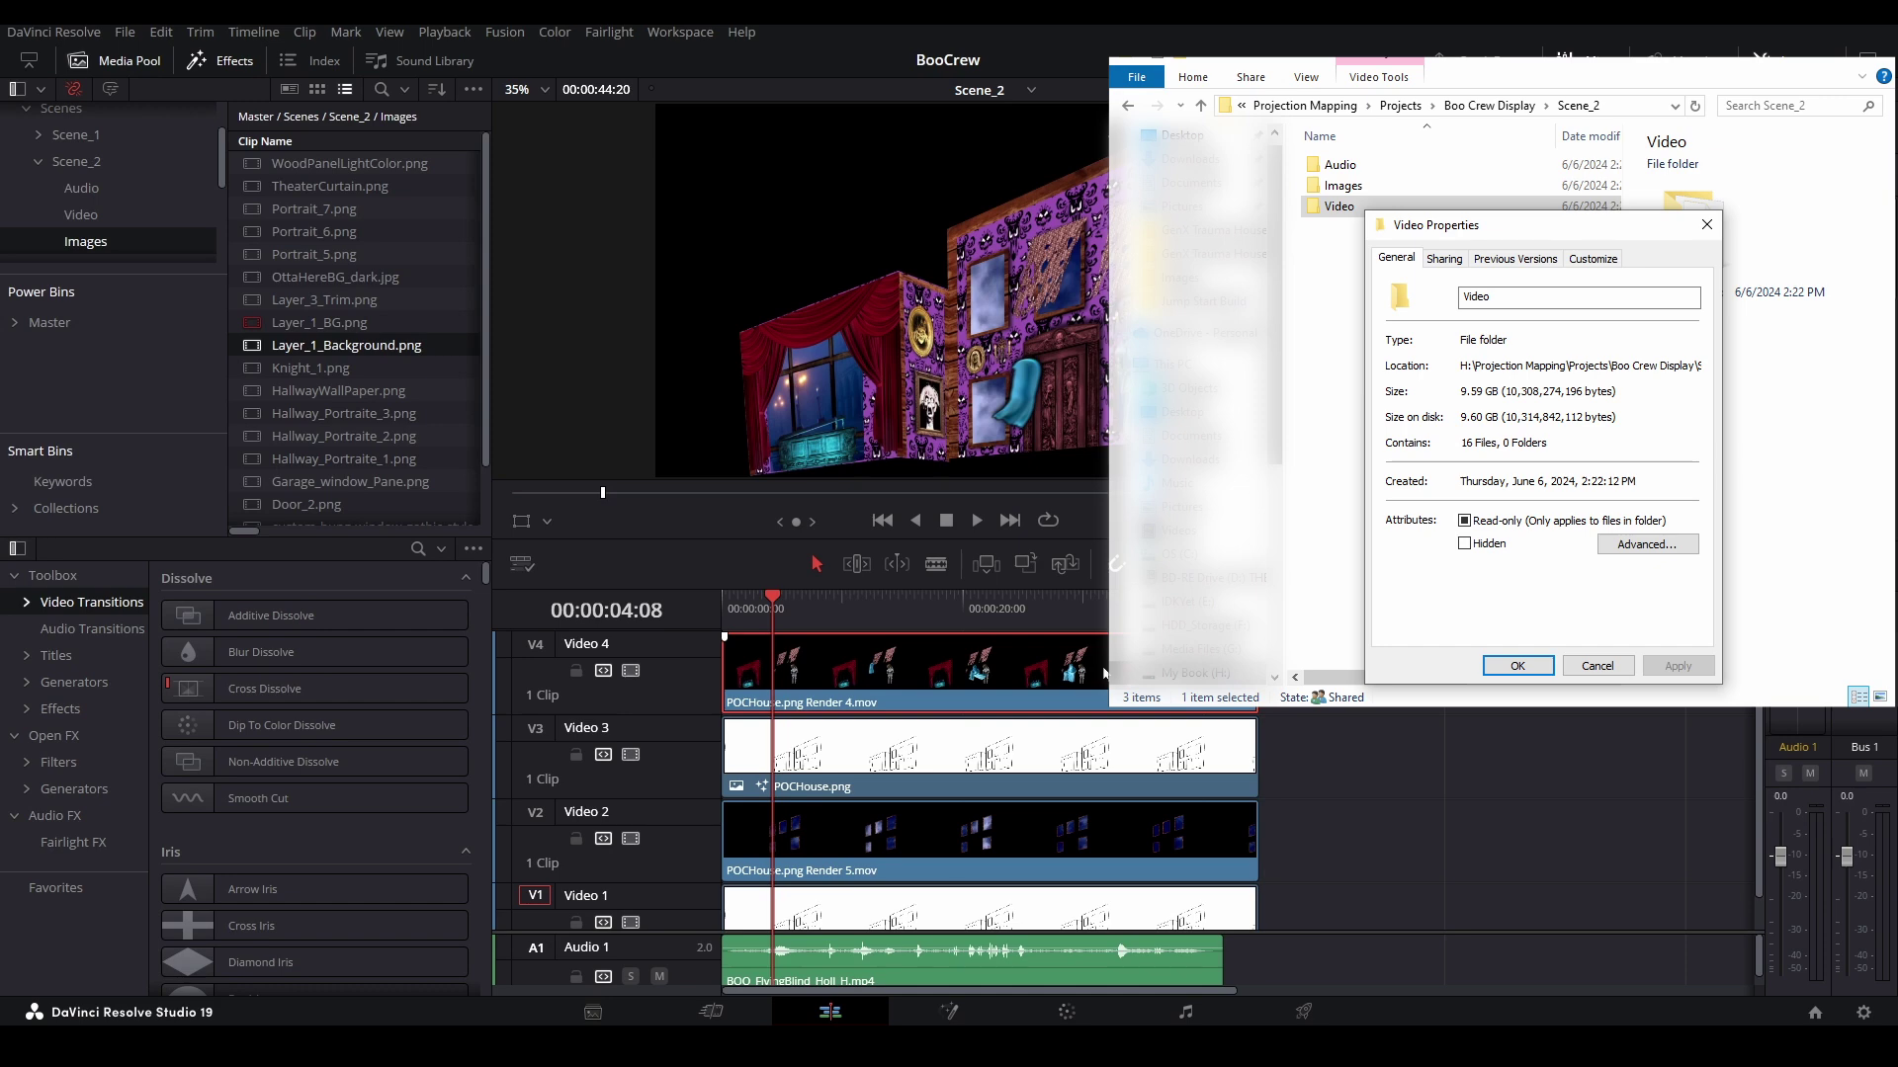